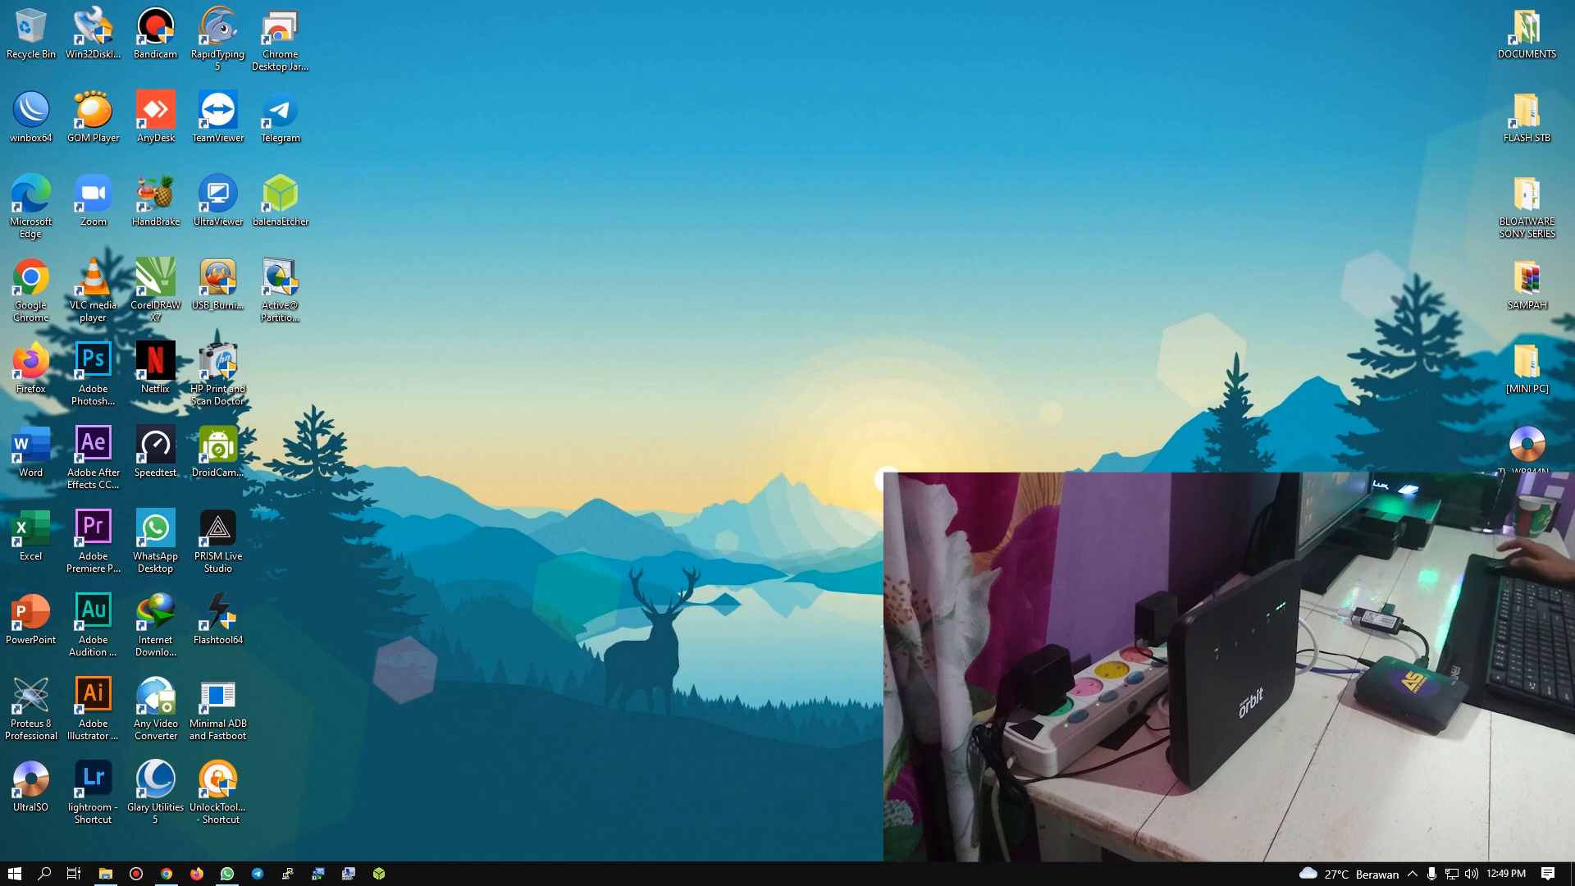
Step: Show the Active@ Partition Manager download page in the browser, return to the desktop and close the Etcher window
{"action": "left_click", "coordinate": [280, 283]}
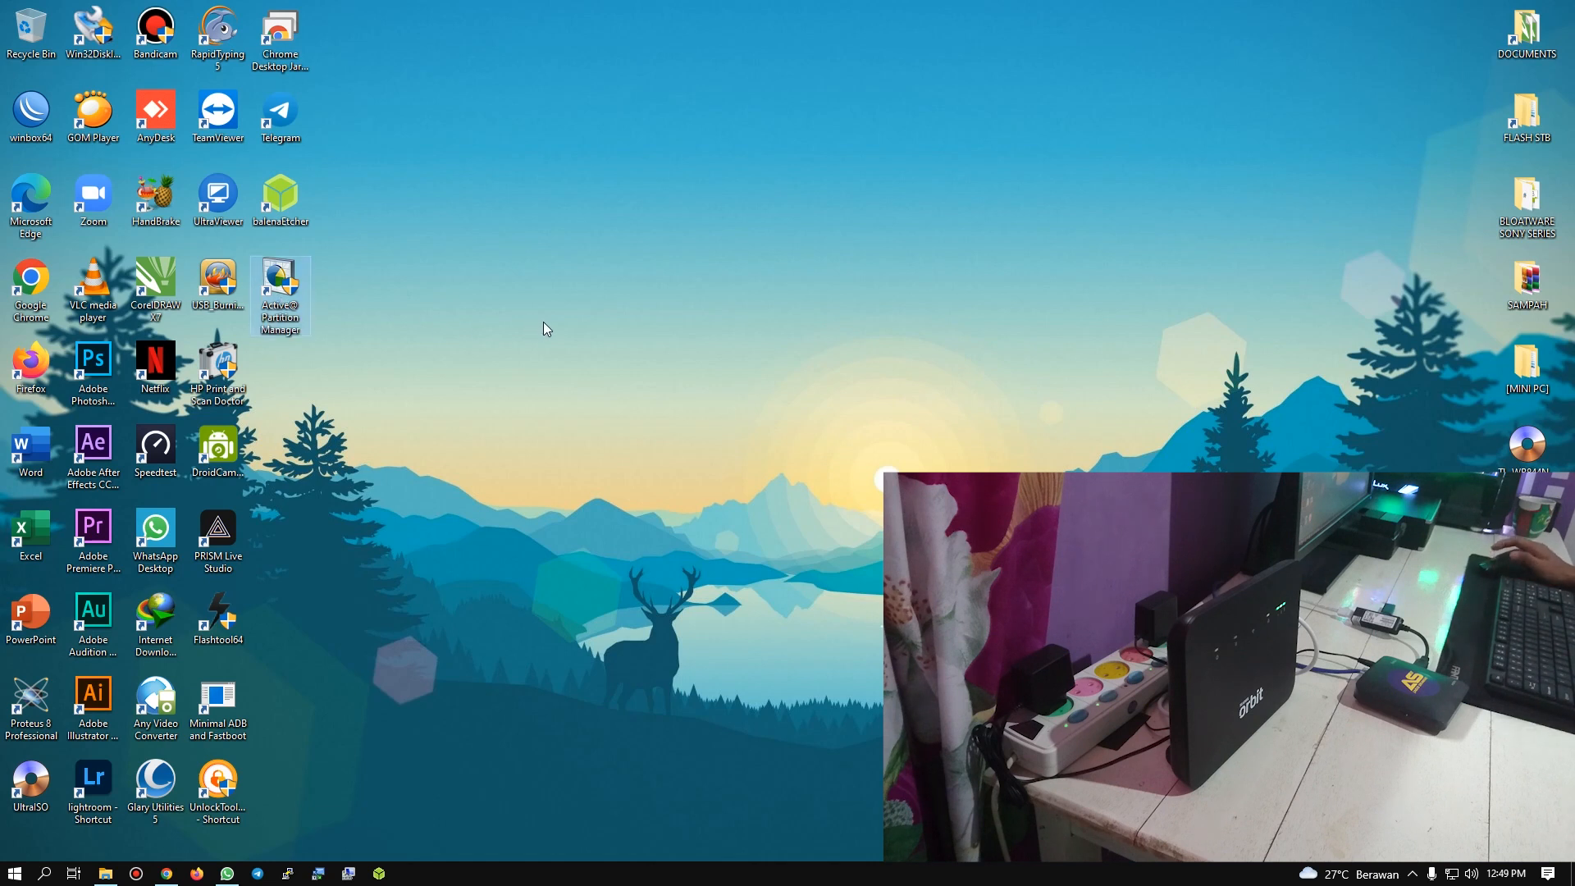
{"action": "left_click", "coordinate": [167, 873]}
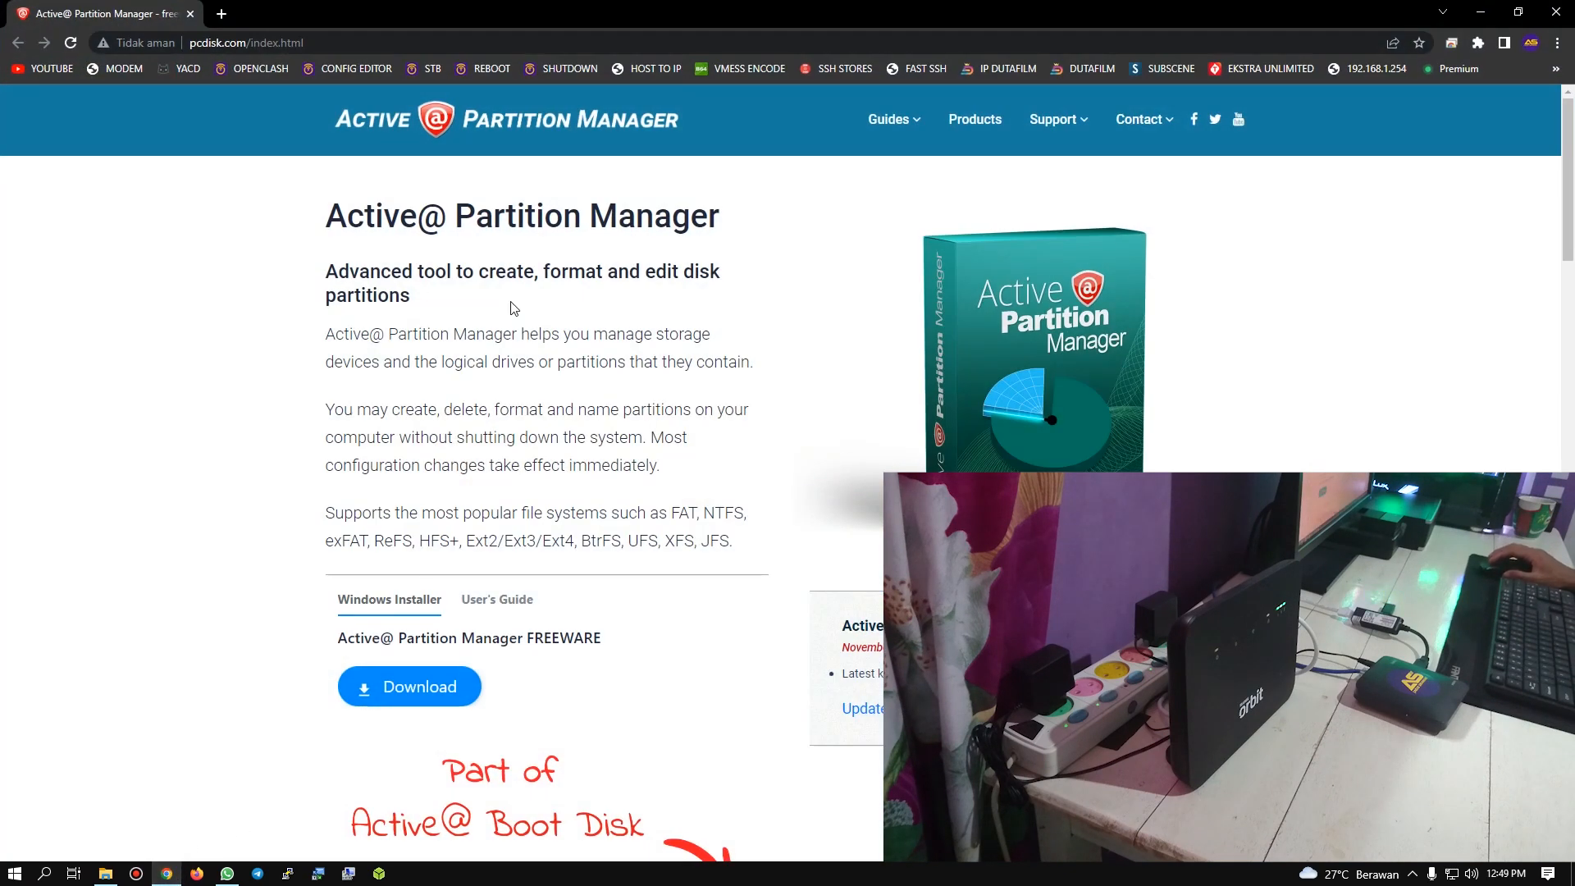
{"action": "left_click", "coordinate": [1480, 13]}
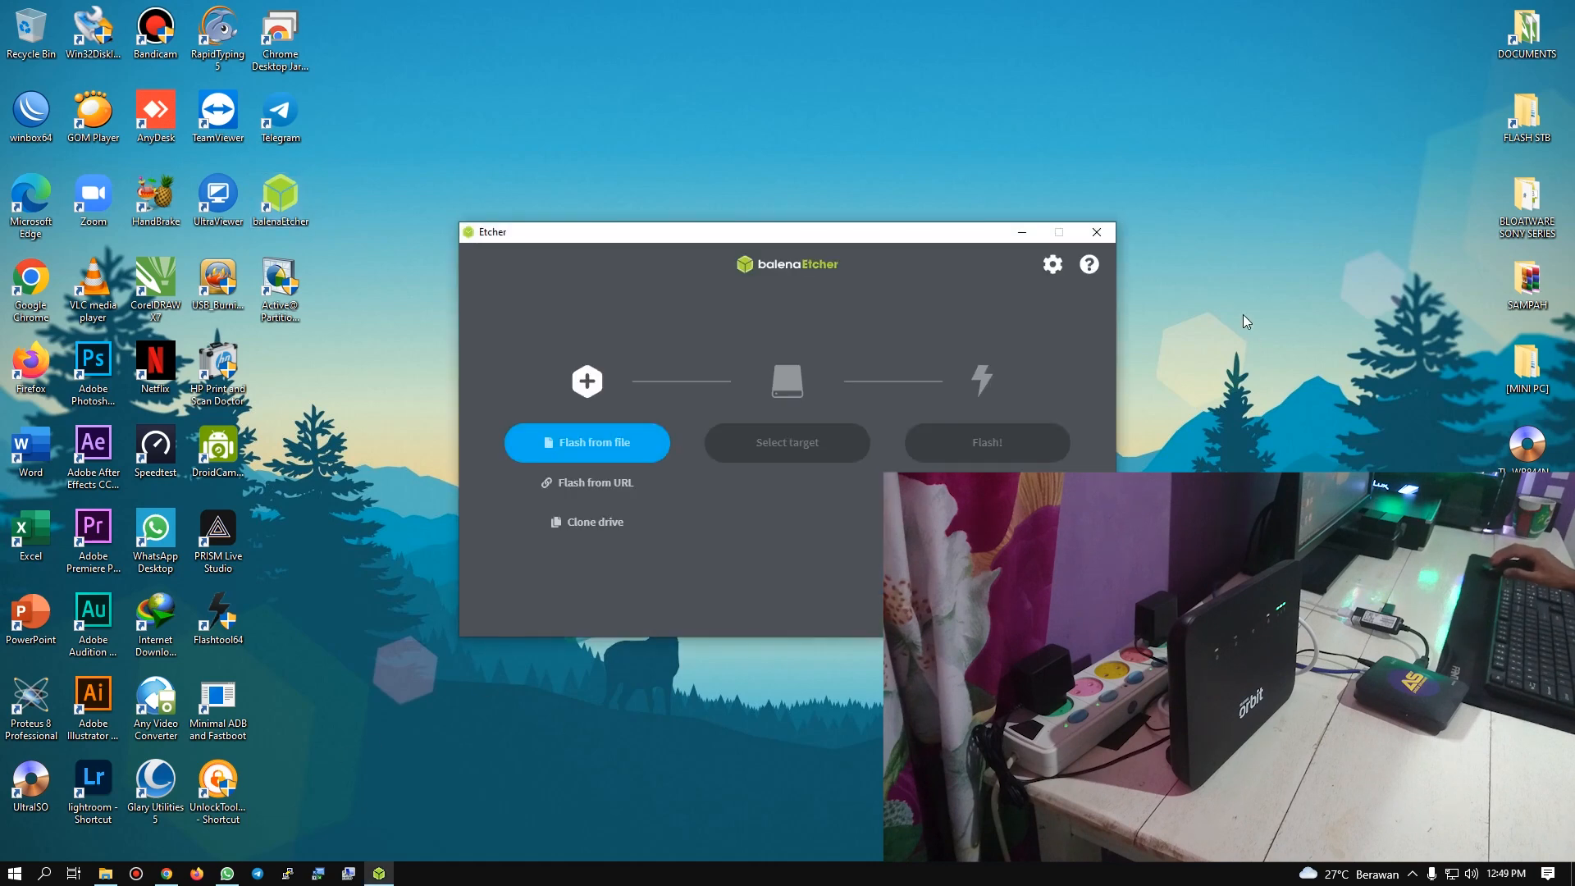
{"action": "left_click", "coordinate": [1096, 231]}
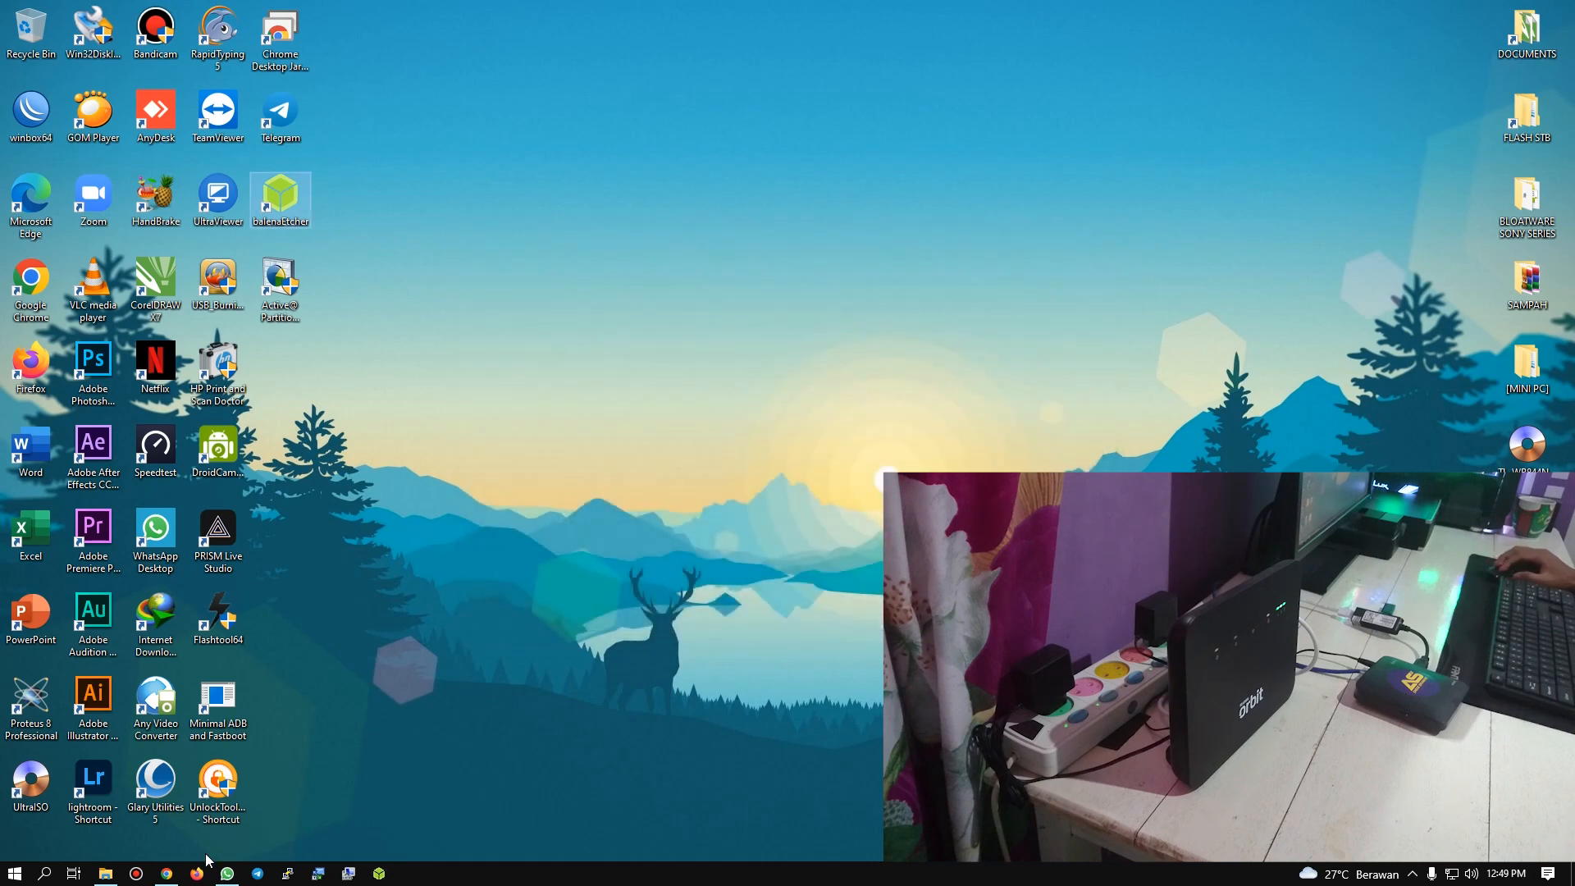
Step: Search Google for "balena etcher" in a new browser tab
{"action": "left_click", "coordinate": [168, 874]}
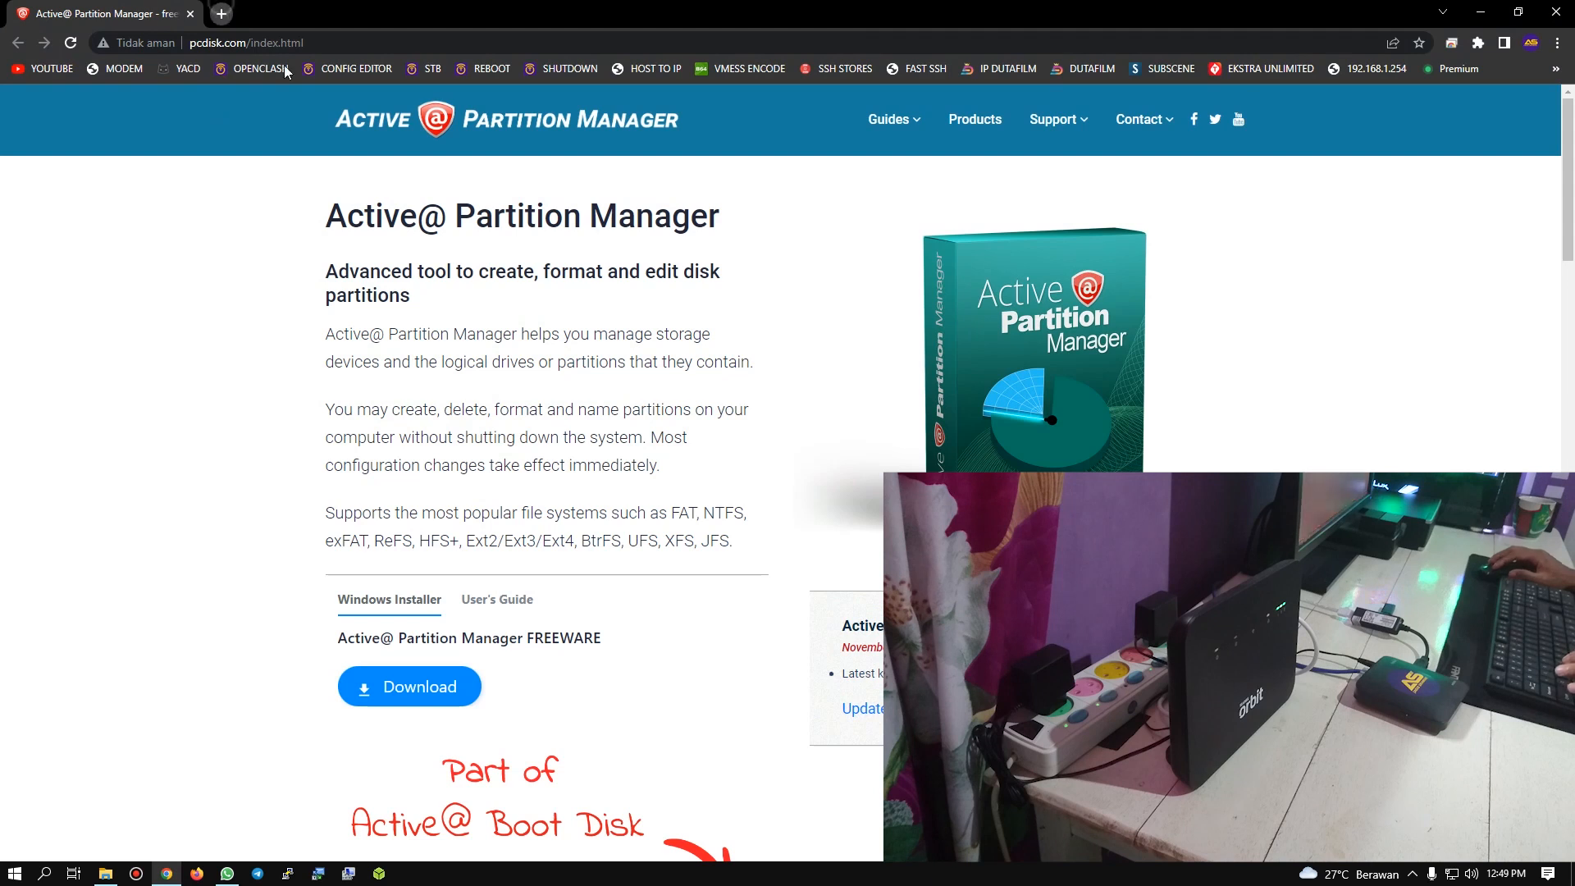
{"action": "key", "text": "ctrl+t"}
{"action": "left_click", "coordinate": [610, 359]}
{"action": "type", "text": "b"}
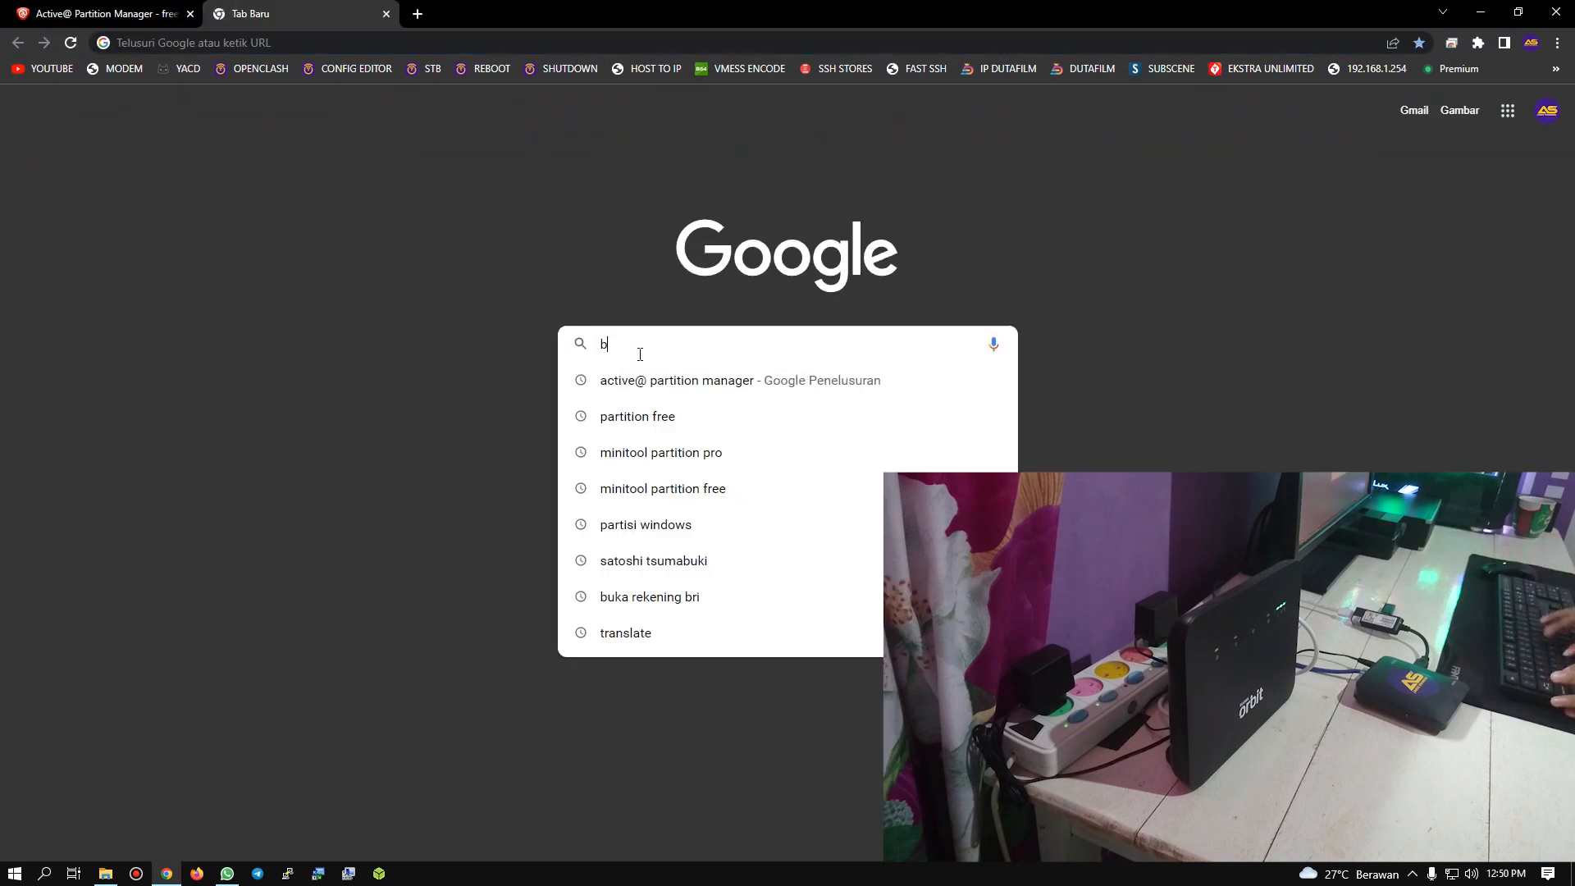
{"action": "type", "text": "alena e"}
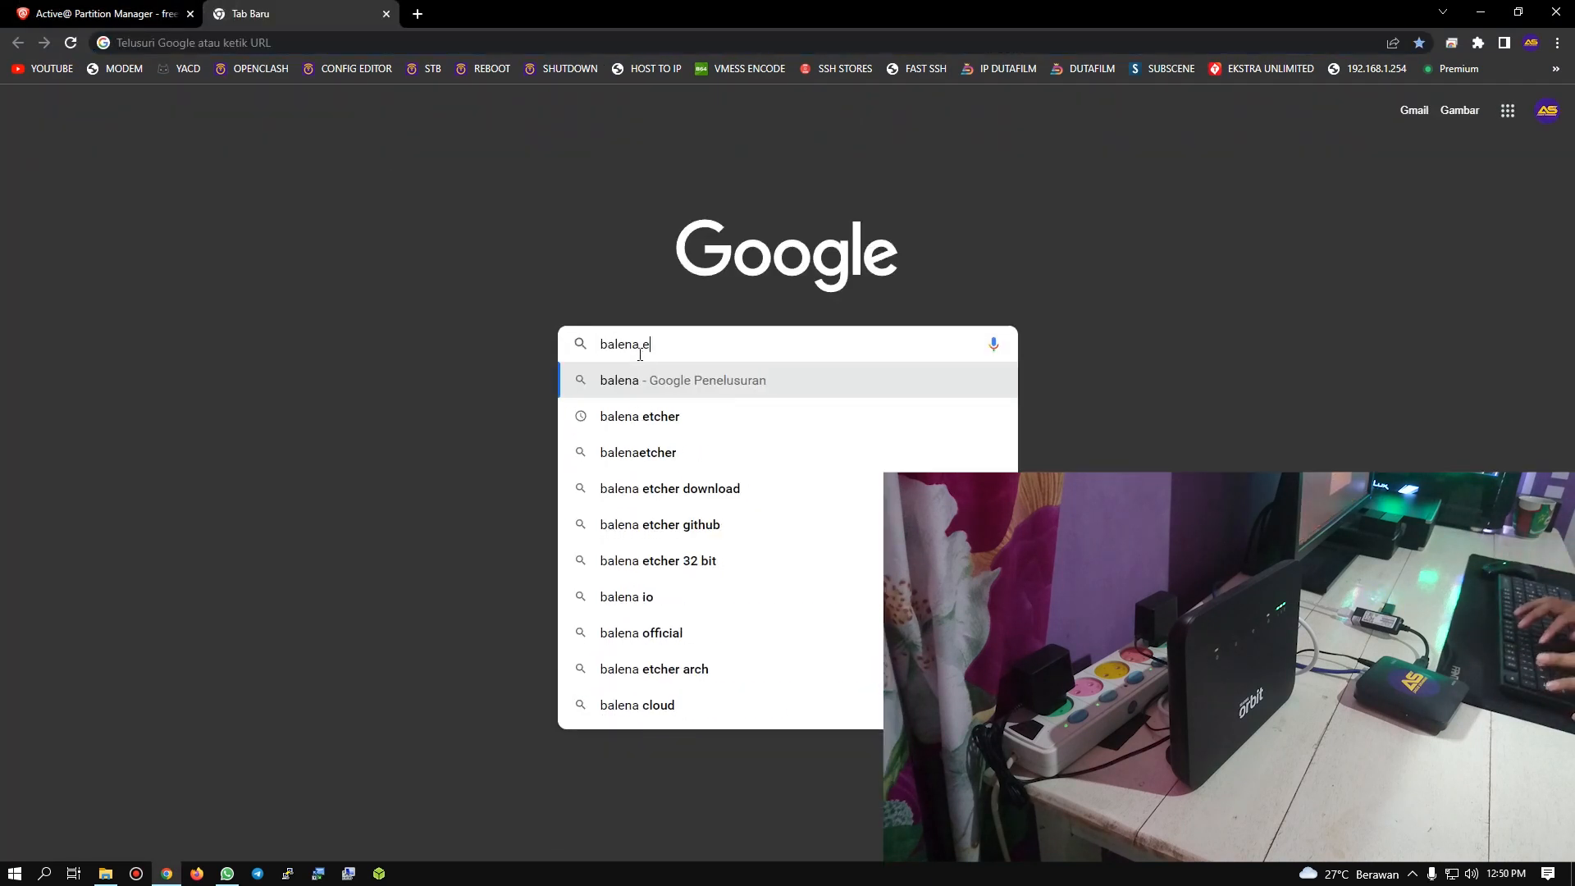
{"action": "type", "text": "tcher"}
{"action": "key", "text": "Return"}
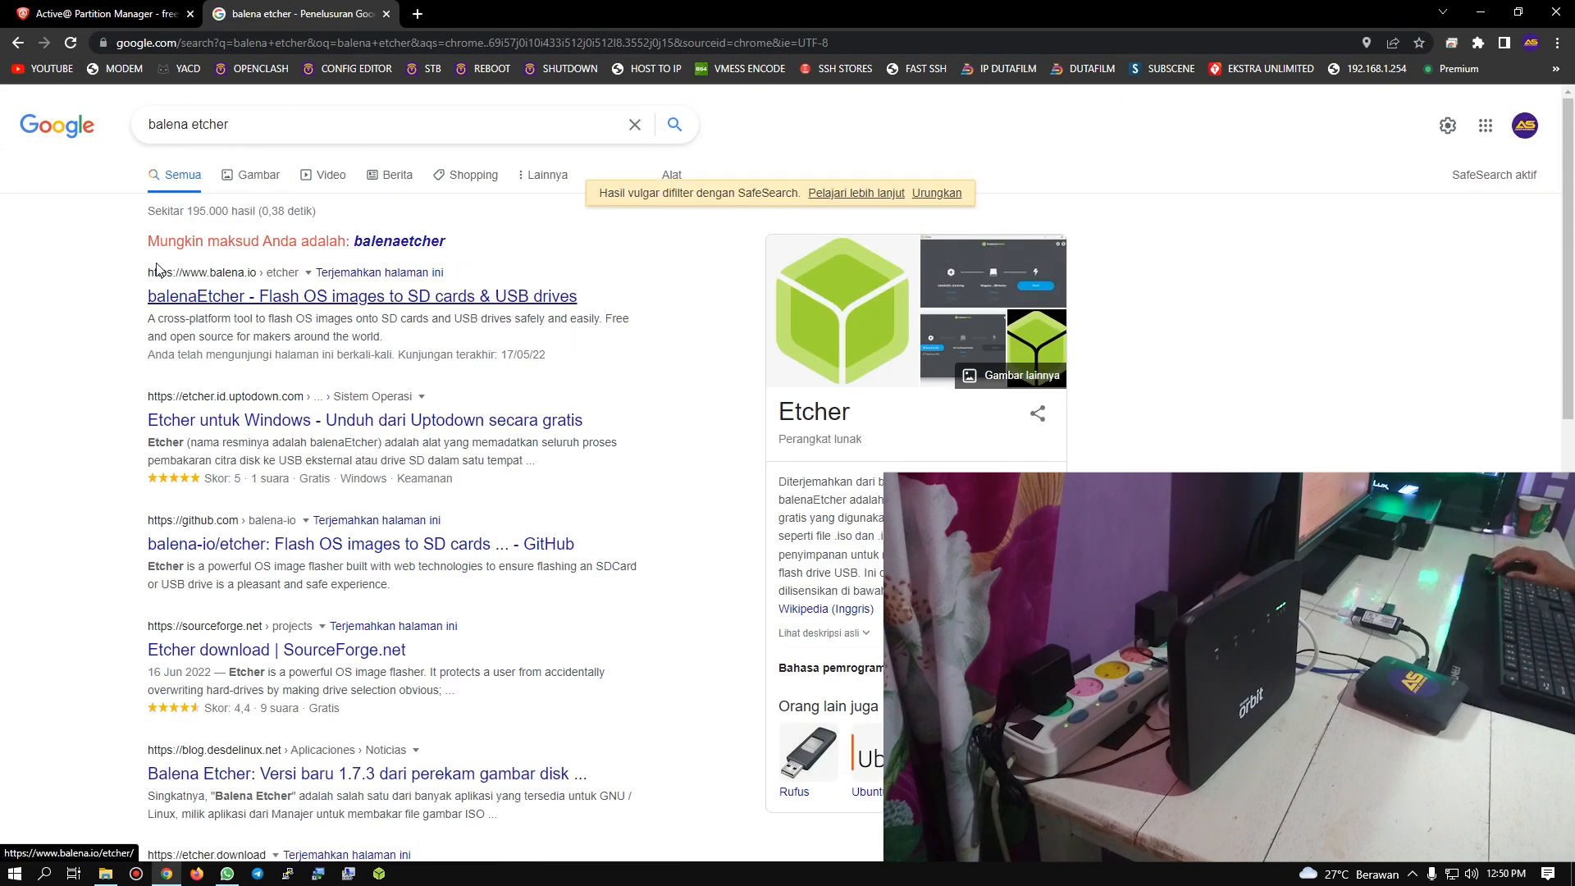
Step: Show the download options on the official balenaEtcher page, then close its tab and return to the desktop
{"action": "left_click", "coordinate": [209, 298]}
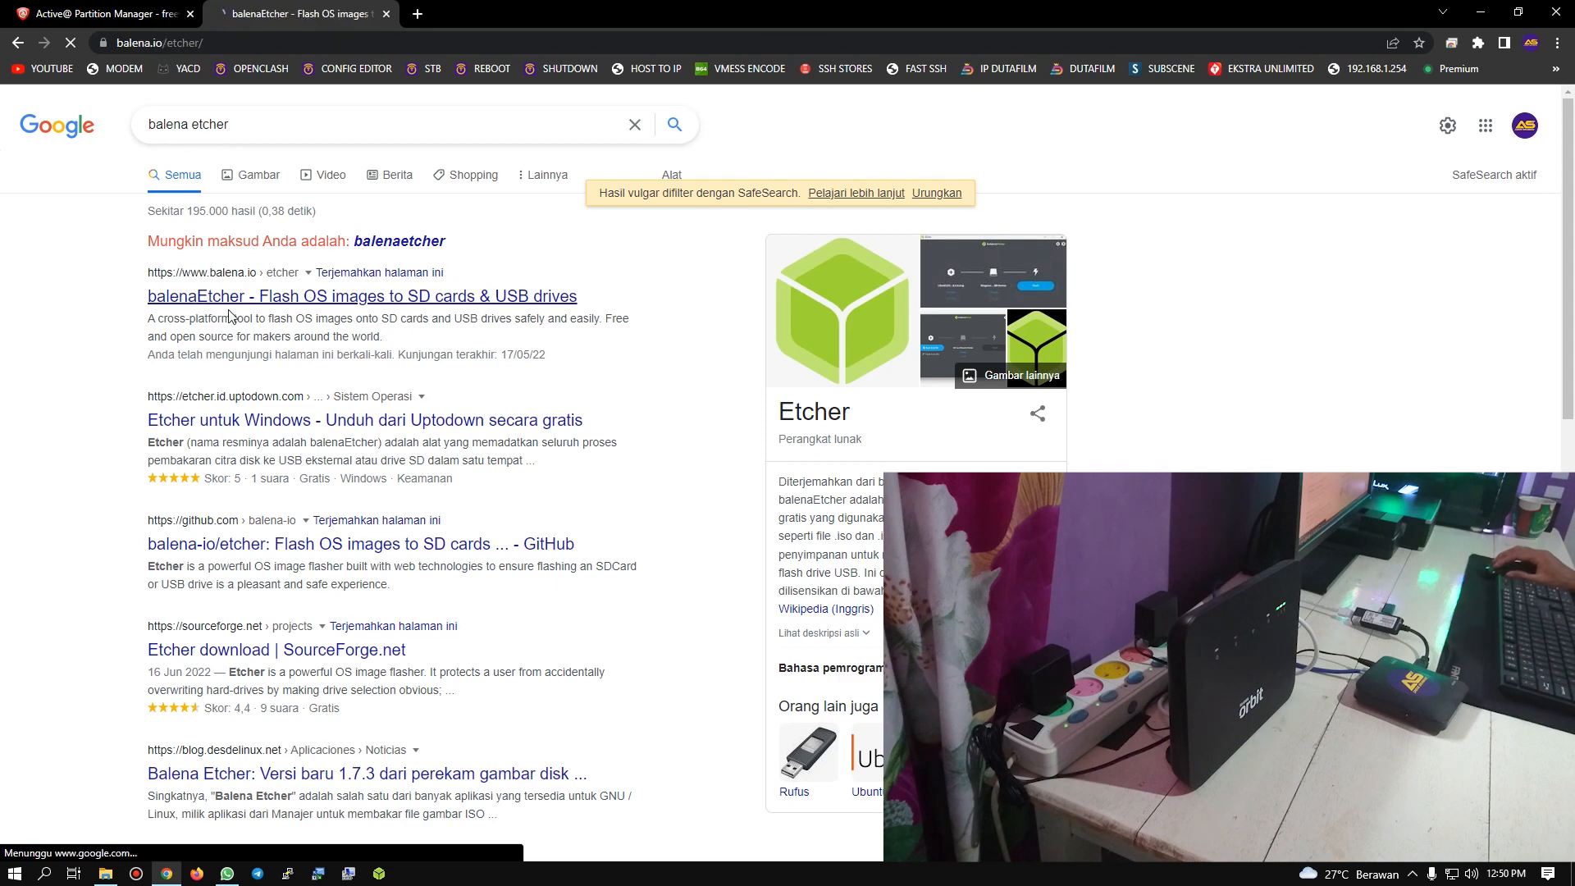
{"action": "scroll", "coordinate": [795, 373], "scroll_direction": "down", "scroll_amount": 3}
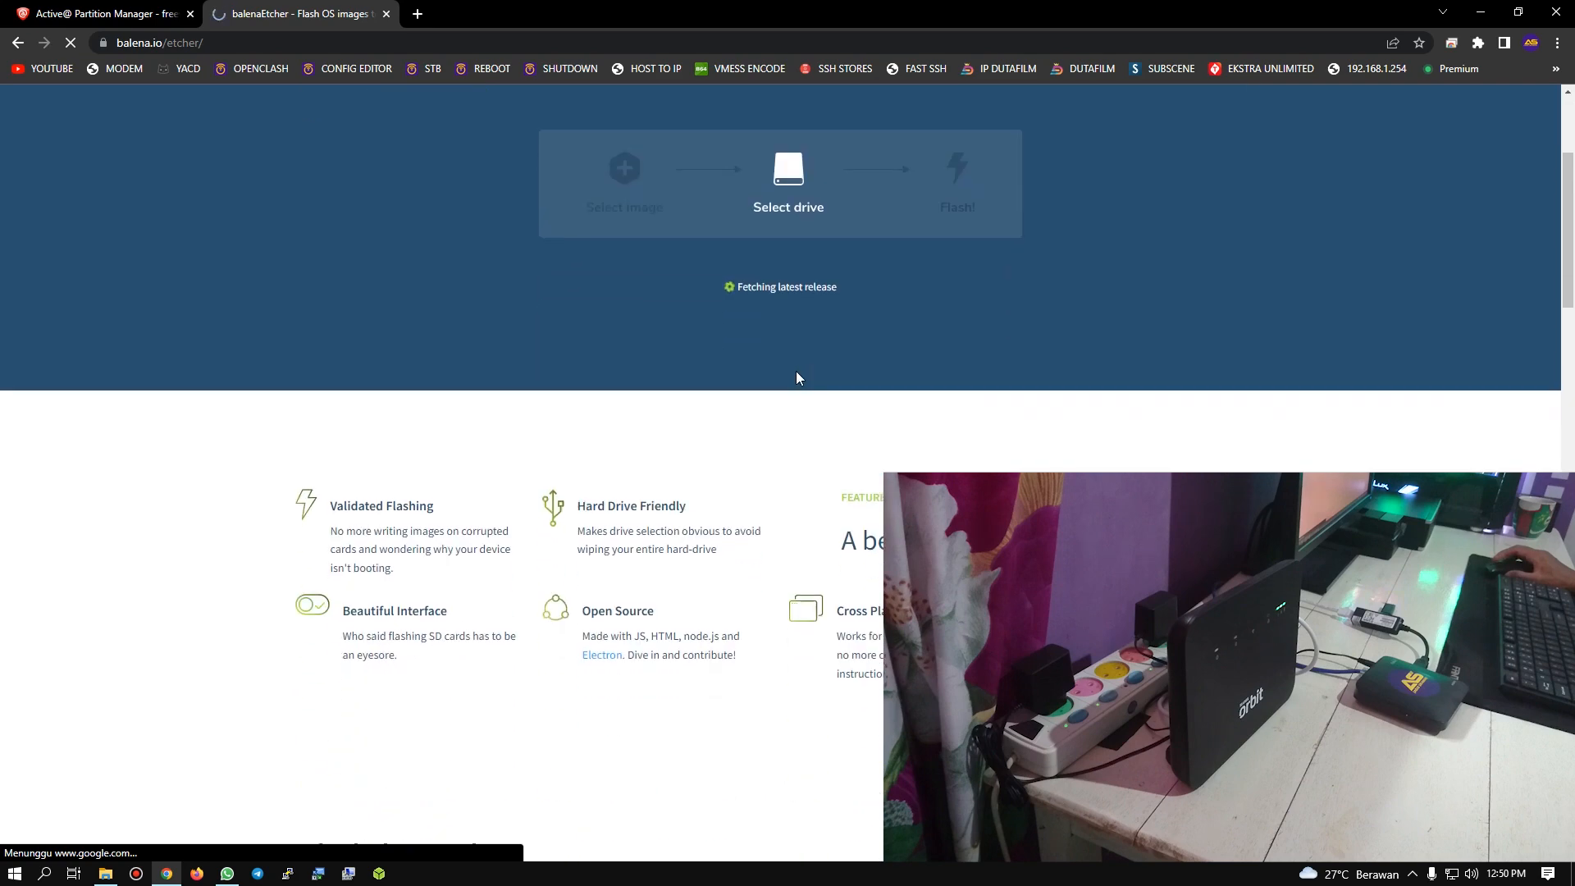
{"action": "scroll", "coordinate": [795, 373], "scroll_direction": "up", "scroll_amount": 3}
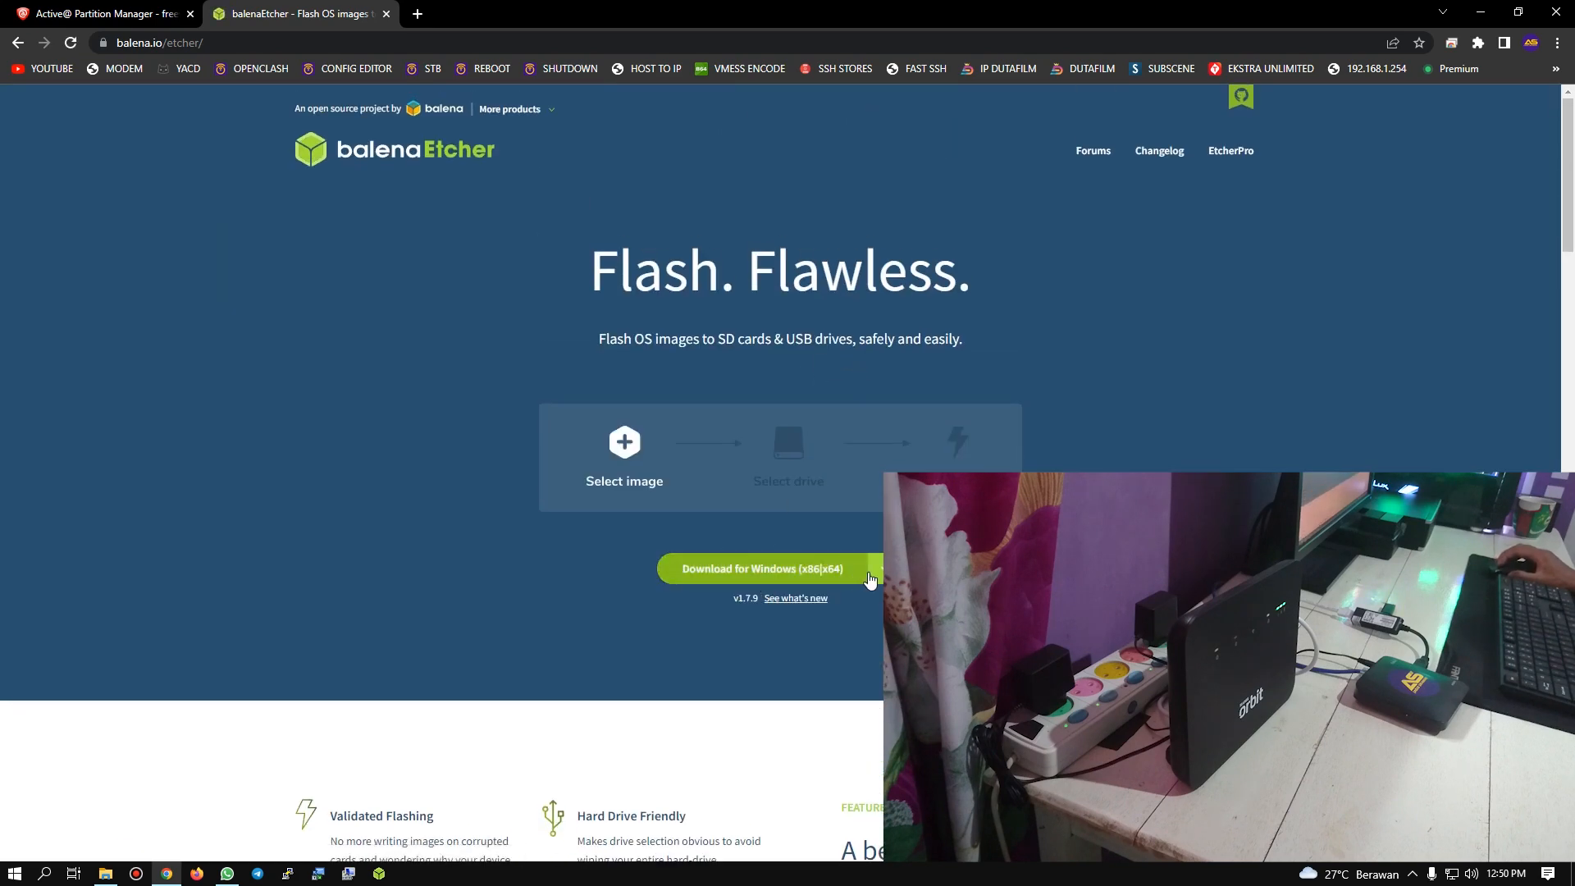
{"action": "left_click", "coordinate": [877, 569]}
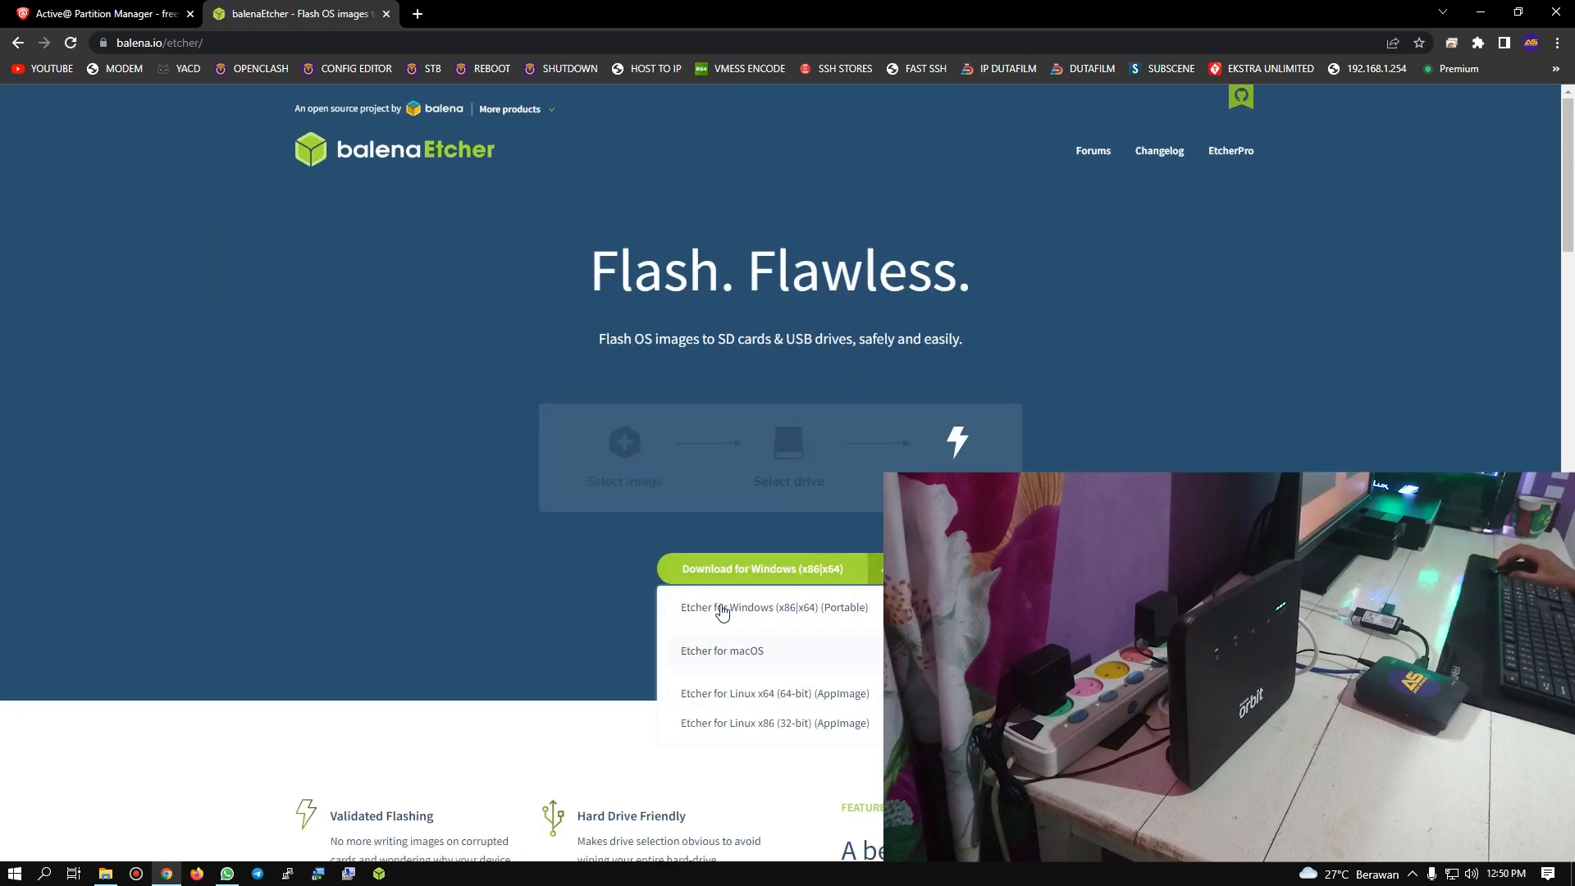
{"action": "left_click", "coordinate": [386, 14]}
{"action": "left_click", "coordinate": [1480, 12]}
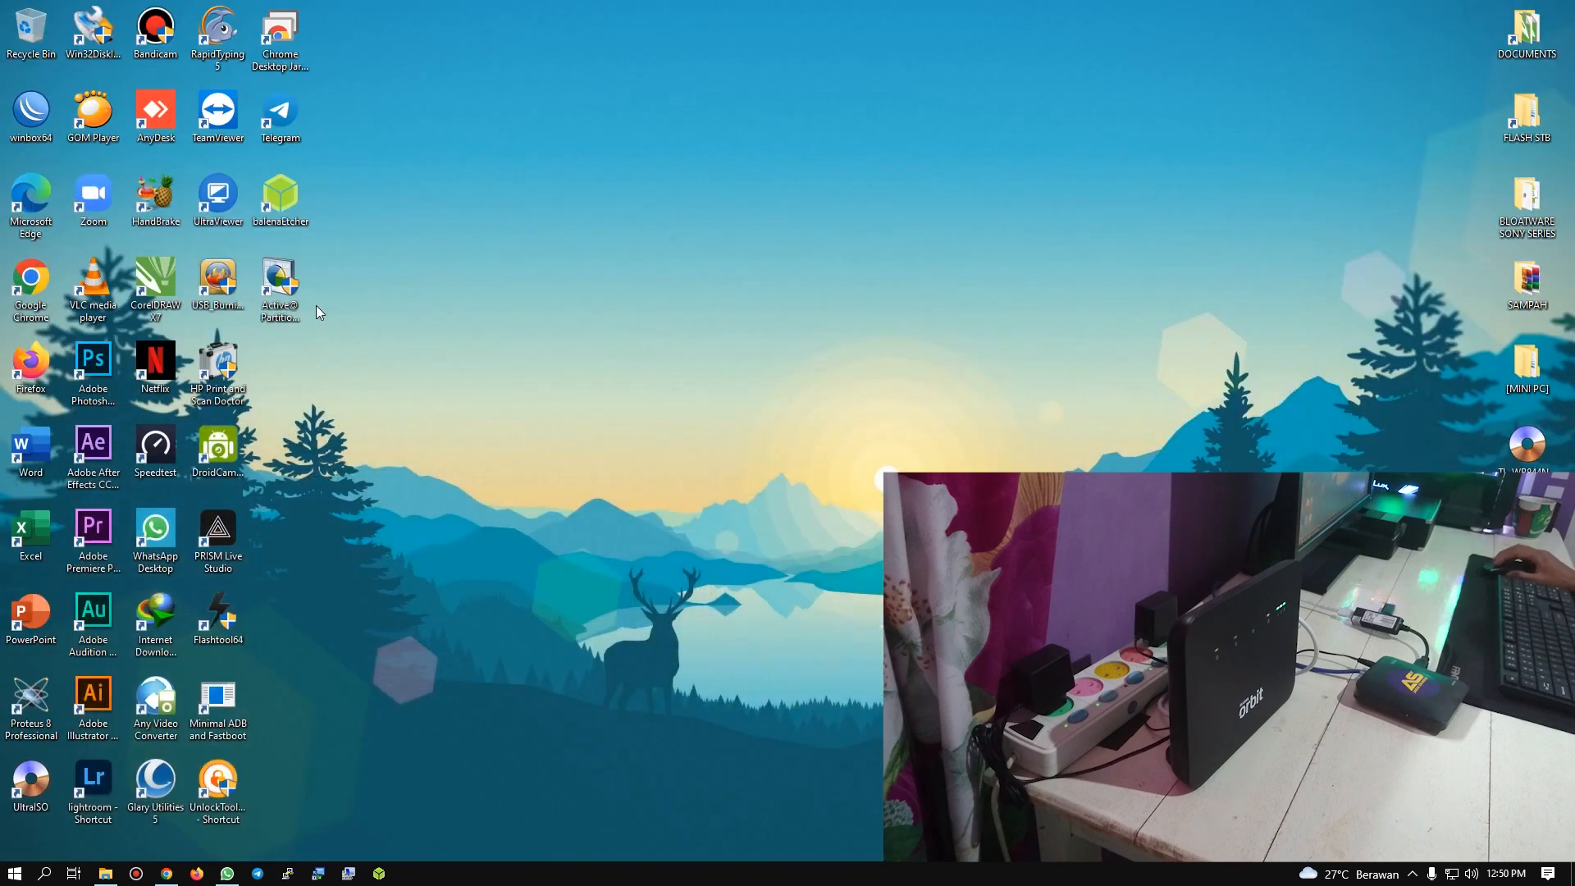
{"action": "left_click", "coordinate": [288, 290]}
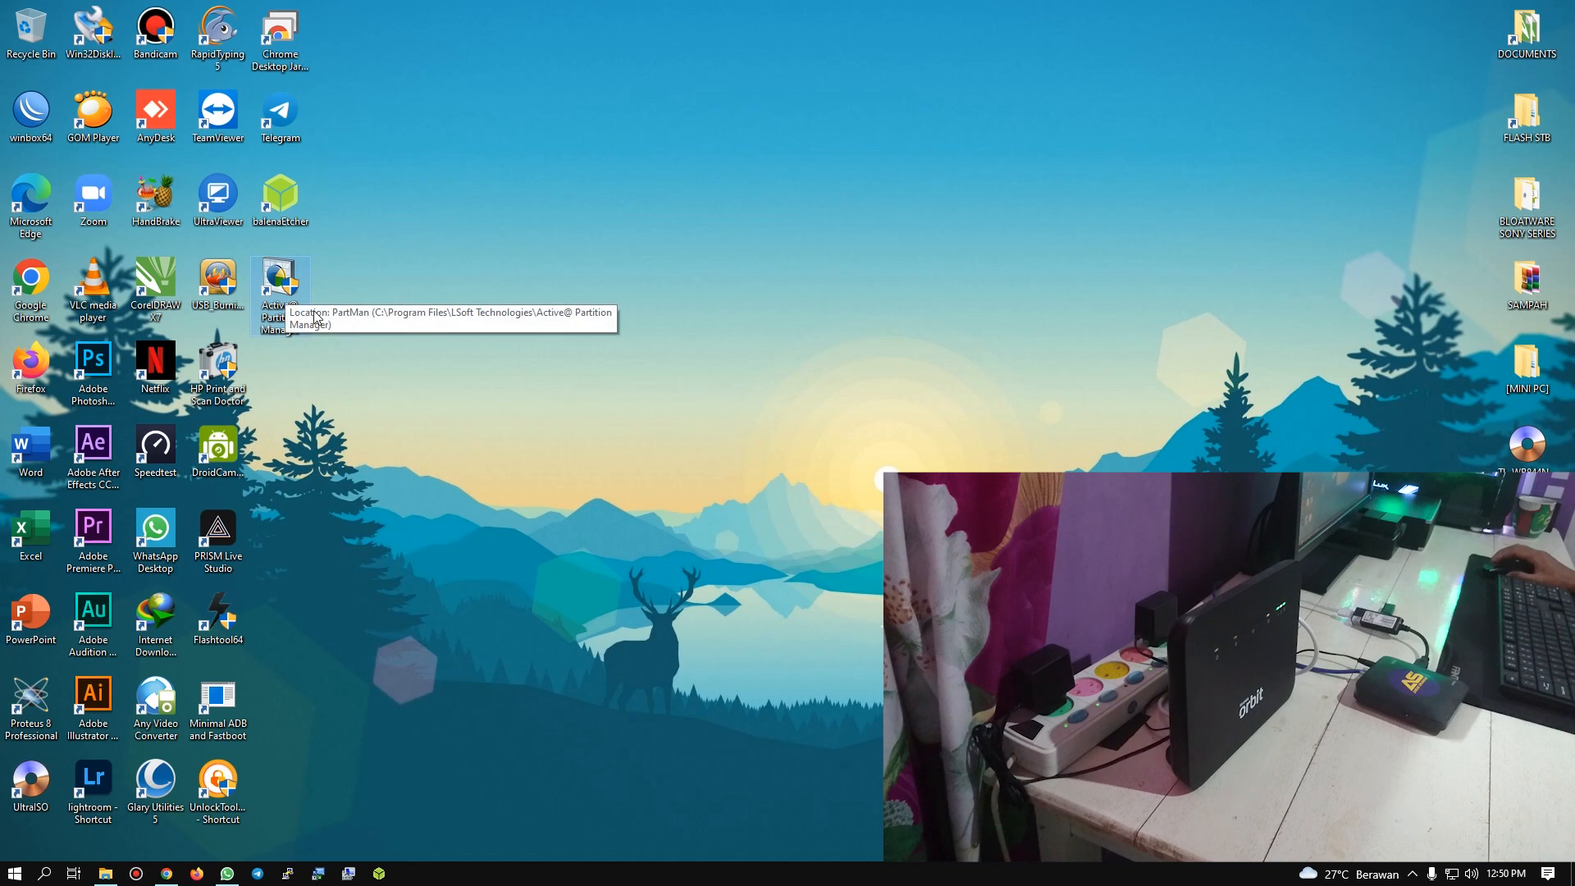
{"action": "left_click", "coordinate": [692, 380]}
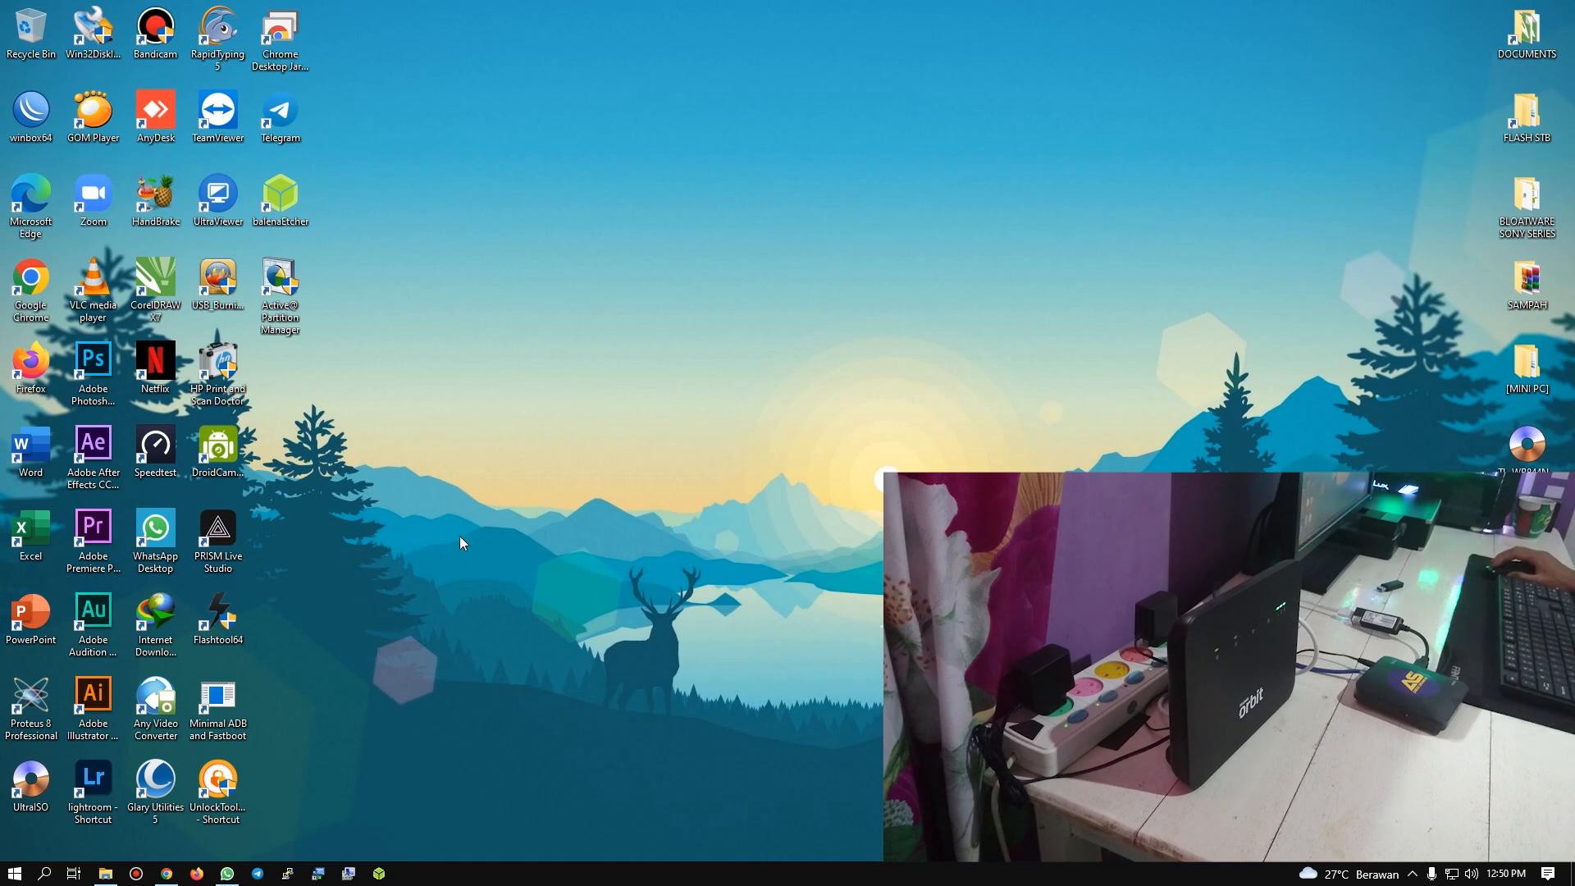
Step: Open YouTube in a new browser tab and search for "reyre"
{"action": "left_click", "coordinate": [167, 873]}
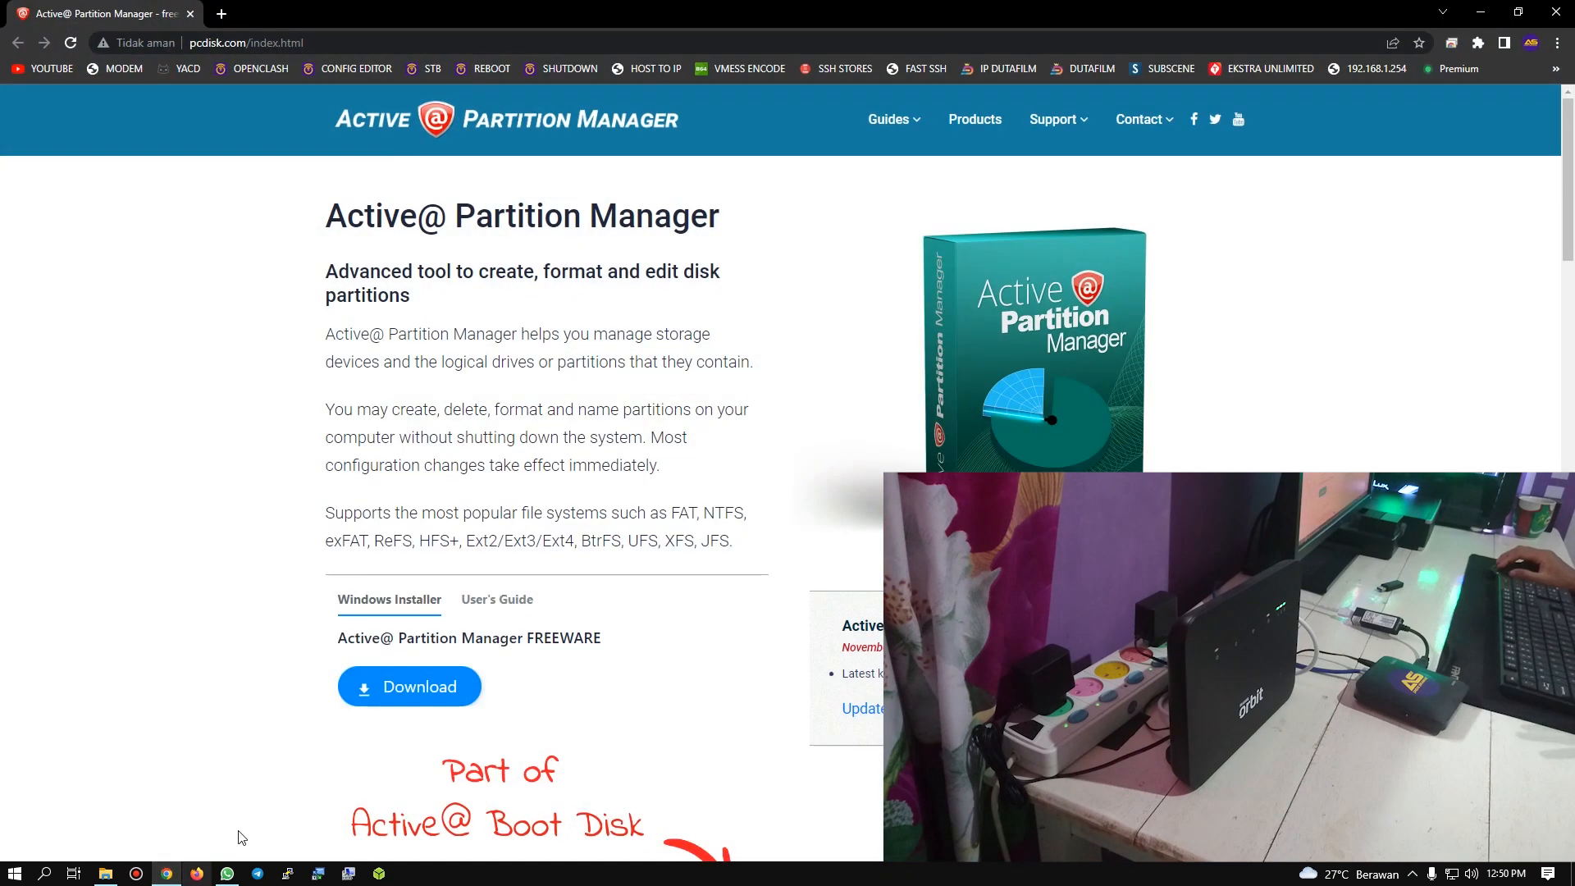
{"action": "left_click", "coordinate": [222, 13]}
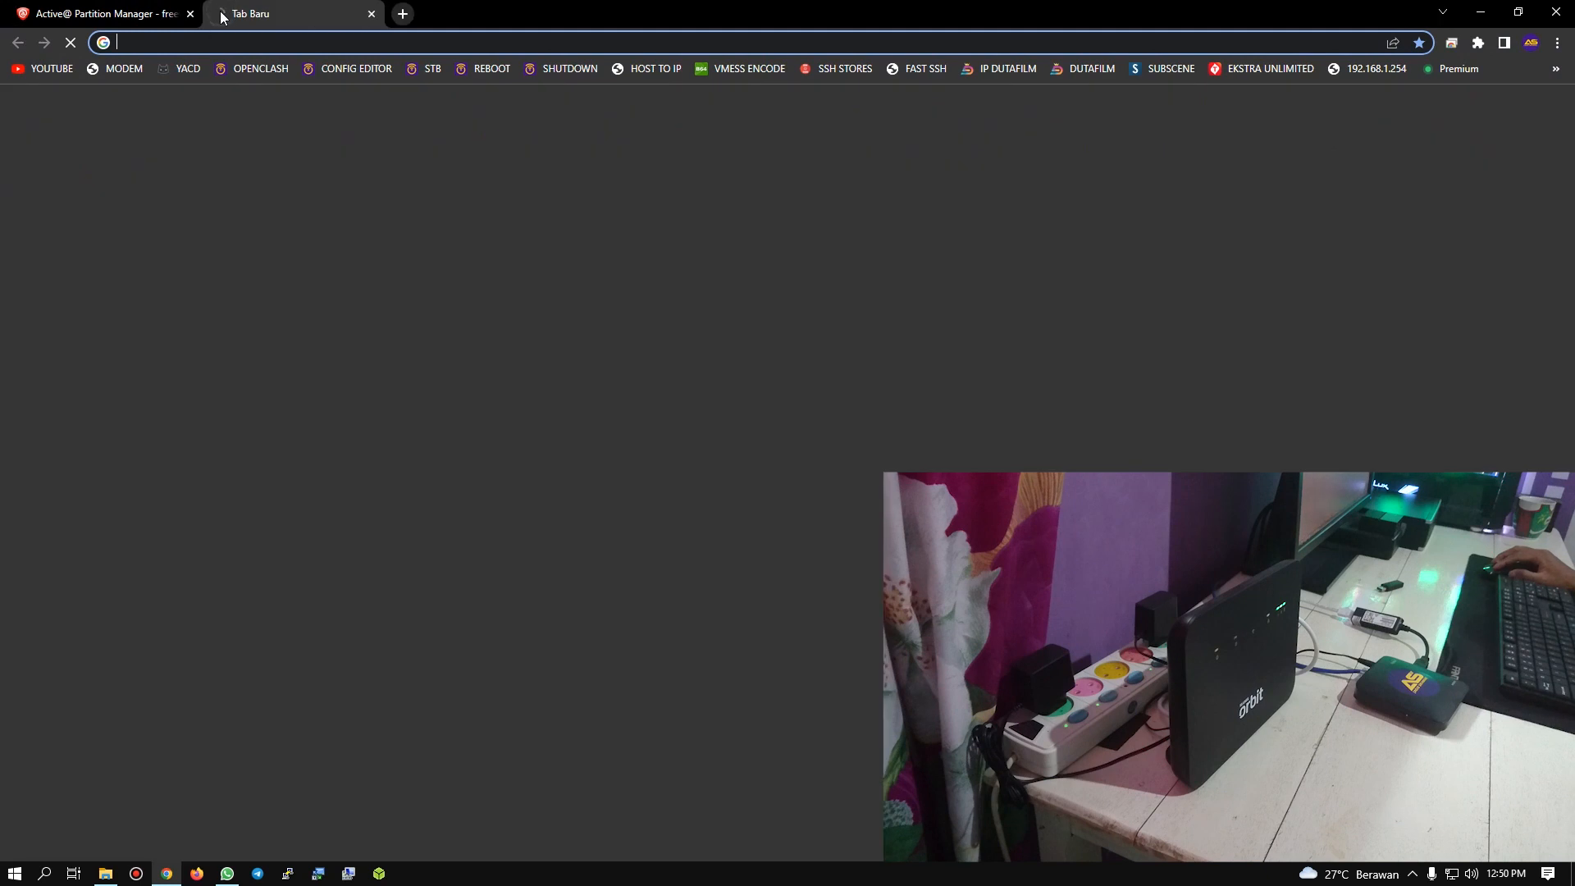
{"action": "left_click", "coordinate": [56, 71]}
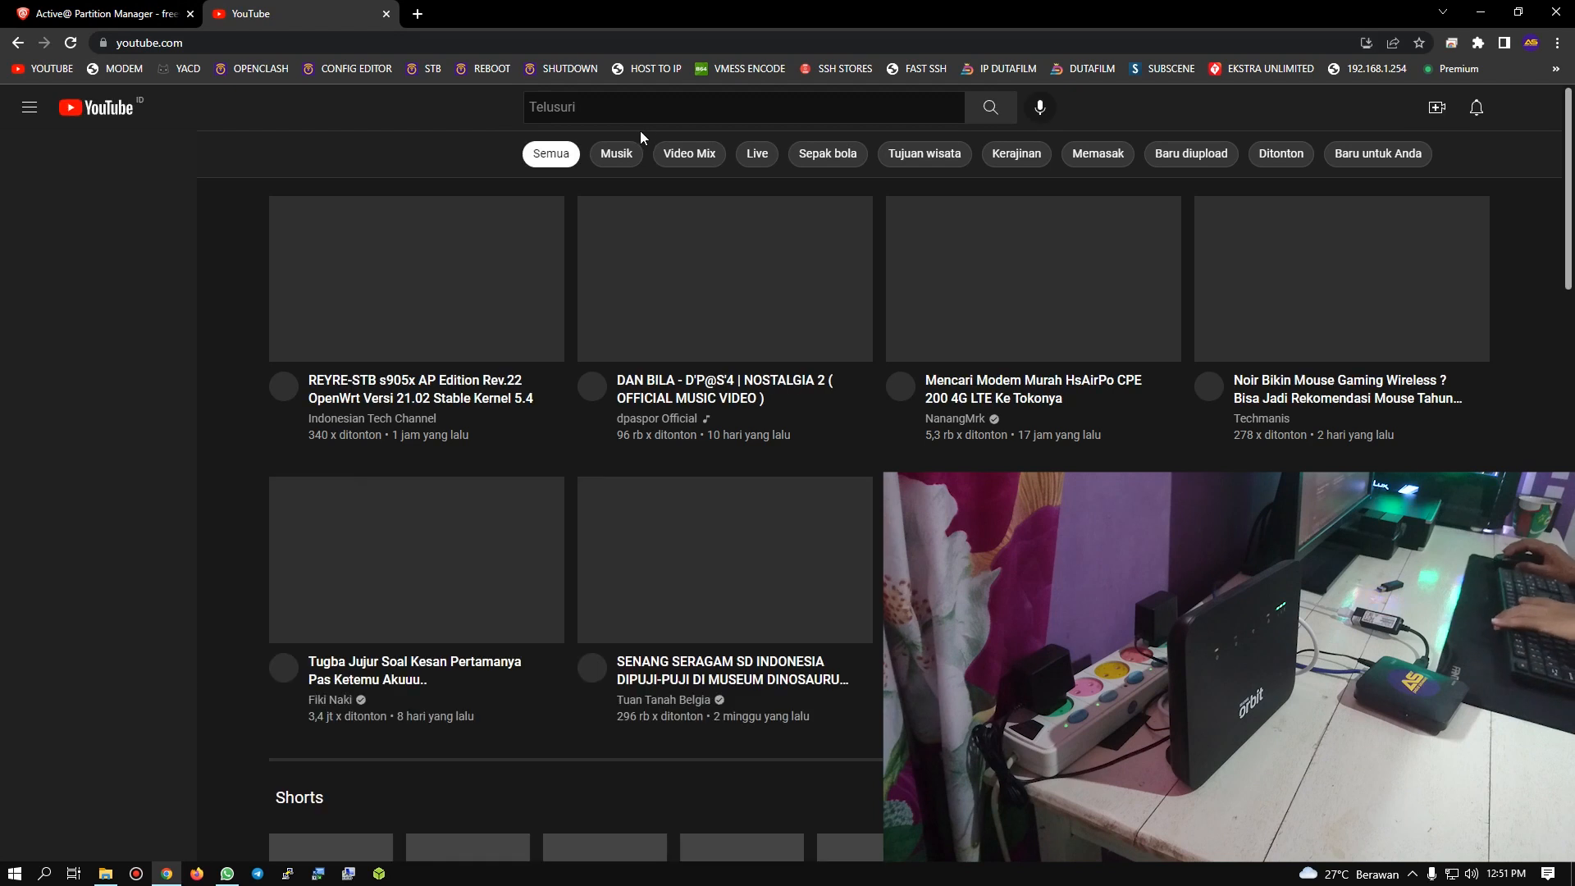
{"action": "left_click", "coordinate": [635, 112]}
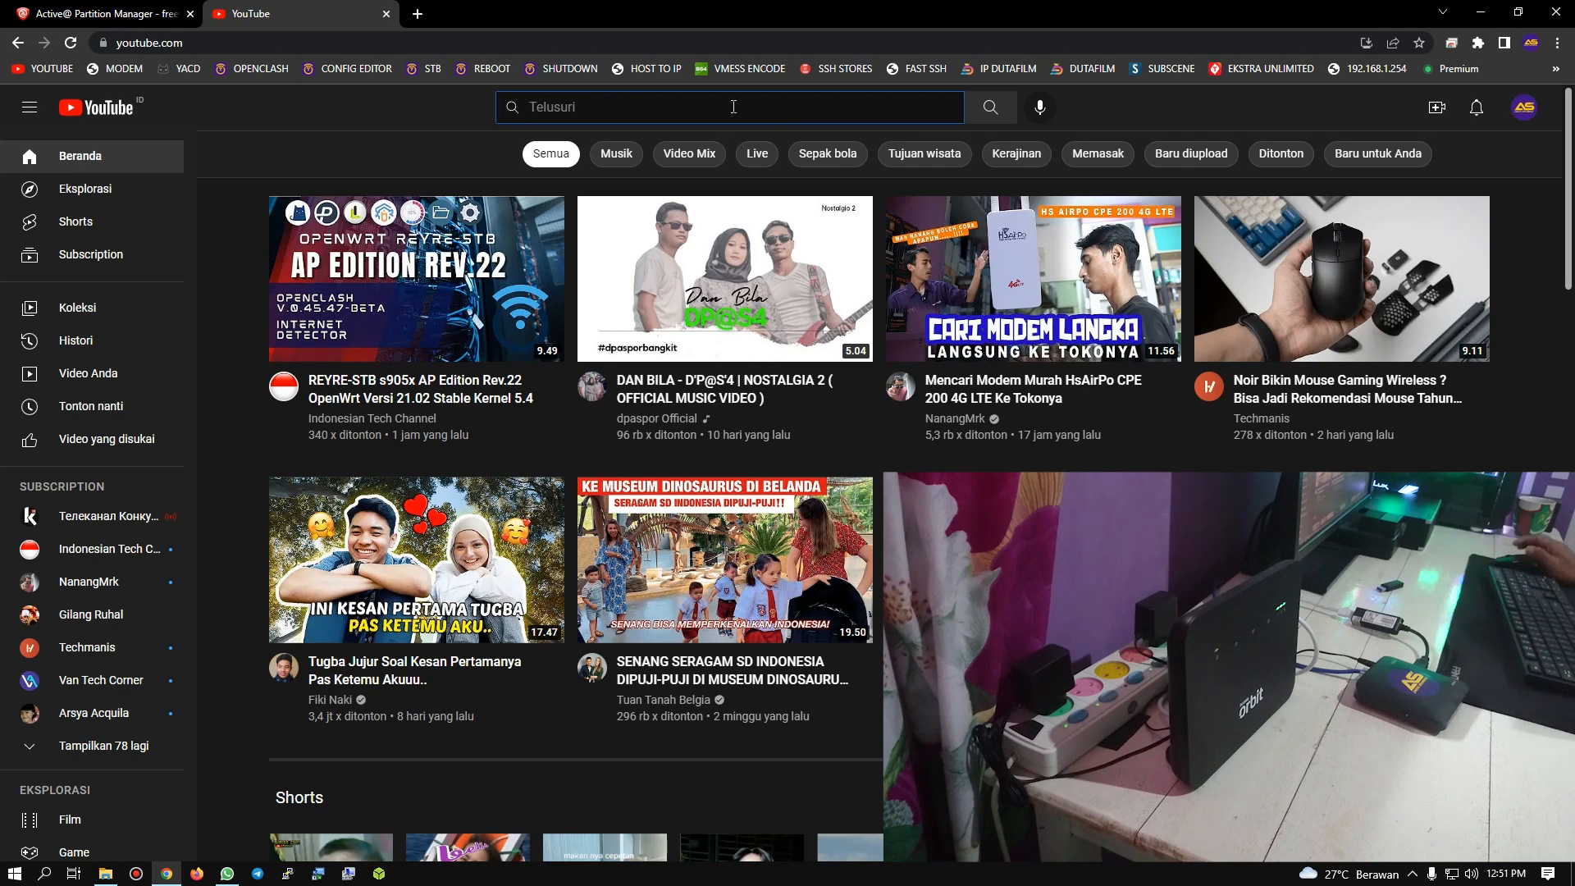
{"action": "type", "text": "rey6"}
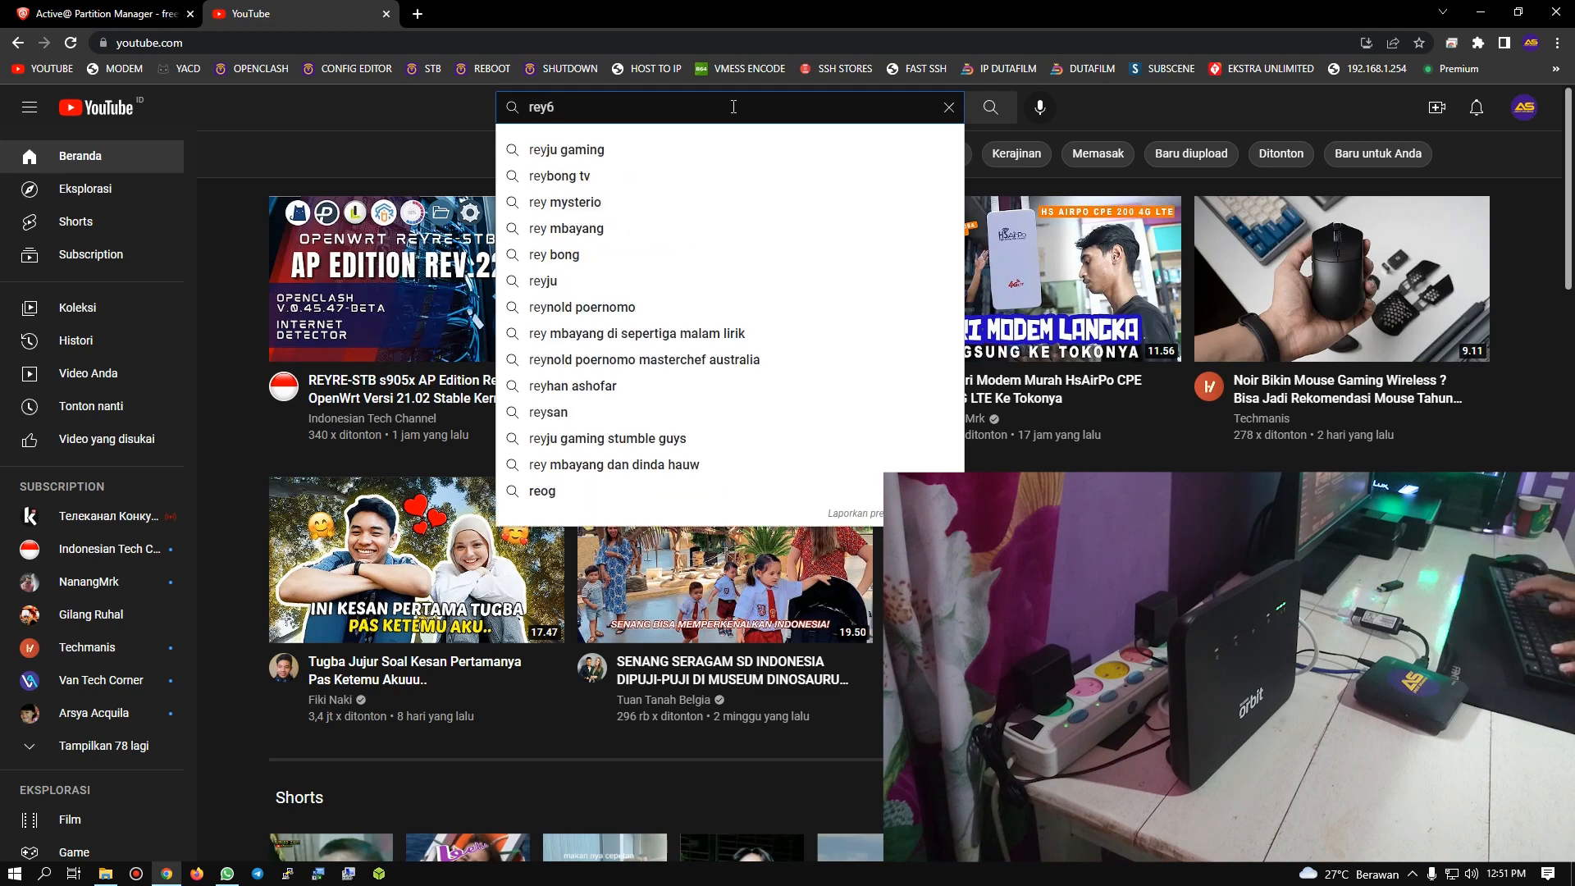
{"action": "key", "text": "BackSpace"}
{"action": "type", "text": "re"}
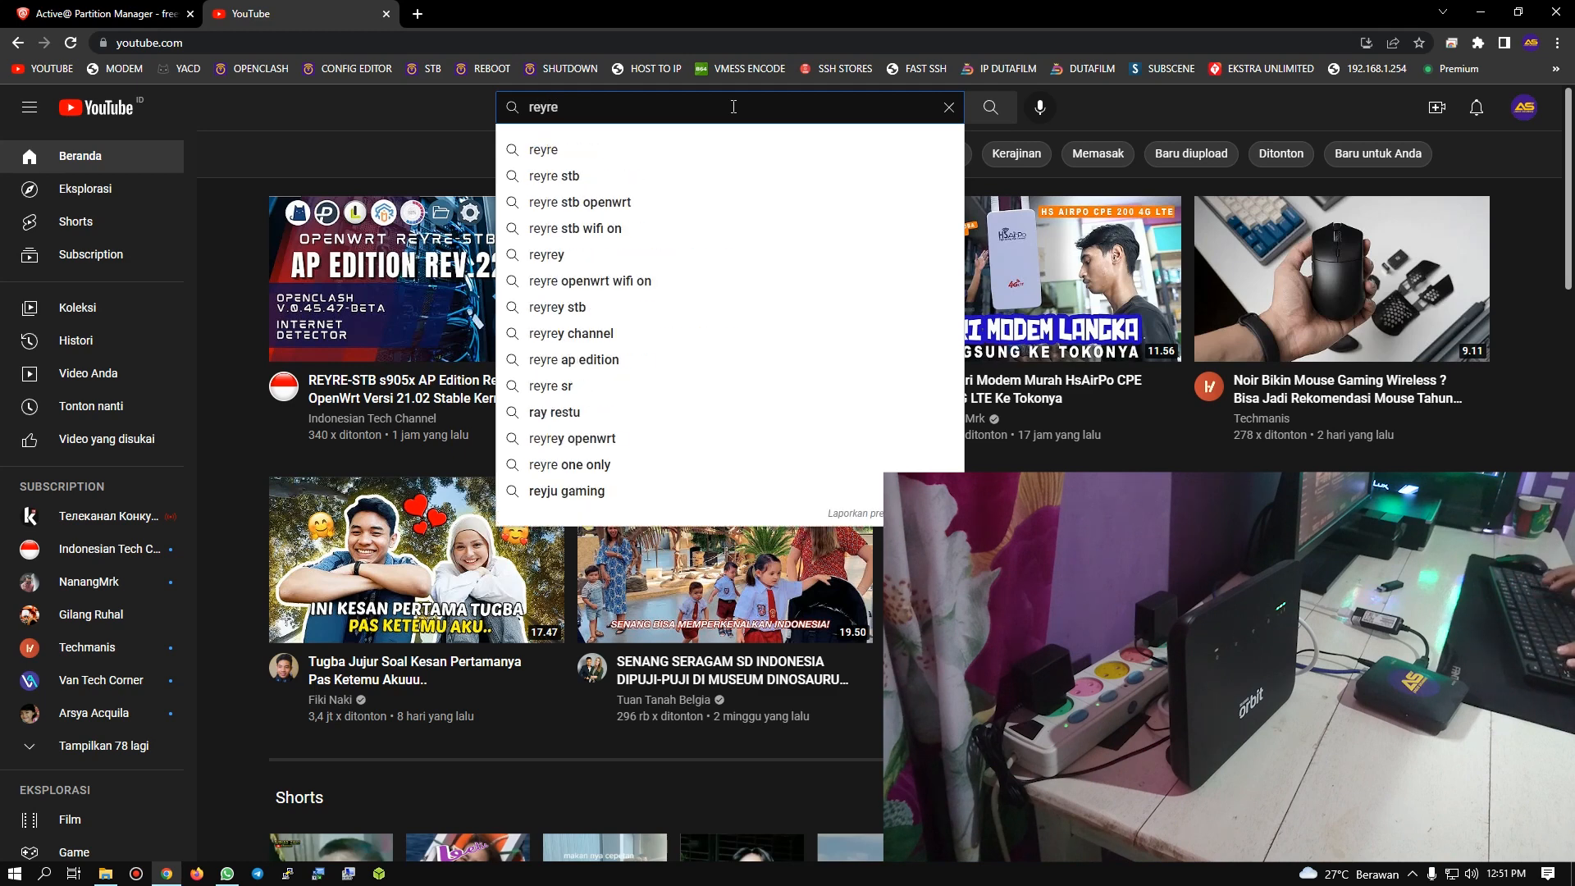
{"action": "key", "text": "Return"}
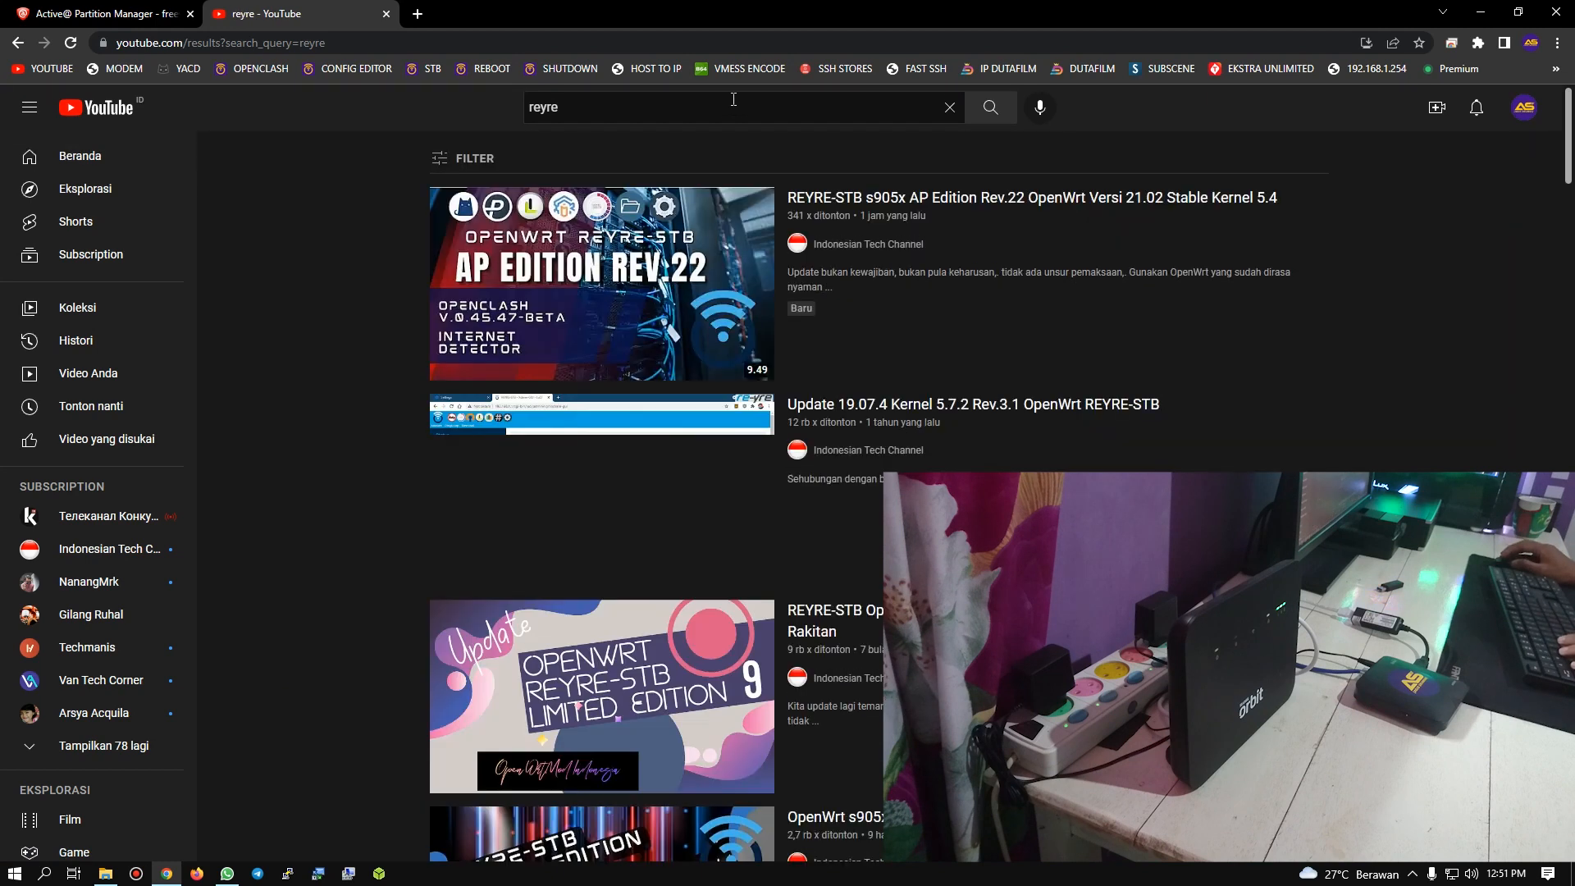
Step: Browse the uploaded videos of Indonesian Tech Channel, then close the tab and return to the desktop
{"action": "left_click", "coordinate": [836, 244]}
{"action": "left_click", "coordinate": [496, 454]}
{"action": "scroll", "coordinate": [722, 640], "scroll_direction": "down", "scroll_amount": 1}
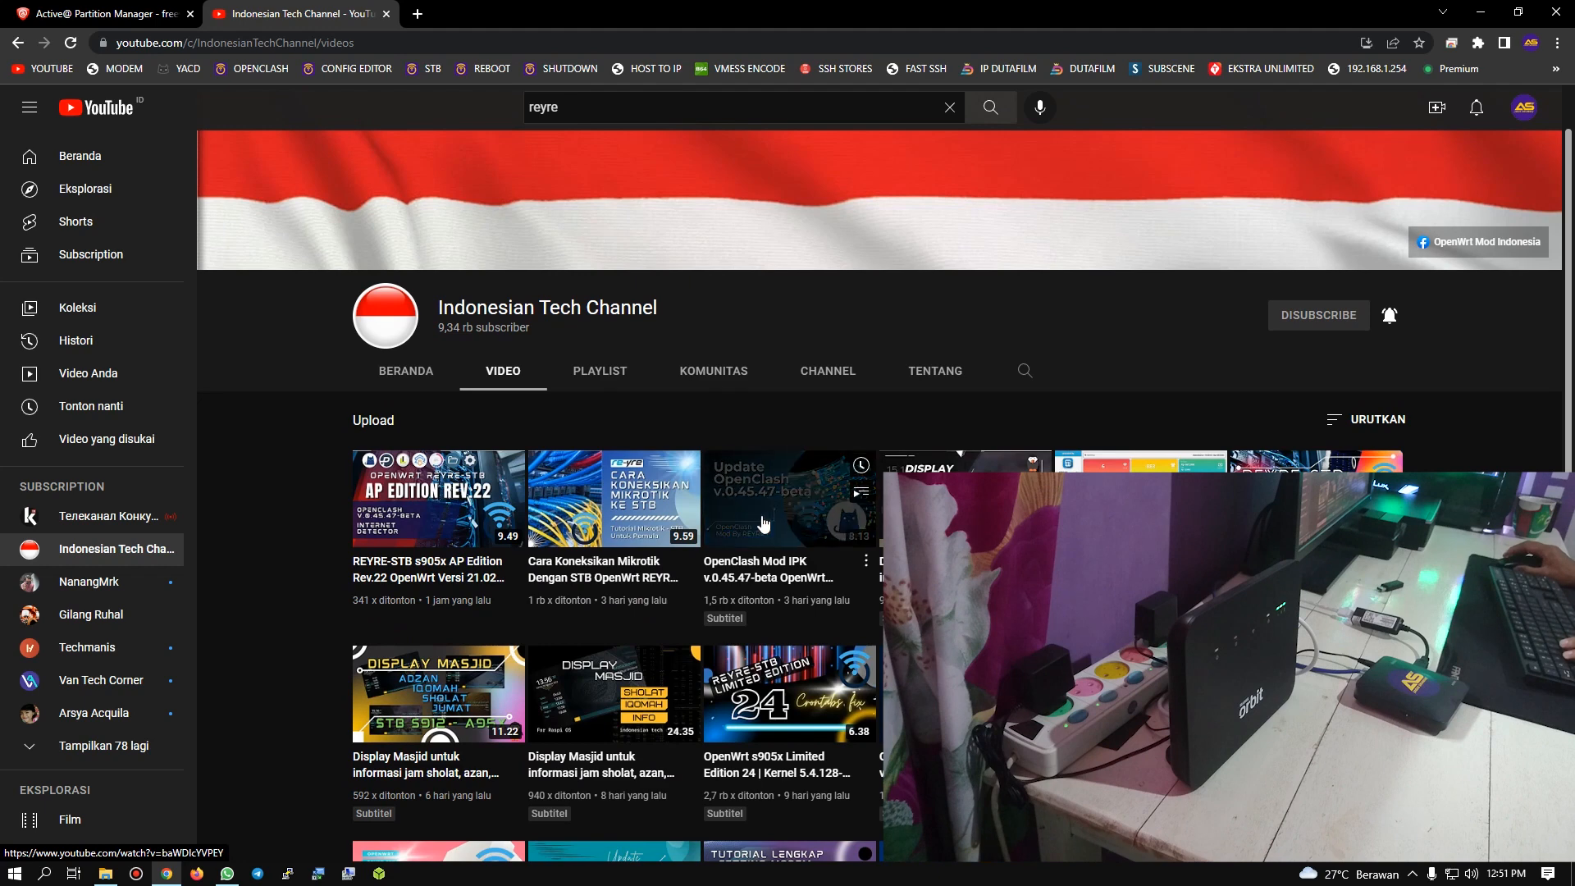
{"action": "scroll", "coordinate": [660, 539], "scroll_direction": "down", "scroll_amount": 1}
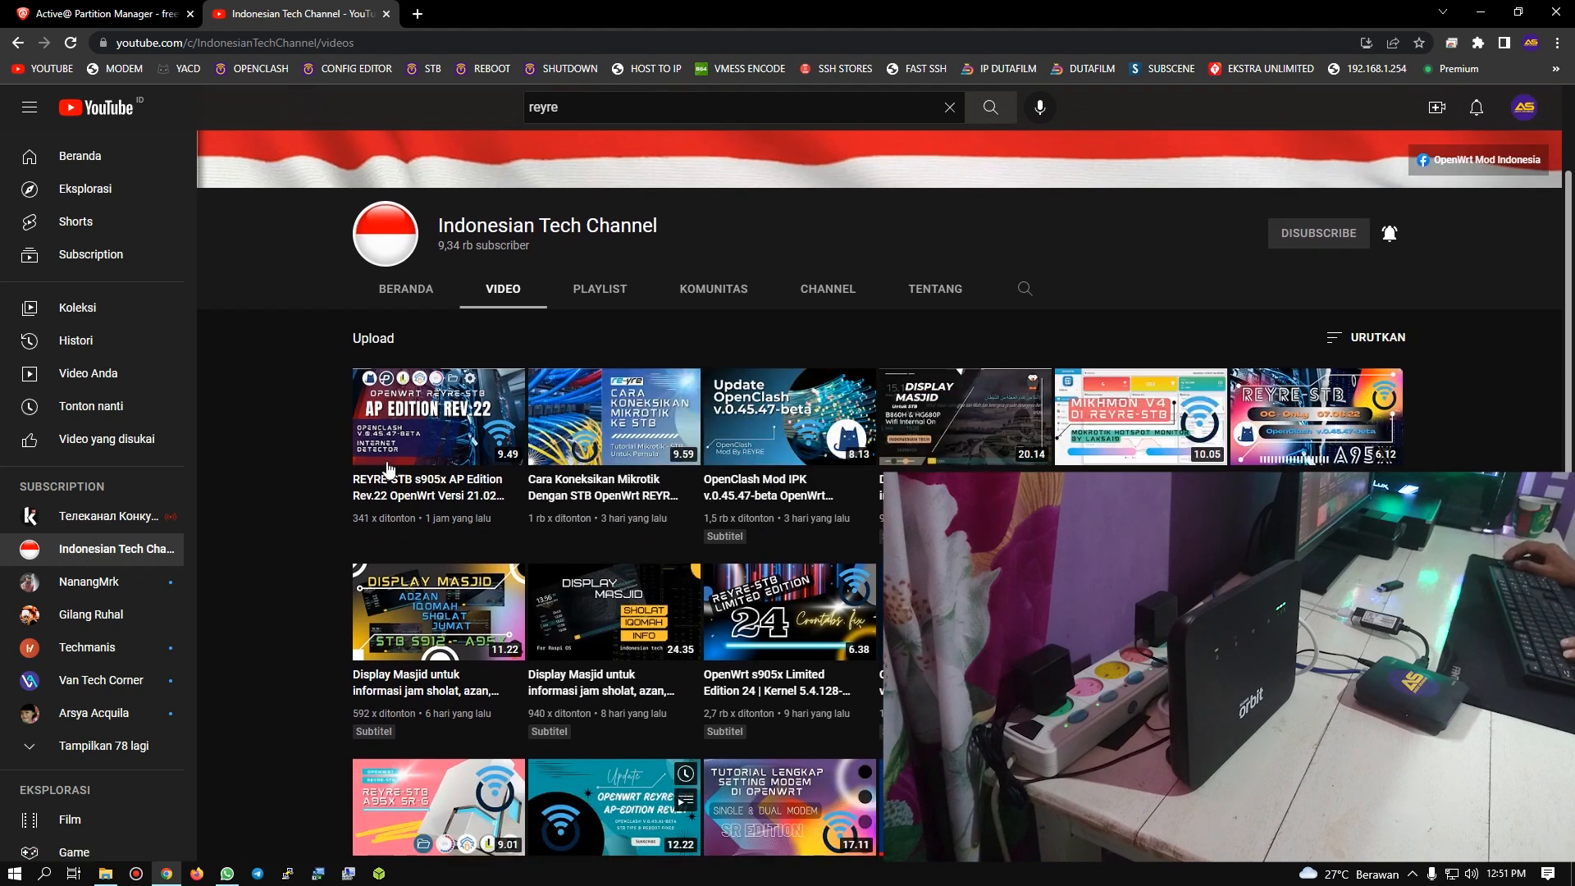
{"action": "scroll", "coordinate": [651, 227], "scroll_direction": "up", "scroll_amount": 2}
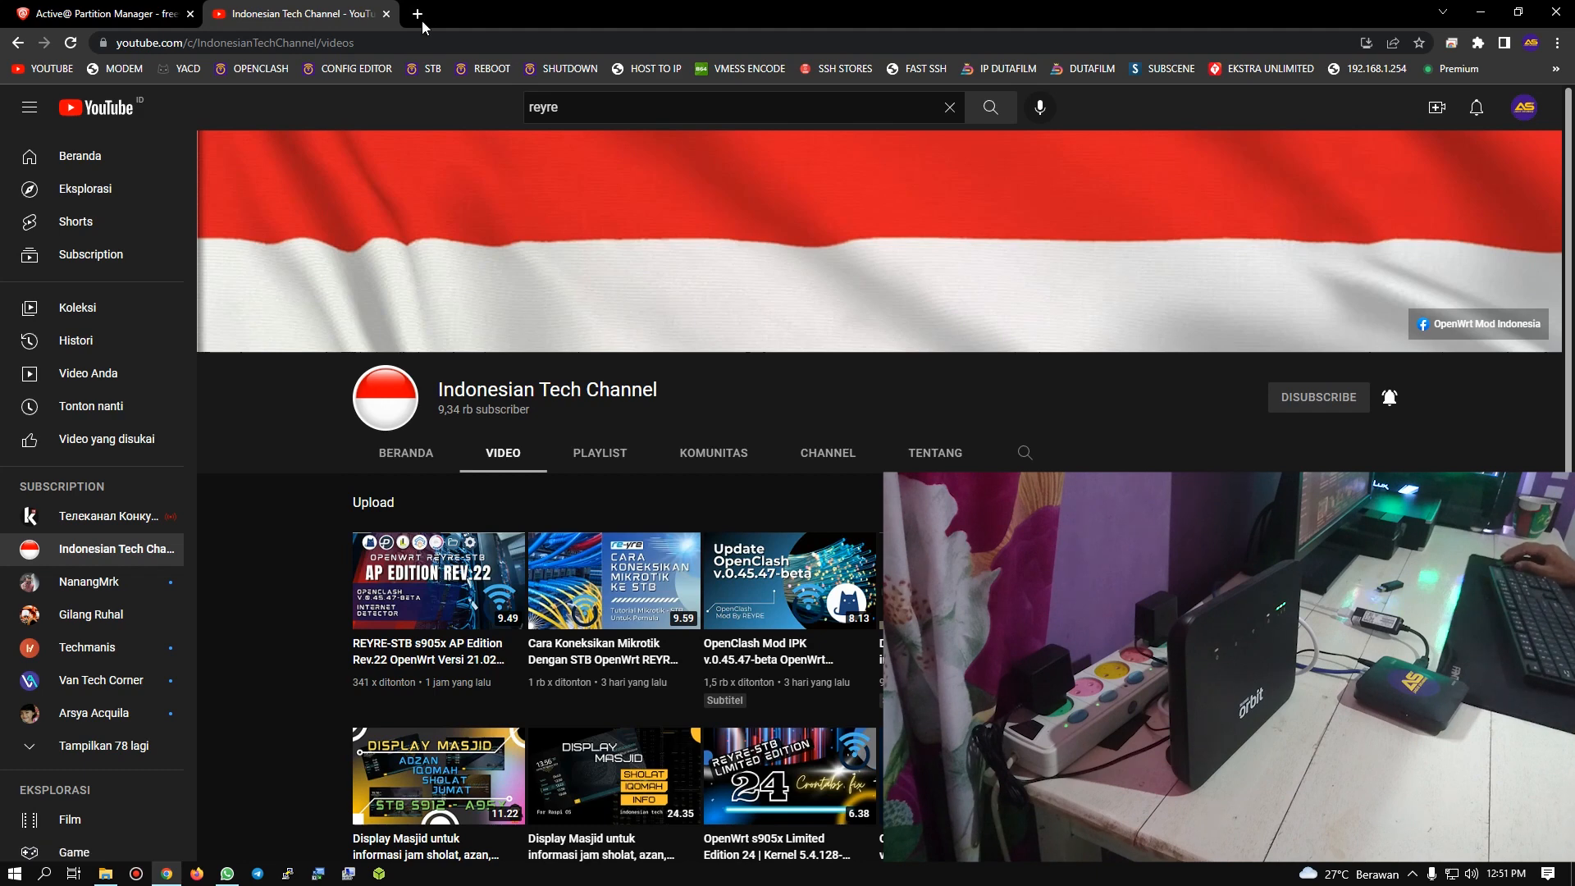
{"action": "left_click", "coordinate": [387, 13]}
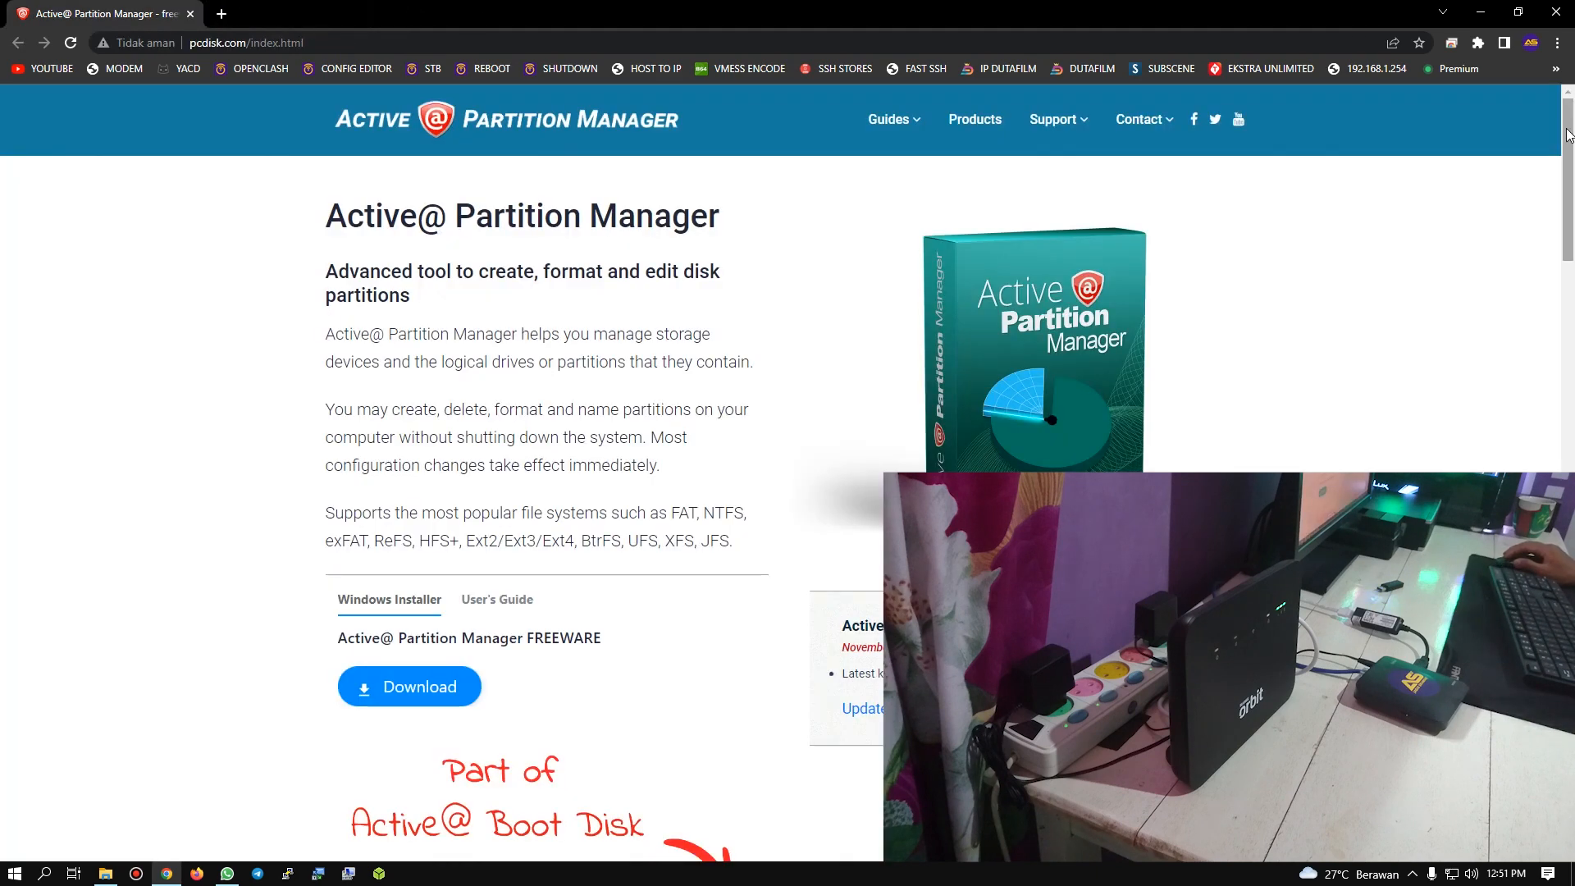
{"action": "left_click", "coordinate": [1480, 11]}
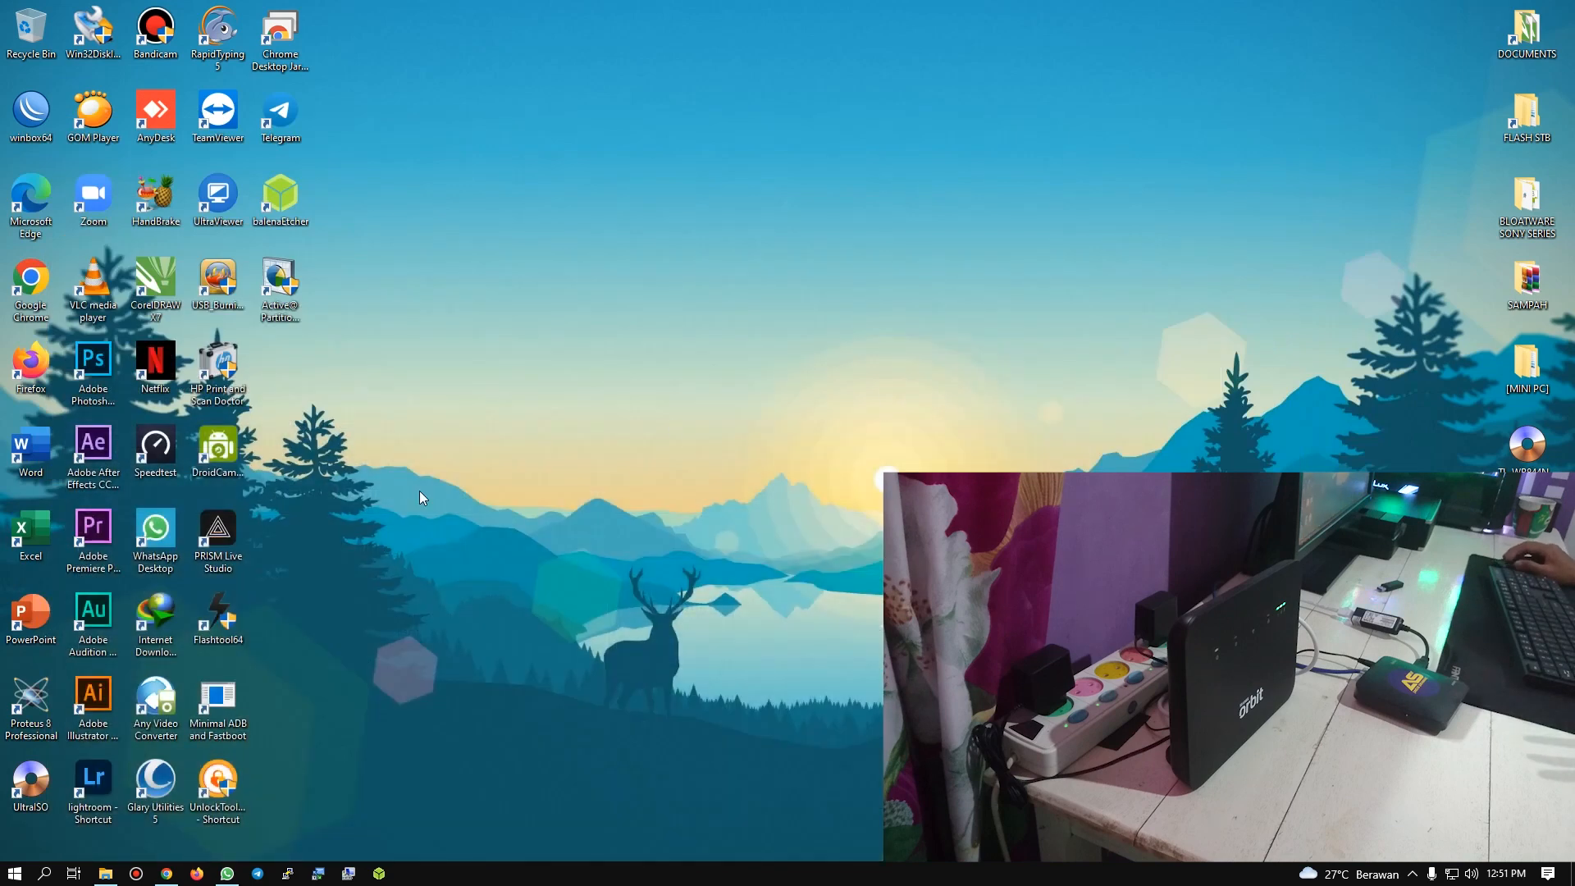
Step: Open the Shopee website in a new browser tab
{"action": "left_click", "coordinate": [167, 874]}
{"action": "left_click", "coordinate": [220, 13]}
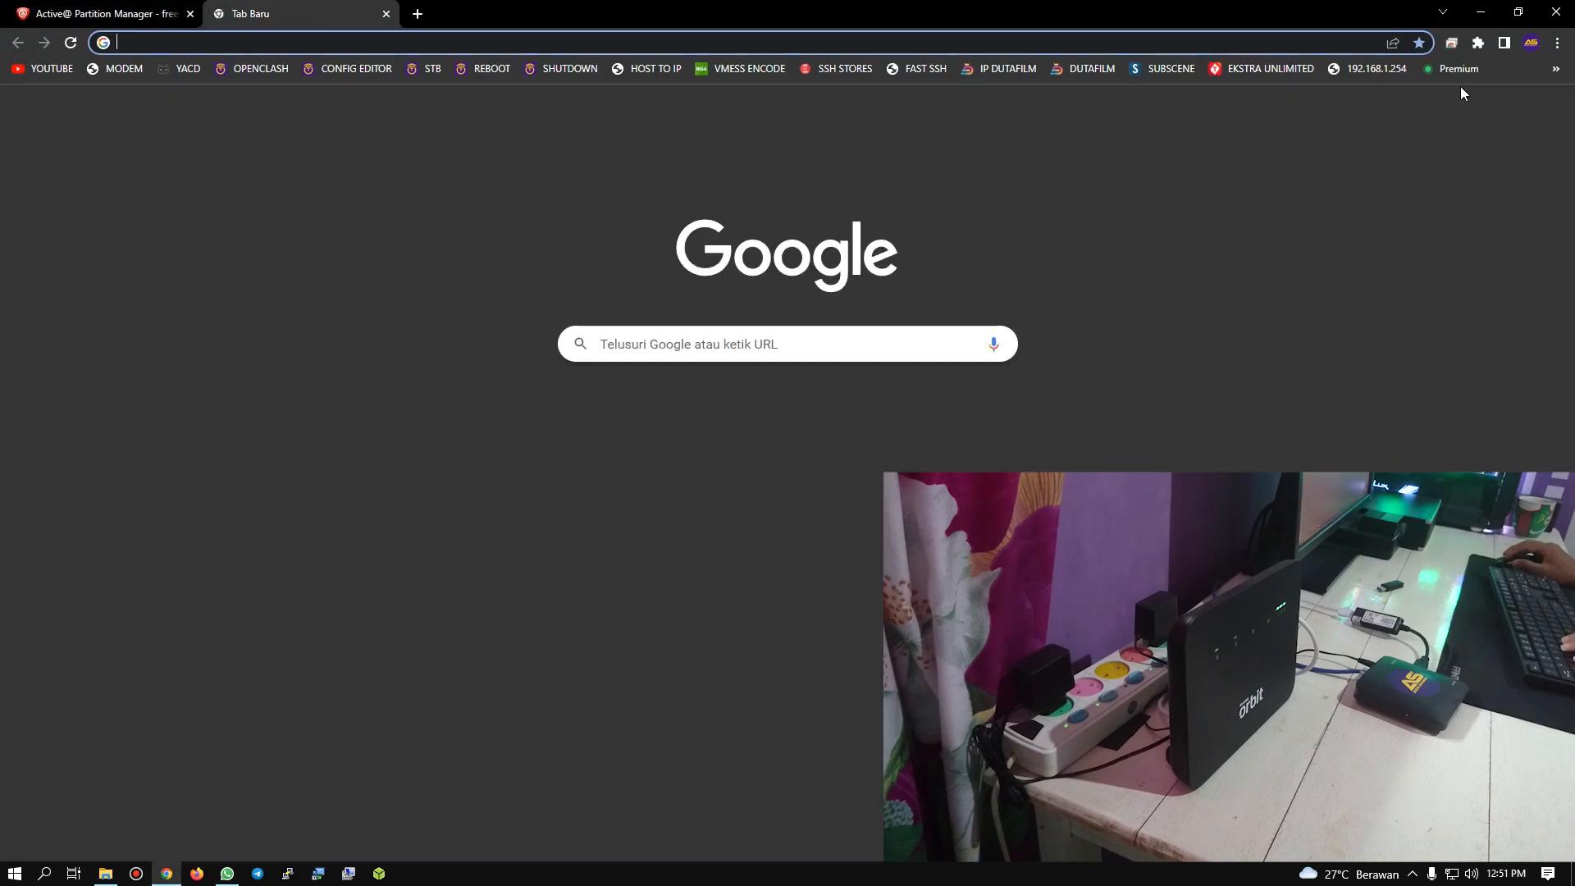
{"action": "left_click", "coordinate": [1555, 69]}
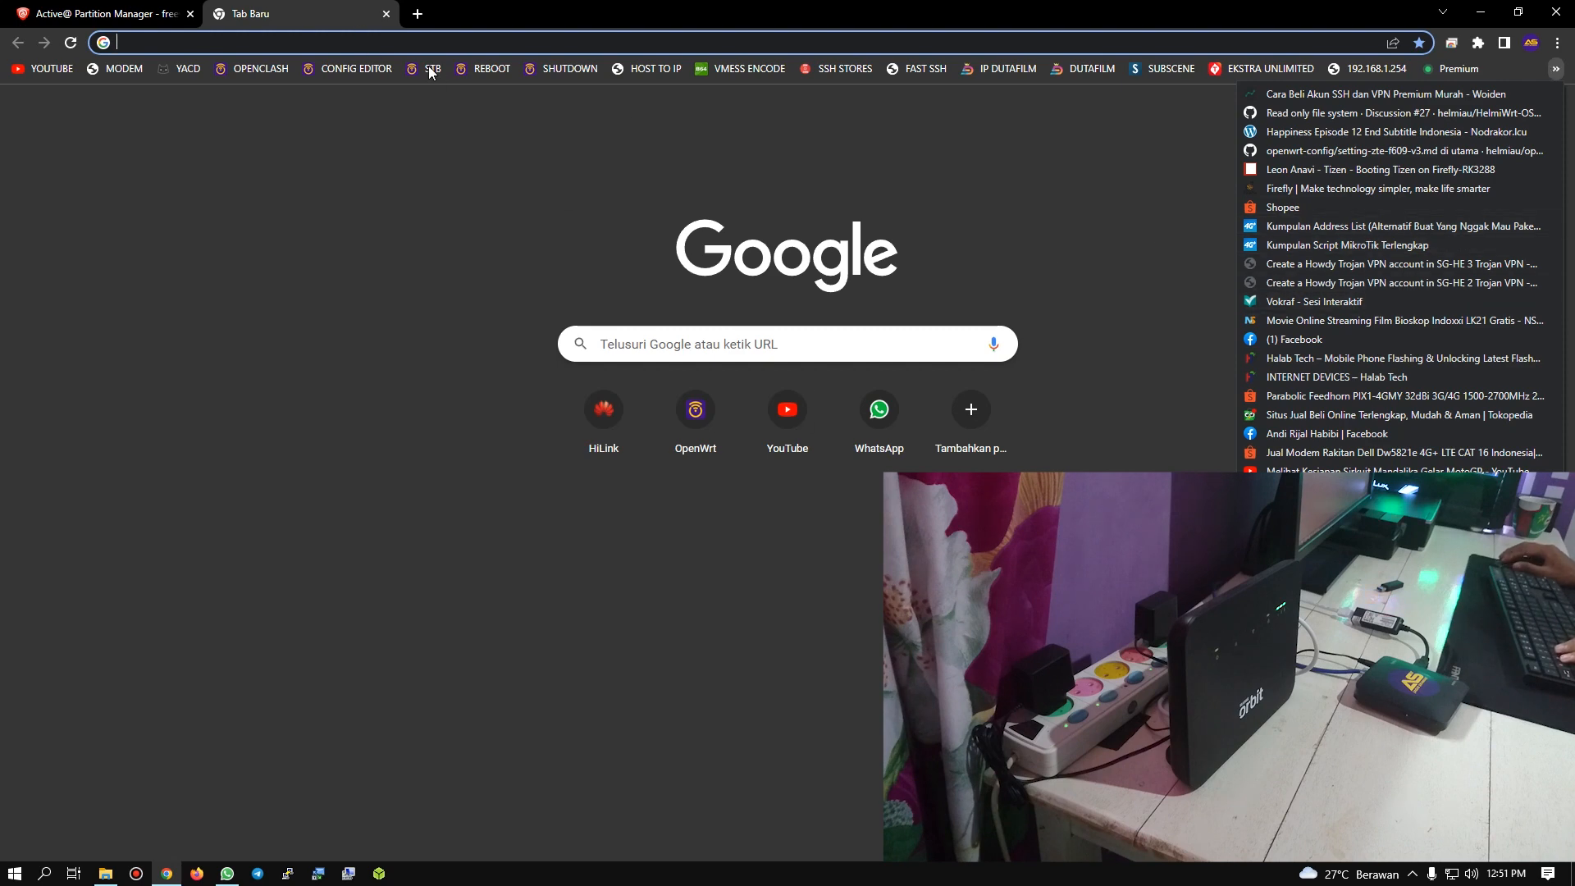
{"action": "left_click", "coordinate": [395, 46]}
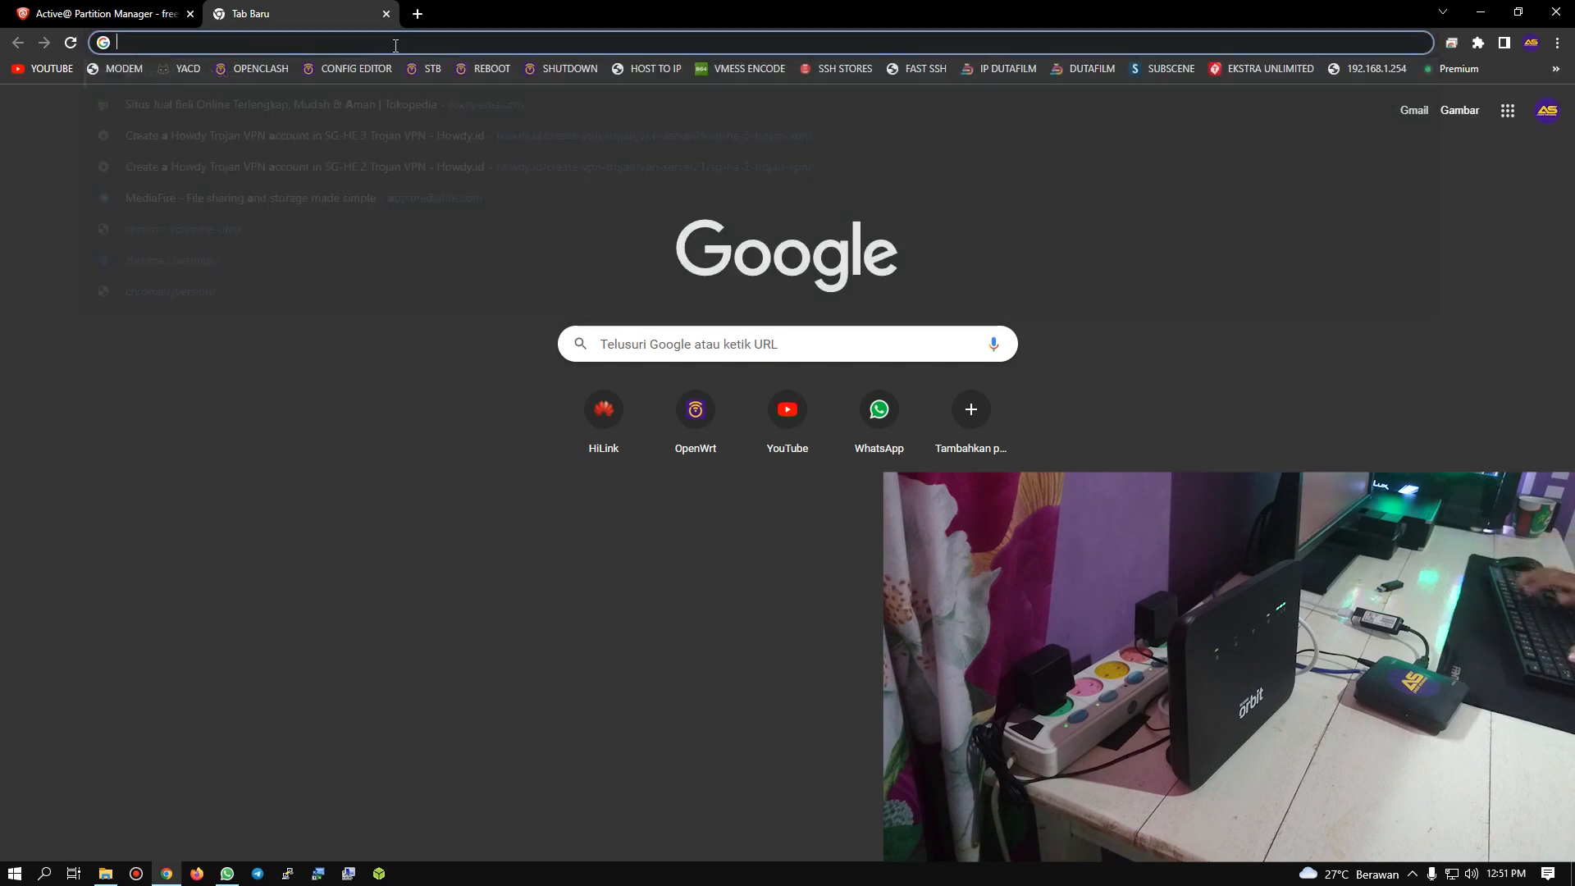
{"action": "type", "text": "shopee"}
{"action": "key", "text": "Return"}
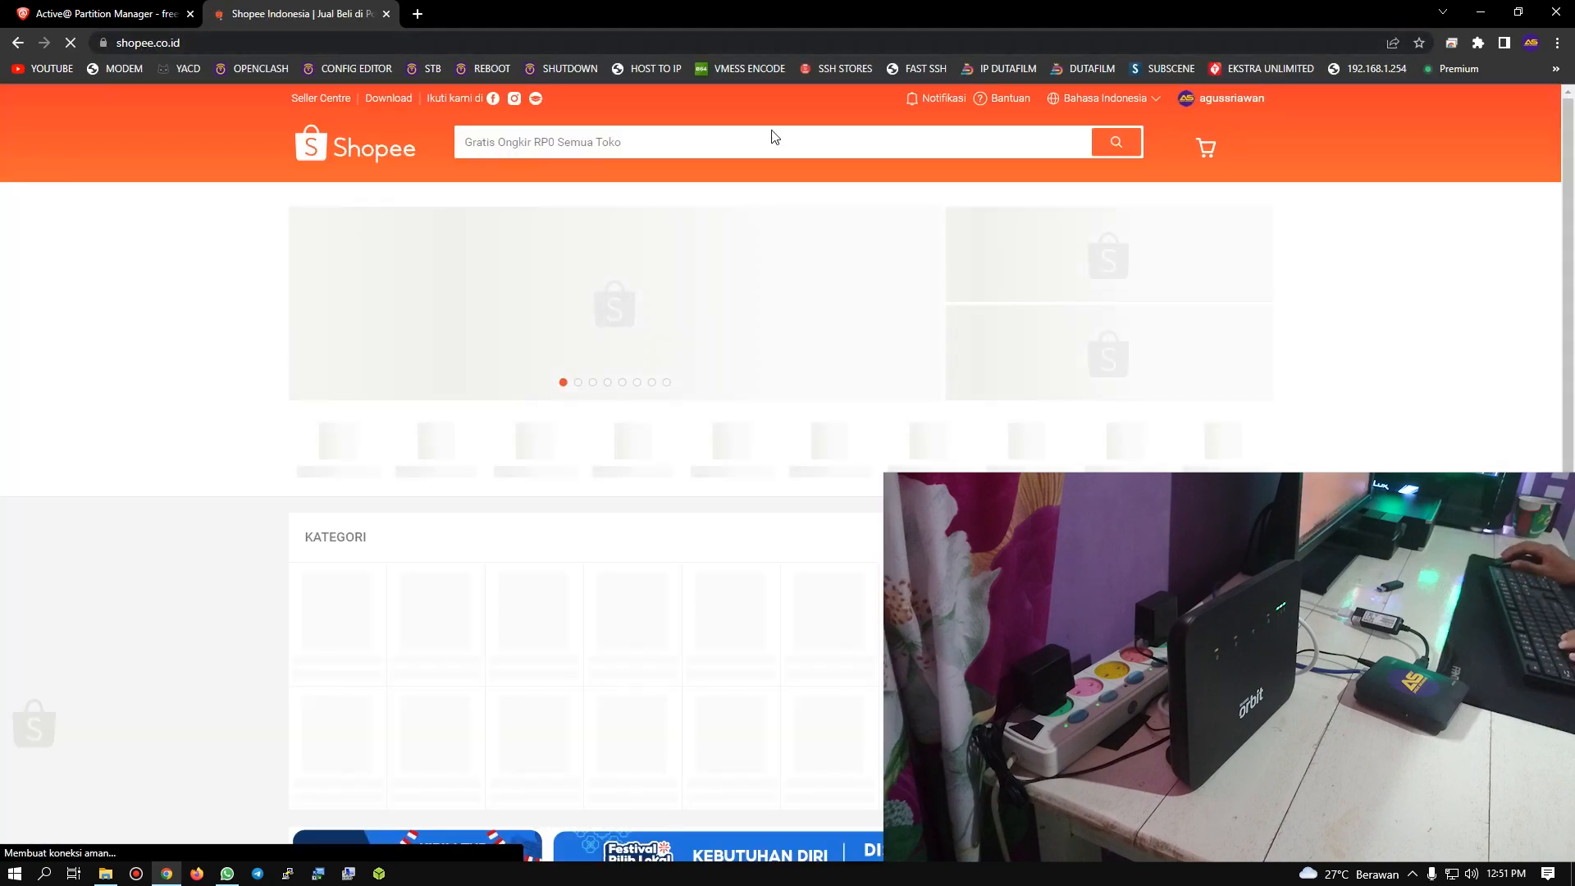
Step: Search Shopee for the seller's store by the store owner's name
{"action": "mouse_move", "coordinate": [1230, 101]}
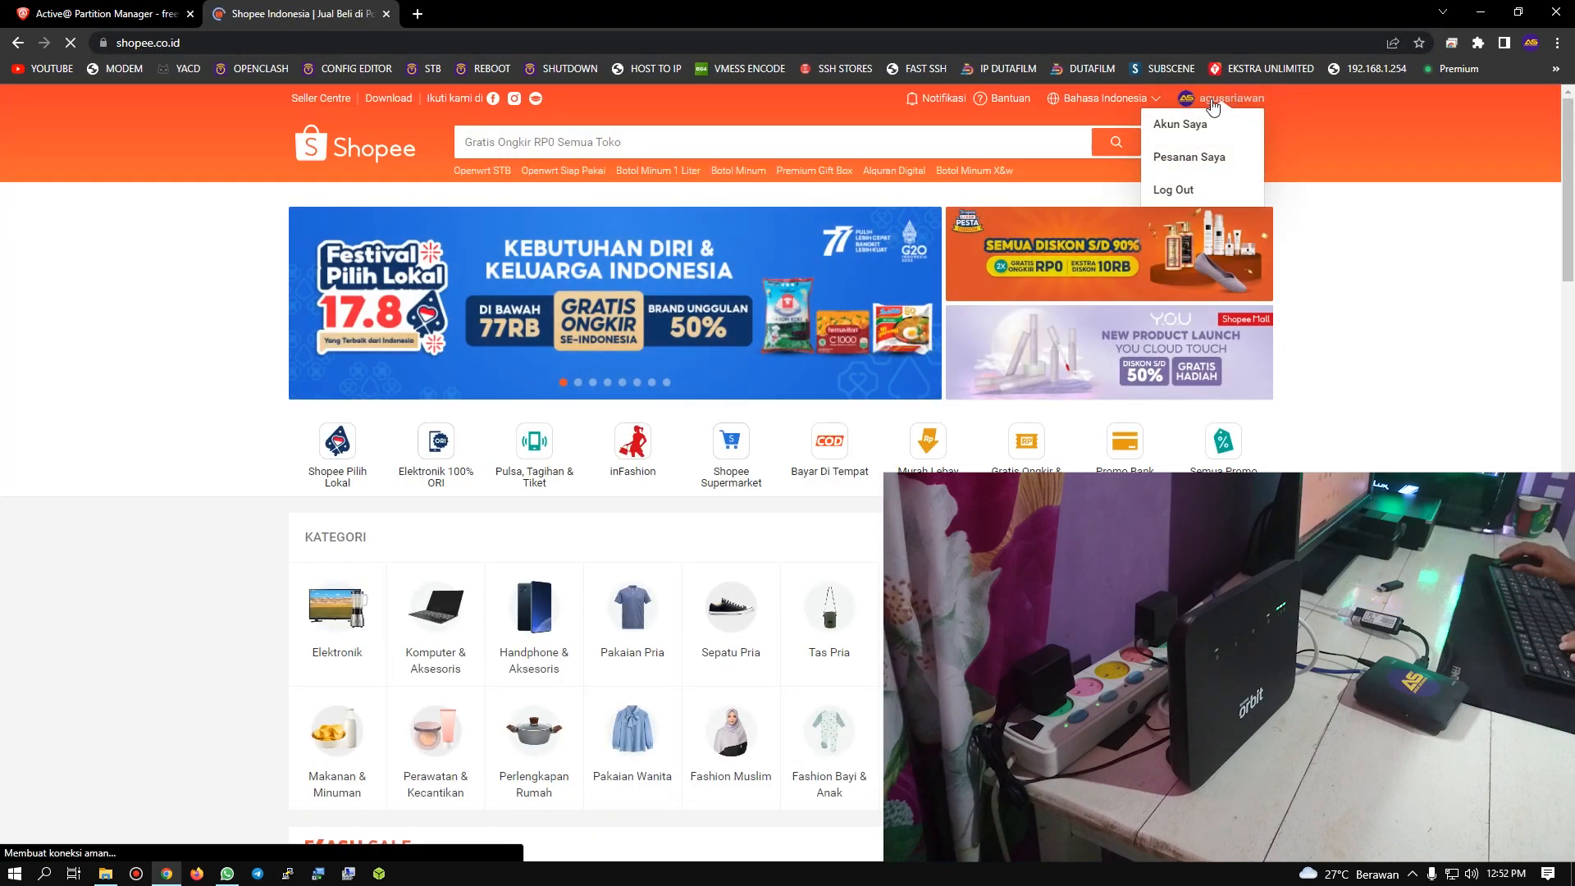
{"action": "left_click", "coordinate": [881, 136]}
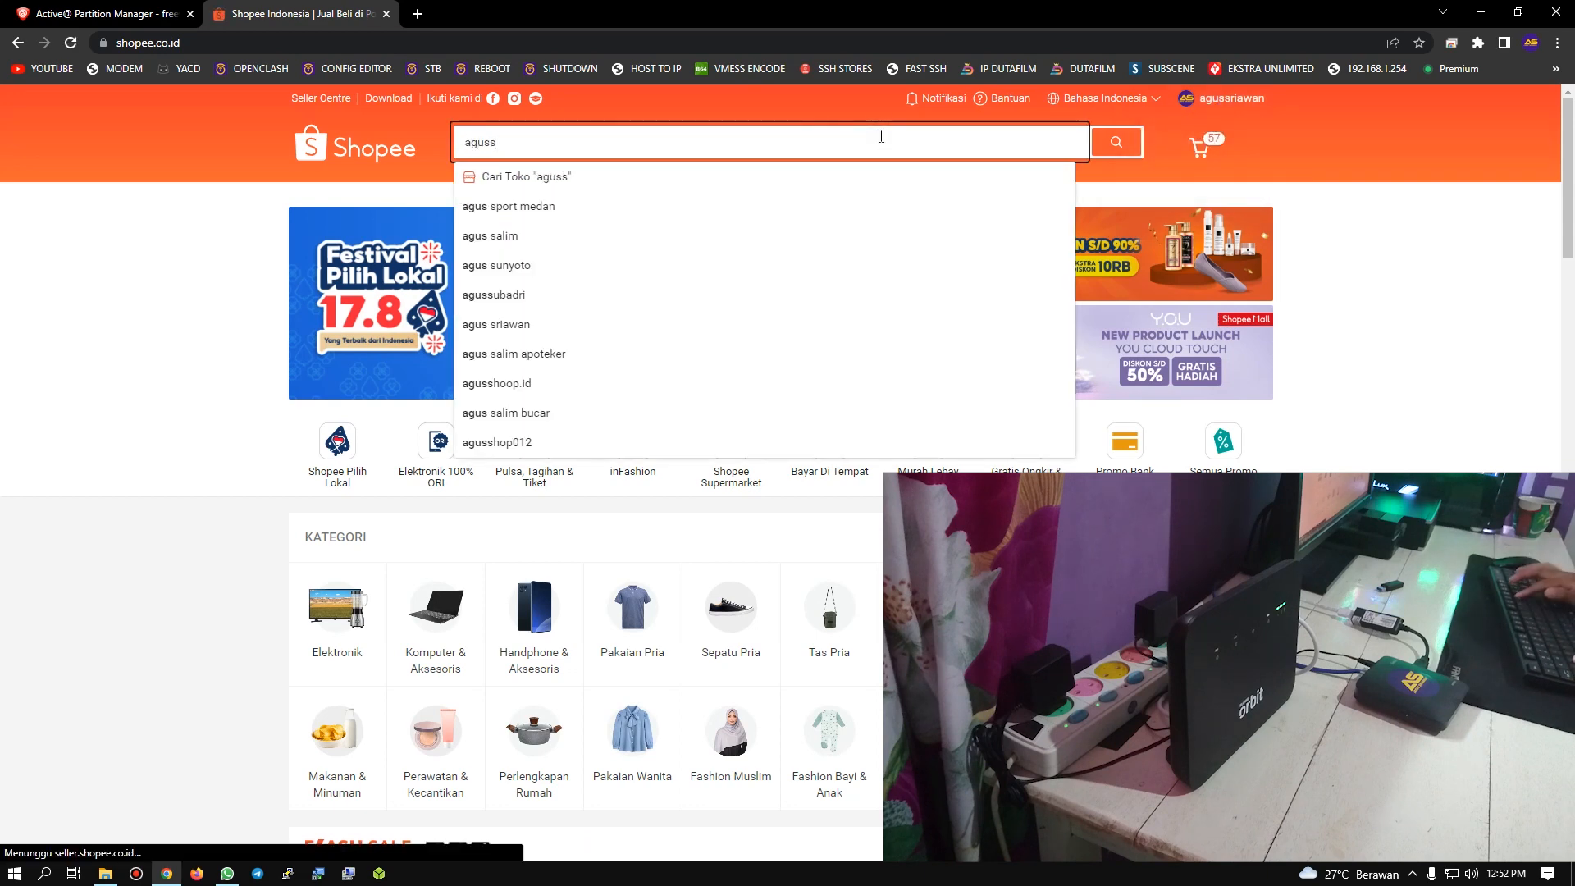
{"action": "key", "text": "Return"}
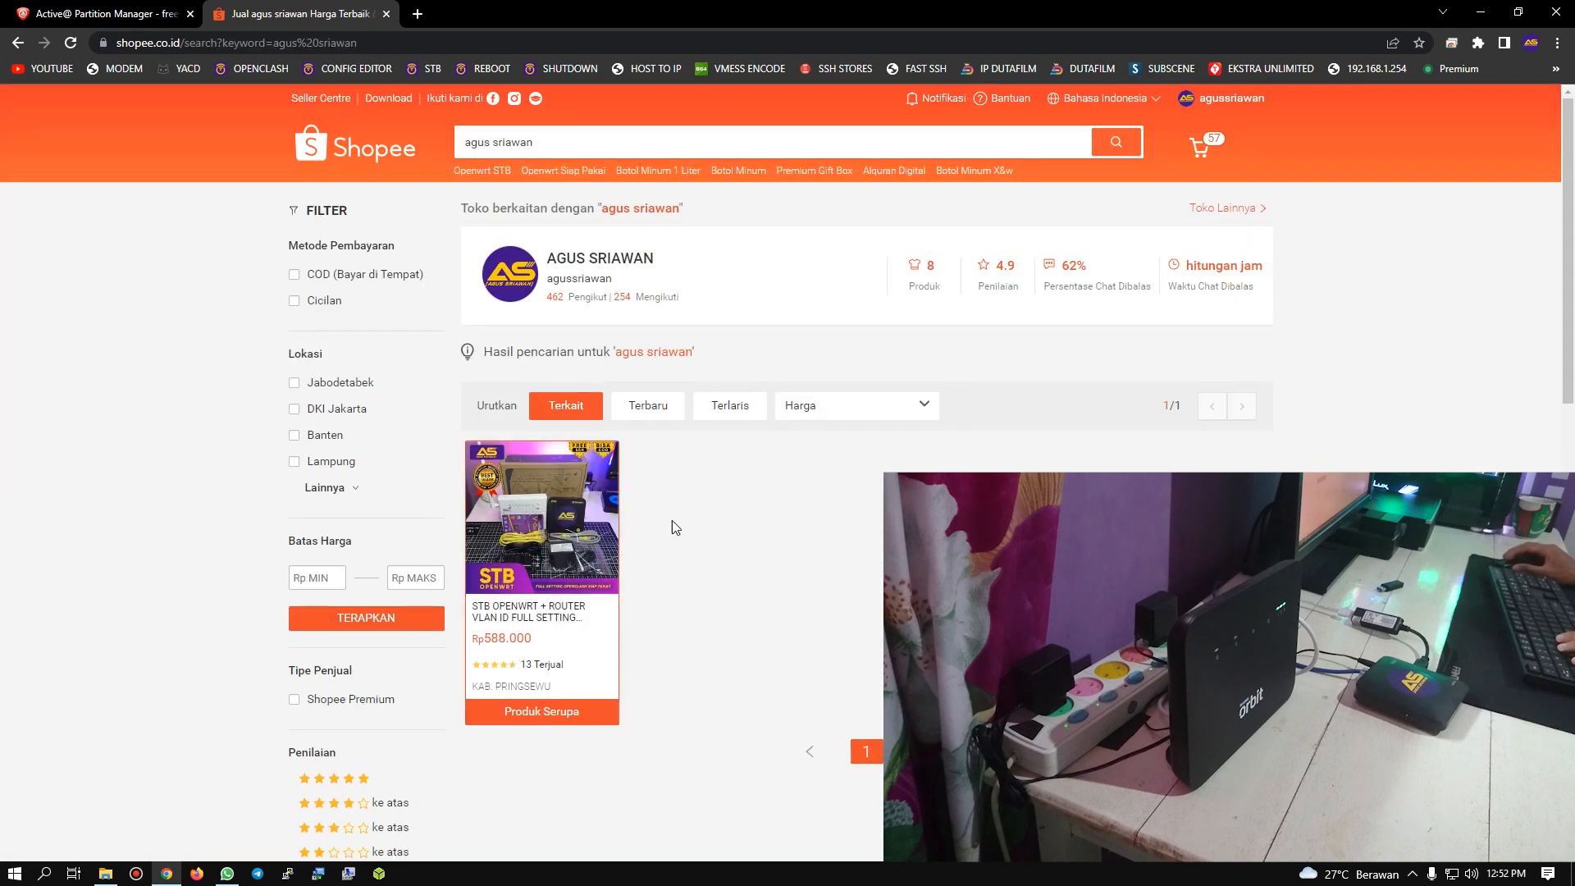
Step: Look over the search results and open the matching seller's store page
{"action": "scroll", "coordinate": [541, 492], "scroll_direction": "down", "scroll_amount": 1}
{"action": "scroll", "coordinate": [558, 369], "scroll_direction": "up", "scroll_amount": 2}
{"action": "left_click", "coordinate": [570, 261]}
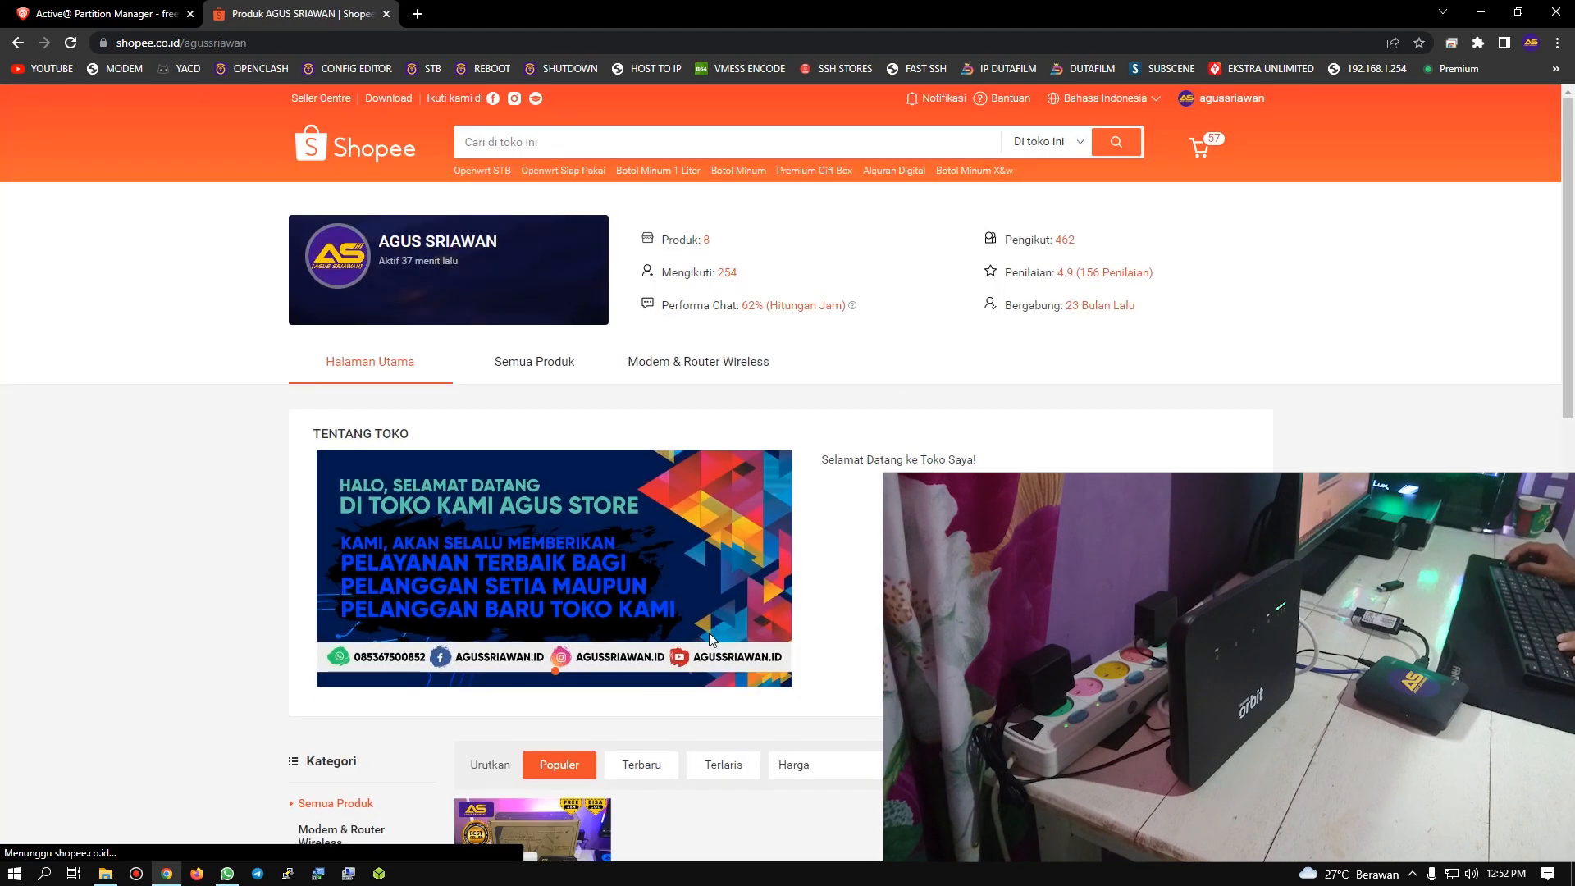
Step: Look over the seller's store page, including the store banner and the STB OpenWrt with router product listing
{"action": "scroll", "coordinate": [543, 472], "scroll_direction": "down", "scroll_amount": 3}
{"action": "scroll", "coordinate": [591, 574], "scroll_direction": "up", "scroll_amount": 2}
{"action": "scroll", "coordinate": [611, 624], "scroll_direction": "down", "scroll_amount": 2}
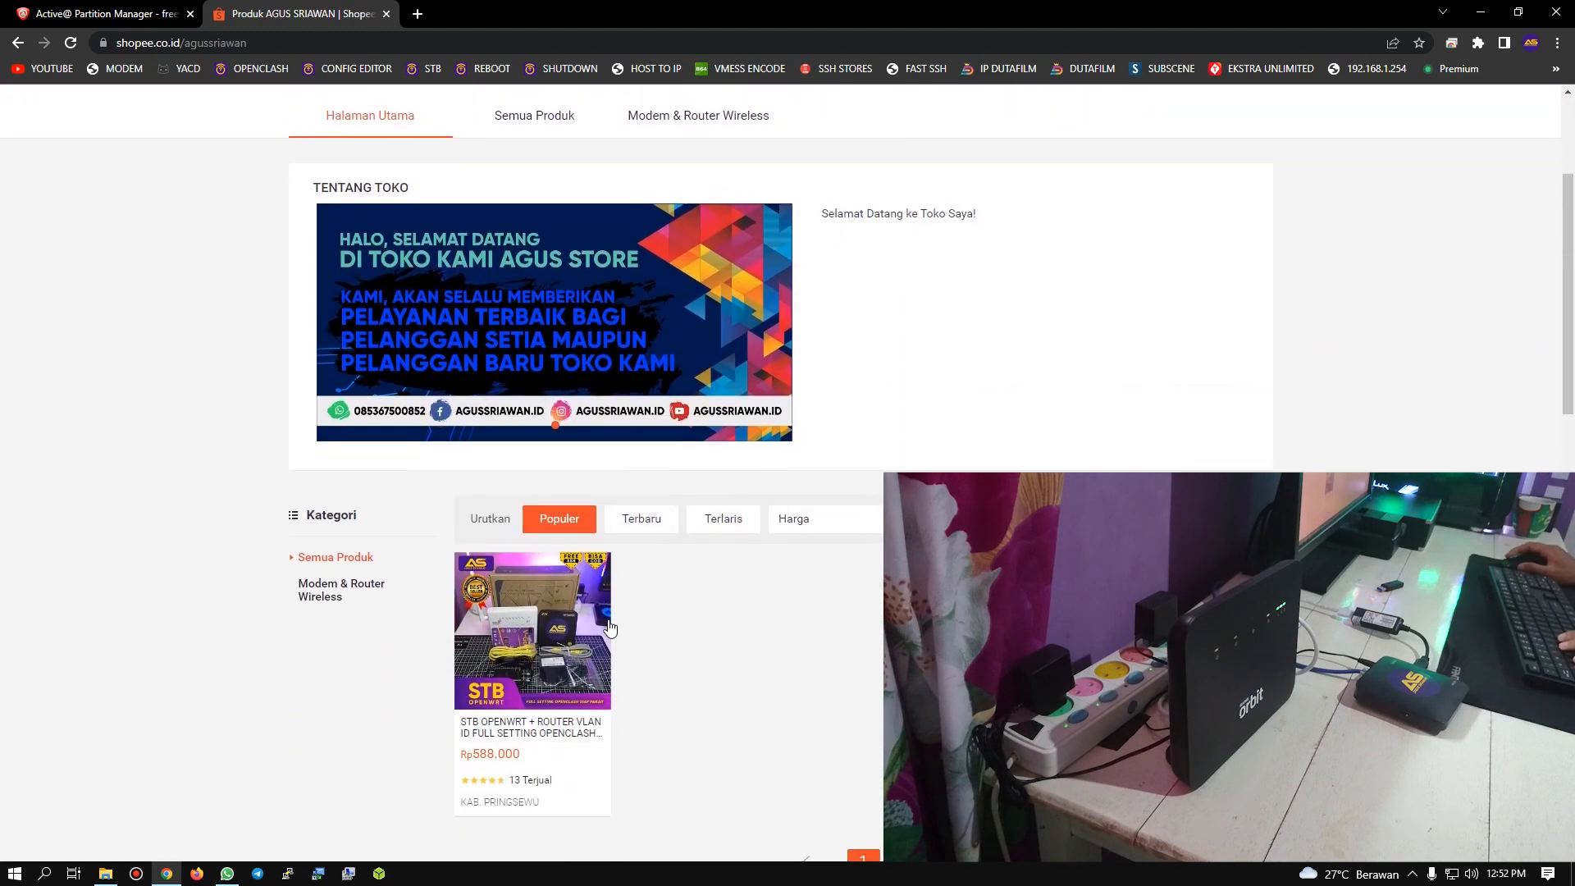
{"action": "scroll", "coordinate": [611, 623], "scroll_direction": "up", "scroll_amount": 2}
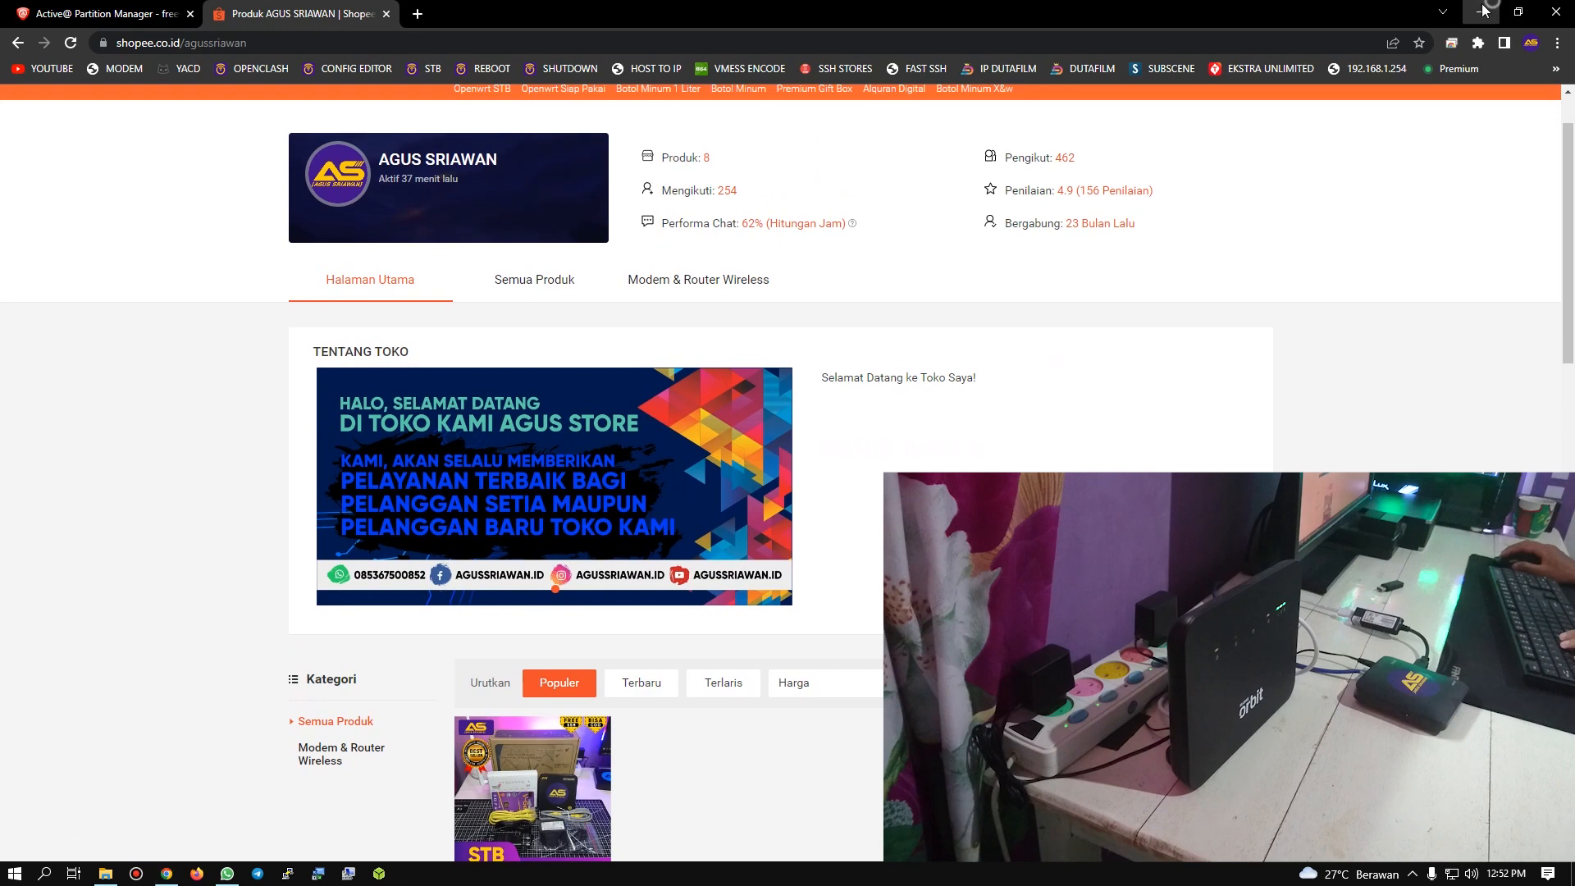
Step: Switch to WhatsApp and open the pastebin link for the newest firmware stock from the AS OFFICIAL GROUP info
{"action": "left_click", "coordinate": [1480, 11]}
{"action": "left_click", "coordinate": [227, 873]}
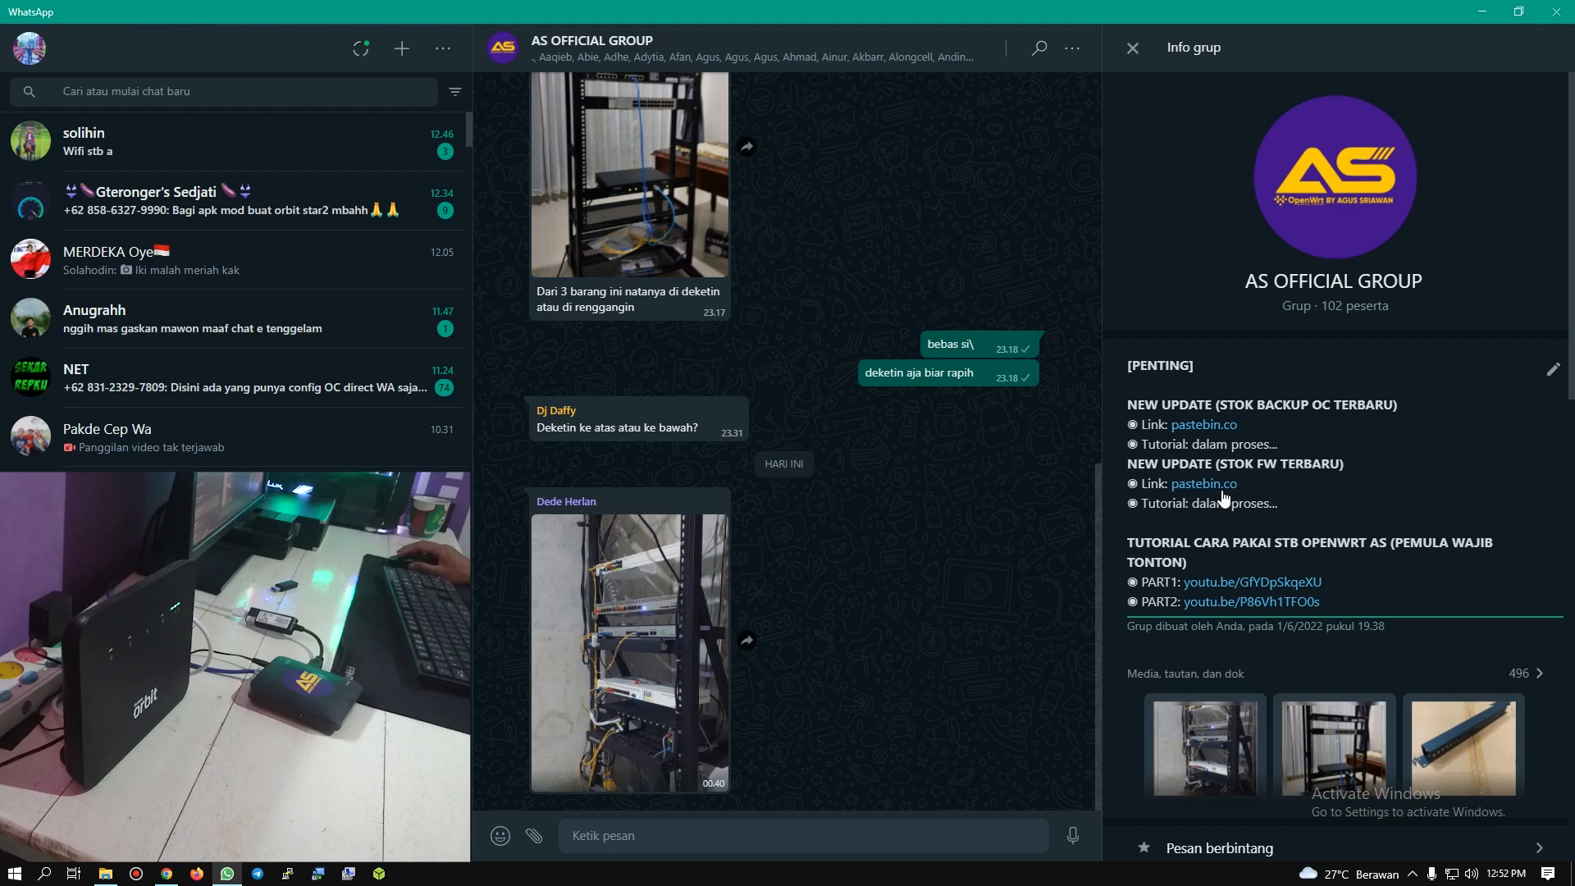
{"action": "left_click", "coordinate": [1220, 485]}
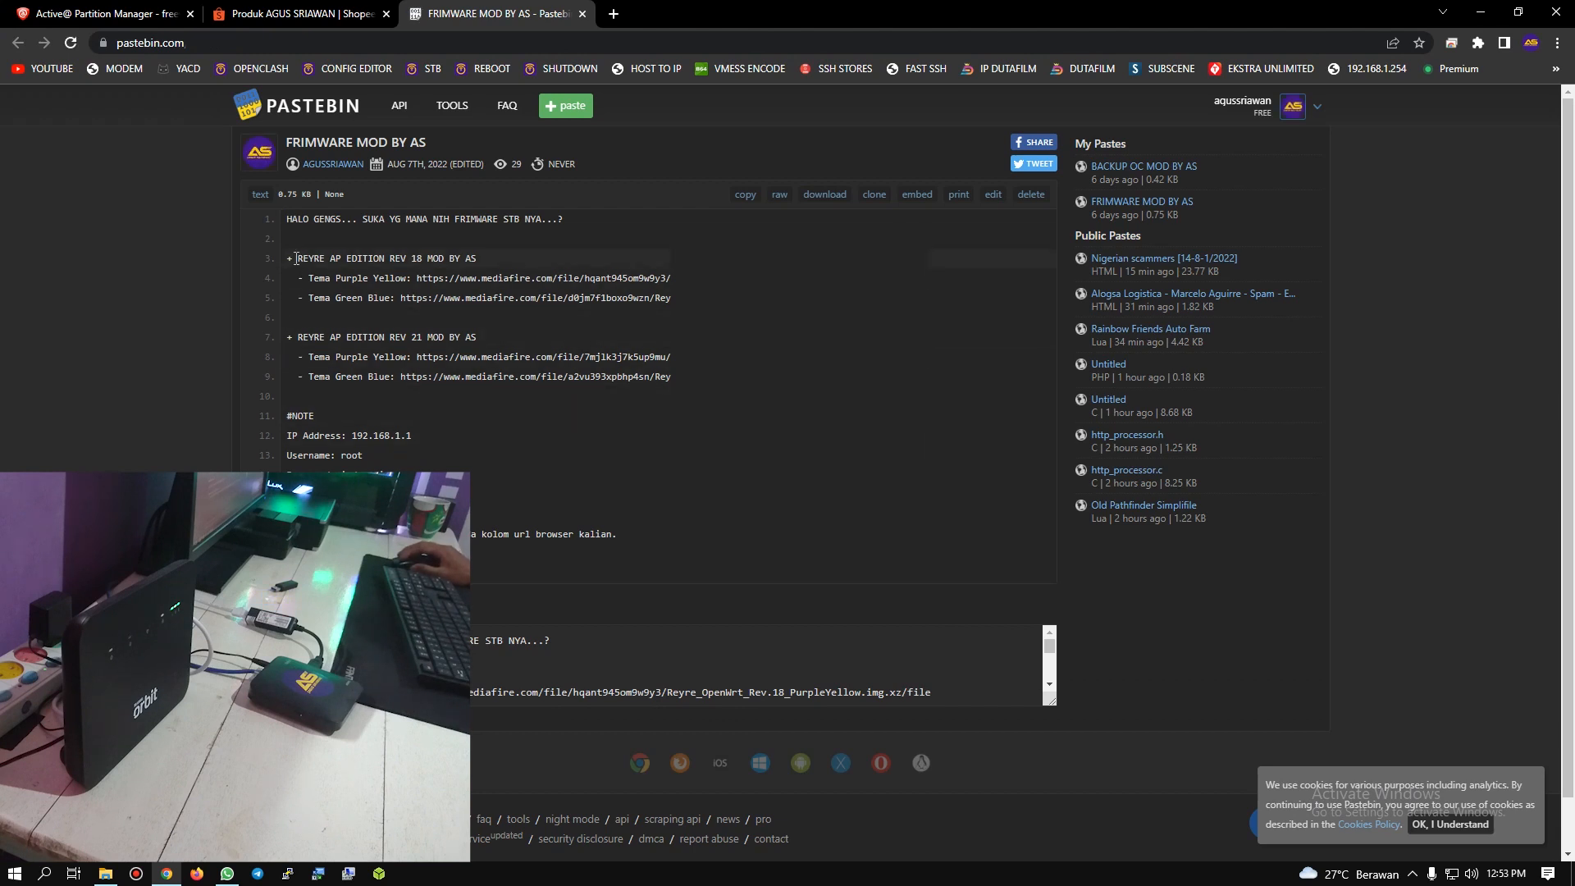
Step: Open the set-top box's LuCI overview in a new browser tab and highlight the revision in the firmware version
{"action": "left_click", "coordinate": [613, 13]}
{"action": "left_click", "coordinate": [423, 72]}
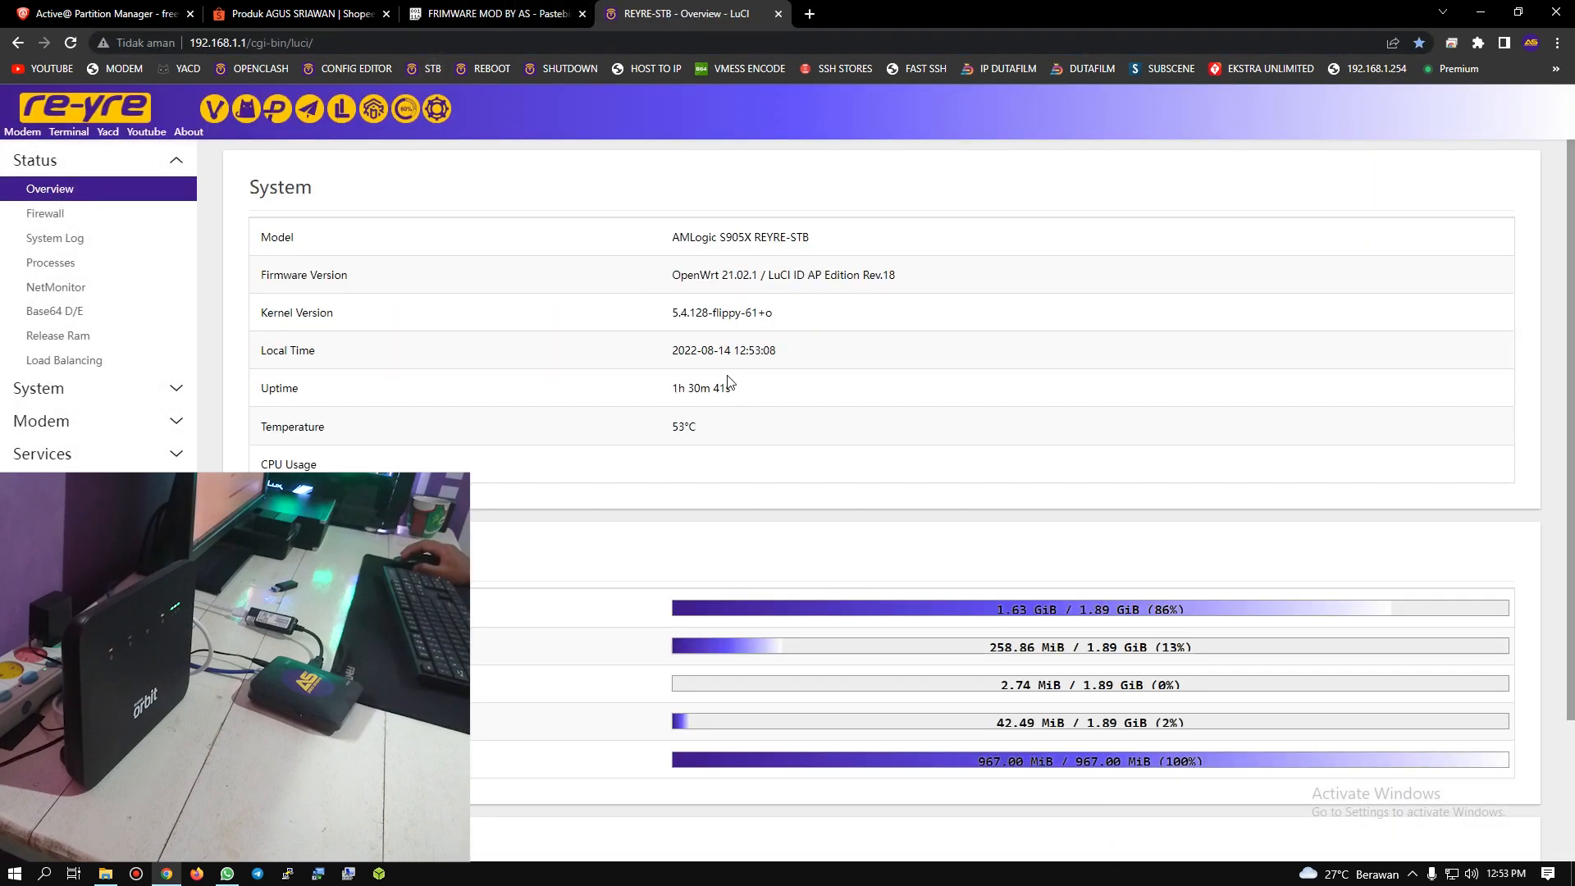
{"action": "left_click_drag", "start_coordinate": [864, 274], "coordinate": [914, 276]}
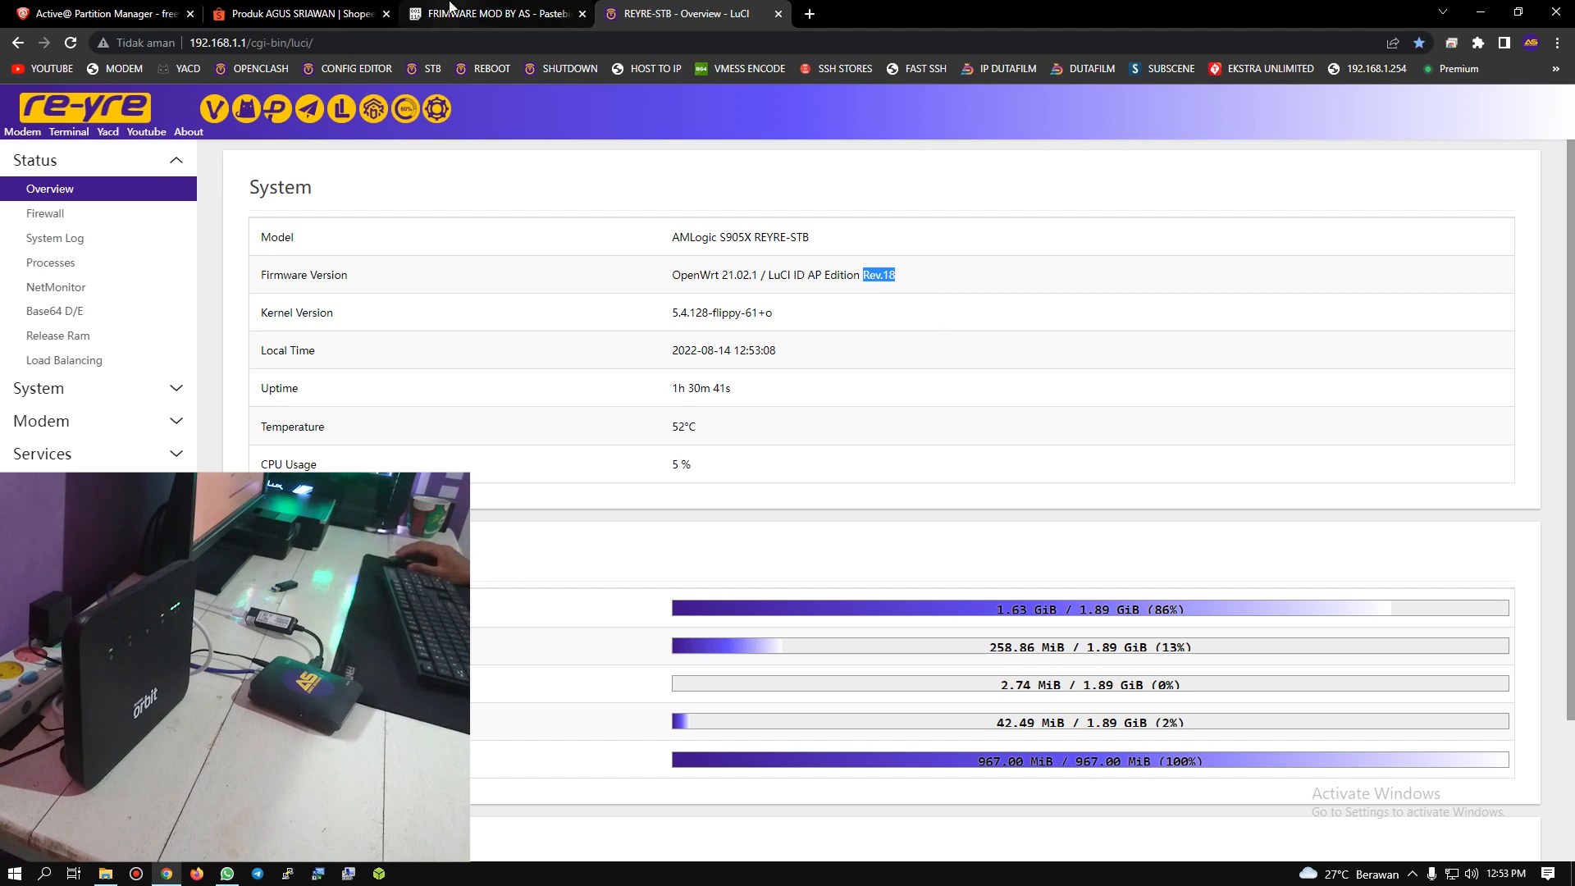
Step: Review the Purple Yellow and Green Blue themes under REYRE AP EDITION REV 21 in the paste and compare with the LuCI overview
{"action": "left_click", "coordinate": [496, 13]}
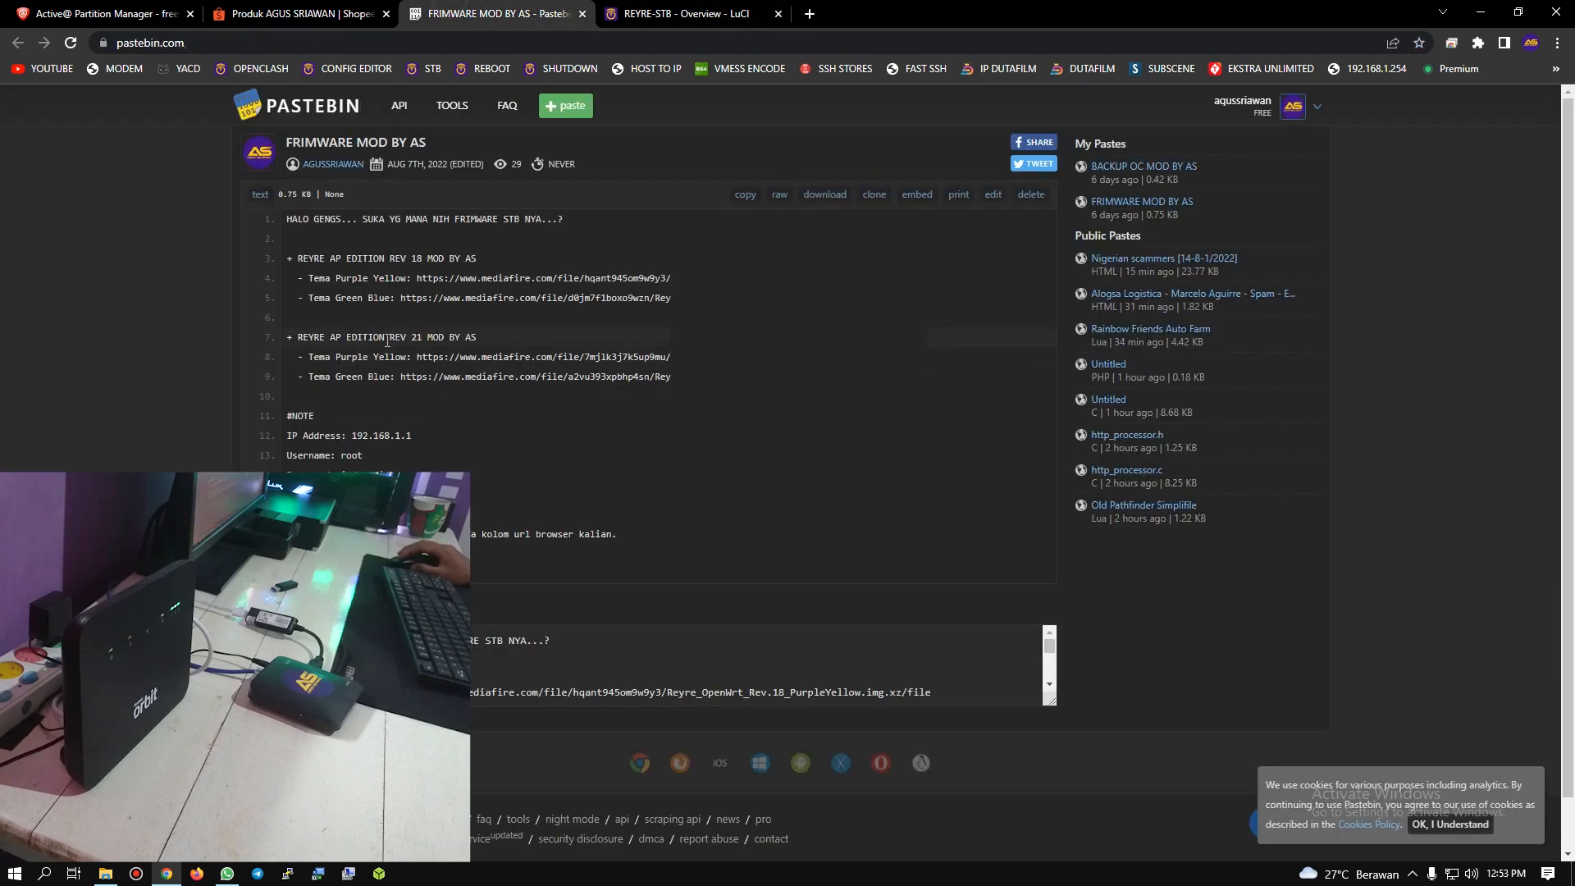
{"action": "left_click_drag", "start_coordinate": [388, 335], "coordinate": [427, 337]}
{"action": "left_click", "coordinate": [446, 378]}
{"action": "left_click_drag", "start_coordinate": [310, 358], "coordinate": [404, 353]}
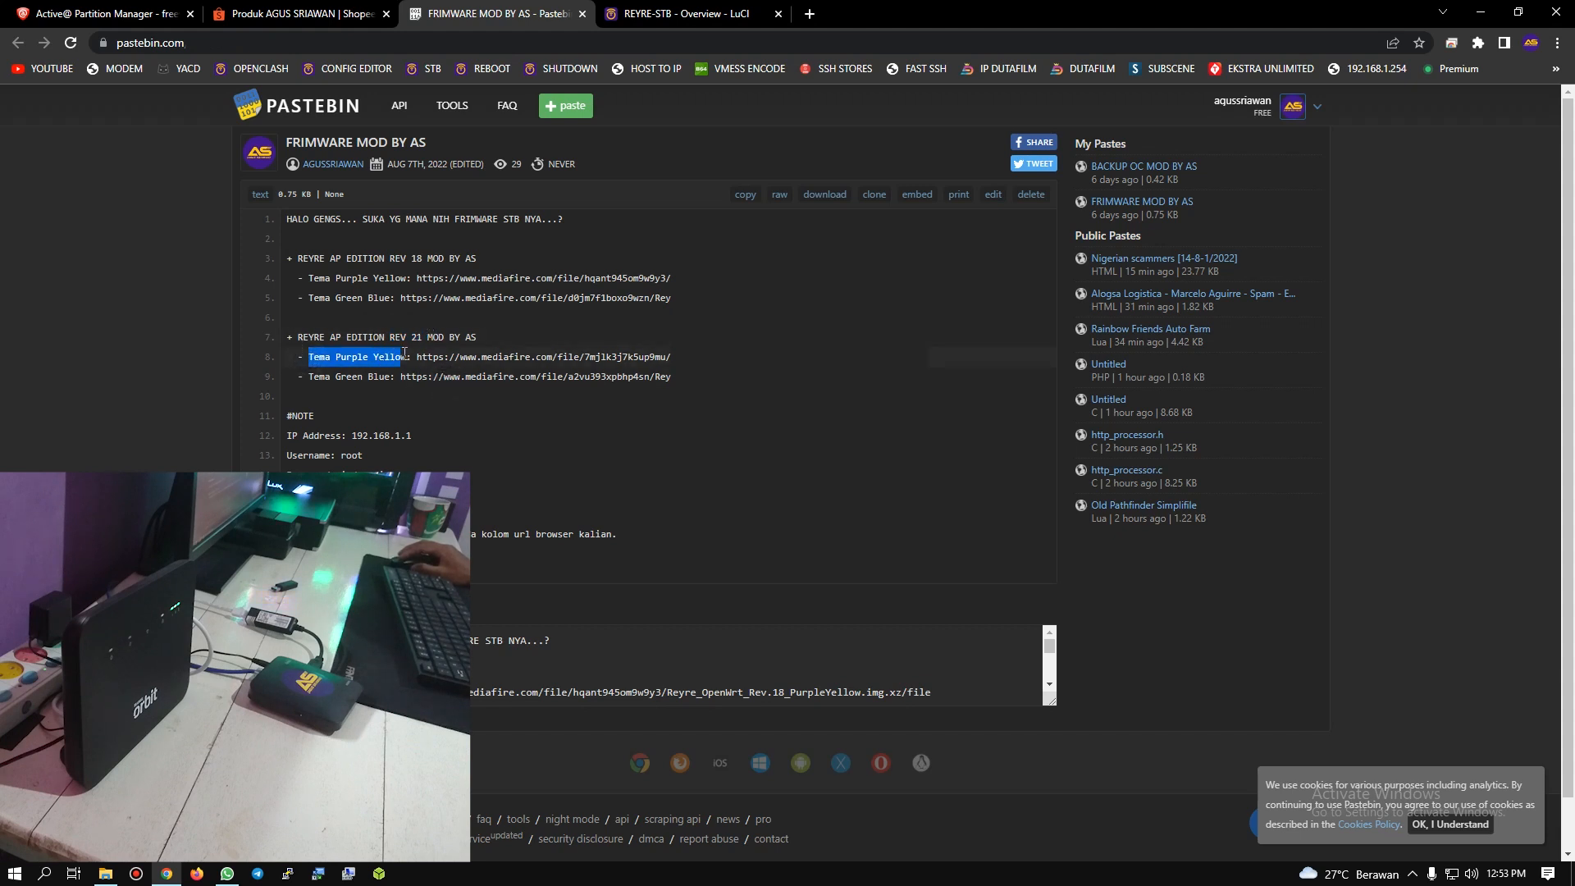
{"action": "double_click", "coordinate": [348, 378]}
{"action": "left_click", "coordinate": [681, 13]}
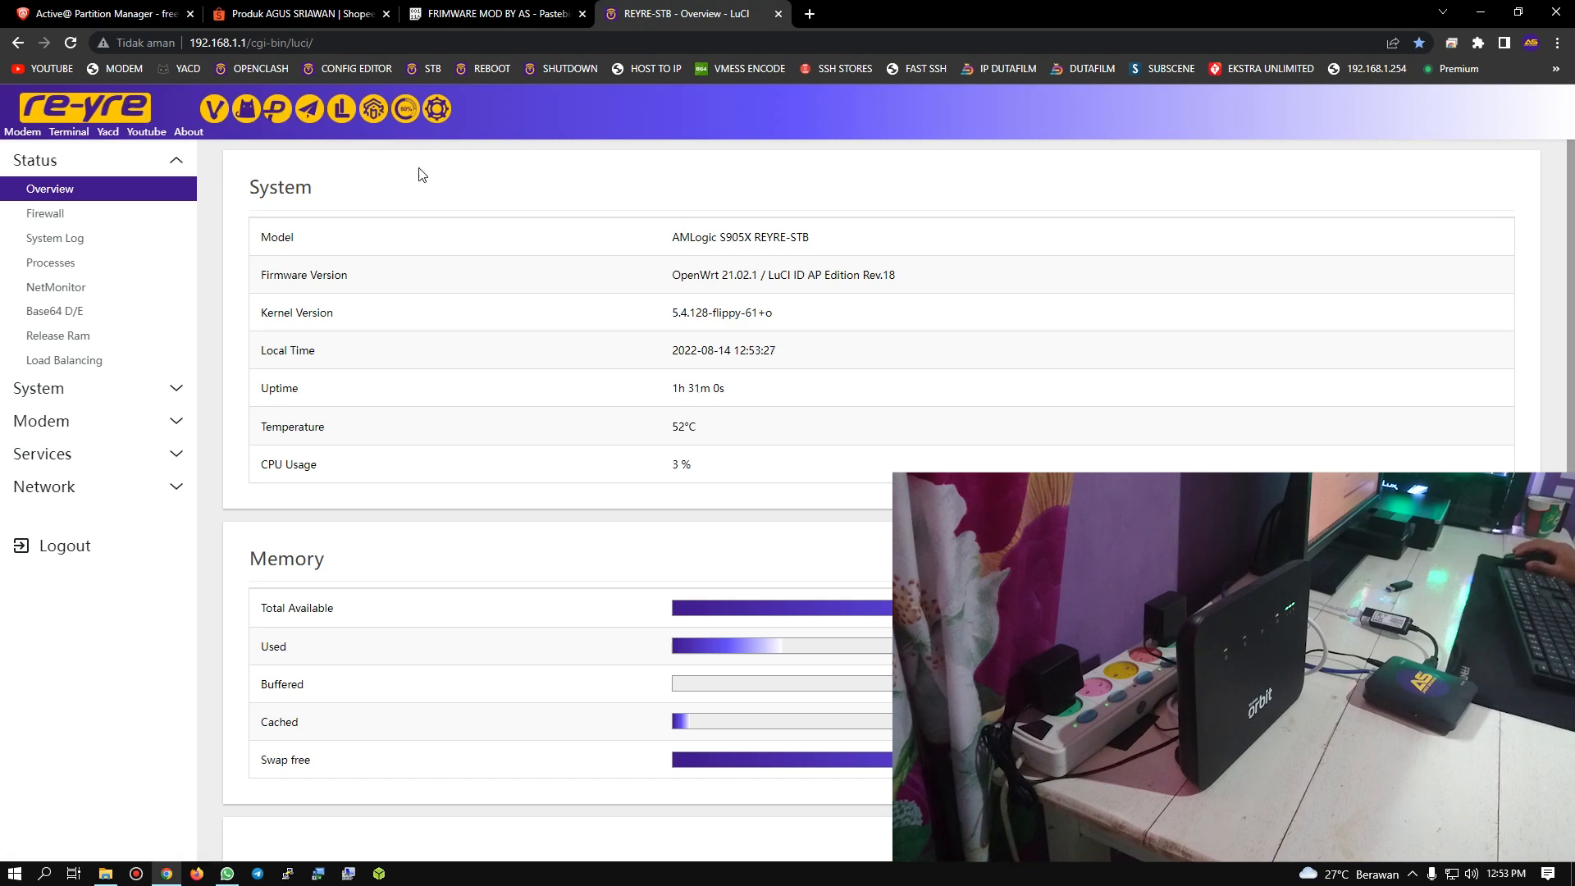
Step: Copy the MediaFire link of the REV 21 Green Blue theme from the paste and open it in the same tab
{"action": "left_click", "coordinate": [542, 8]}
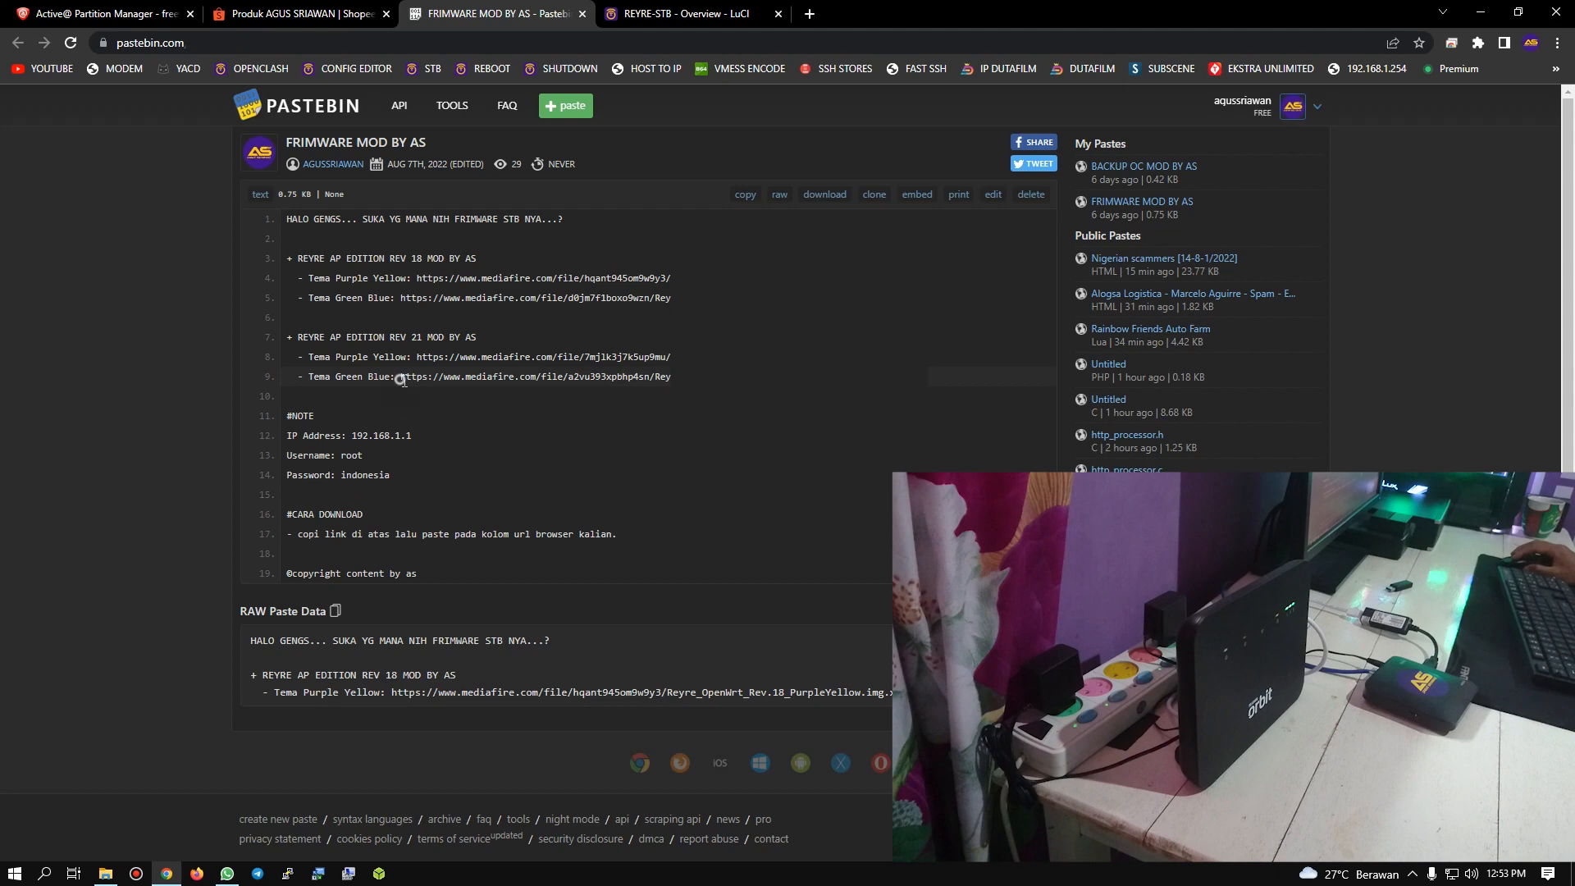
{"action": "left_click_drag", "start_coordinate": [400, 377], "coordinate": [672, 378]}
{"action": "key", "text": "super+c"}
{"action": "right_click", "coordinate": [927, 377]}
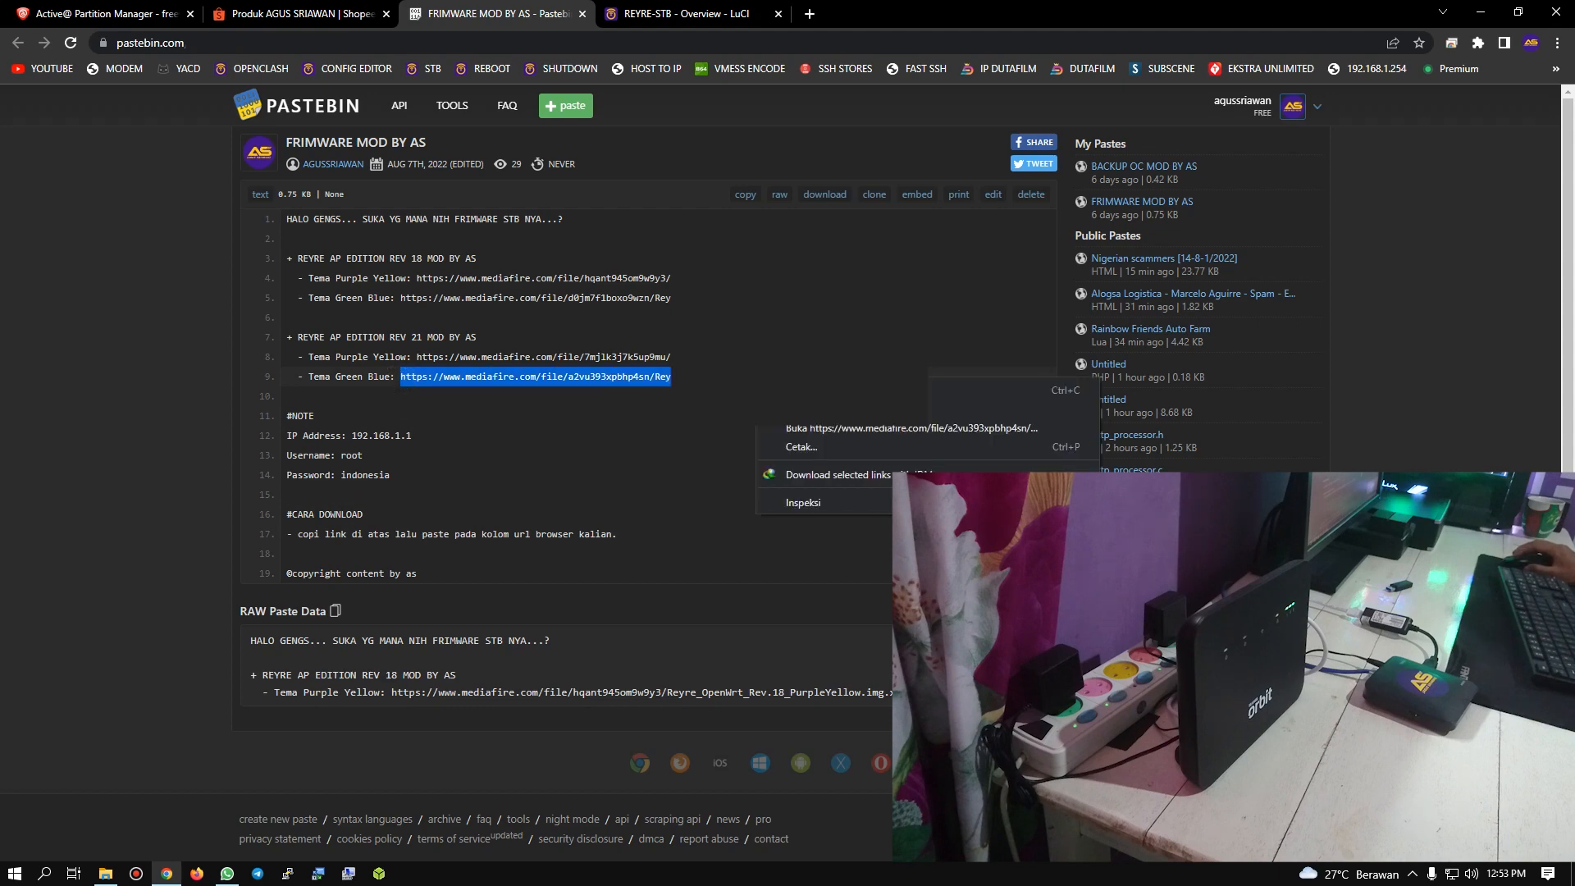
{"action": "left_click", "coordinate": [968, 388]}
{"action": "left_click", "coordinate": [670, 13]}
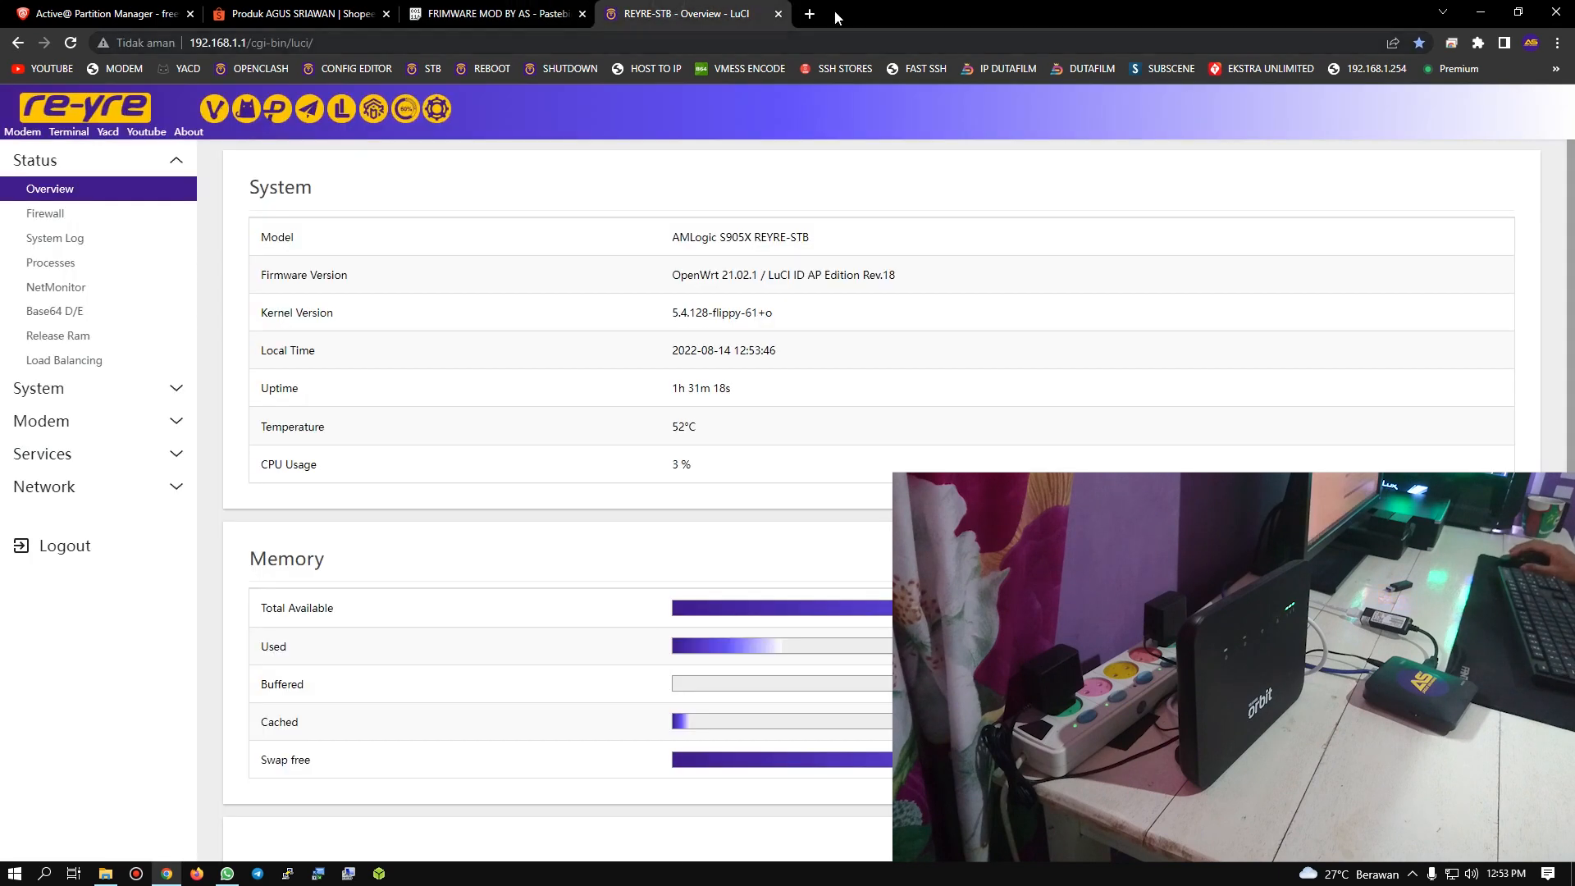
{"action": "left_click", "coordinate": [548, 6]}
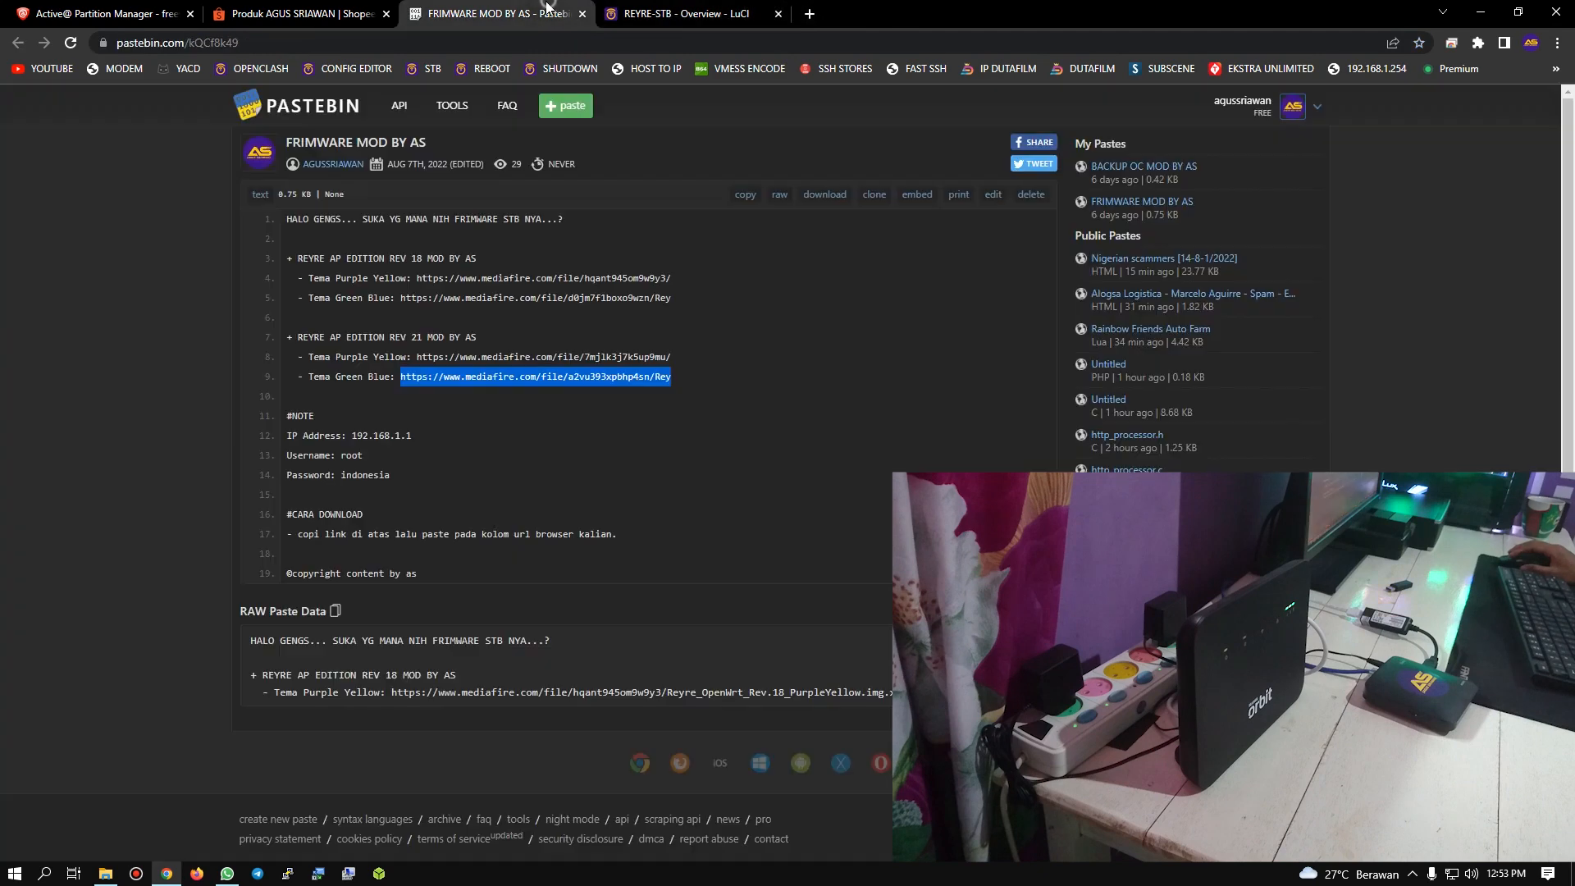
{"action": "left_click_drag", "start_coordinate": [514, 14], "coordinate": [710, 14]}
{"action": "left_click", "coordinate": [465, 42]}
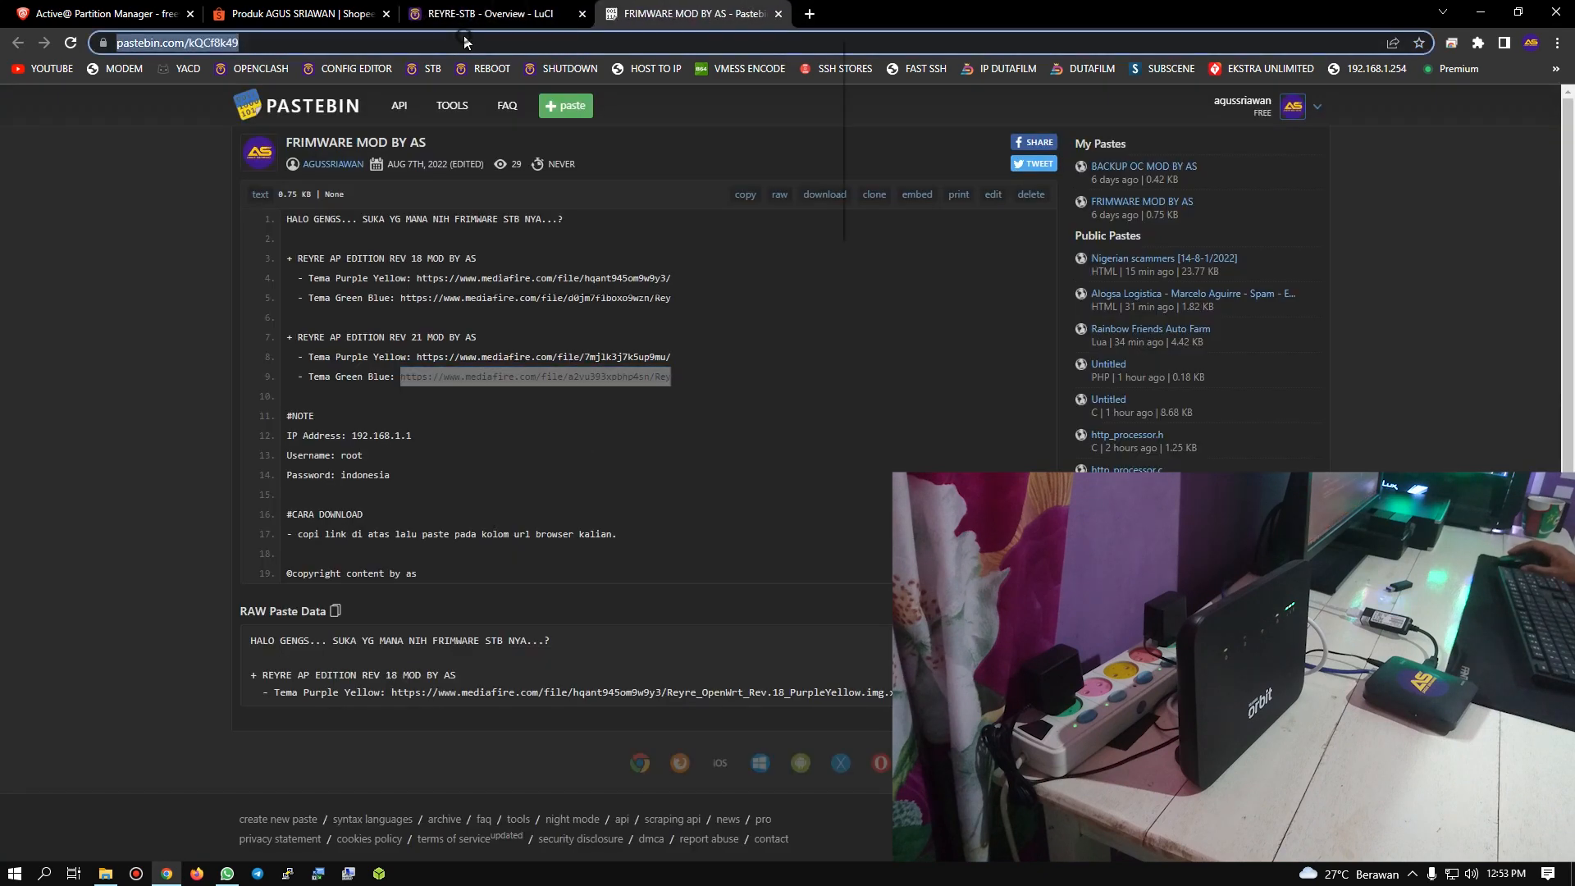
{"action": "right_click", "coordinate": [465, 42]}
{"action": "left_click", "coordinate": [558, 185]}
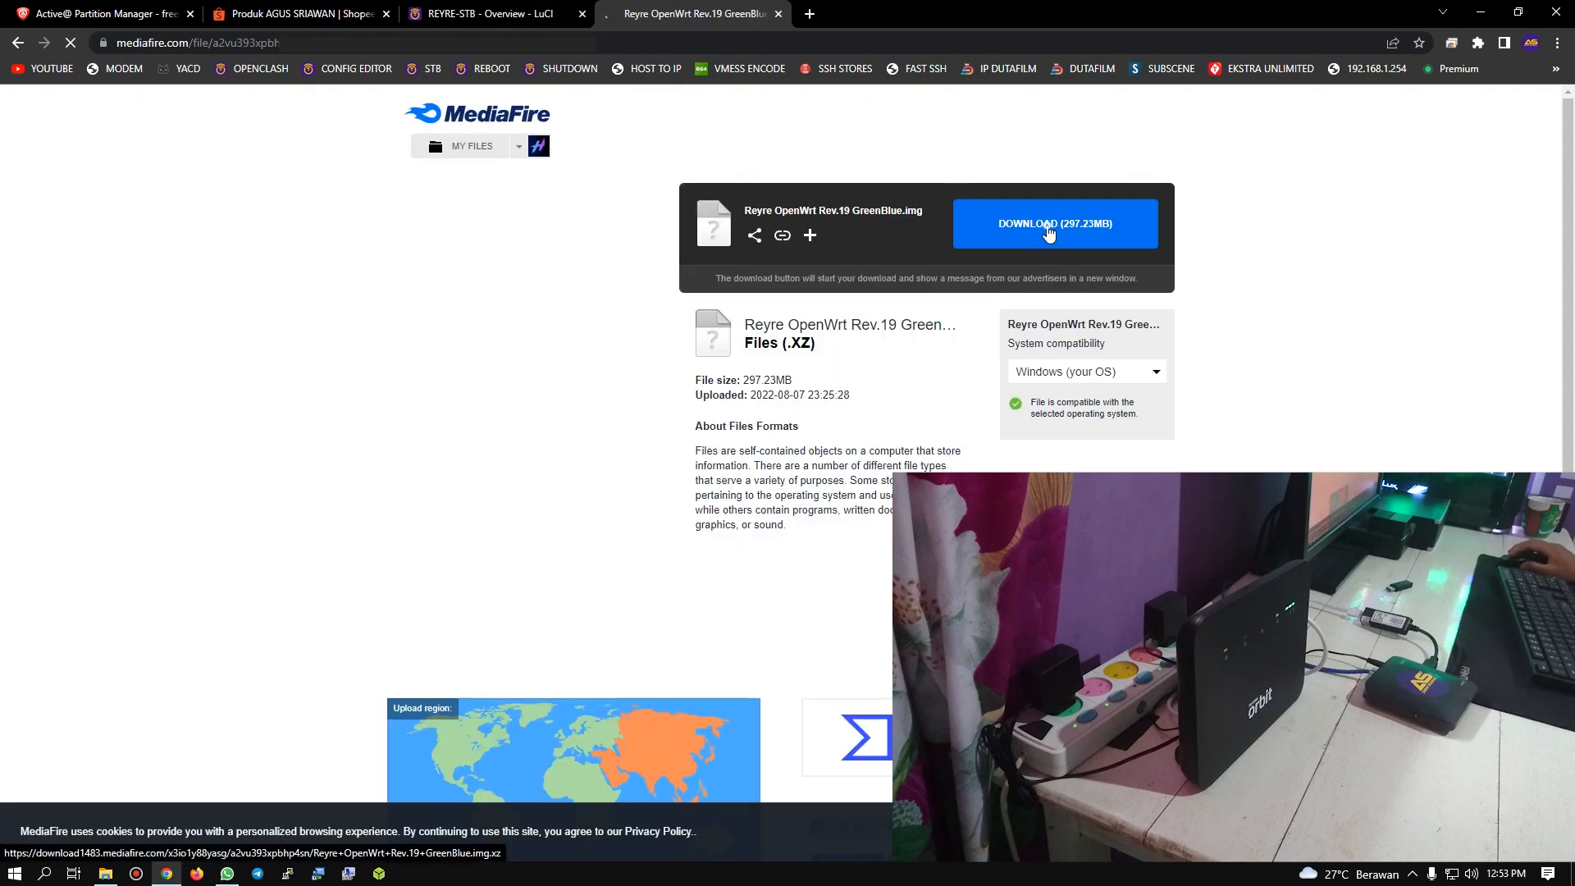
Step: Request the download of the Reyre OpenWrt Rev.19 GreenBlue image on MediaFire, and close the download page
{"action": "left_click", "coordinate": [1049, 234]}
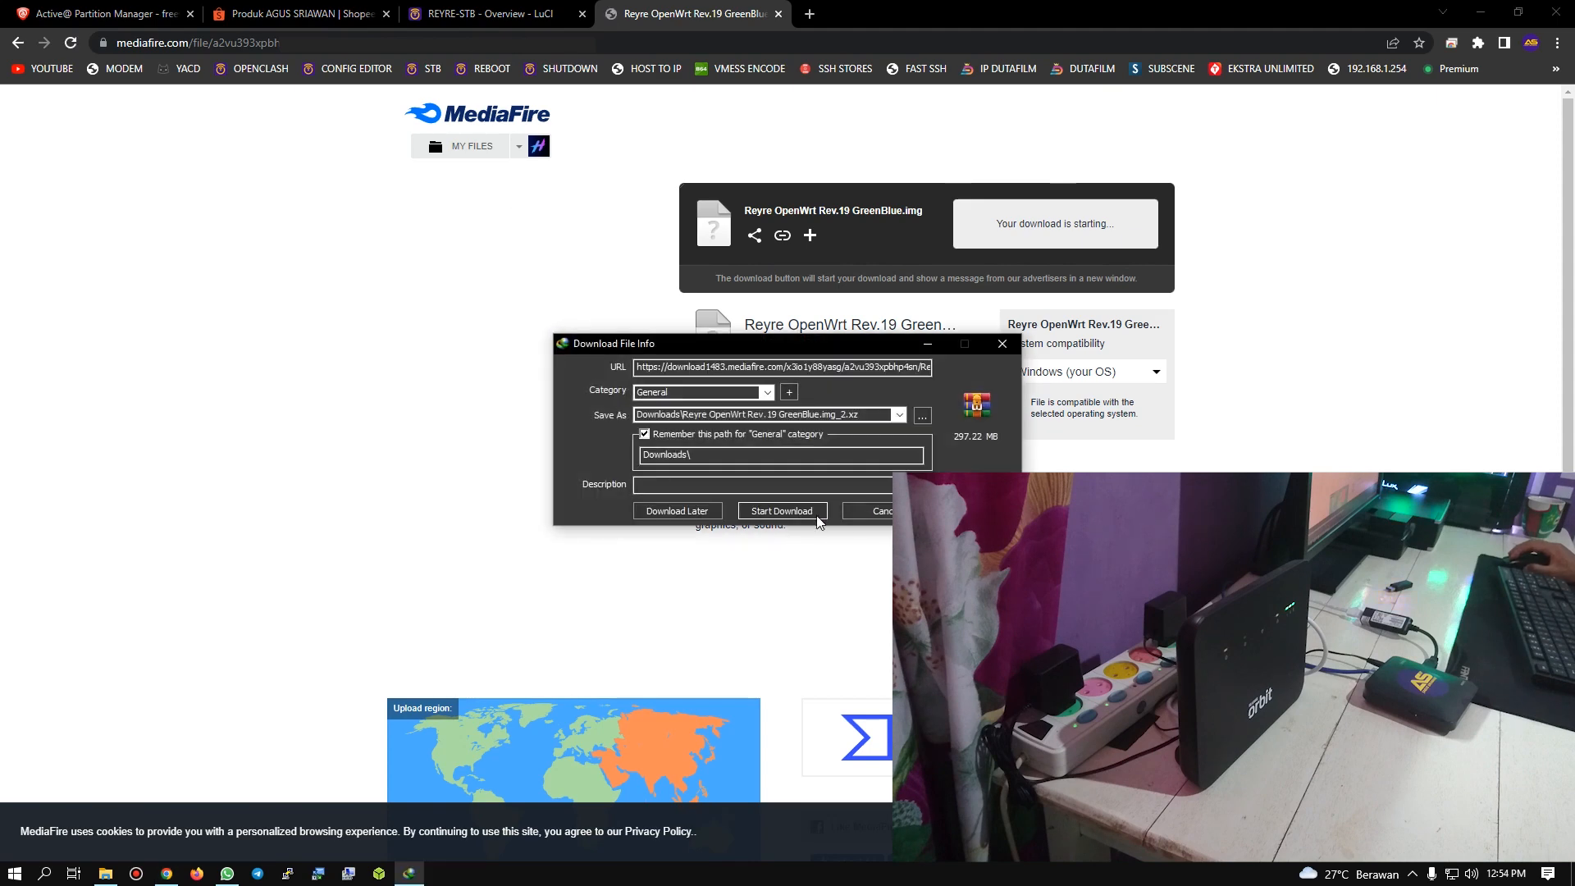
{"action": "left_click", "coordinate": [787, 510]}
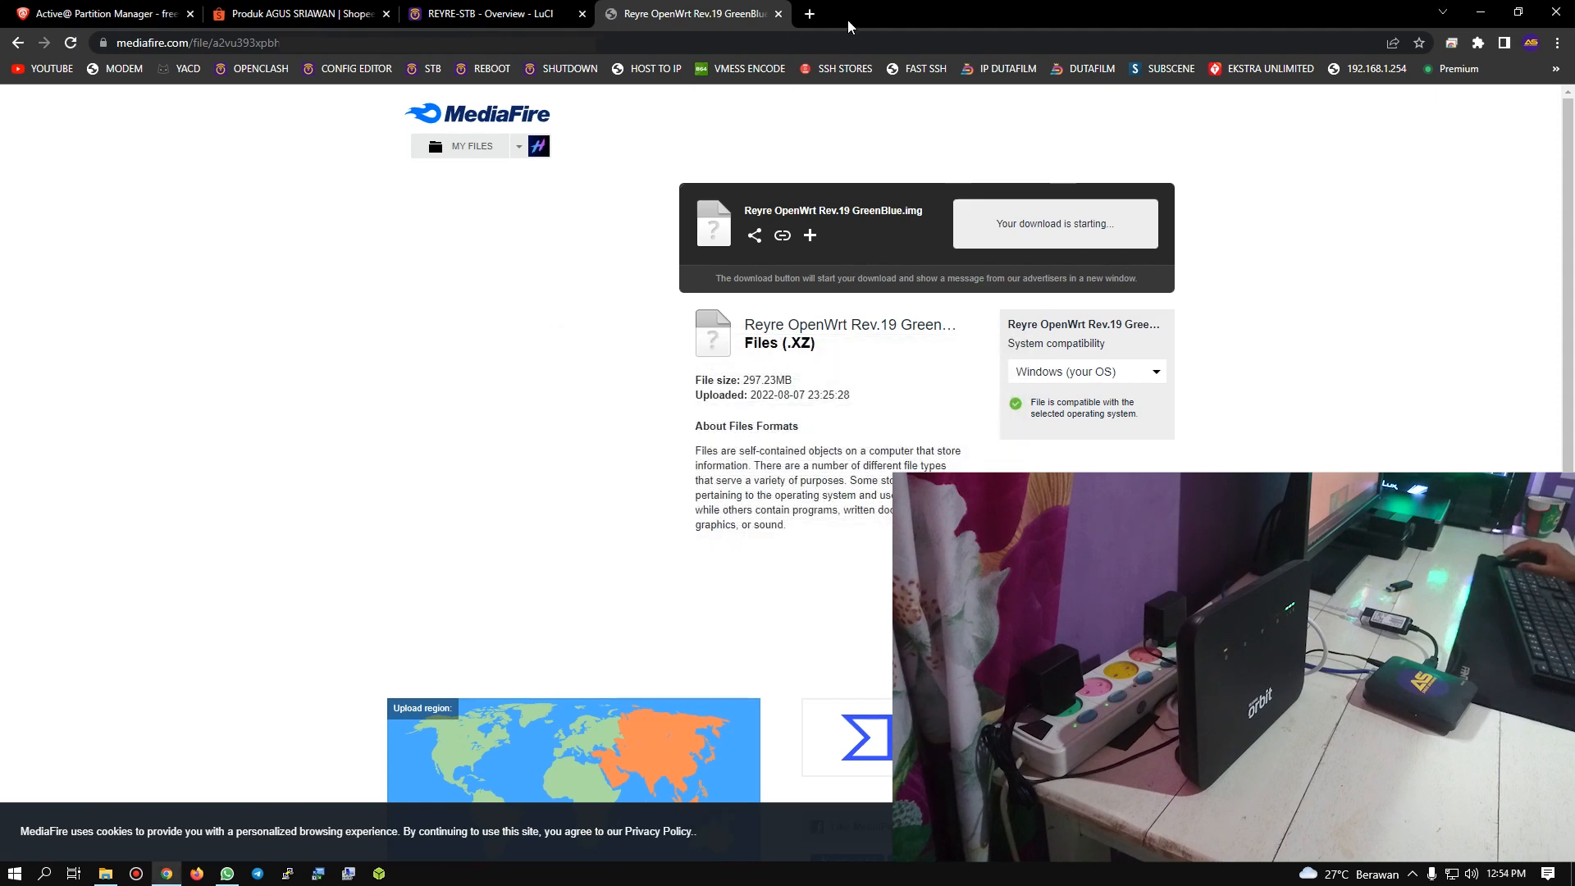
{"action": "left_click", "coordinate": [779, 13]}
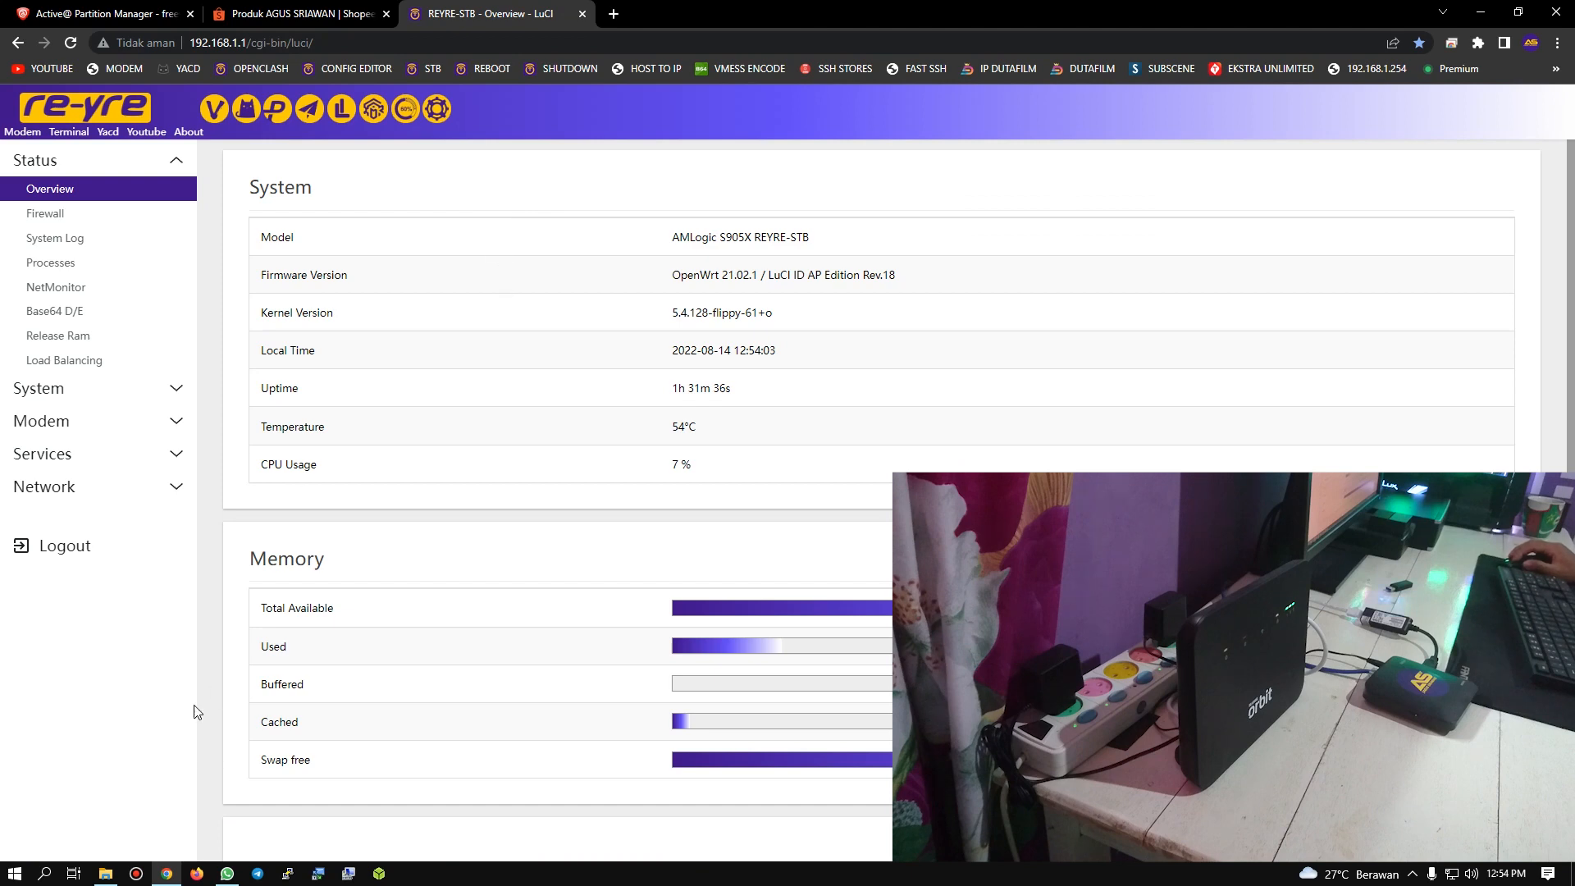
Step: Open the Documents folder and point out the Reyre OpenWrt Rev.21 GreenBlue image, then minimize the folder window
{"action": "left_click", "coordinate": [114, 874]}
{"action": "left_click", "coordinate": [68, 206]}
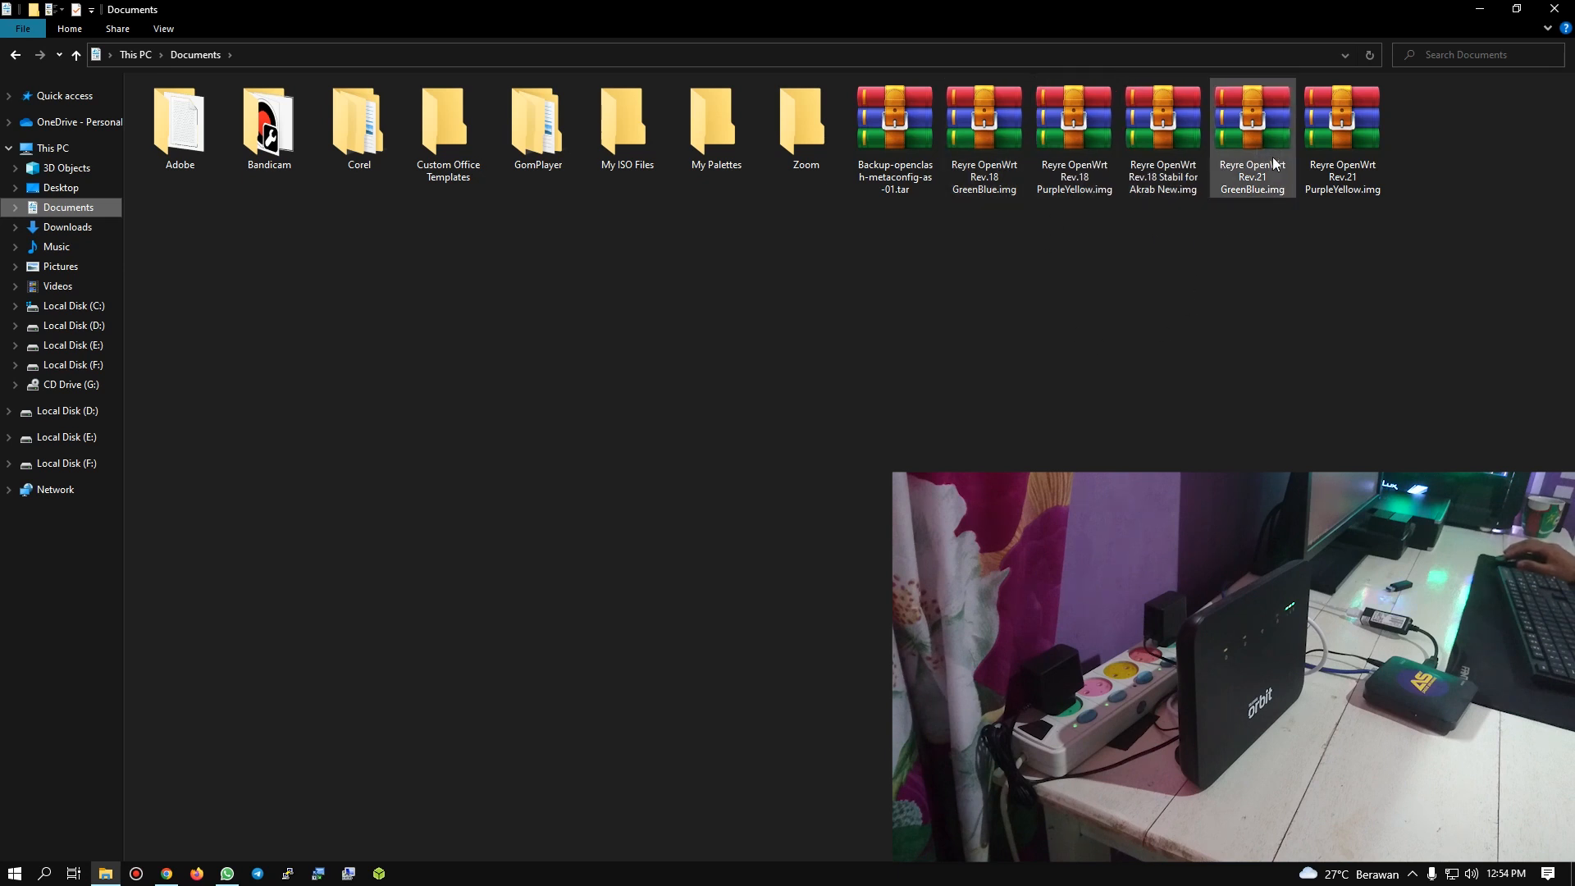
{"action": "left_click", "coordinate": [1250, 176]}
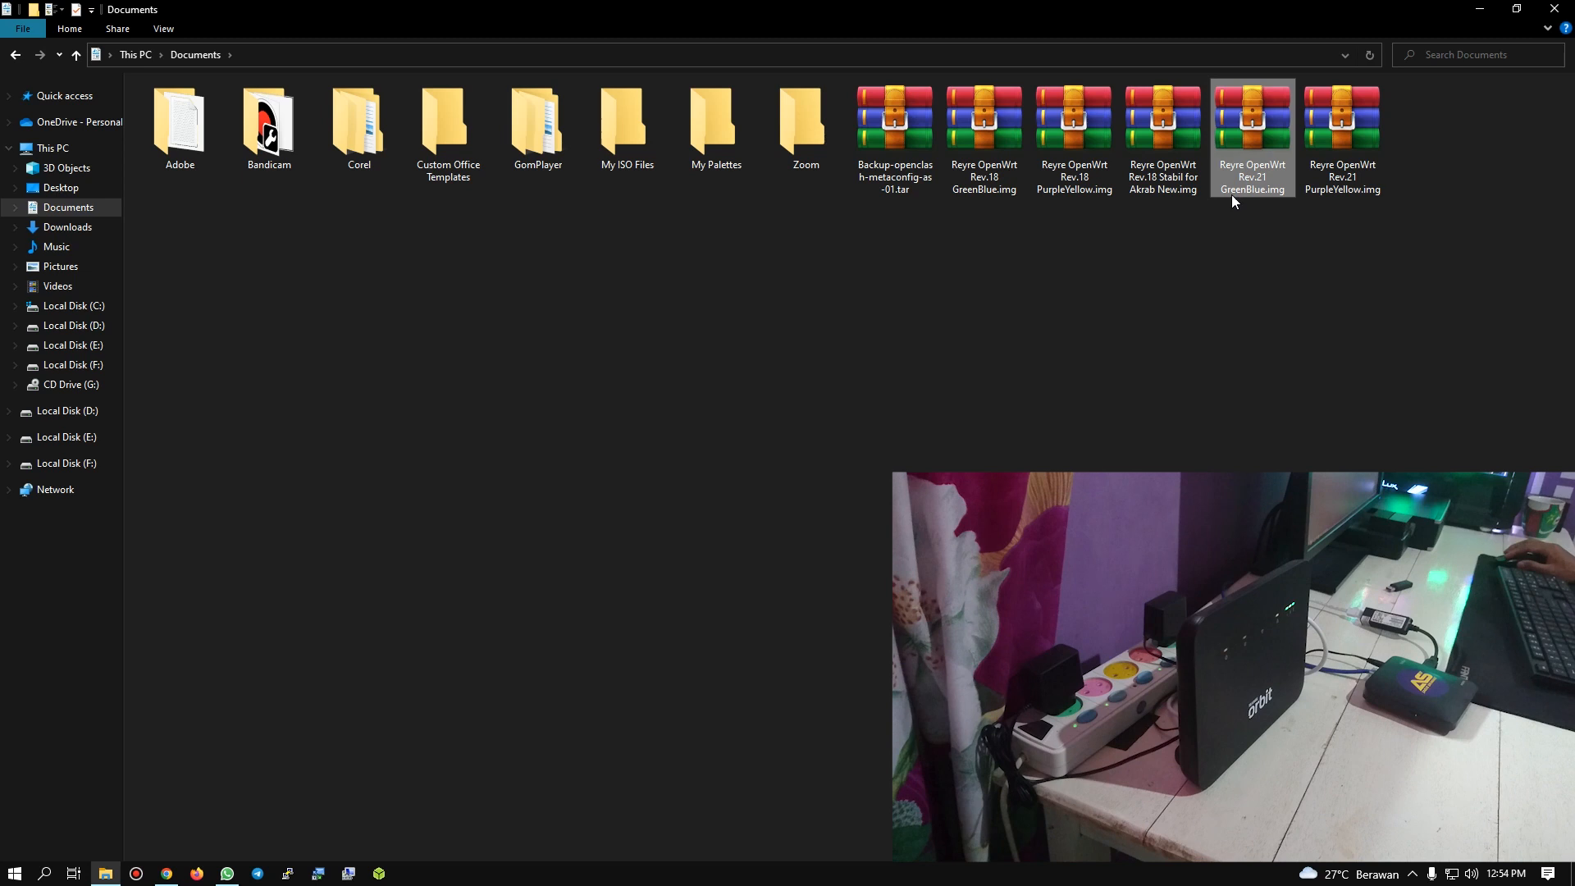
{"action": "left_click", "coordinate": [1346, 334]}
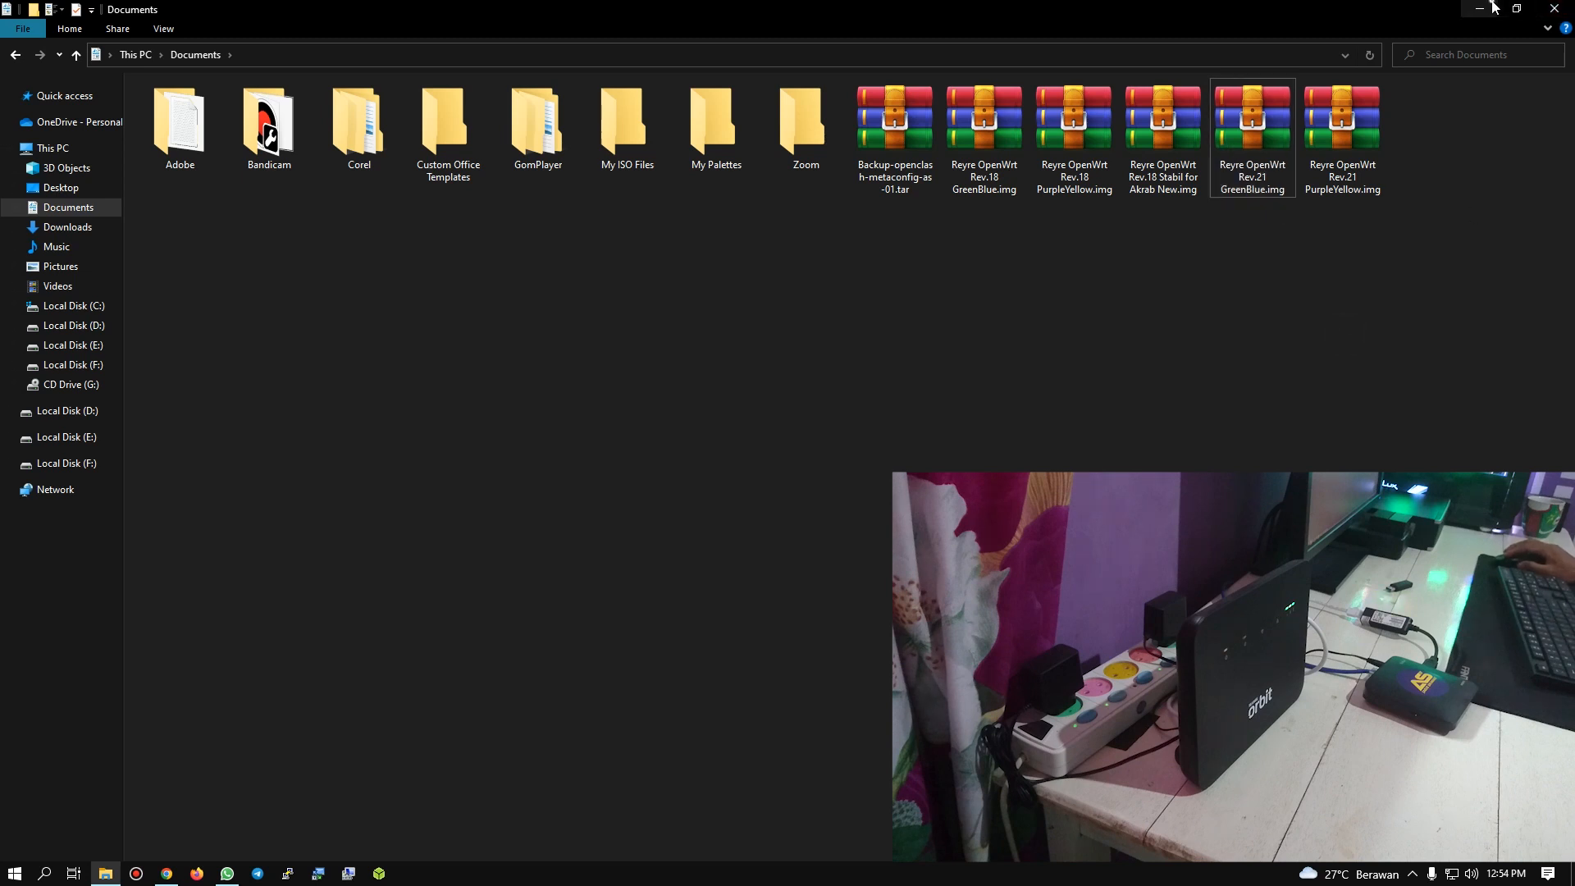
{"action": "left_click", "coordinate": [1494, 7]}
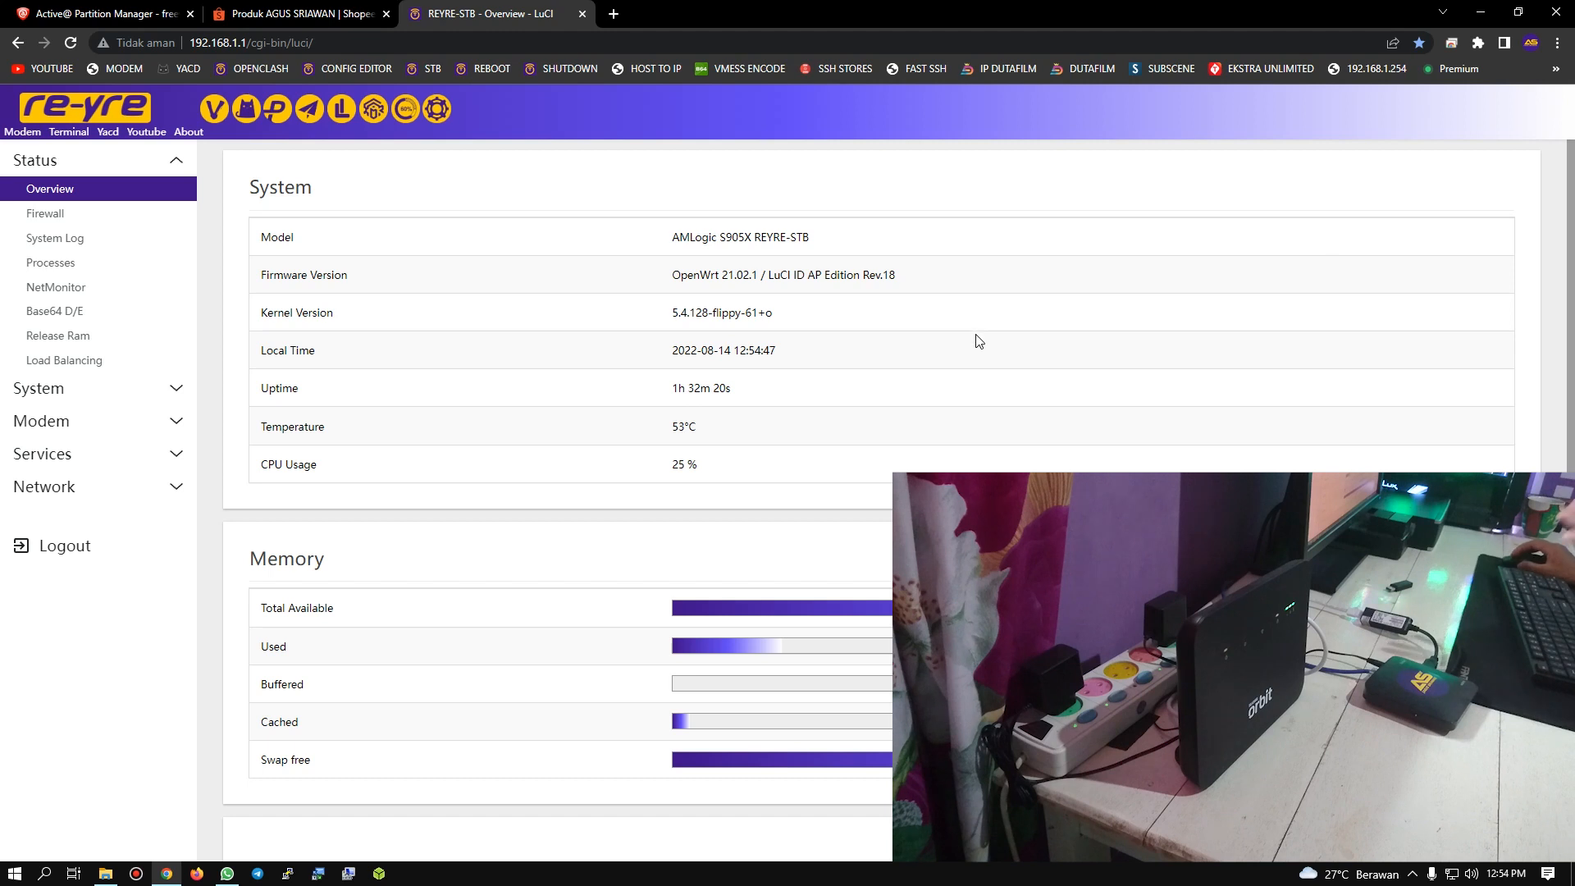
Step: Log out of the REYRE-STB interface and sign back in as root with the account password
{"action": "right_click", "coordinate": [449, 228]}
{"action": "left_click", "coordinate": [503, 283]}
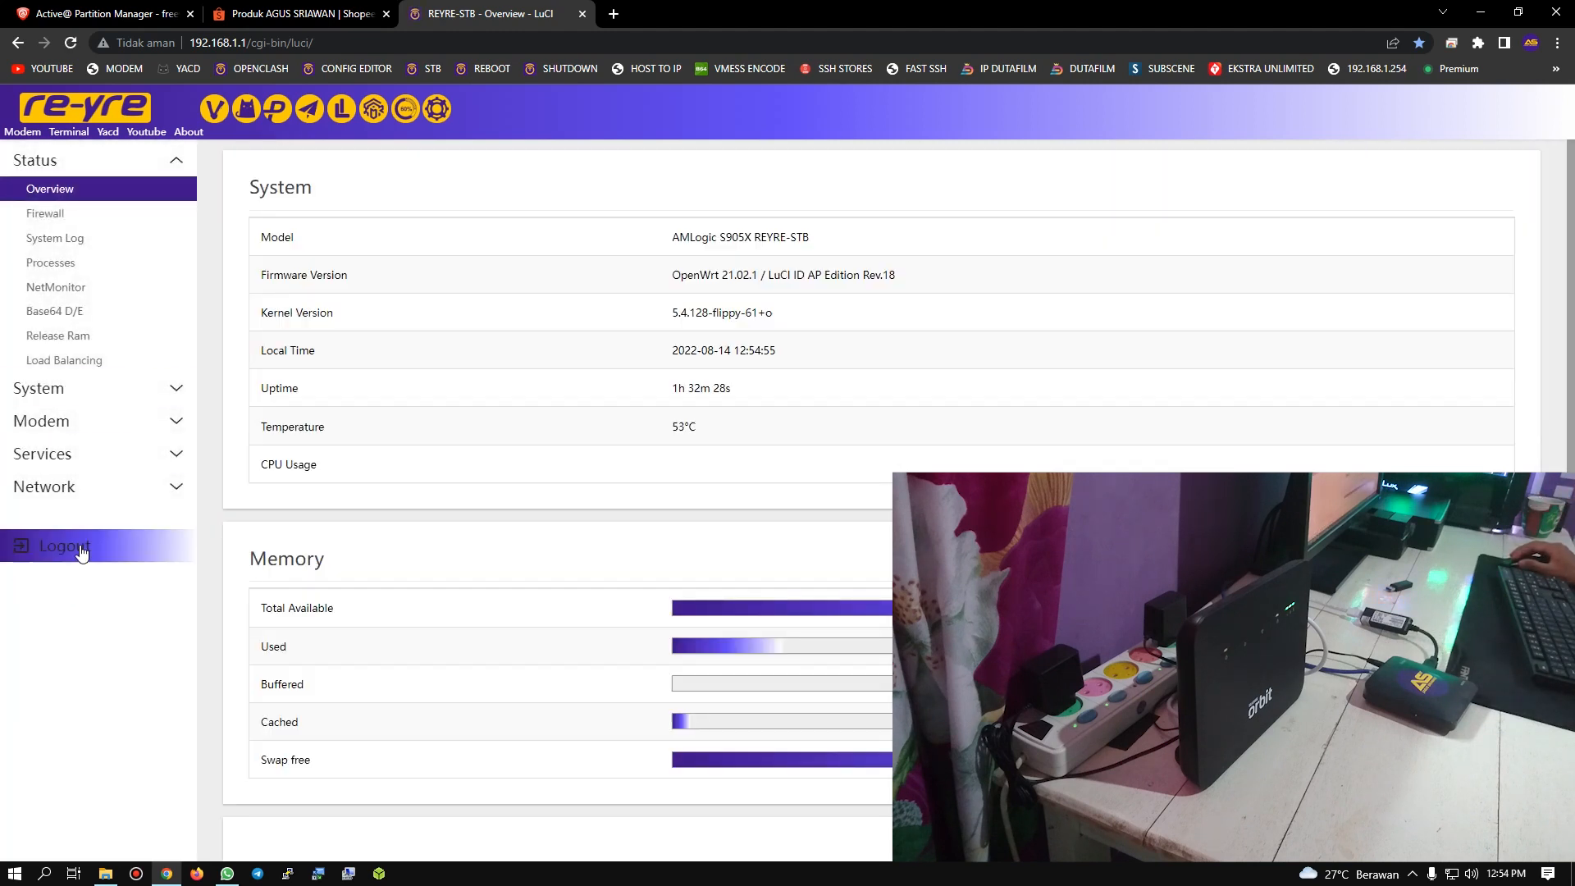
{"action": "left_click", "coordinate": [65, 546]}
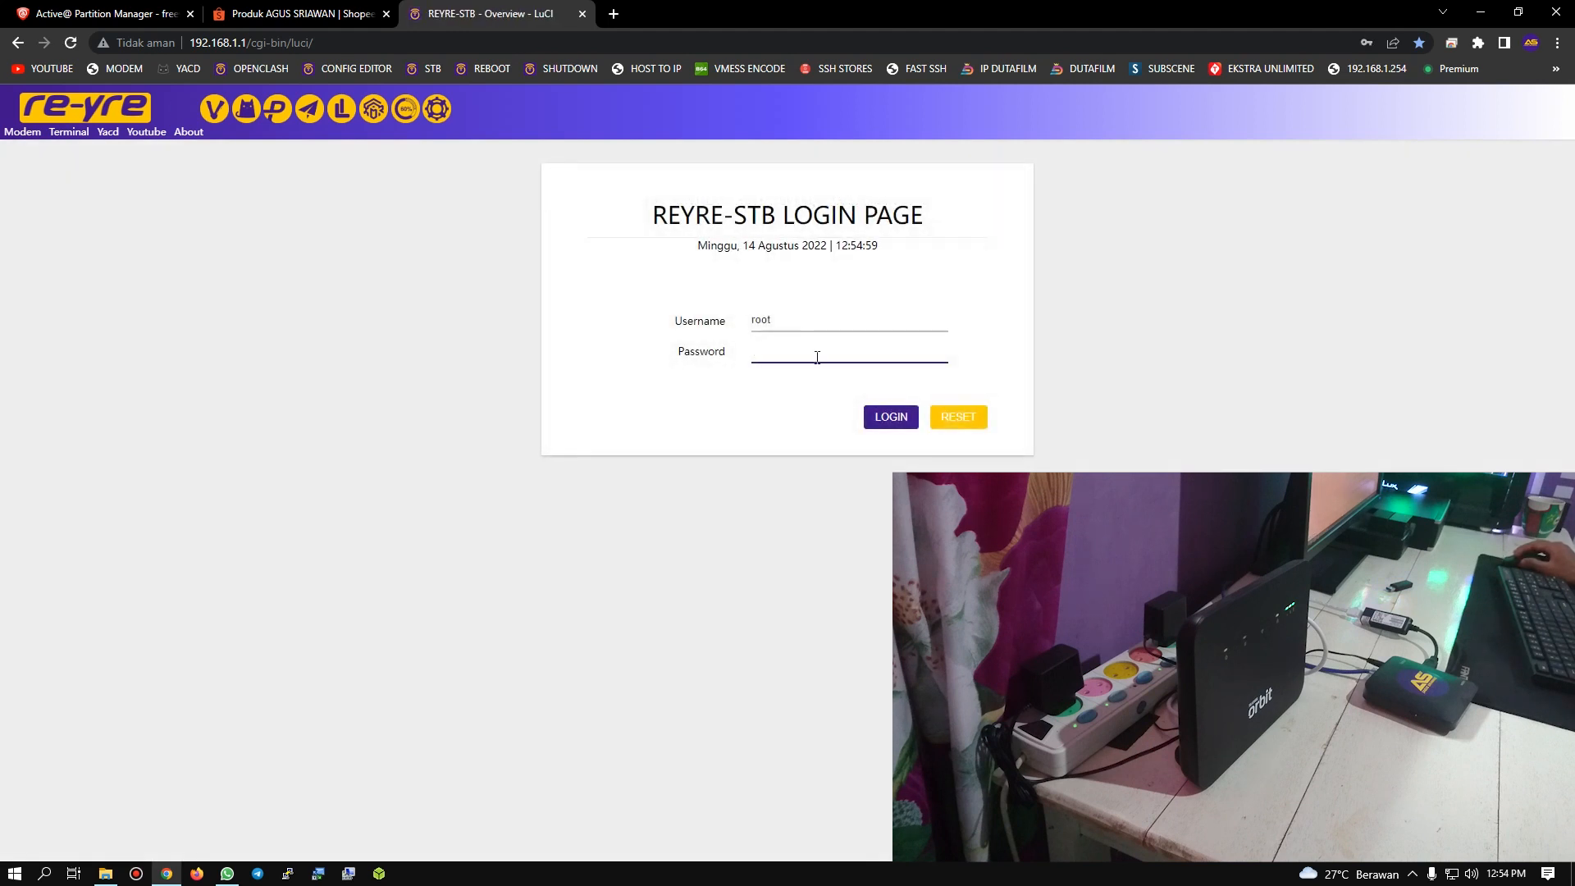
{"action": "left_click", "coordinate": [862, 352]}
{"action": "left_click", "coordinate": [889, 418]}
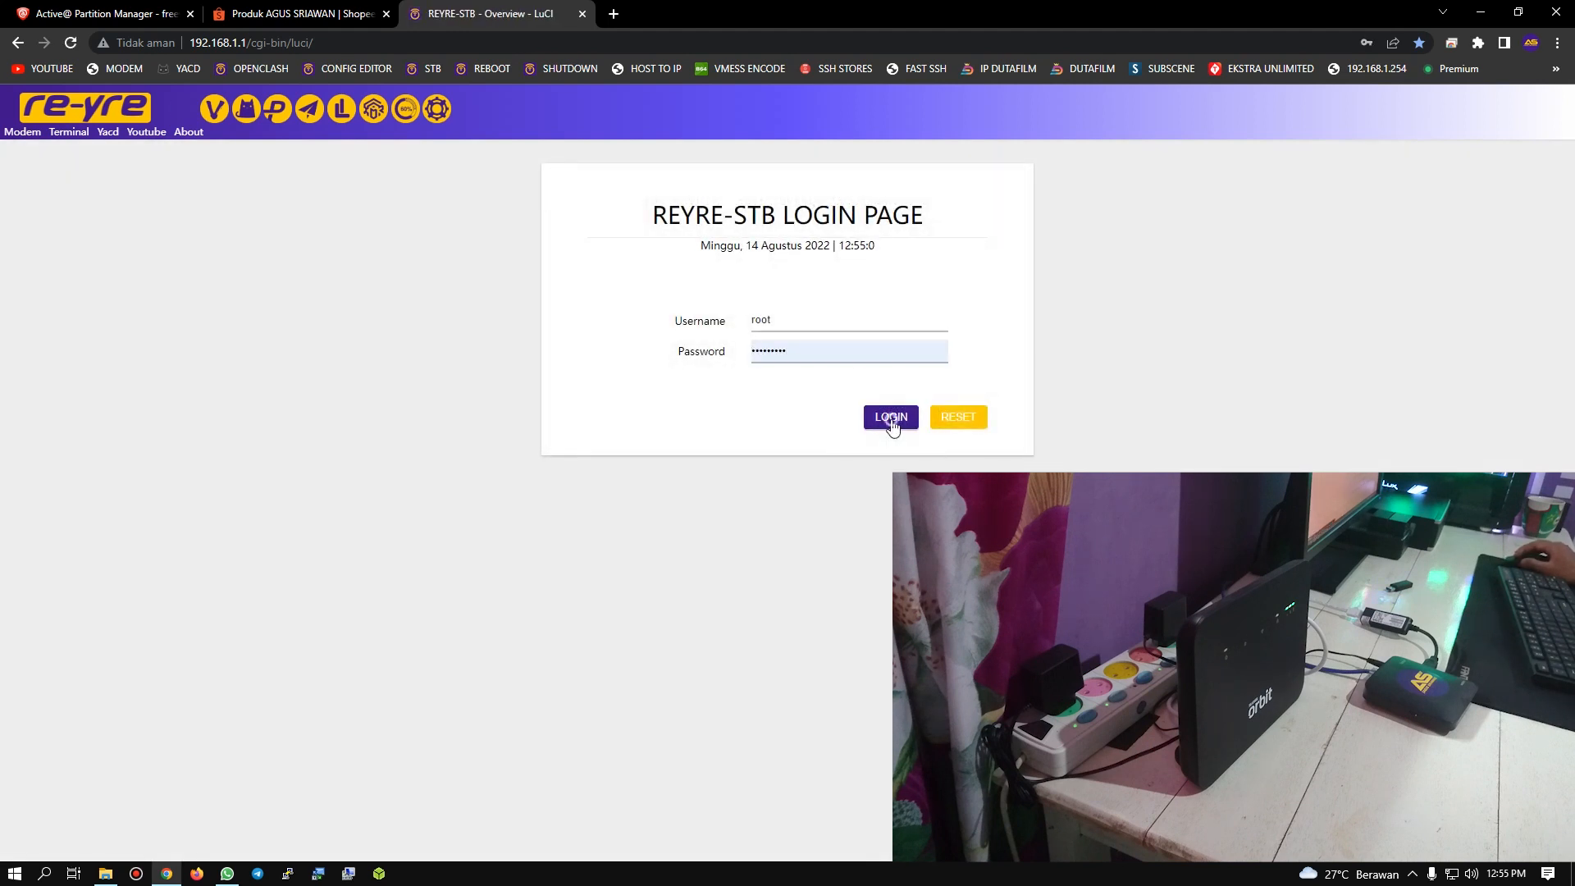
{"action": "left_click", "coordinate": [890, 419]}
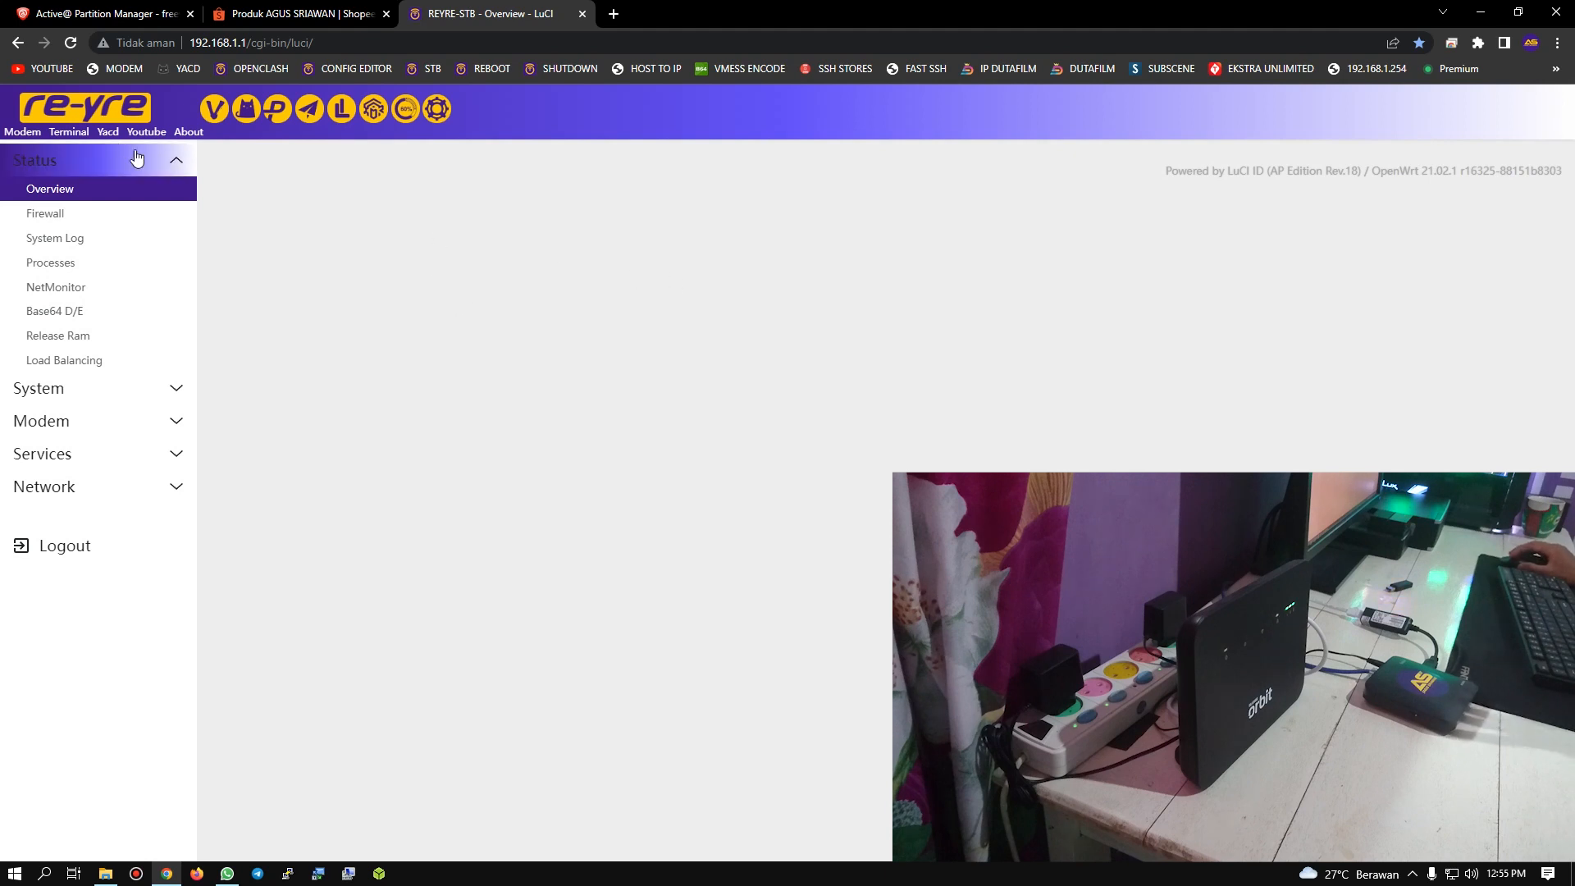
Step: Reload the LuCI status overview through the re-yre logo and highlight the revision in the firmware version
{"action": "left_click", "coordinate": [93, 117]}
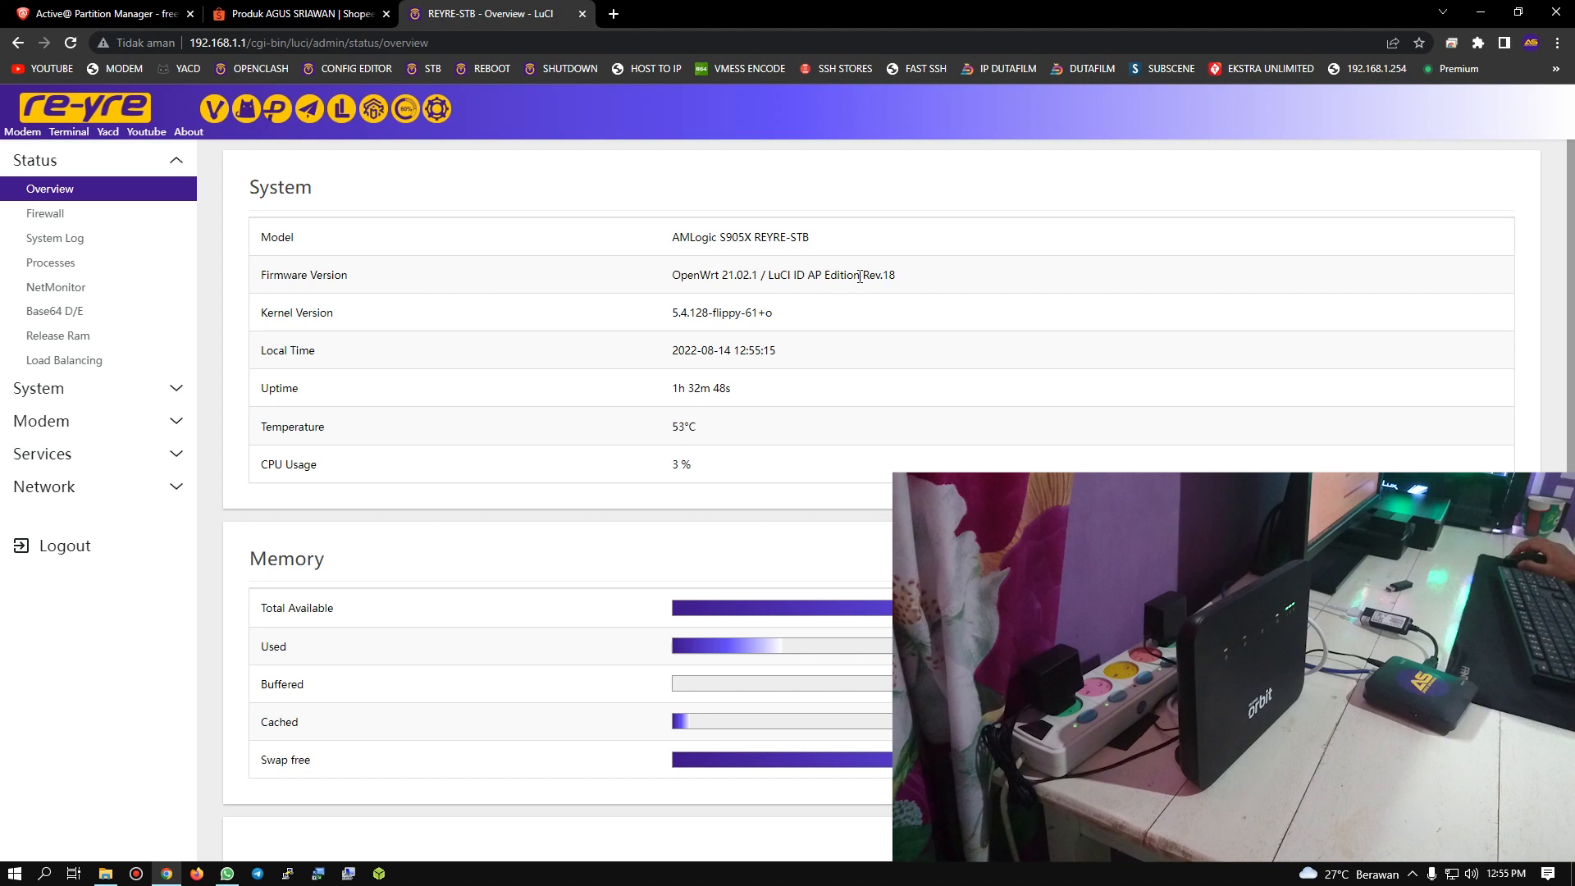
{"action": "left_click_drag", "start_coordinate": [868, 280], "coordinate": [907, 277]}
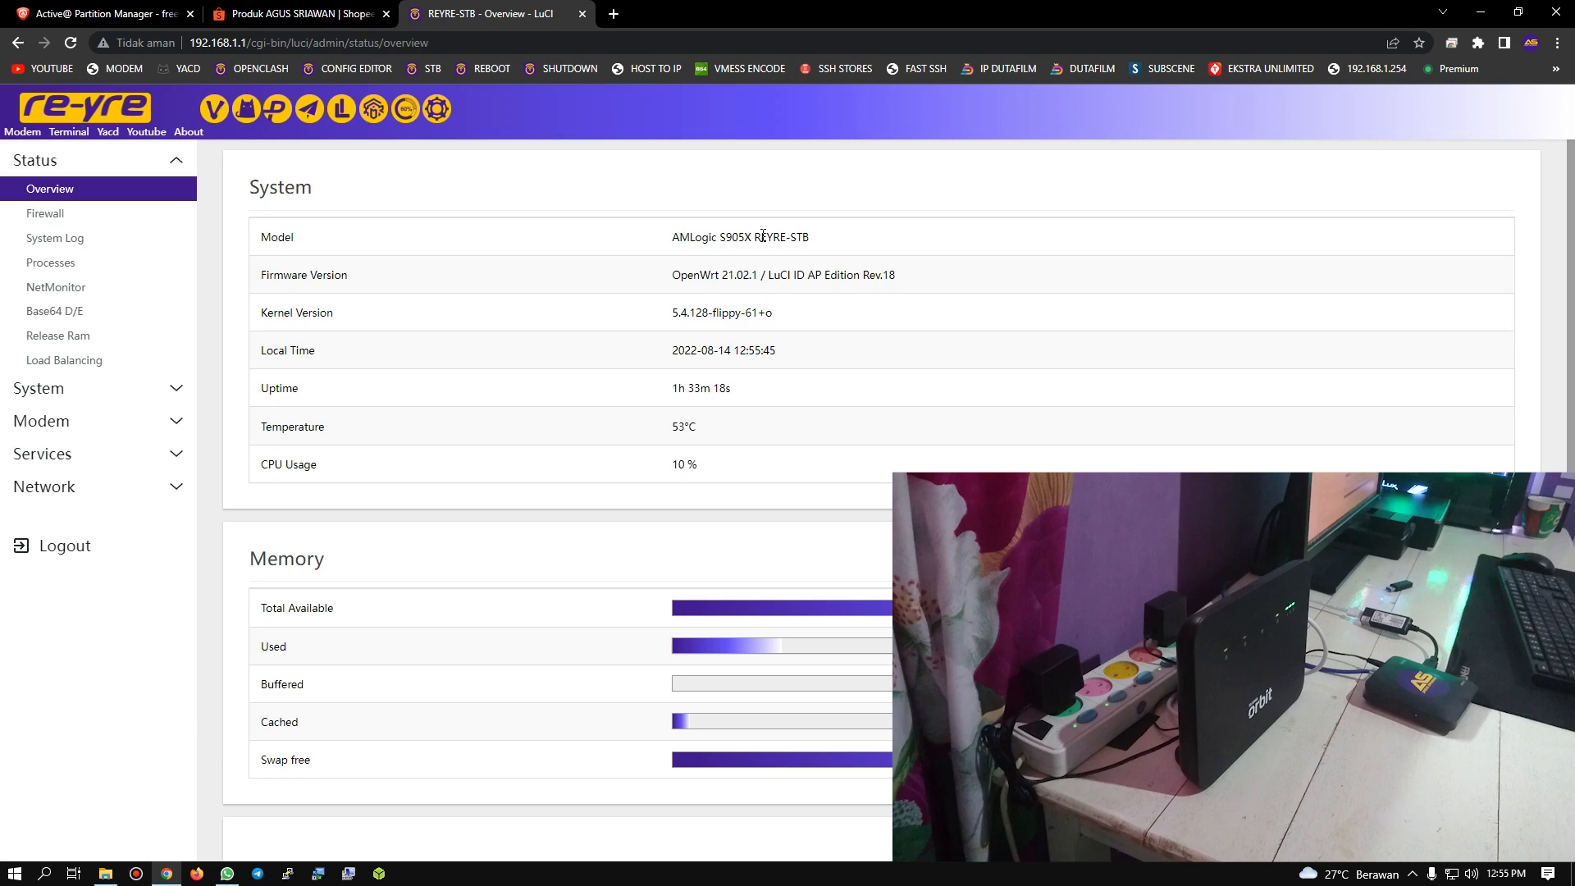
Step: View the AS OFFICIAL GROUP info in WhatsApp again, then minimize the windows to show the desktop
{"action": "left_click", "coordinate": [227, 873]}
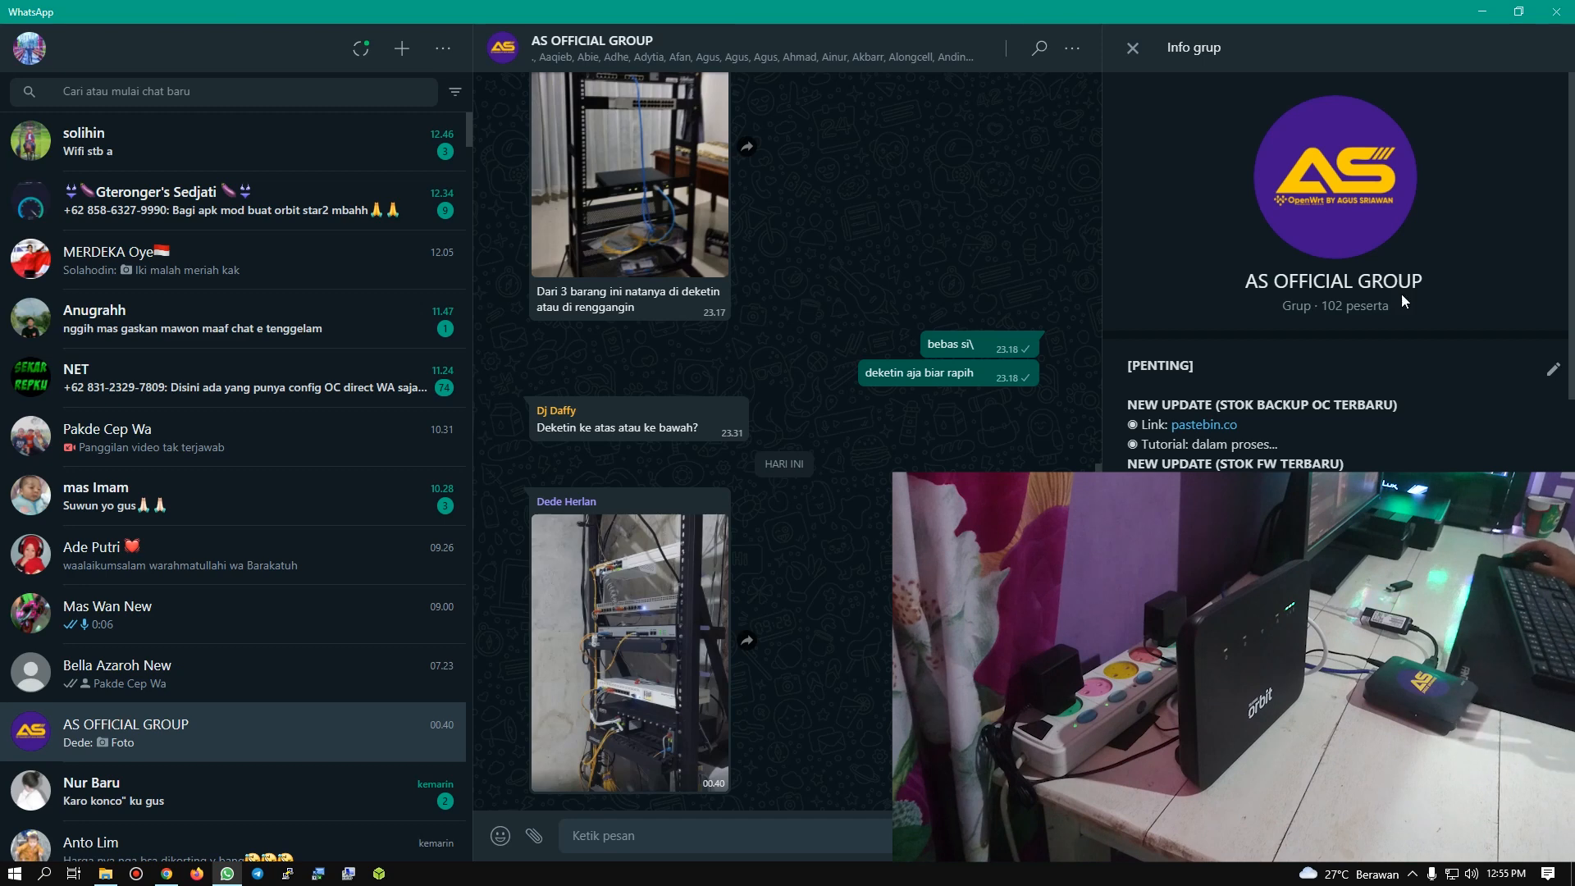
{"action": "left_click", "coordinate": [1482, 12]}
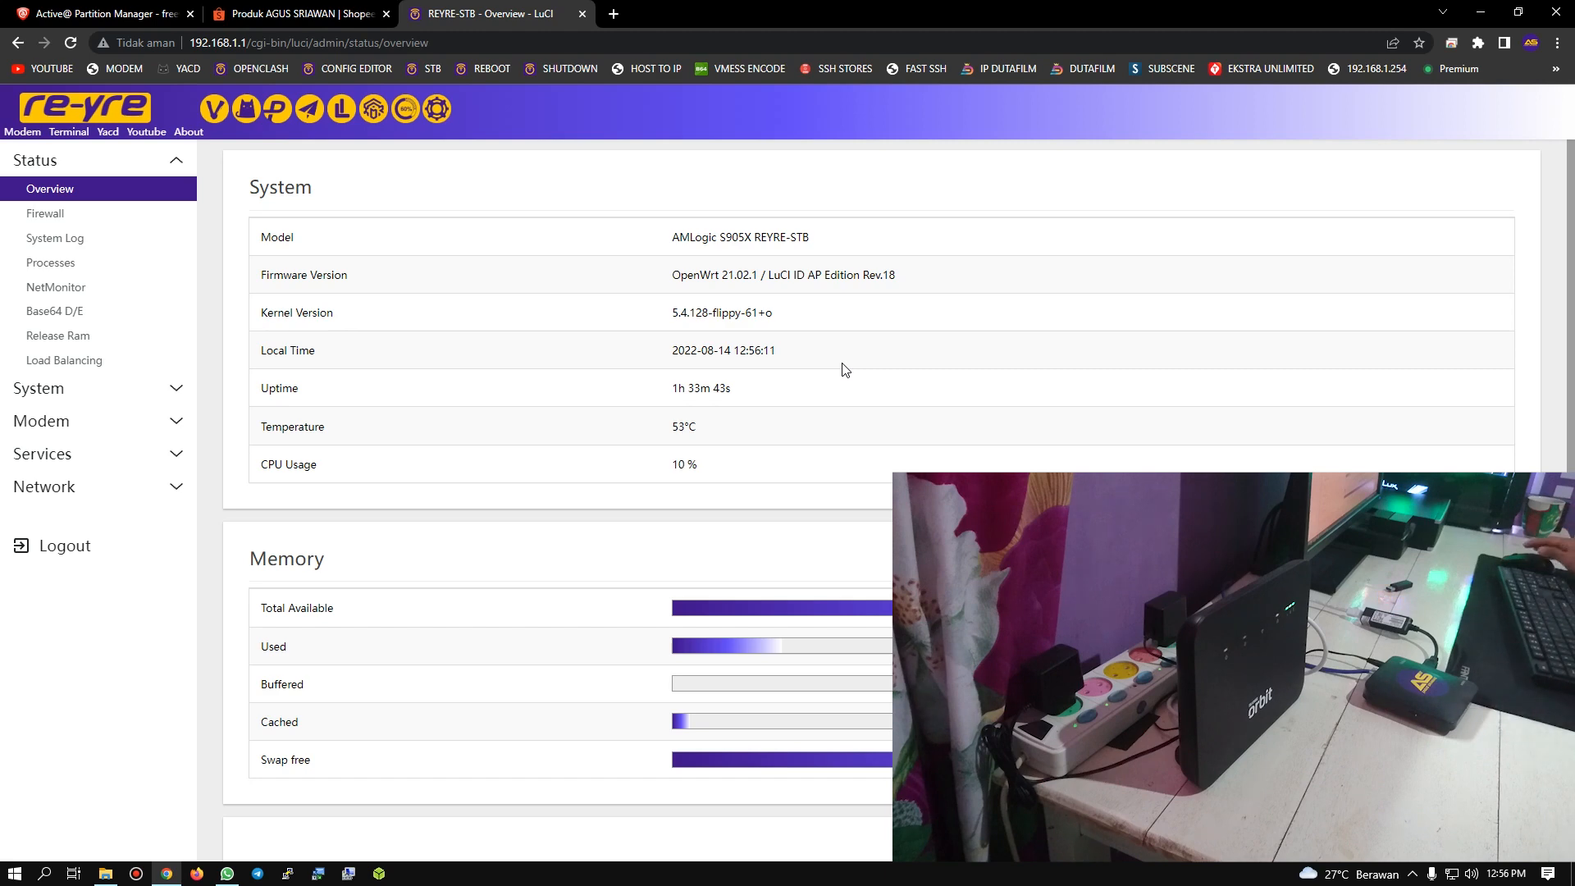
{"action": "left_click", "coordinate": [1481, 11]}
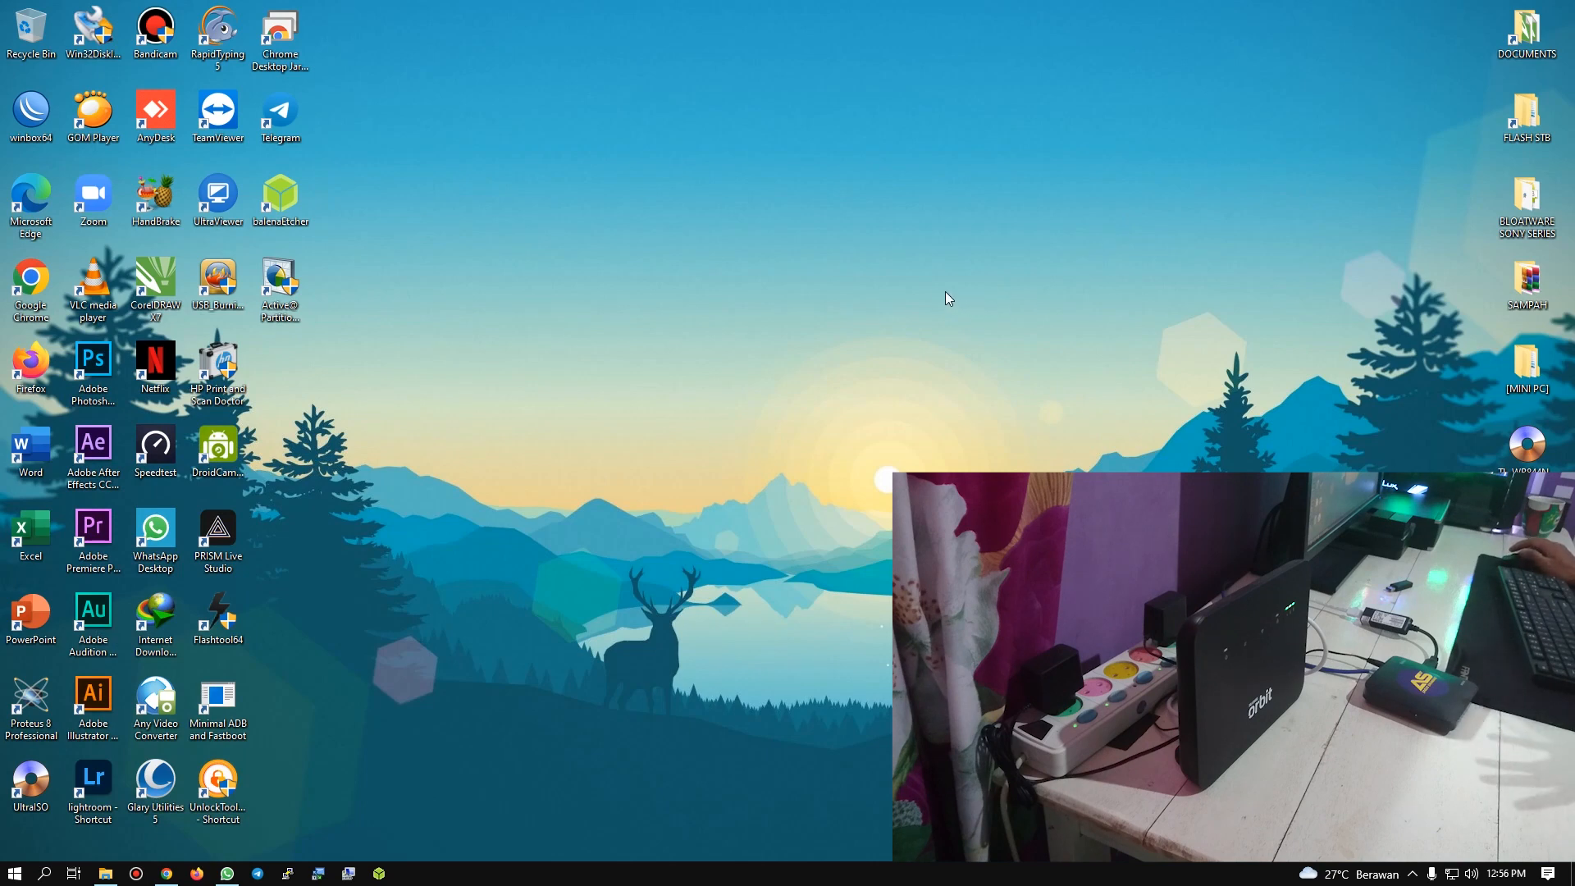
Step: Return to the browser, shut down the set-top box from the LuCI system settings, and close its tab
{"action": "left_click", "coordinate": [171, 874]}
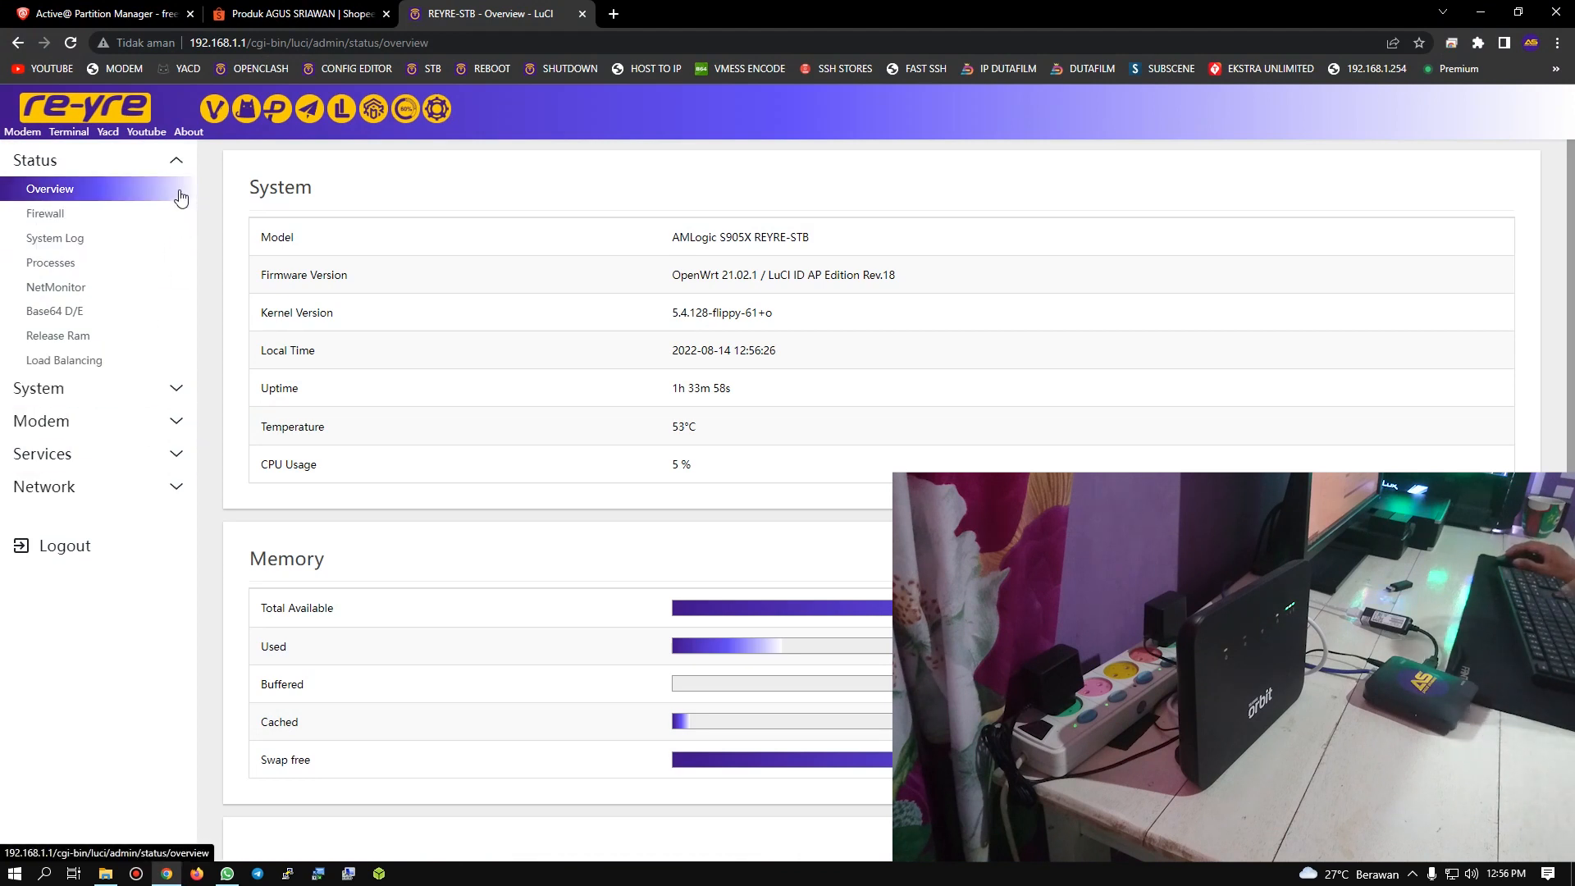
{"action": "left_click", "coordinate": [166, 392]}
{"action": "left_click", "coordinate": [66, 447]}
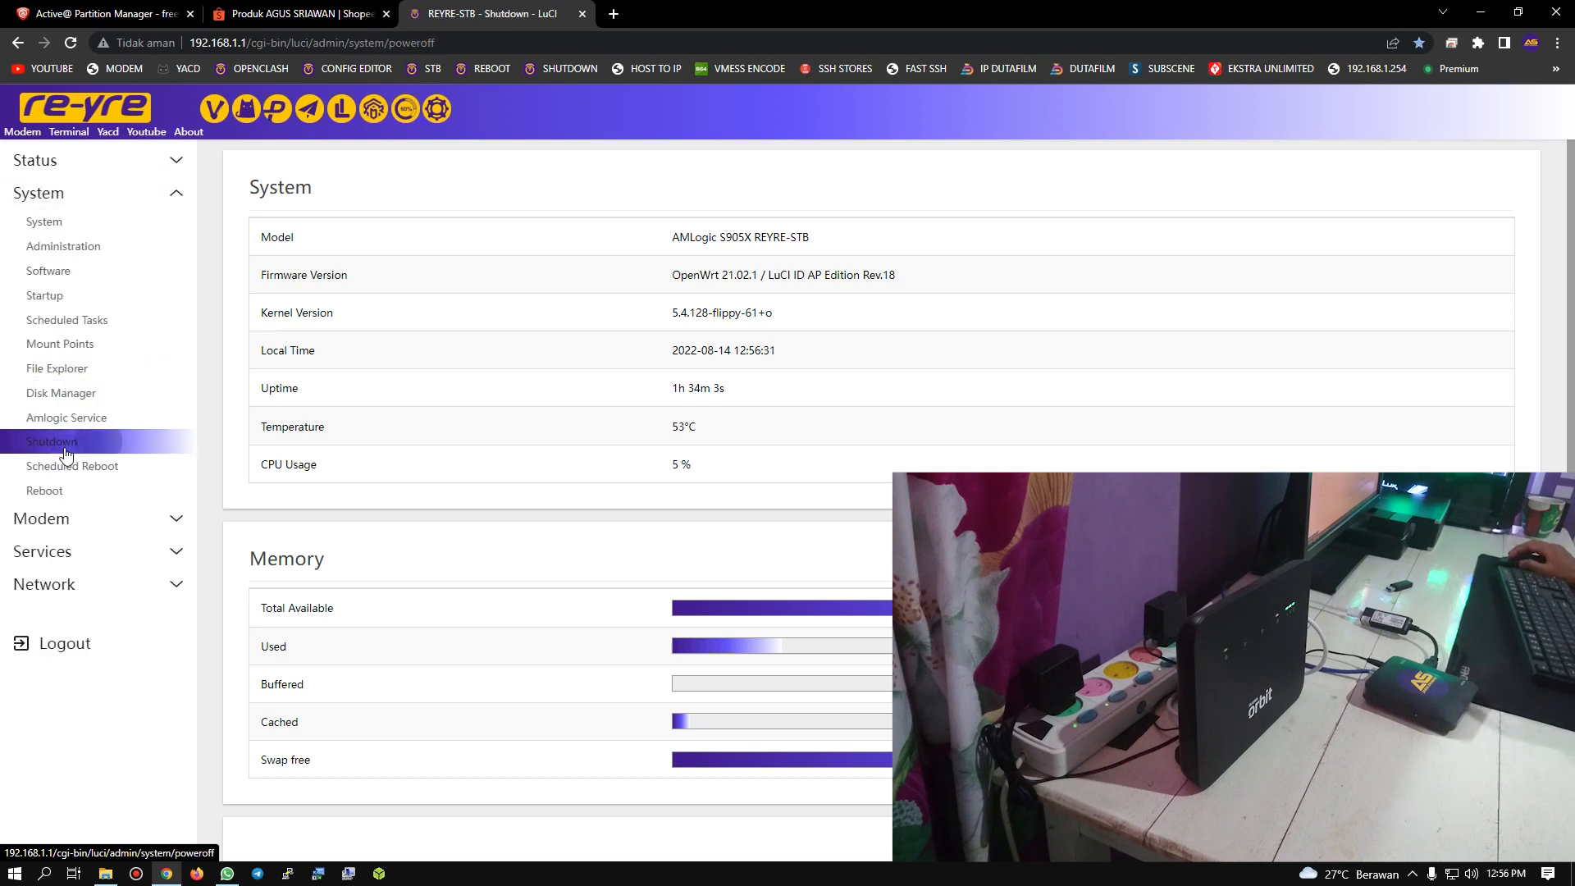
{"action": "left_click", "coordinate": [281, 255]}
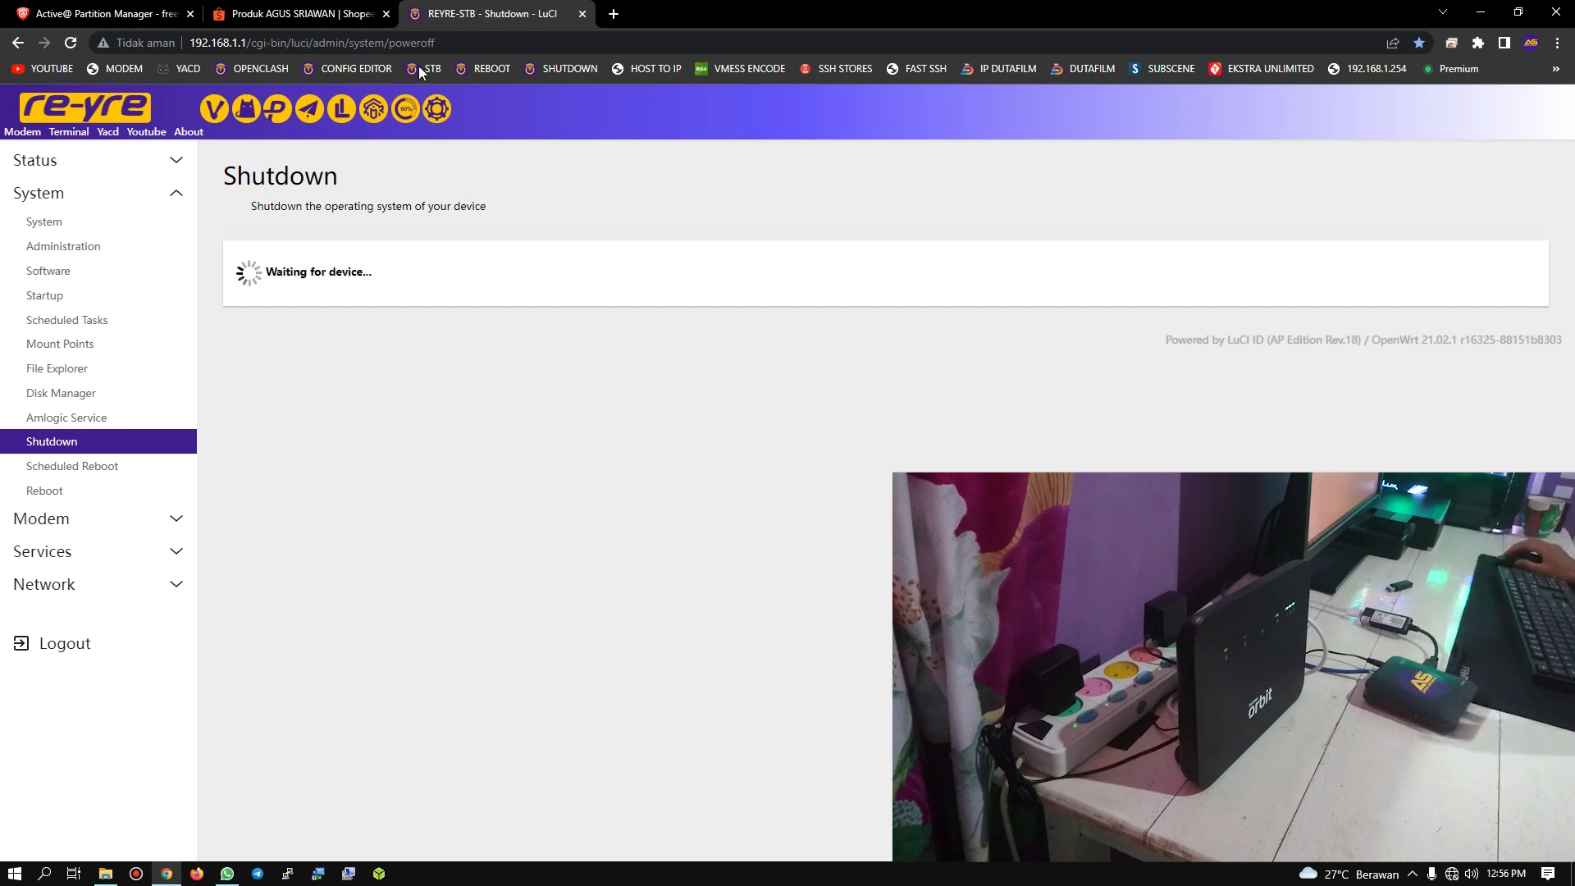
{"action": "left_click", "coordinate": [583, 14]}
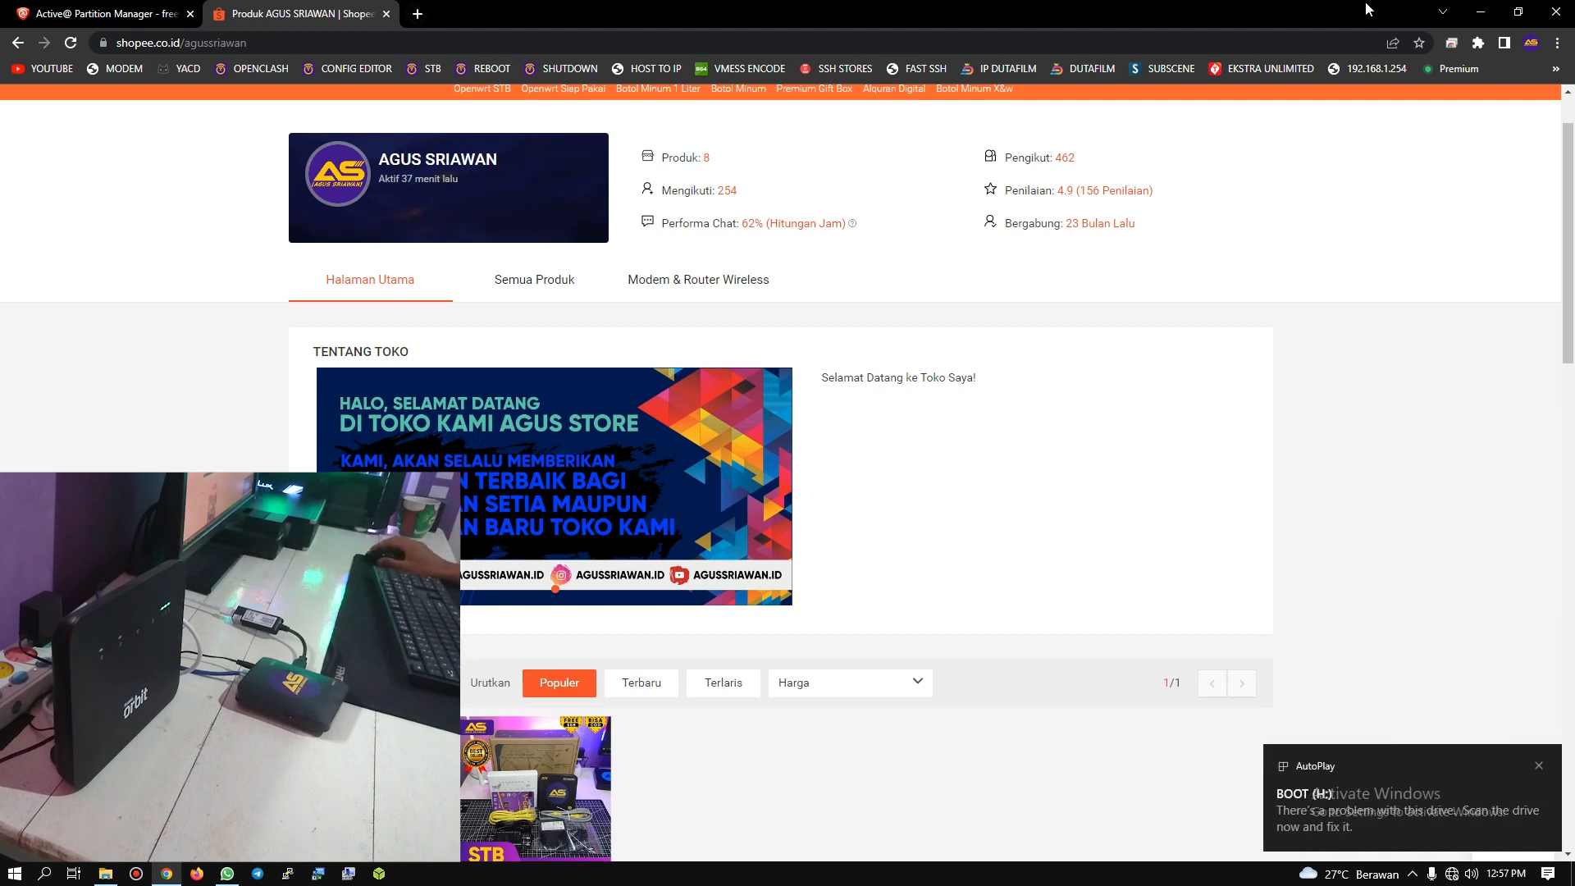
Step: Minimize the browser, view the memory card's drives under This PC in File Explorer, and return to the desktop
{"action": "left_click", "coordinate": [1480, 12]}
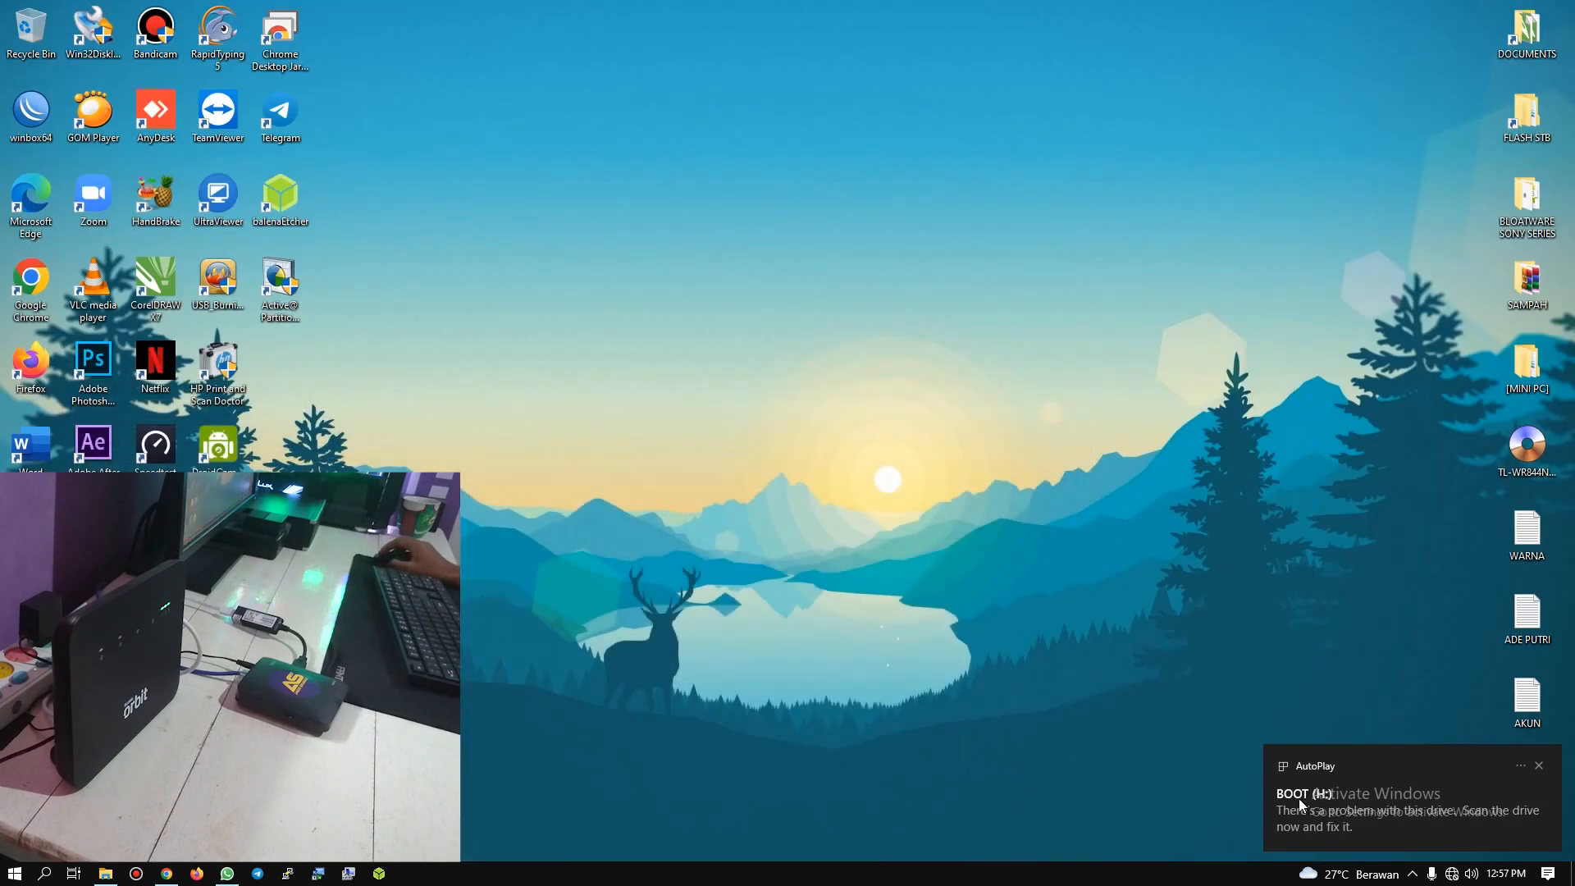
{"action": "left_click", "coordinate": [105, 874]}
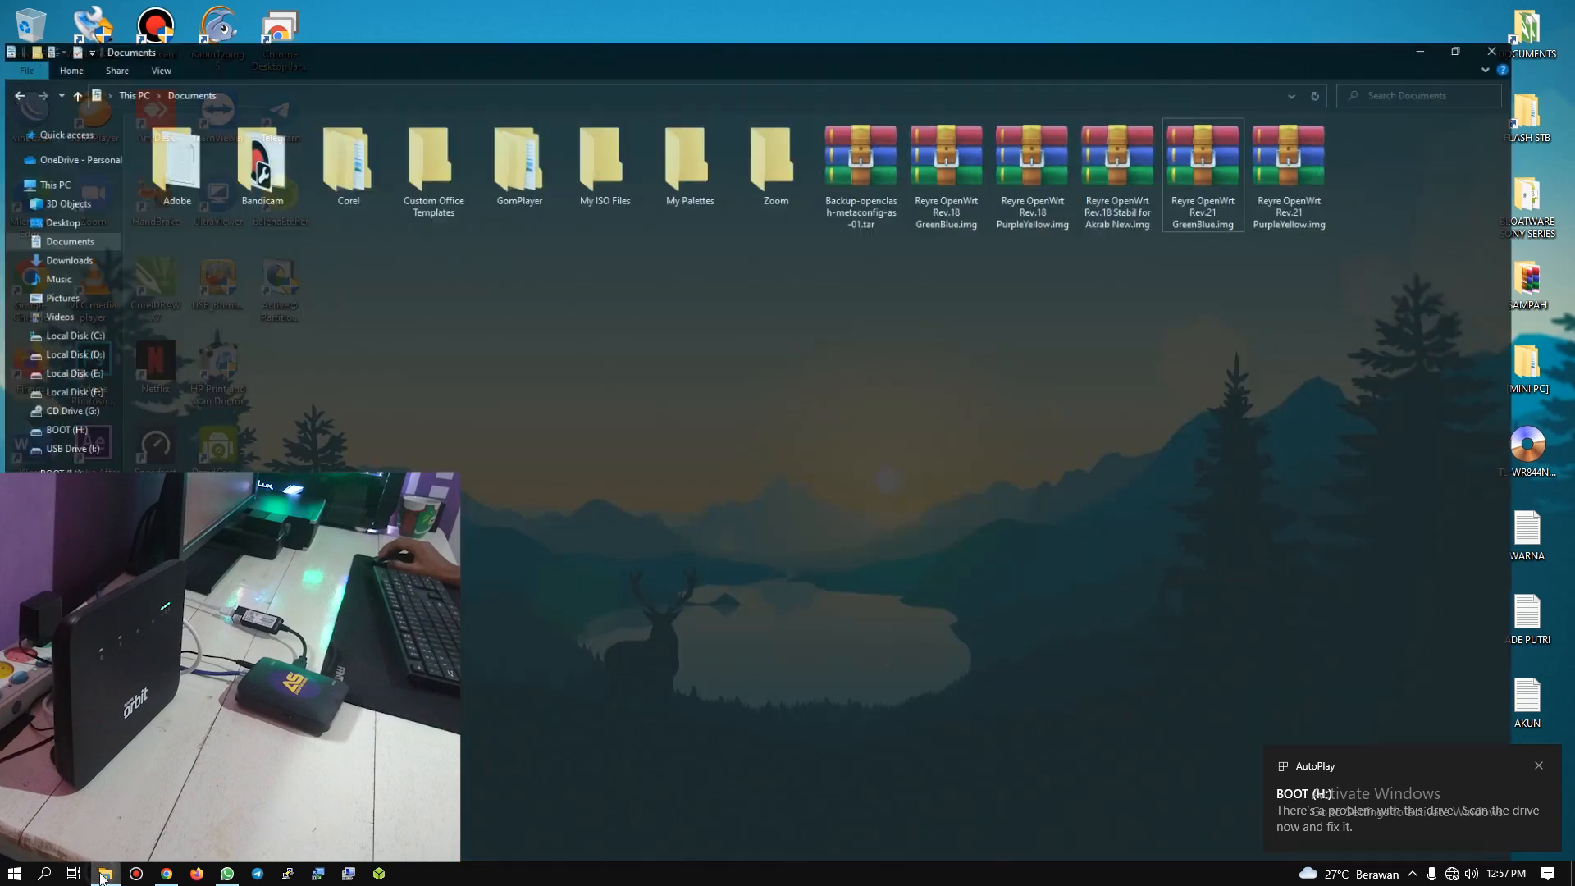
{"action": "left_click", "coordinate": [51, 149]}
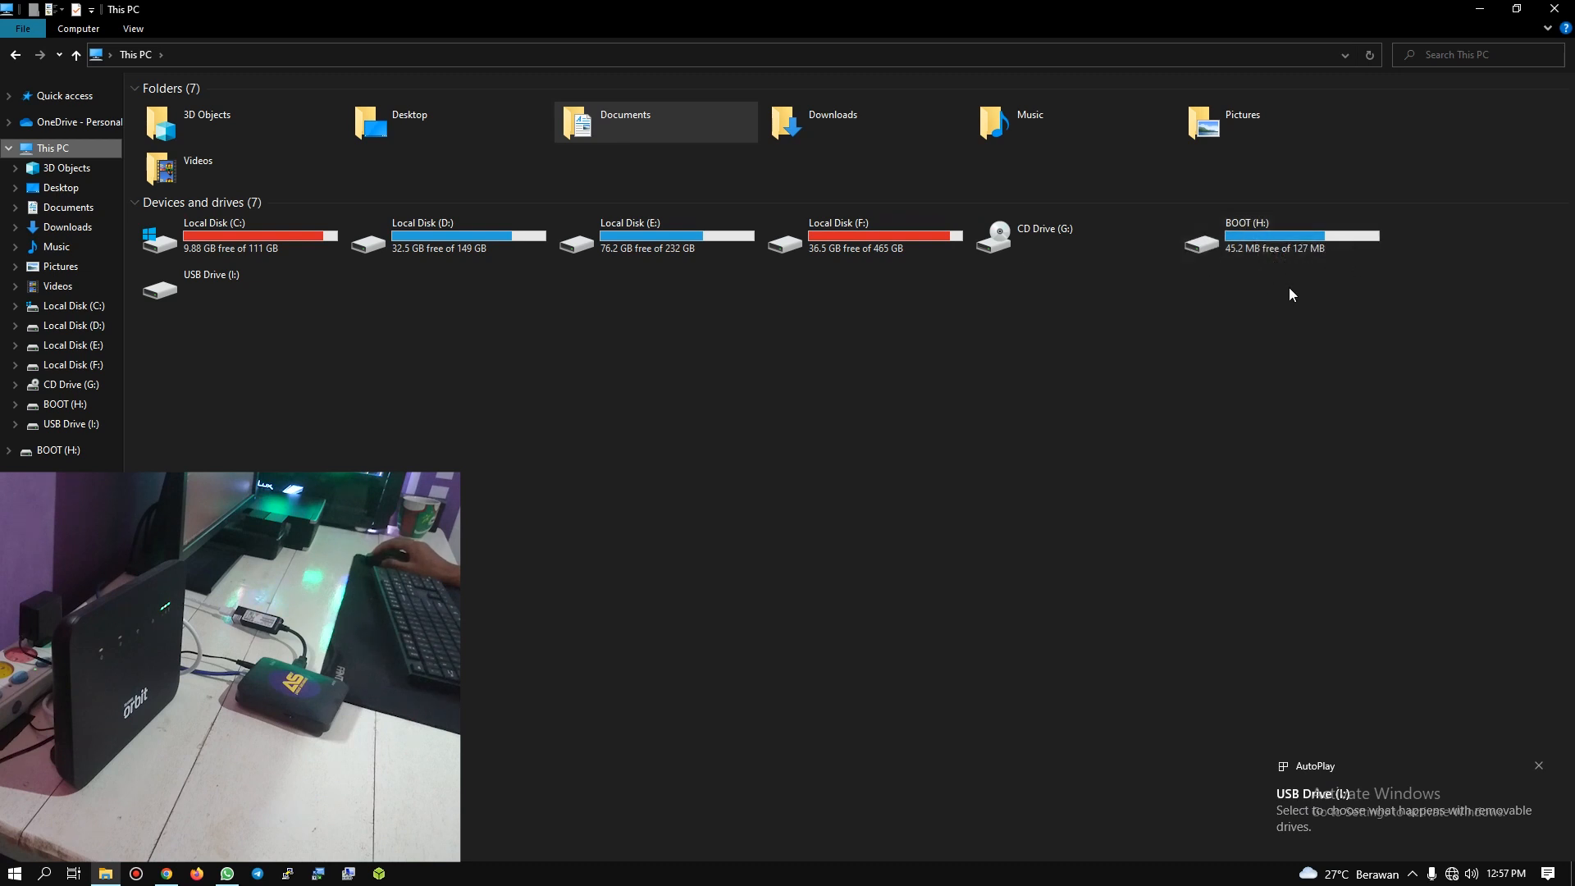
{"action": "left_click", "coordinate": [1481, 11]}
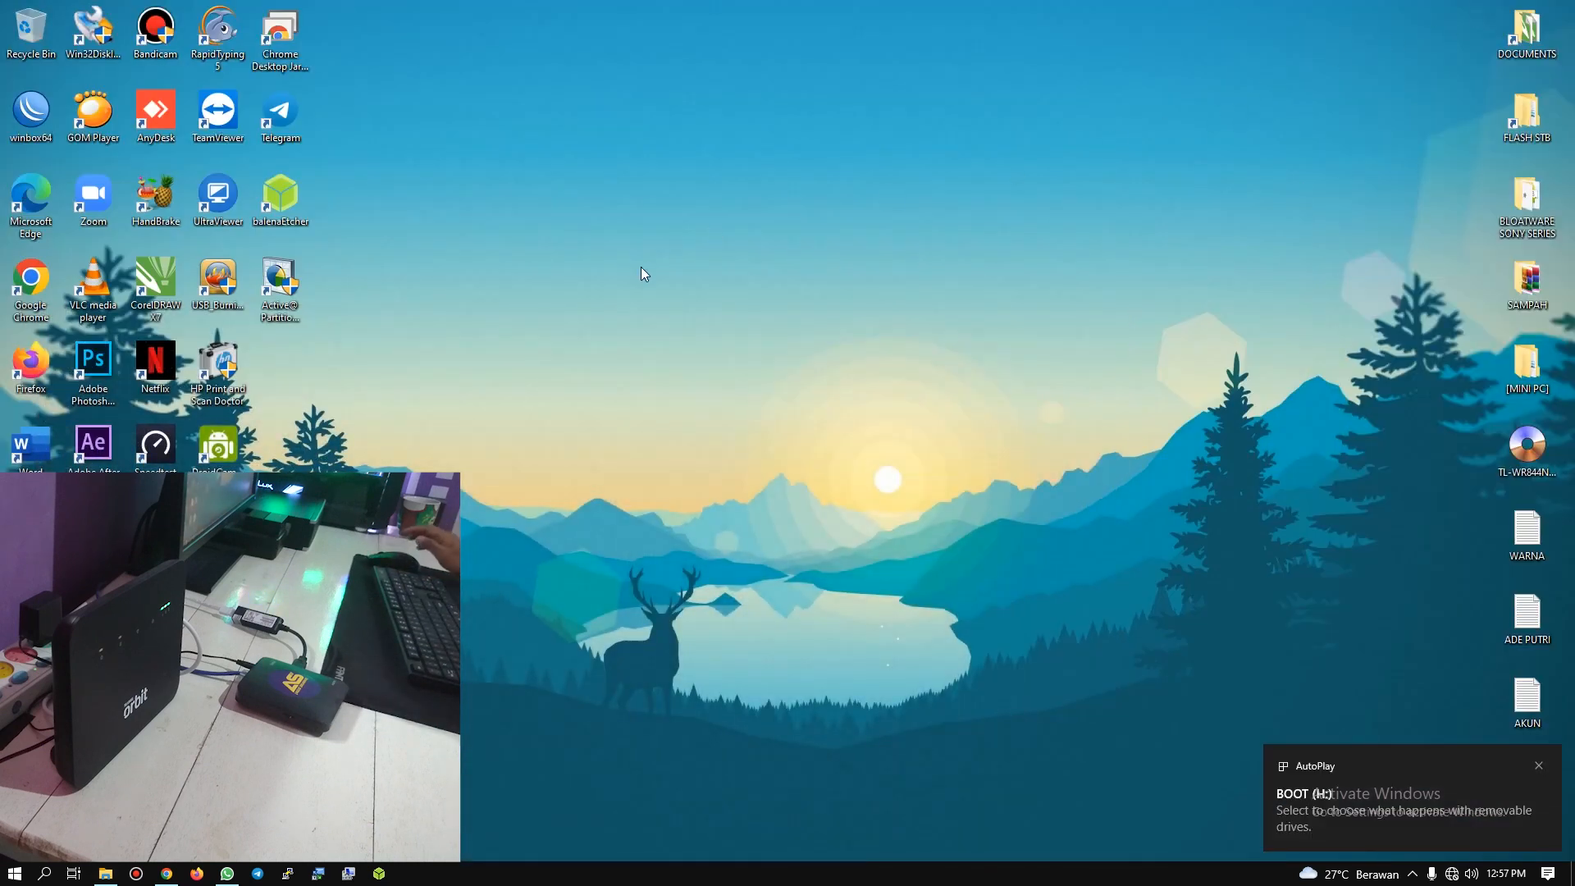
Step: Show the Active@ Partition Manager web page in the browser and return to the desktop
{"action": "left_click", "coordinate": [285, 295]}
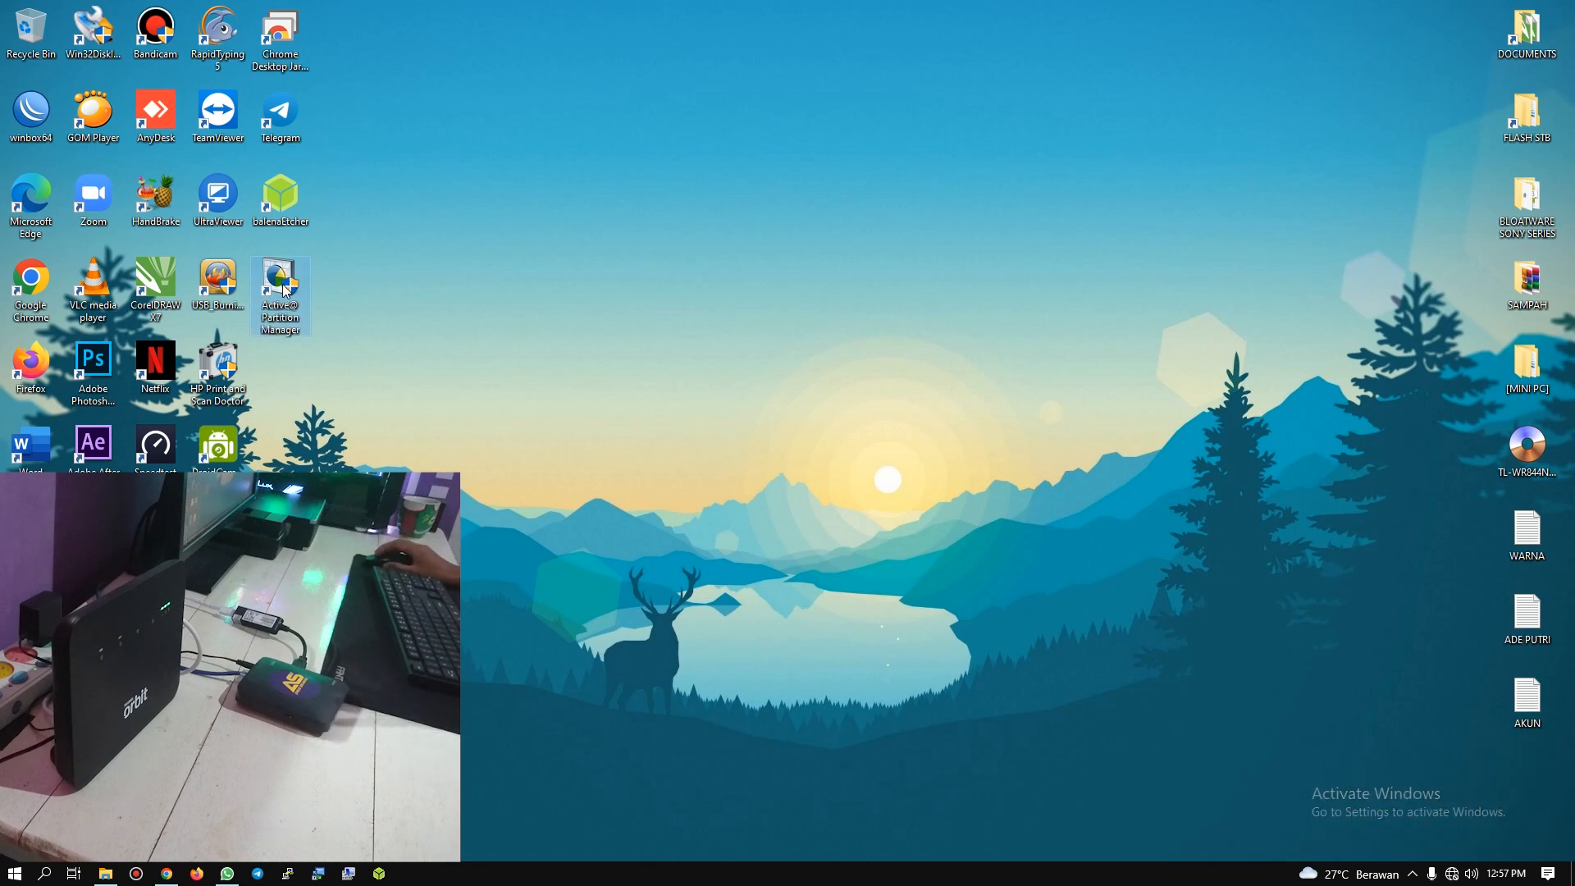
{"action": "left_click", "coordinate": [166, 874]}
{"action": "left_click", "coordinate": [129, 10]}
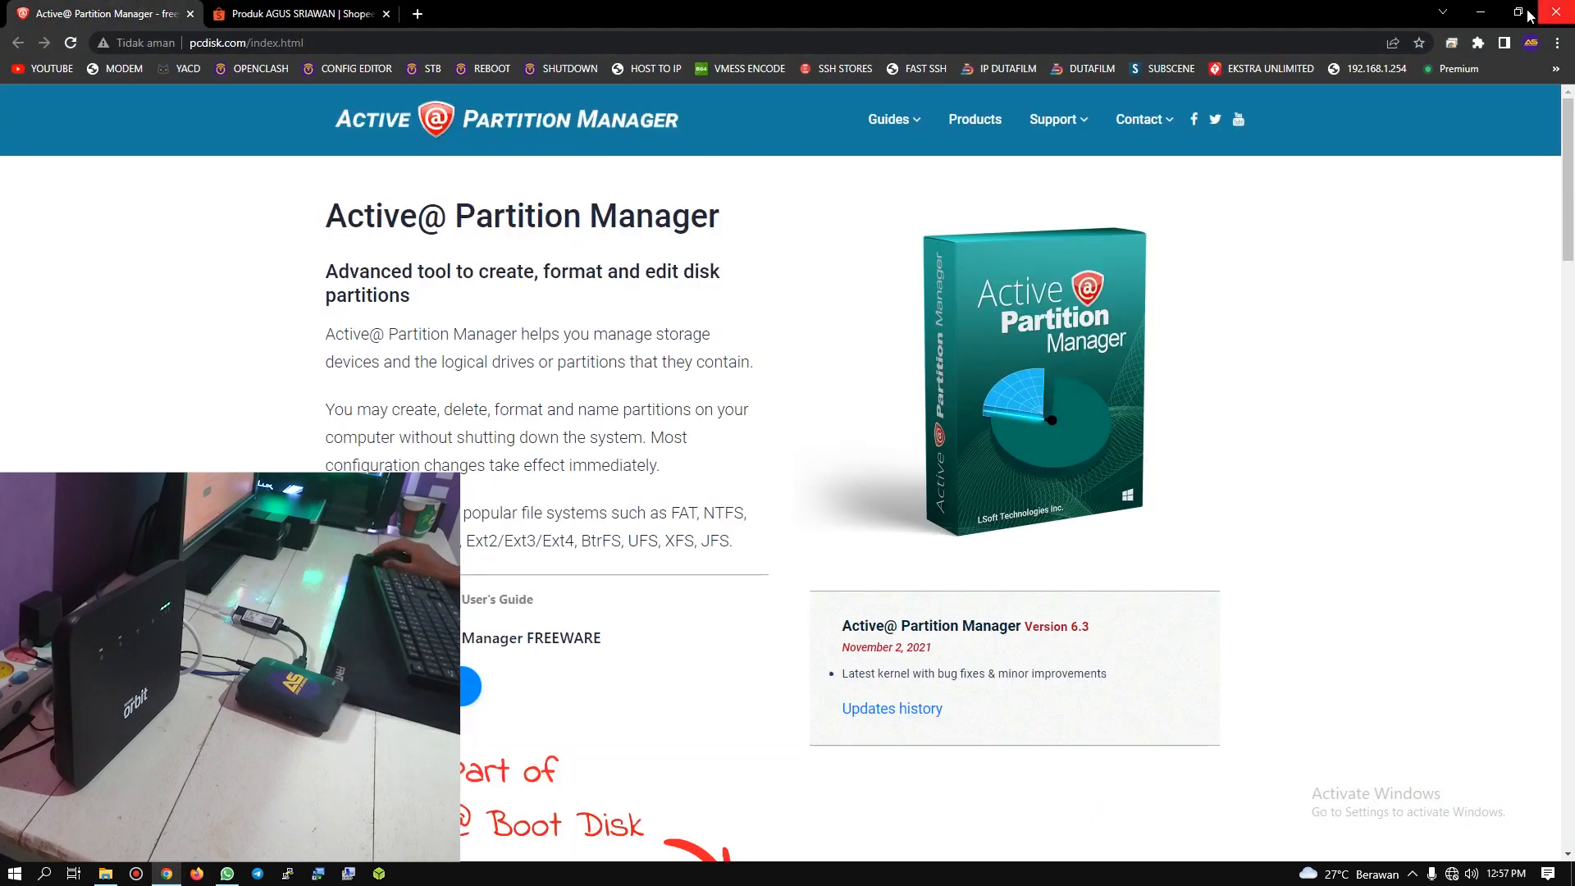
{"action": "left_click", "coordinate": [1480, 12]}
Step: Launch Active@ Partition Manager and dismiss the Open Disk Image wizard to reach the disk layout
{"action": "double_click", "coordinate": [305, 300]}
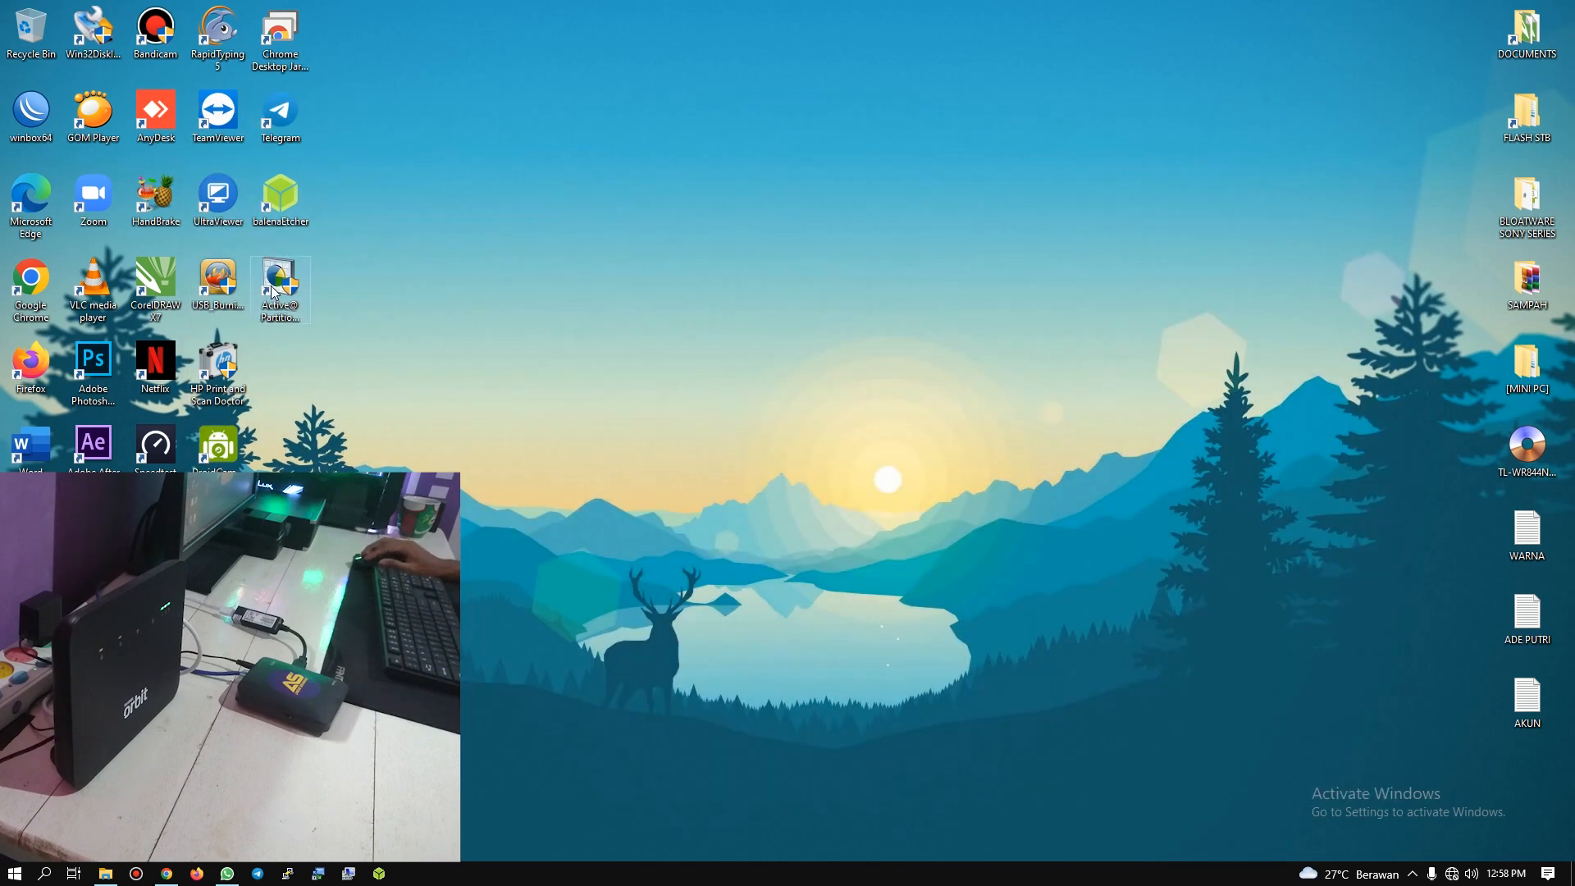
{"action": "left_click", "coordinate": [277, 287]}
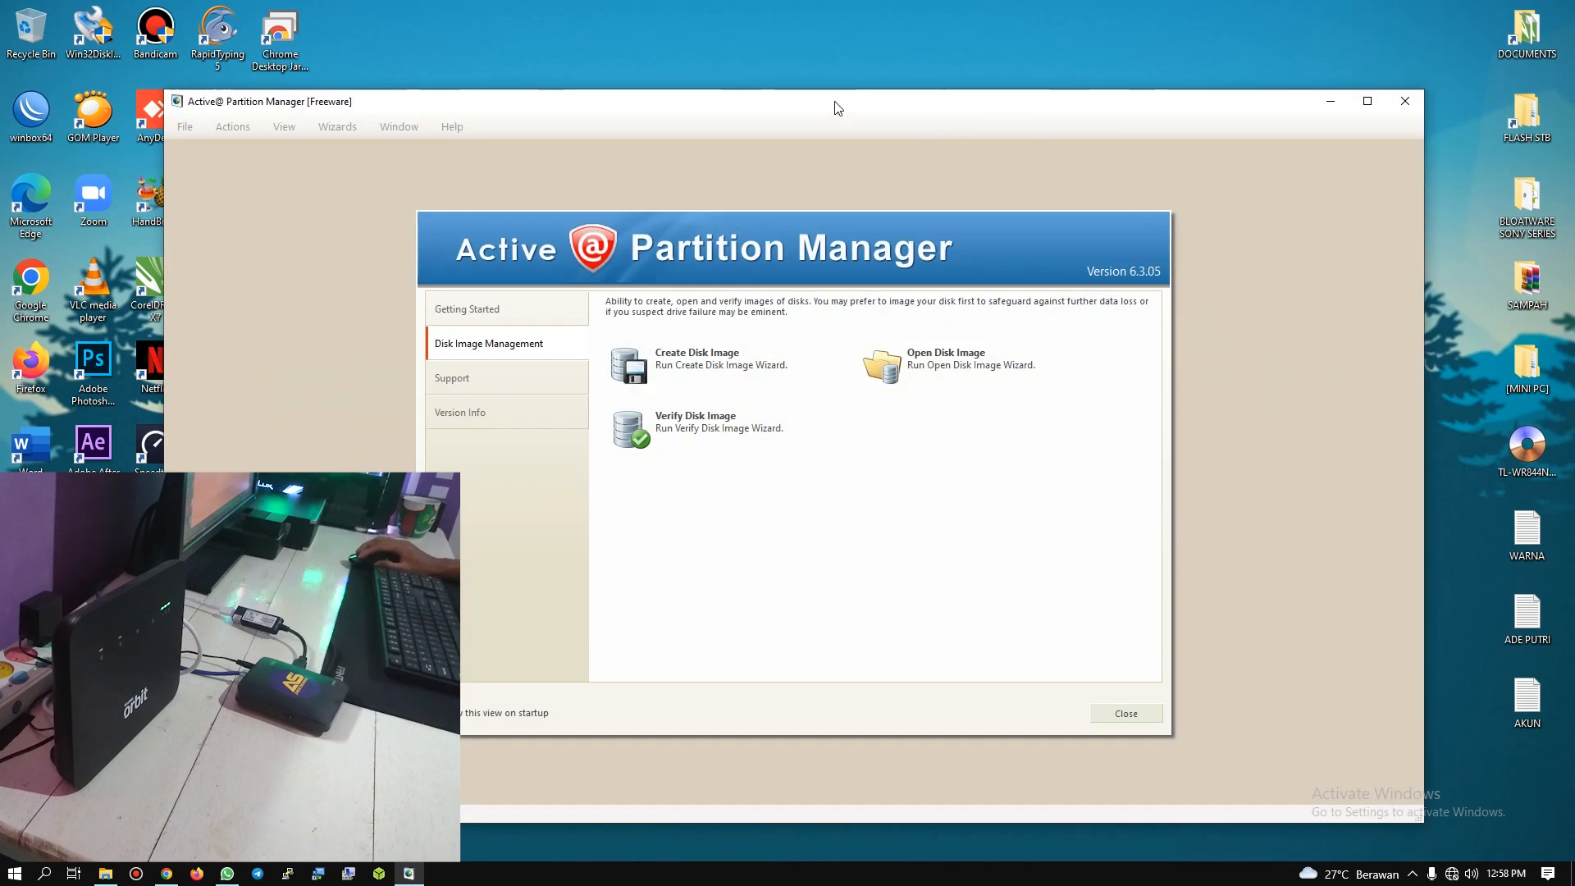
{"action": "left_click_drag", "start_coordinate": [837, 105], "coordinate": [932, 109]}
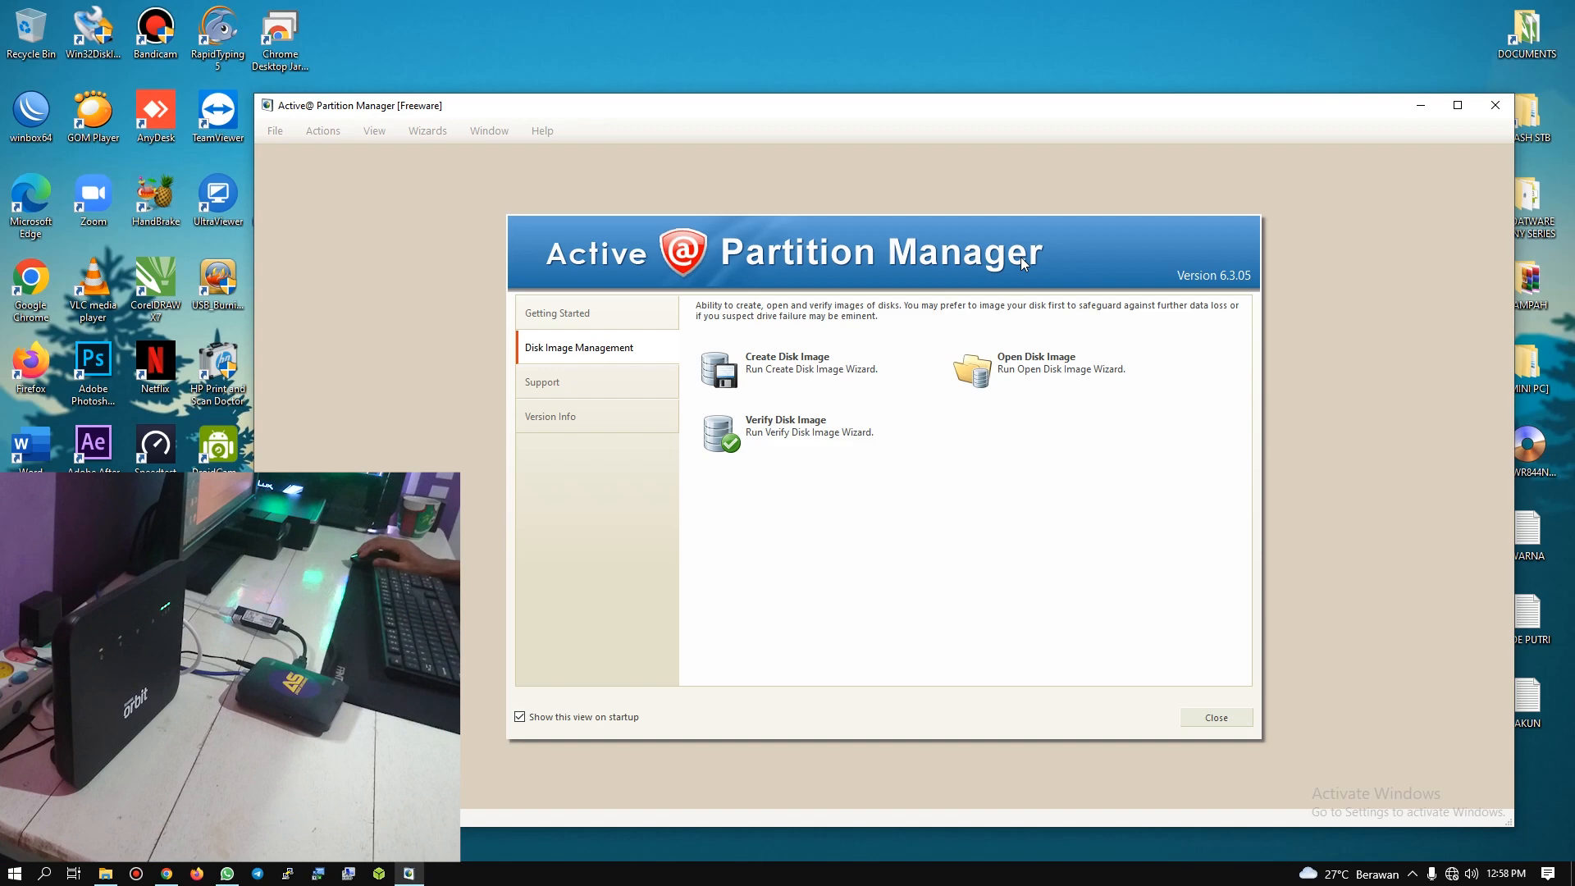
{"action": "left_click", "coordinate": [1025, 367]}
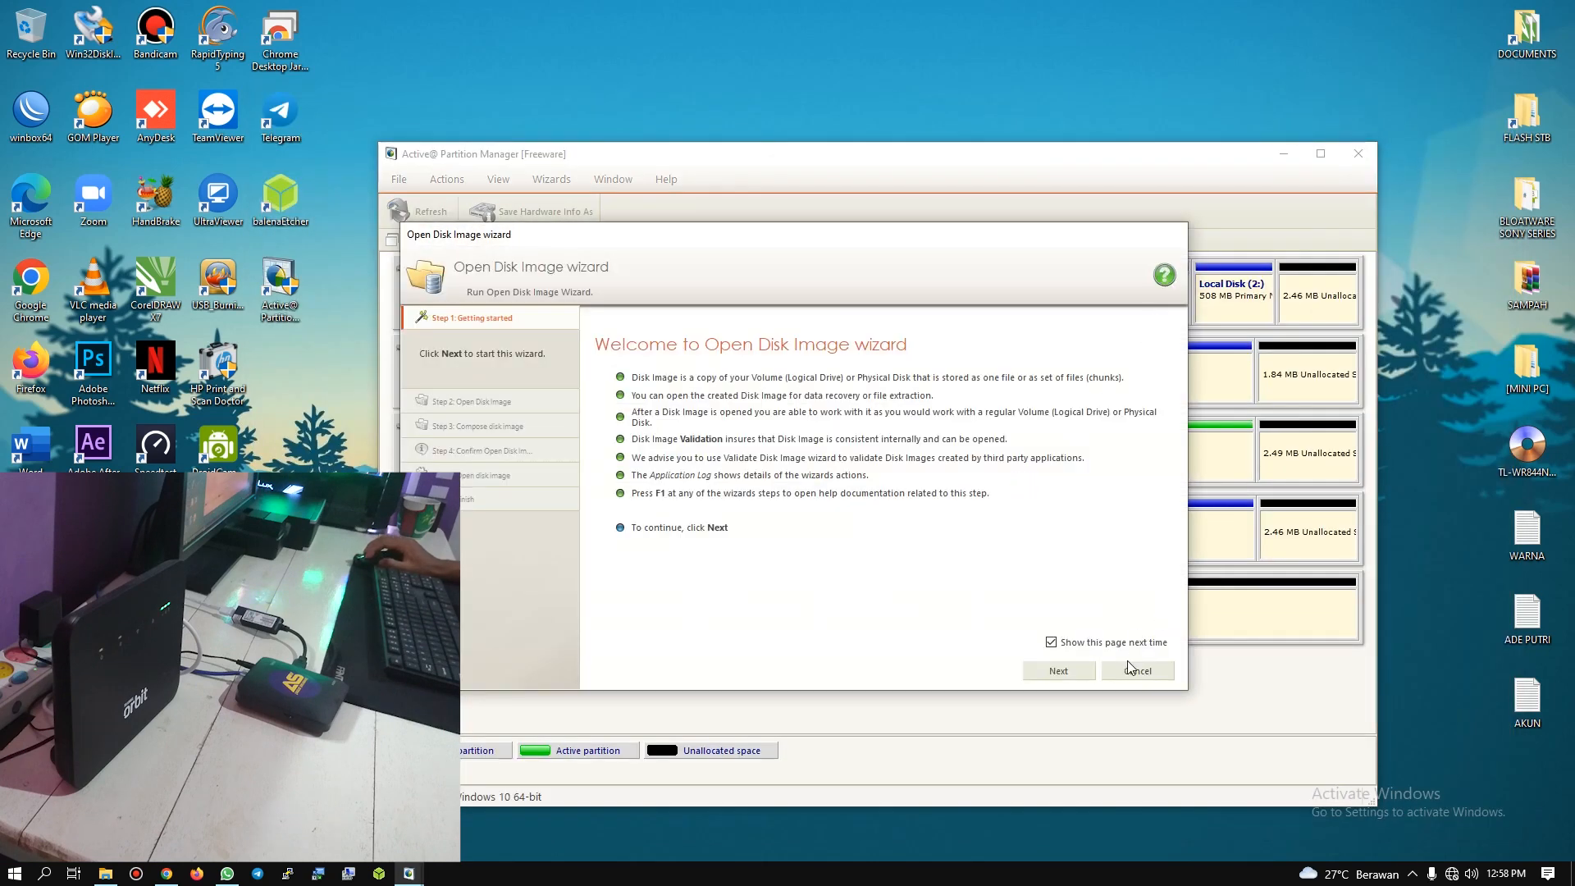
{"action": "left_click", "coordinate": [1131, 673]}
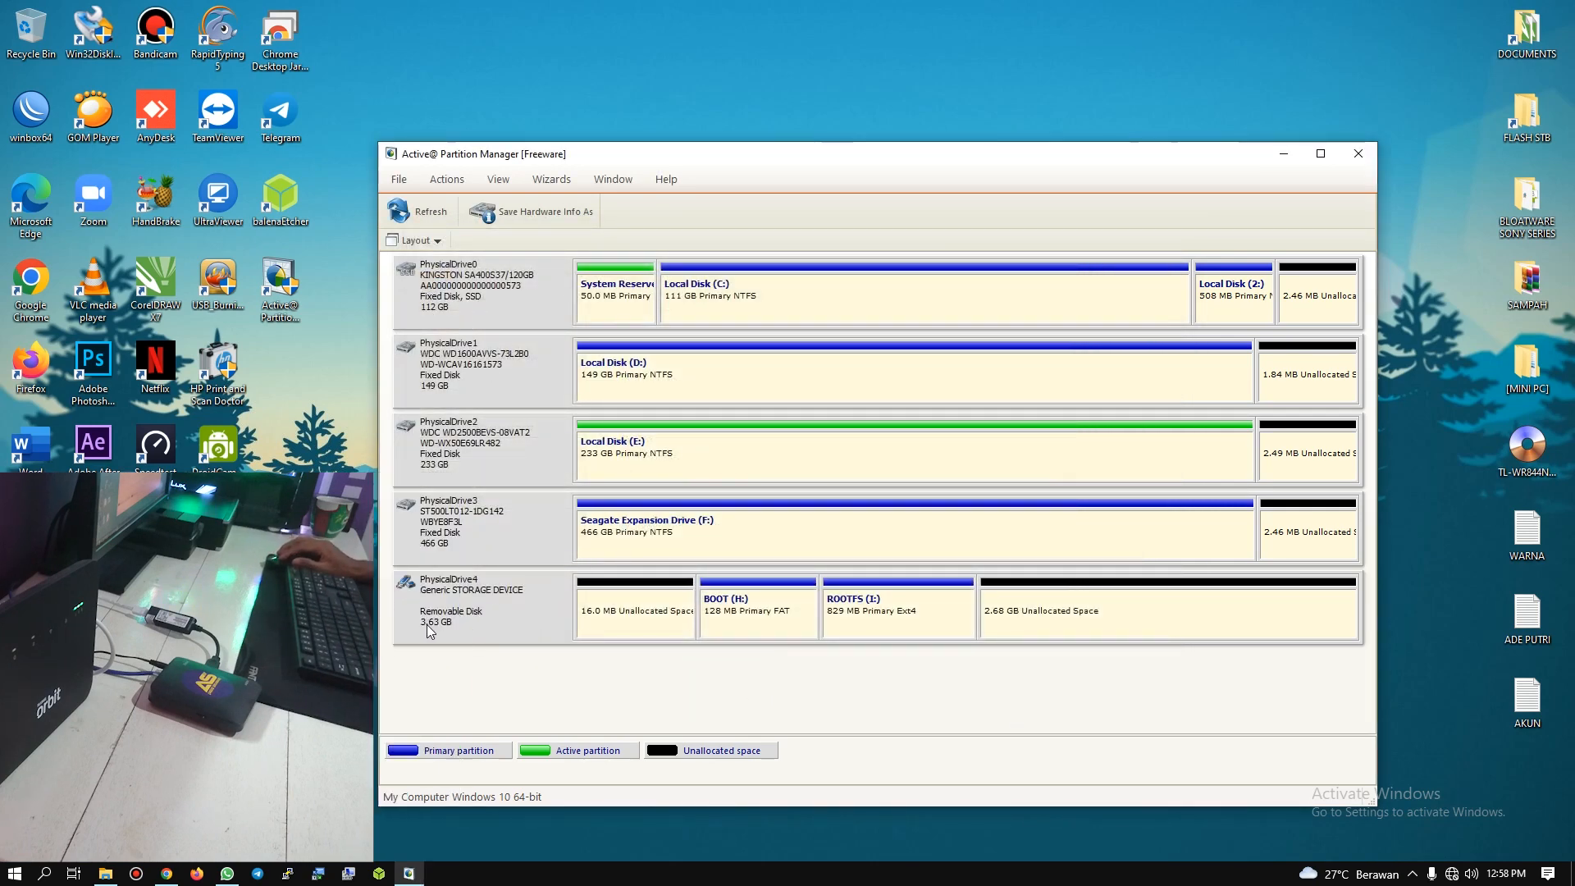
Step: Examine the BOOT partition and unallocated space on removable PhysicalDrive4, comparing them with the drives under This PC
{"action": "left_click", "coordinate": [751, 623]}
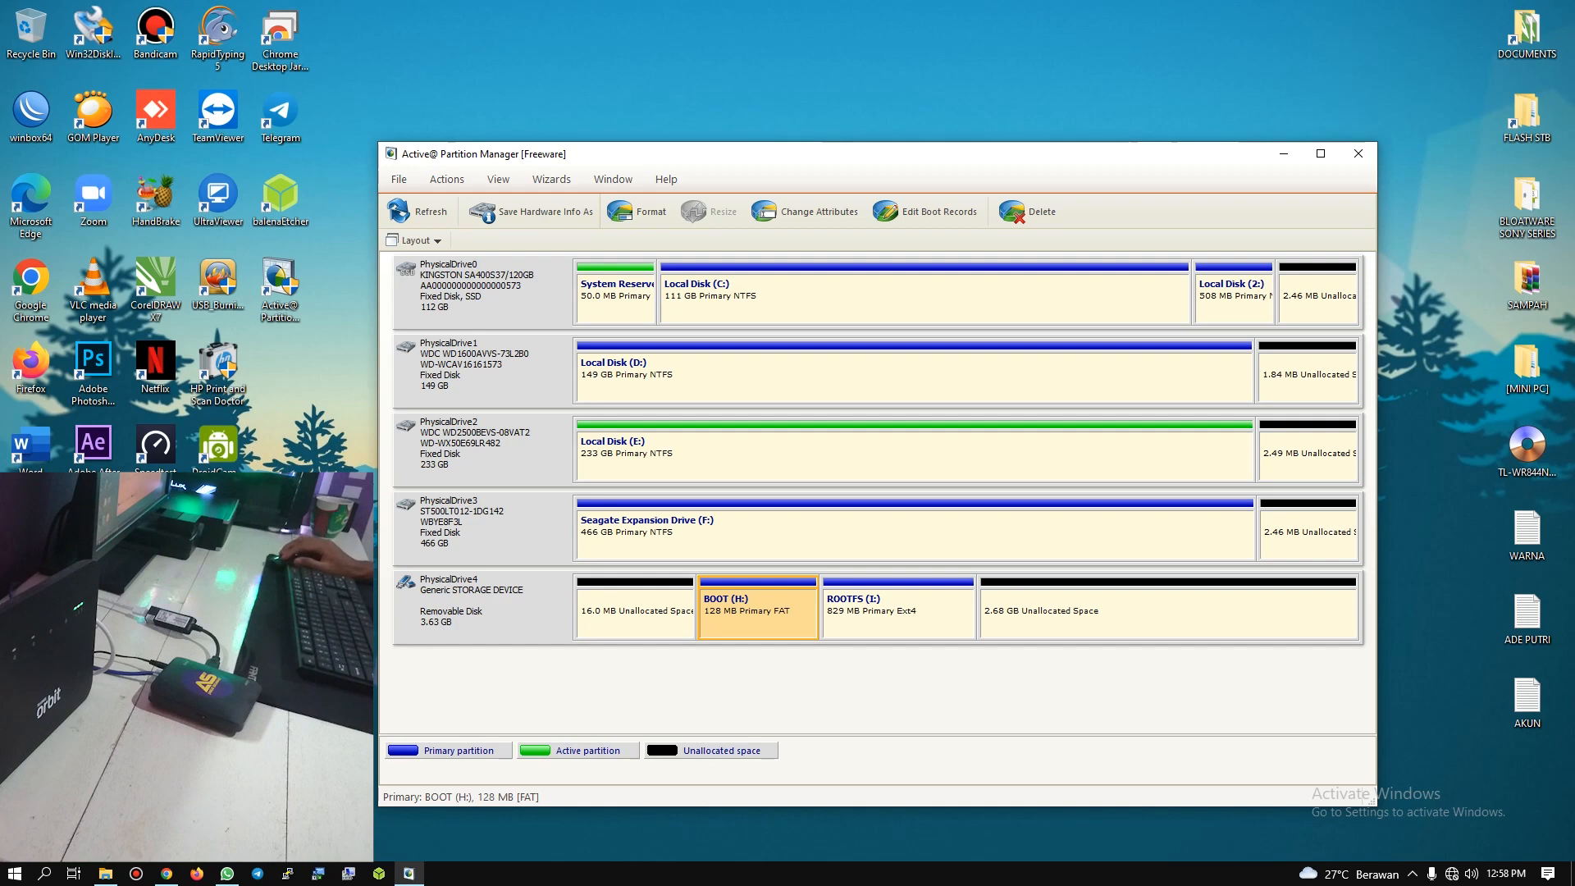
{"action": "left_click", "coordinate": [120, 876]}
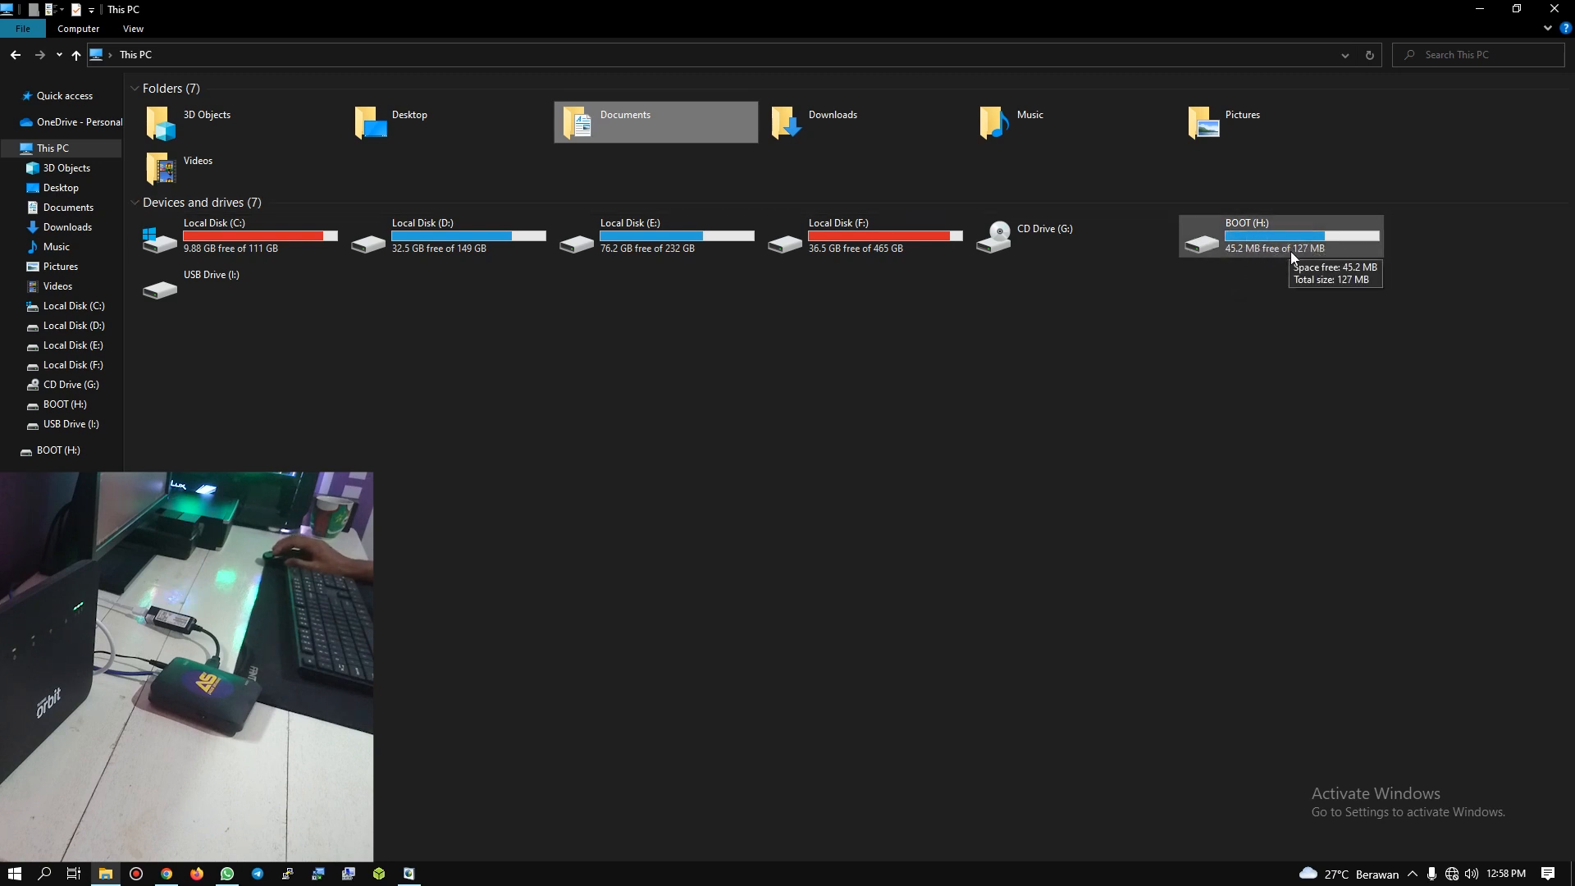
{"action": "left_click", "coordinate": [1470, 10]}
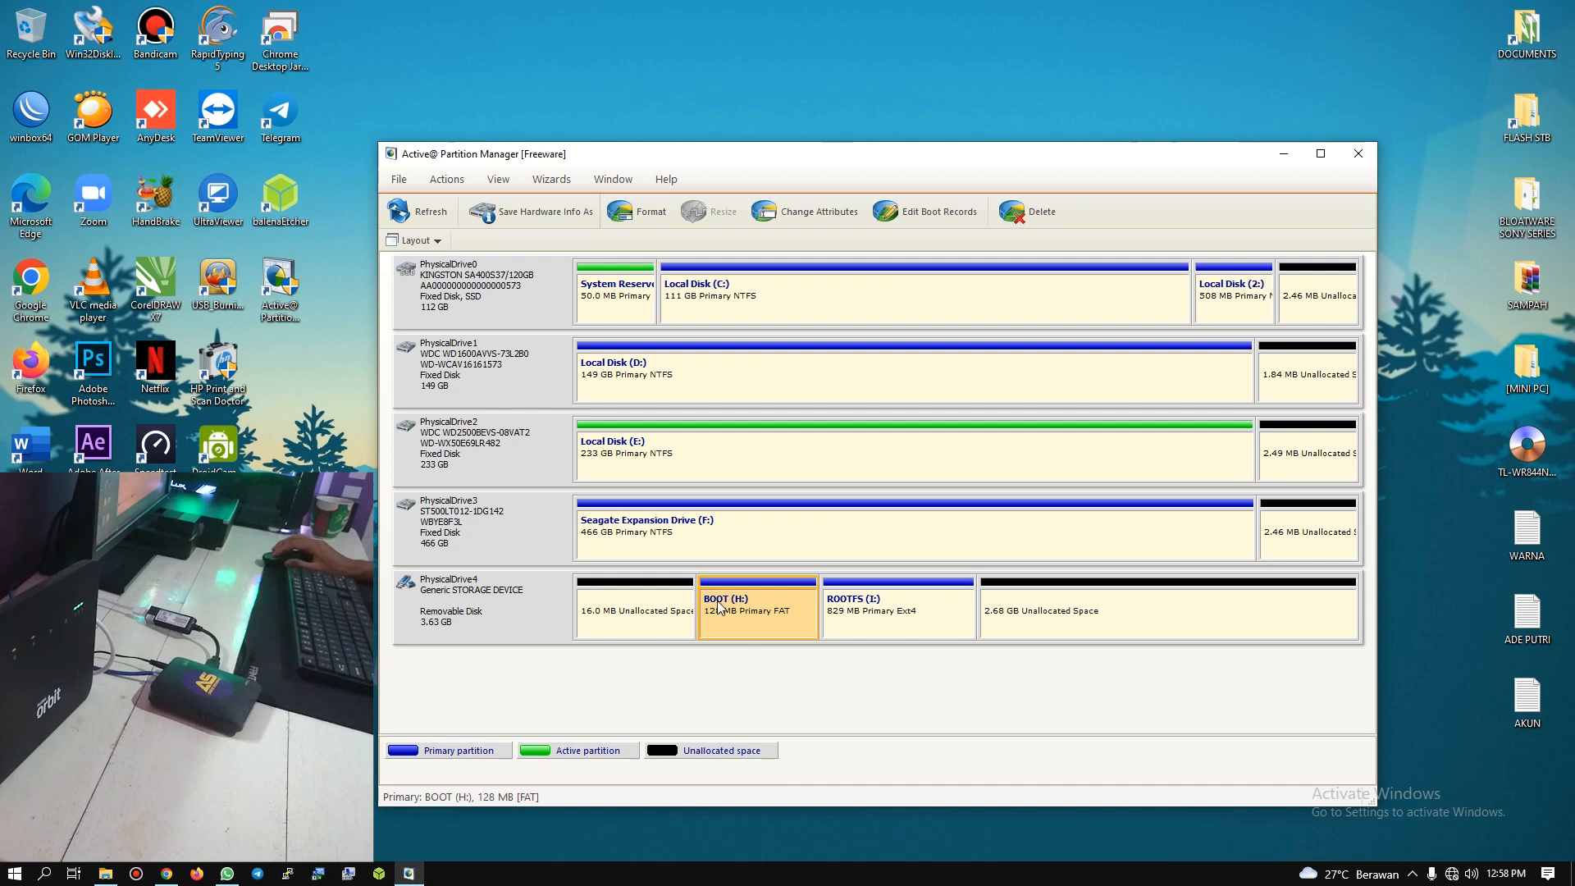
{"action": "left_click", "coordinate": [648, 611]}
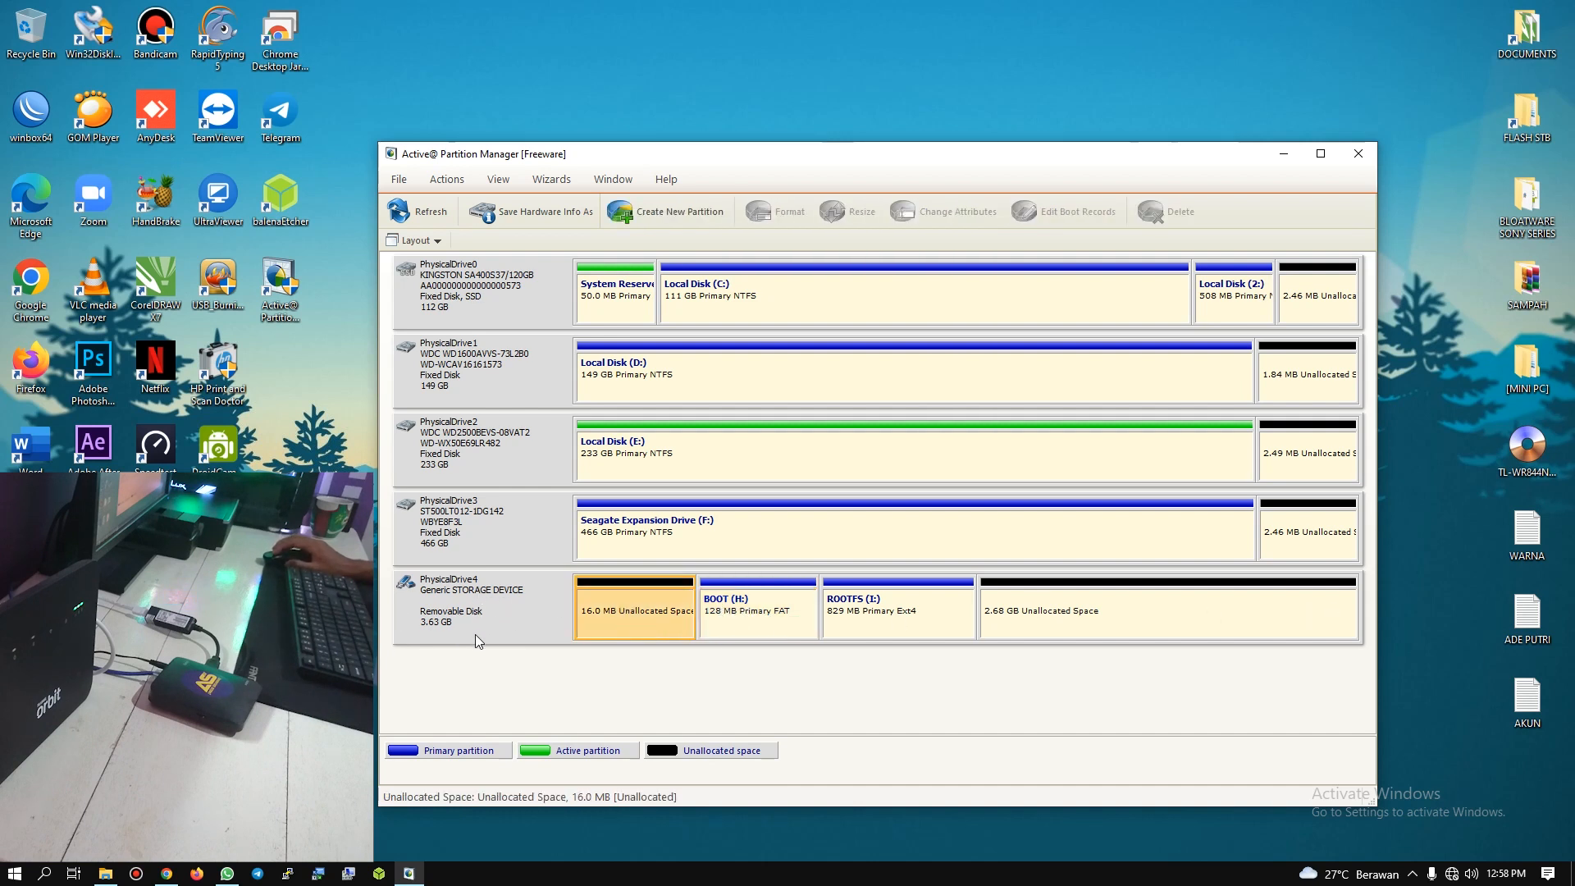
{"action": "left_click", "coordinate": [601, 671]}
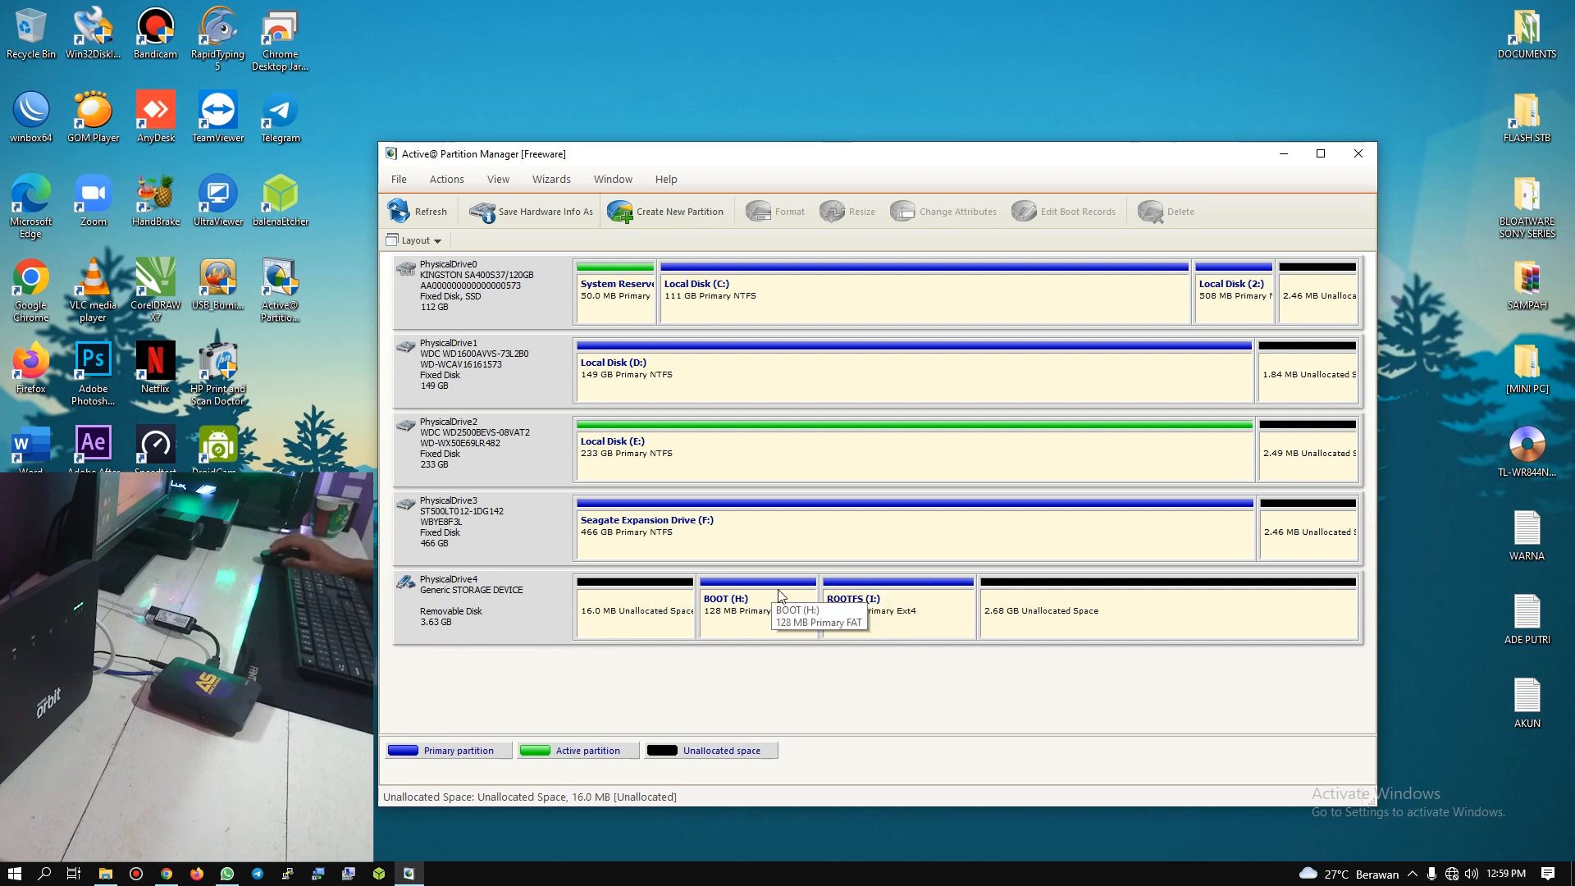
Step: Delete the ROOTFS (I:) partition from PhysicalDrive4 without saving a partition backup file
{"action": "left_click", "coordinate": [885, 600]}
{"action": "right_click", "coordinate": [885, 599]}
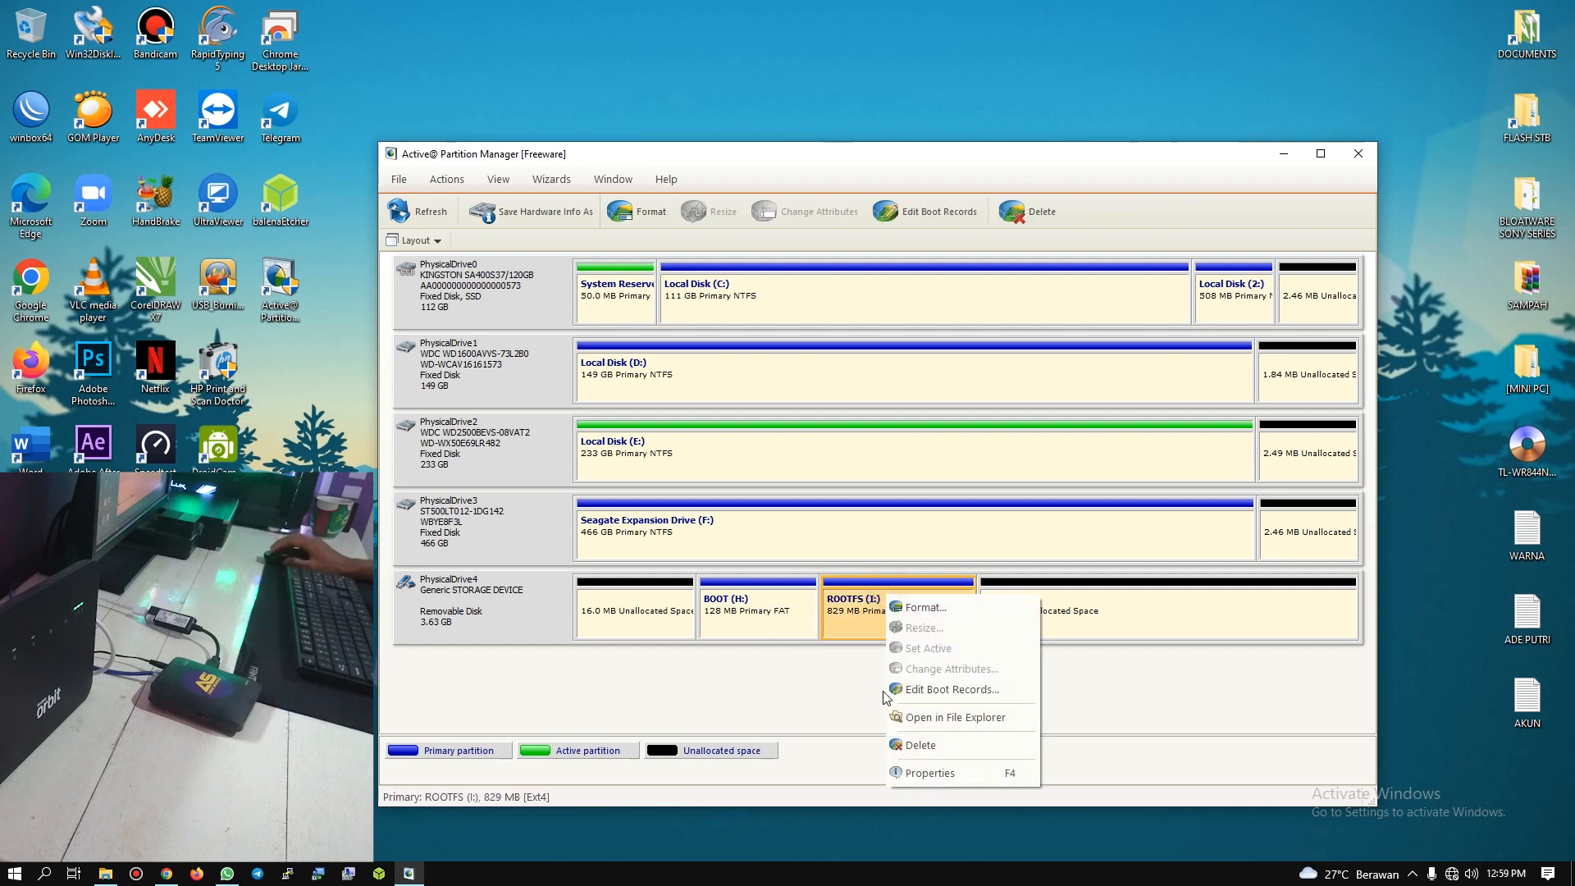
{"action": "left_click", "coordinate": [909, 745]}
{"action": "left_click", "coordinate": [864, 457]}
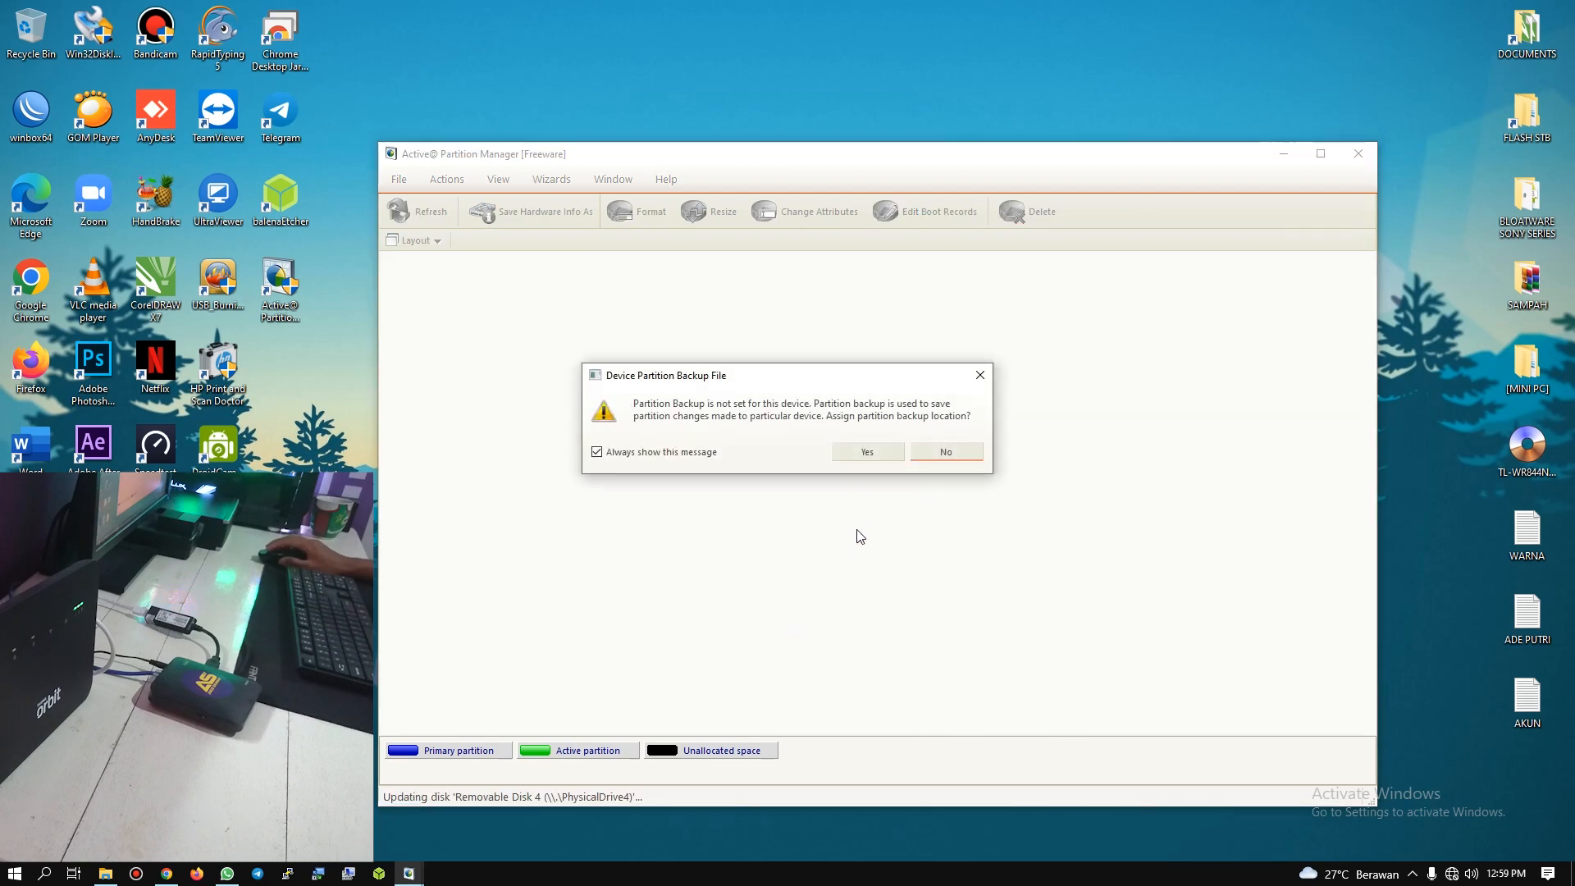
{"action": "left_click", "coordinate": [867, 452]}
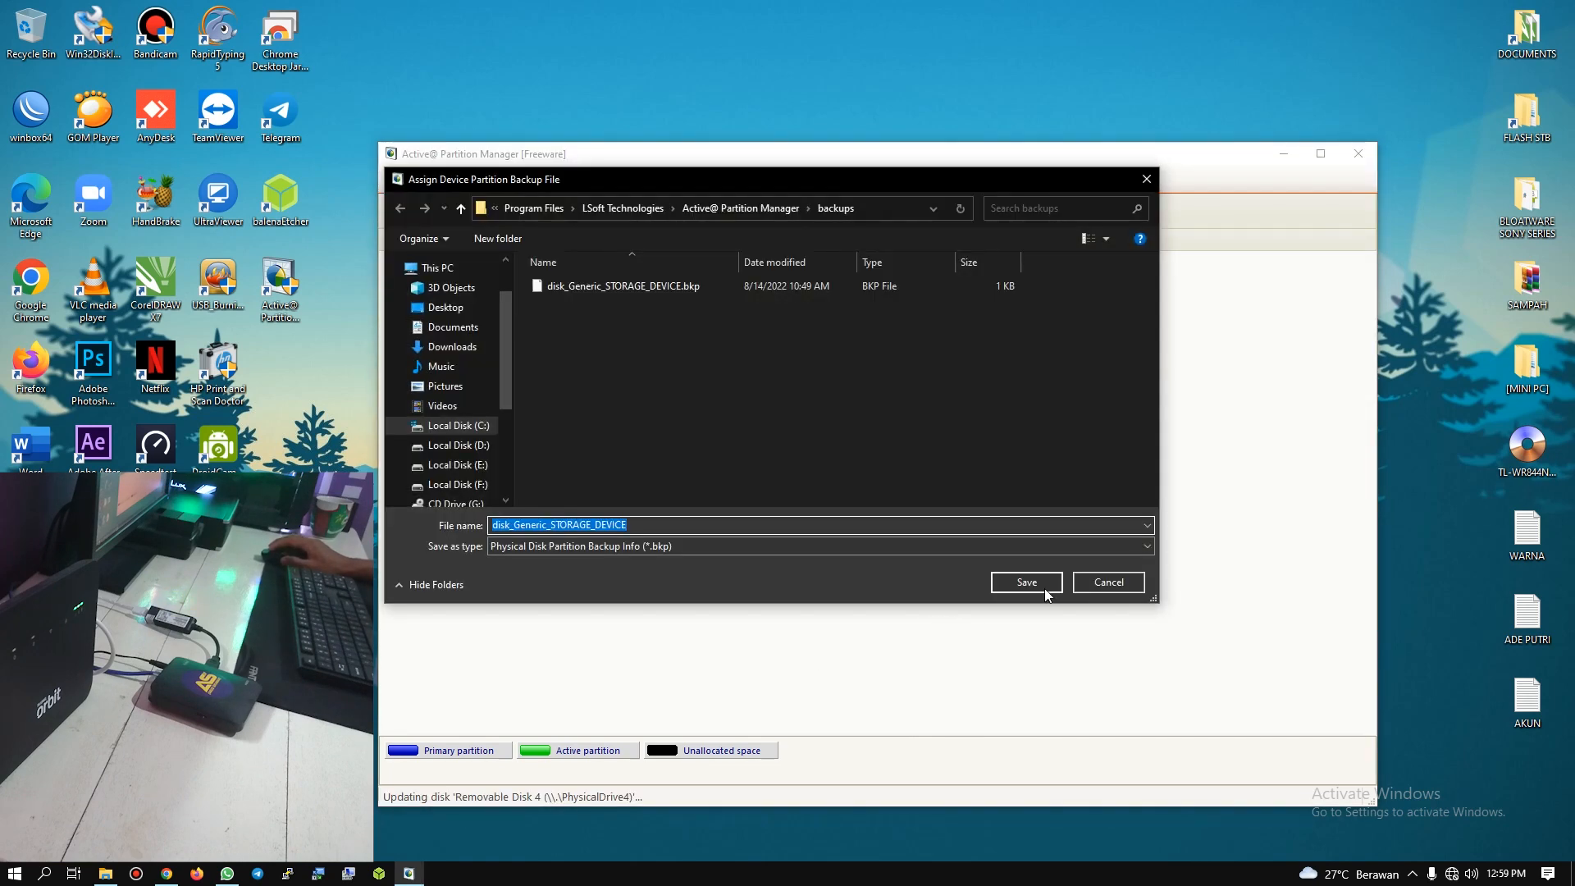
{"action": "left_click", "coordinate": [1083, 582]}
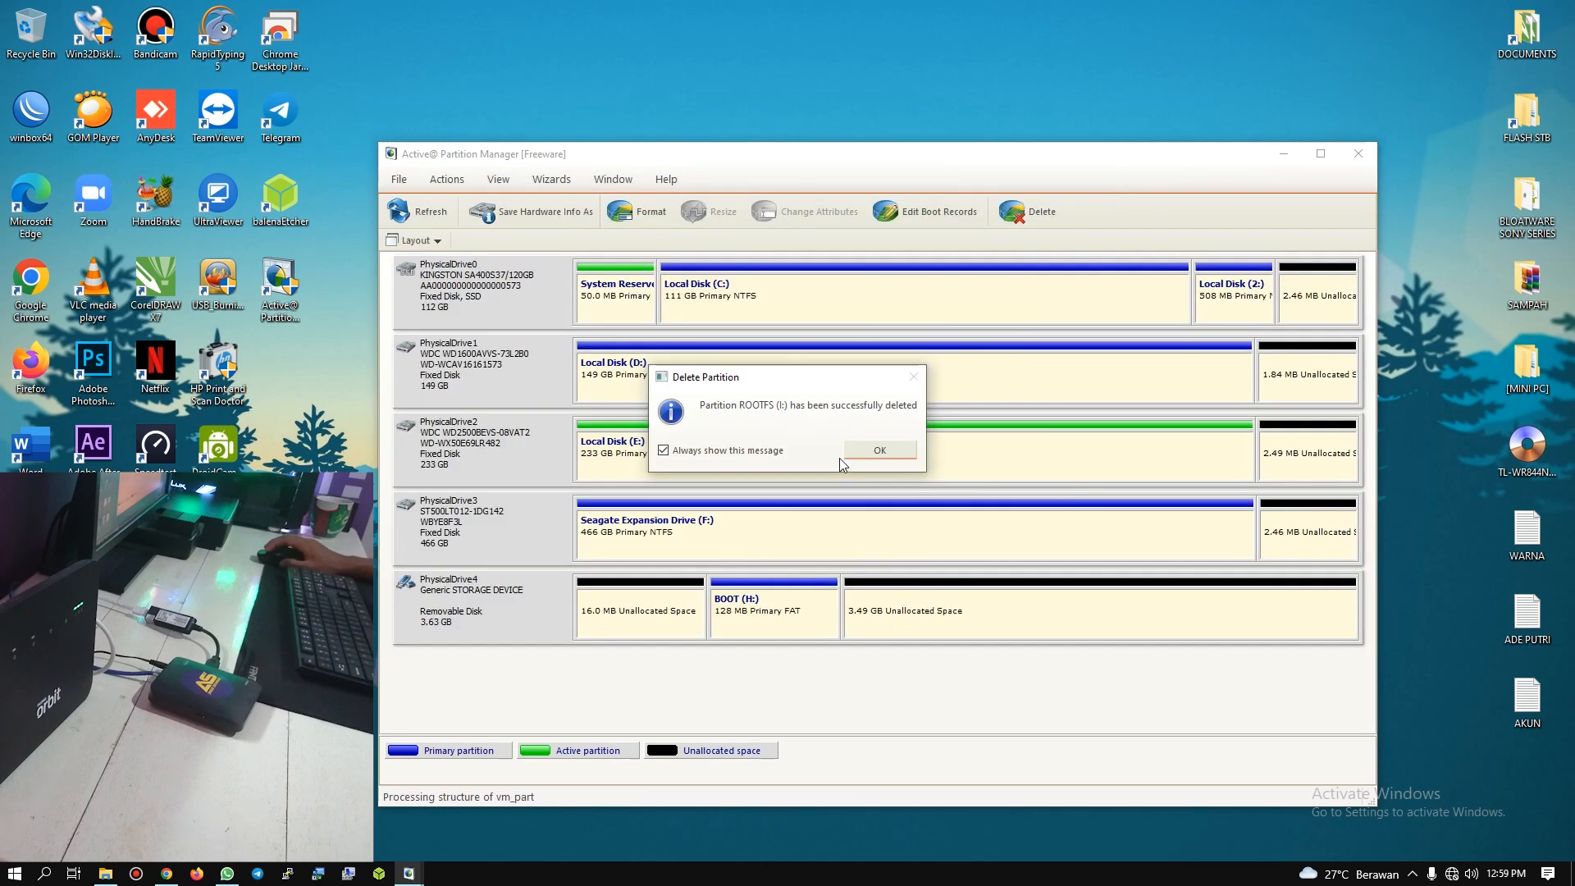
{"action": "left_click", "coordinate": [870, 451]}
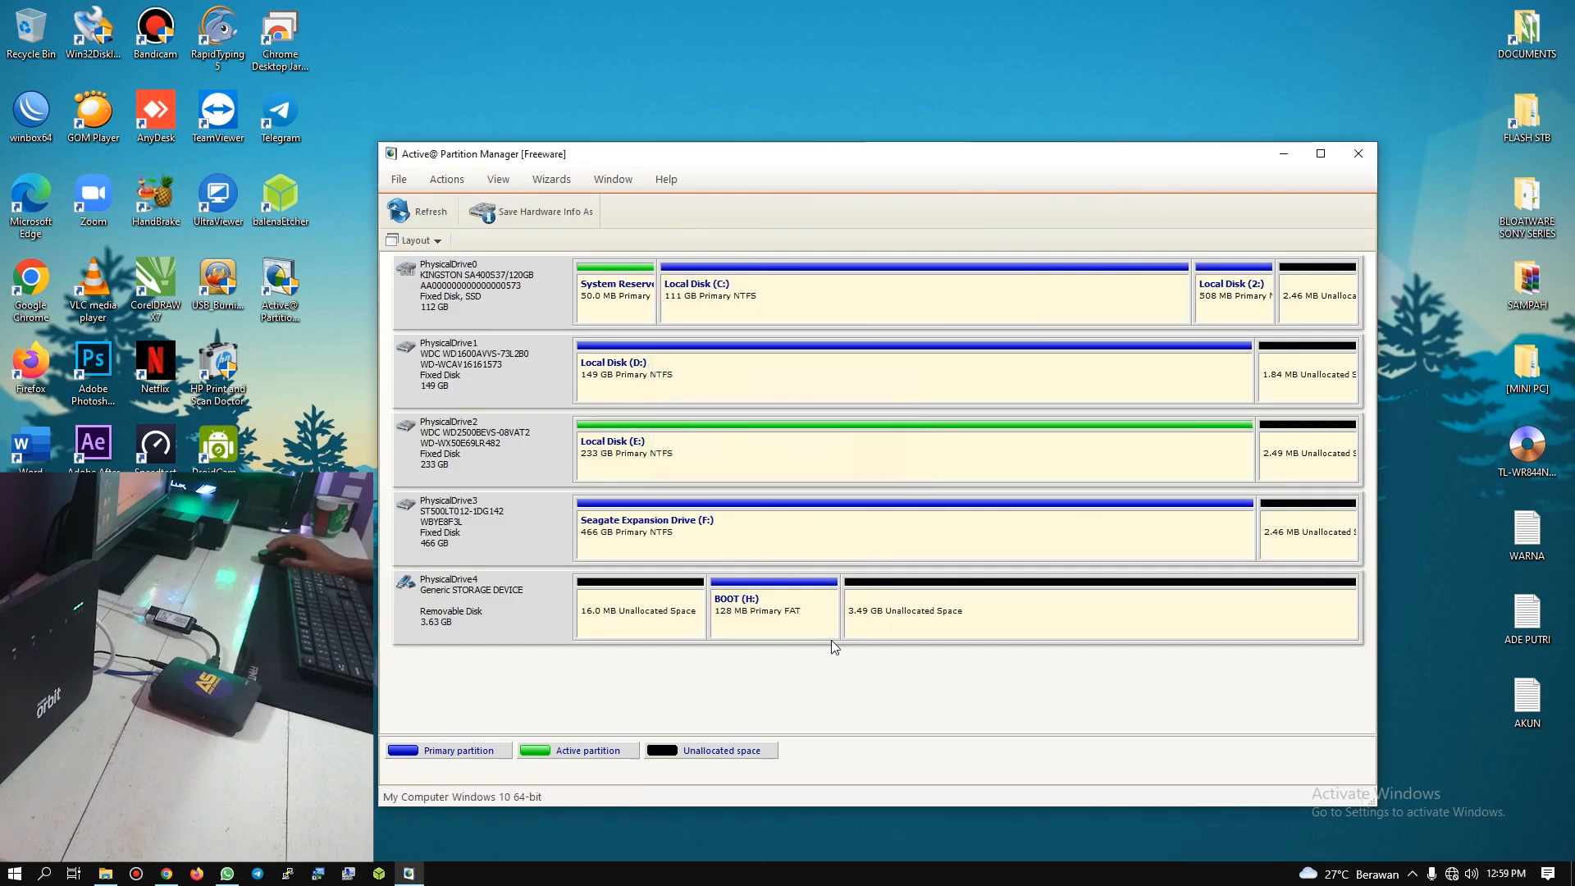
Step: Delete the BOOT (H:) partition from PhysicalDrive4, declining to assign a partition backup location
{"action": "right_click", "coordinate": [758, 605]}
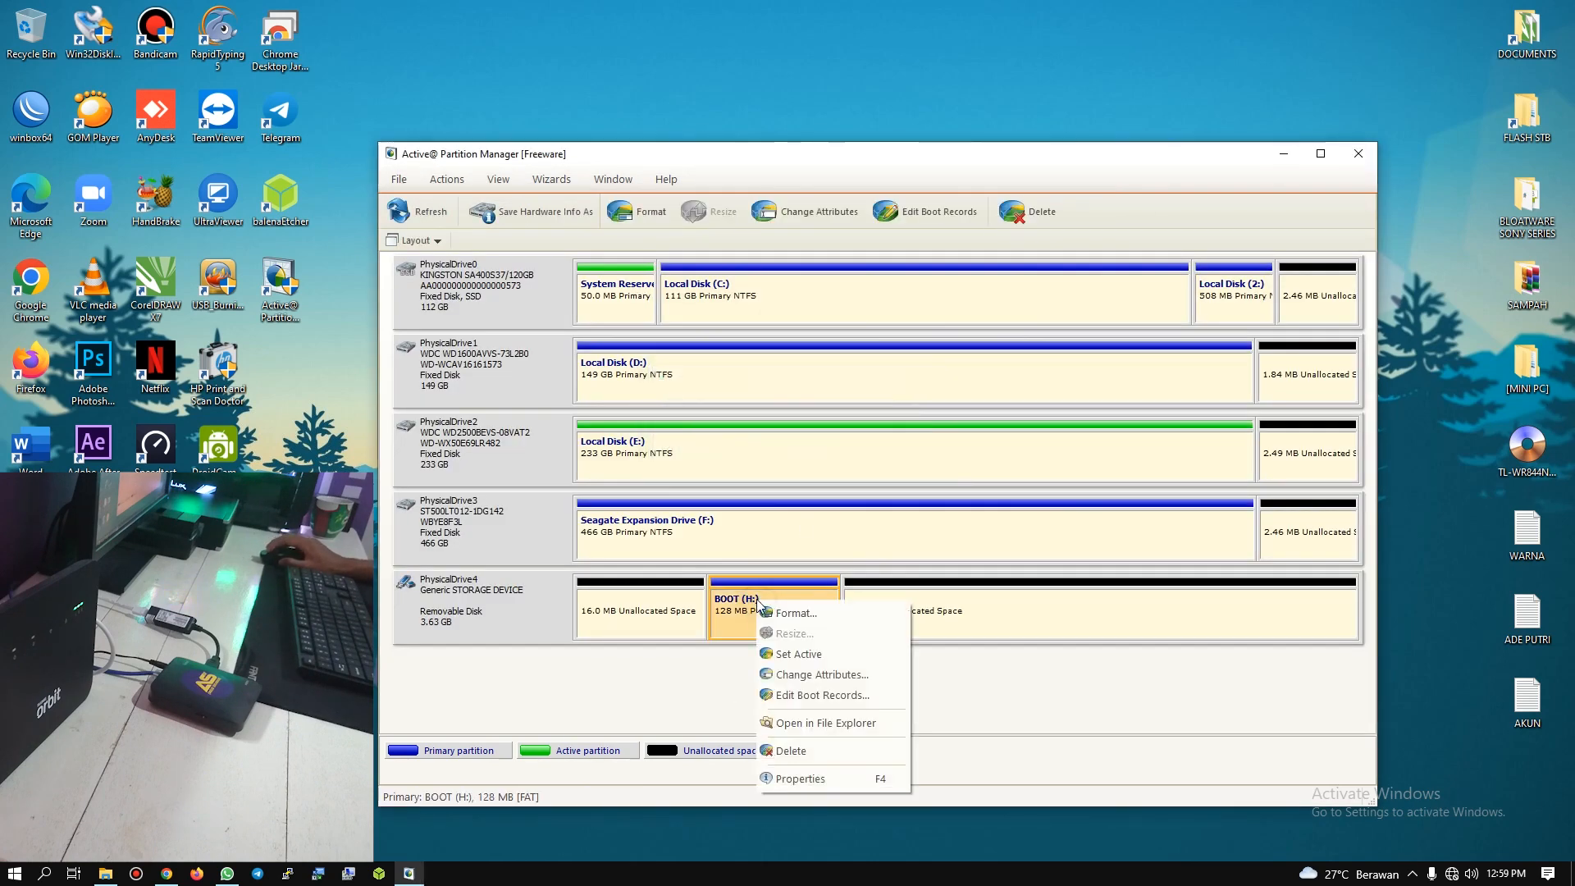
{"action": "left_click", "coordinate": [787, 749]}
{"action": "left_click", "coordinate": [887, 458]}
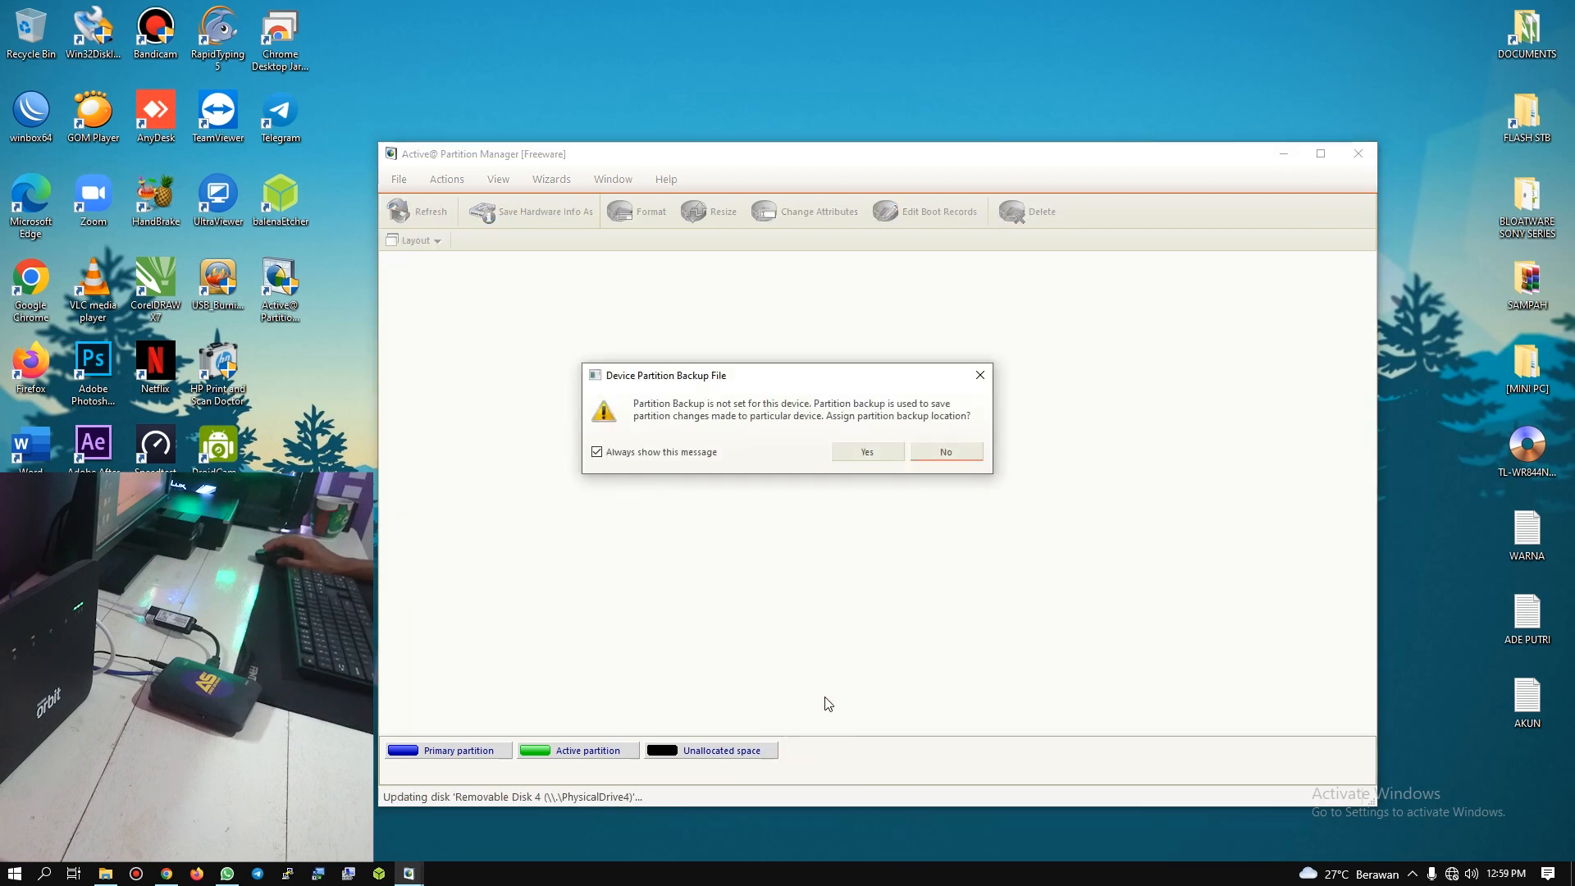
{"action": "left_click", "coordinate": [937, 456]}
{"action": "left_click", "coordinate": [874, 454]}
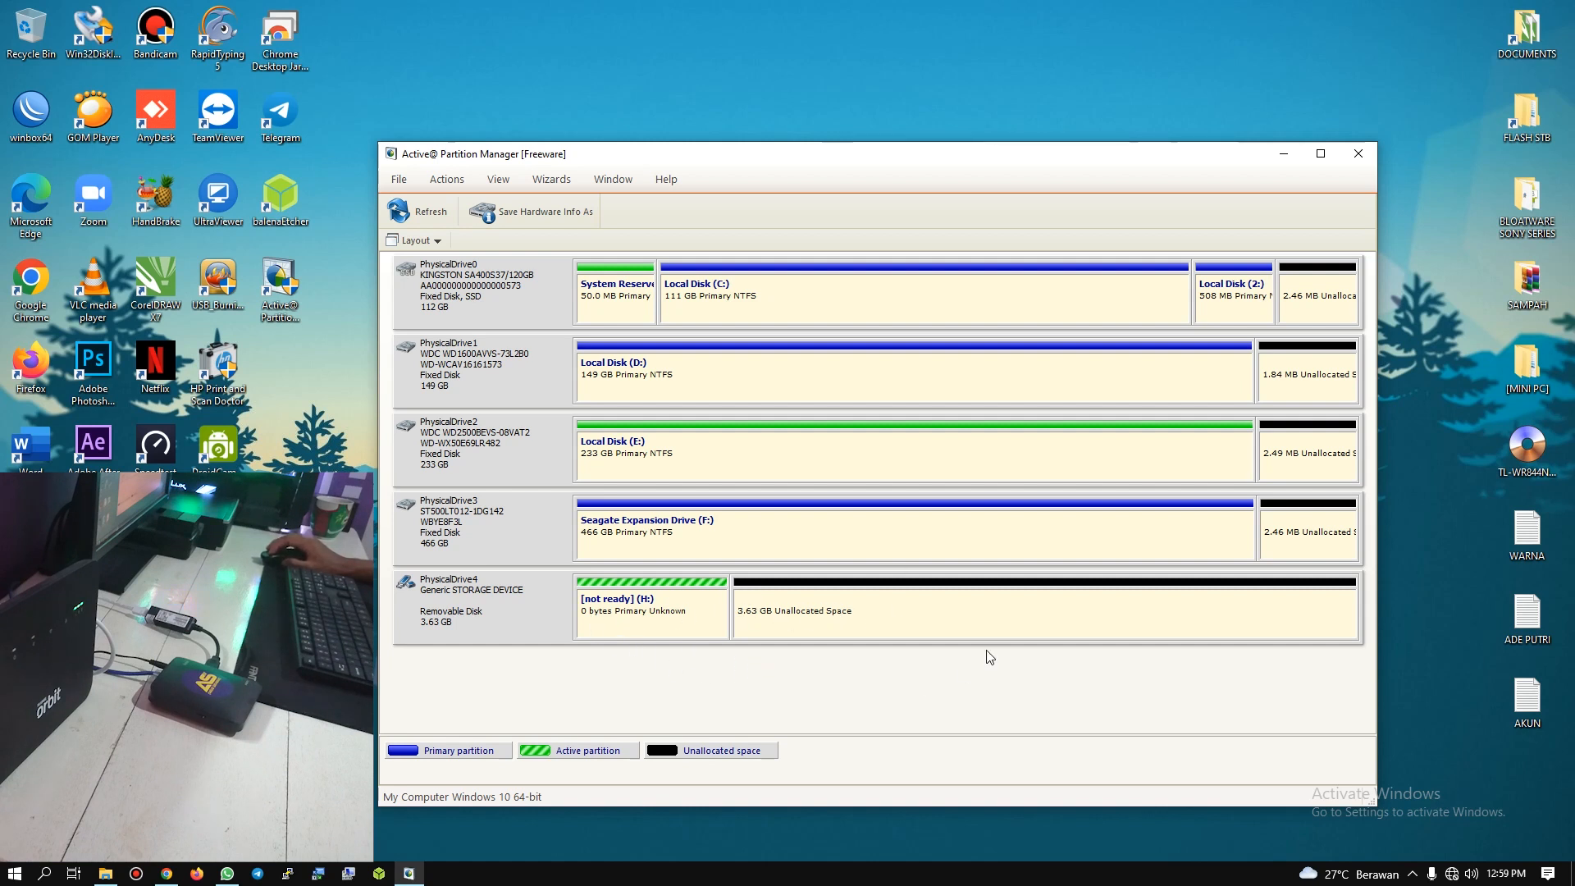
Step: Switch to File Explorer, refresh the This PC drive list to check the card, and return to the partition layout
{"action": "right_click", "coordinate": [830, 611]}
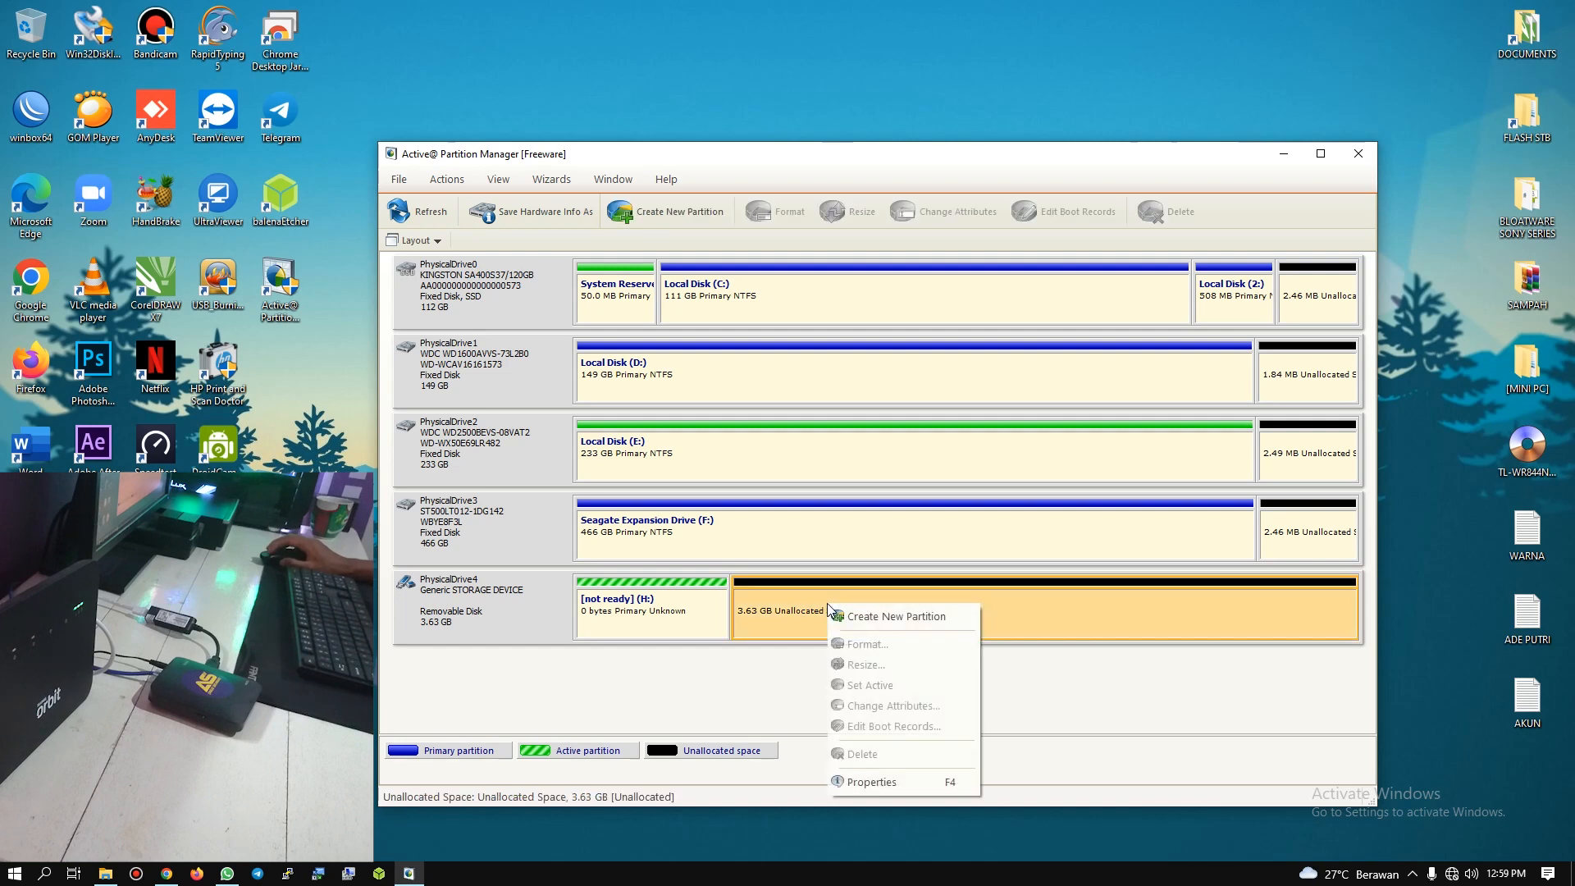
{"action": "key", "text": "alt+Tab"}
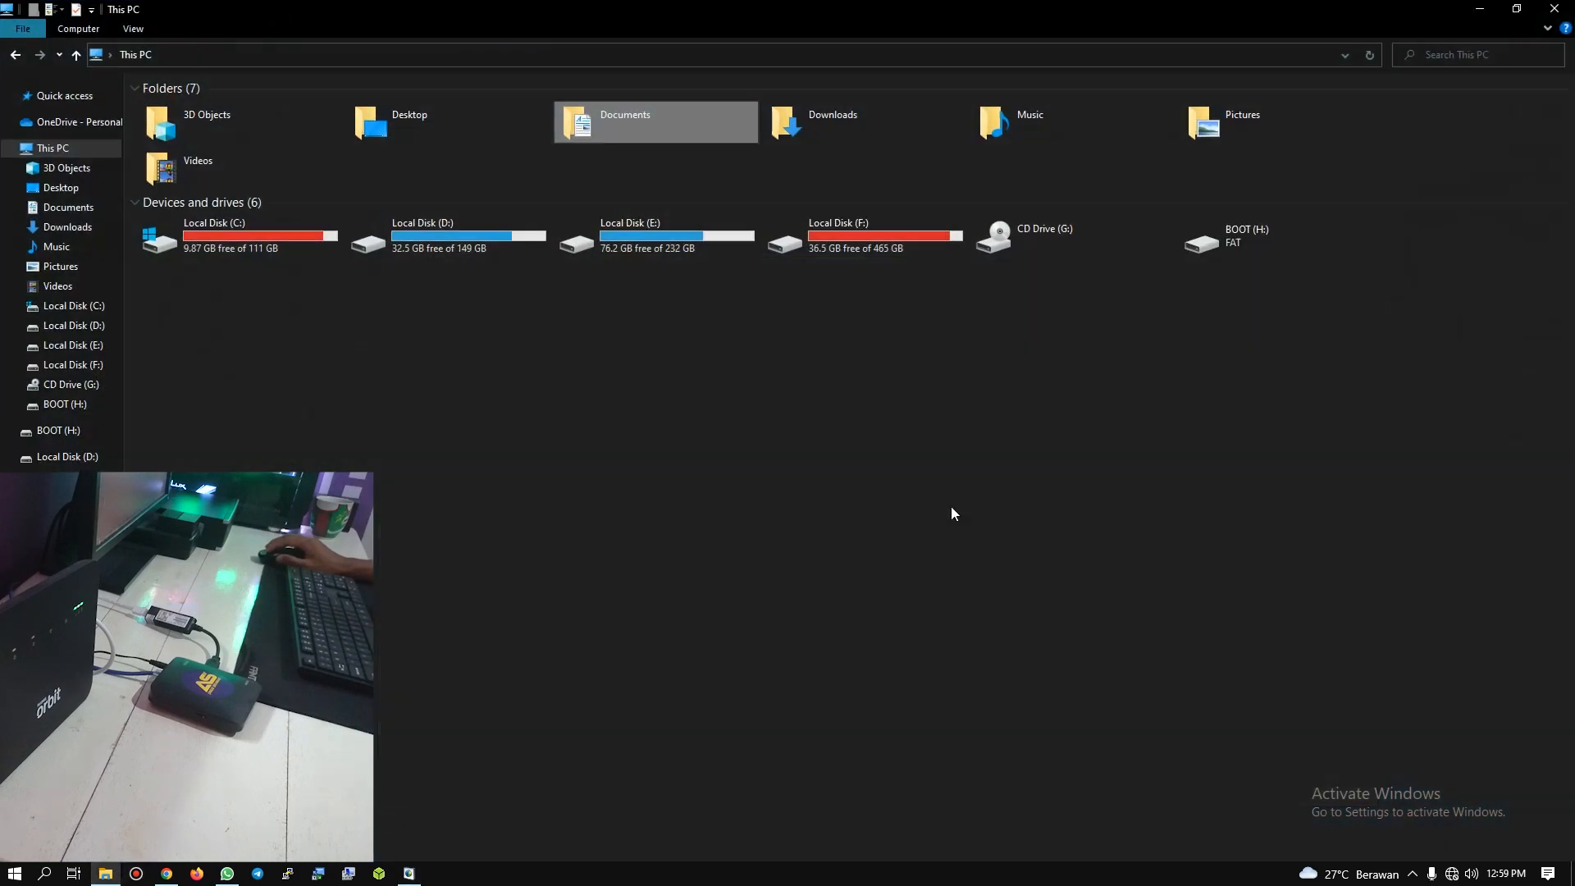
{"action": "right_click", "coordinate": [1160, 361]}
{"action": "left_click", "coordinate": [1098, 424]}
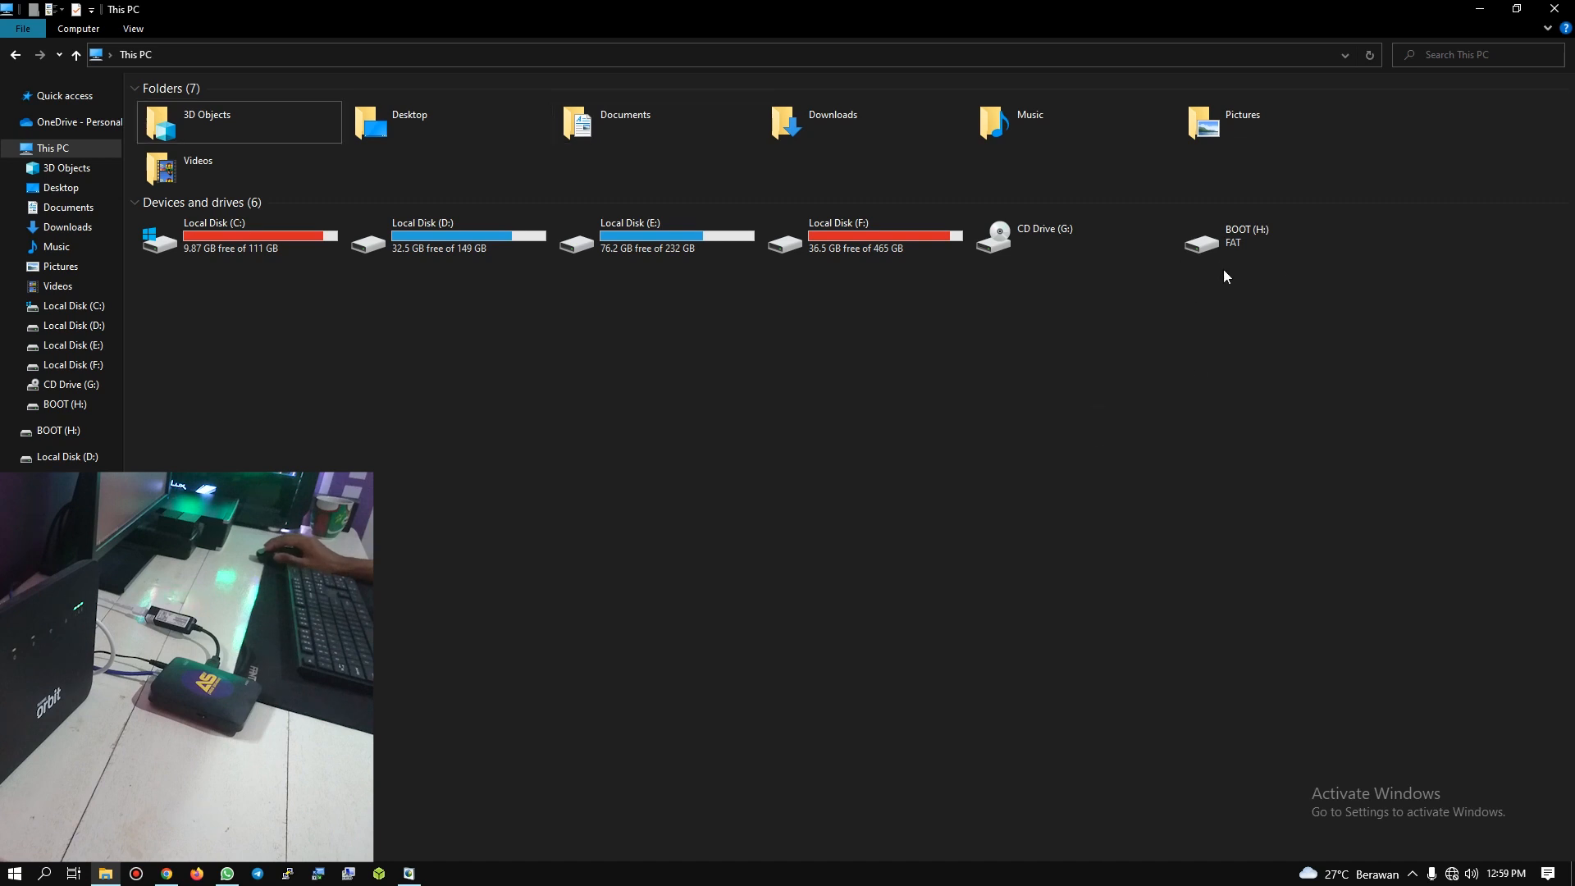
{"action": "left_click", "coordinate": [1478, 8]}
Step: Set up a new primary partition in PhysicalDrive4's unallocated space with quick FAT32 formatting and an empty volume label
{"action": "right_click", "coordinate": [905, 607]}
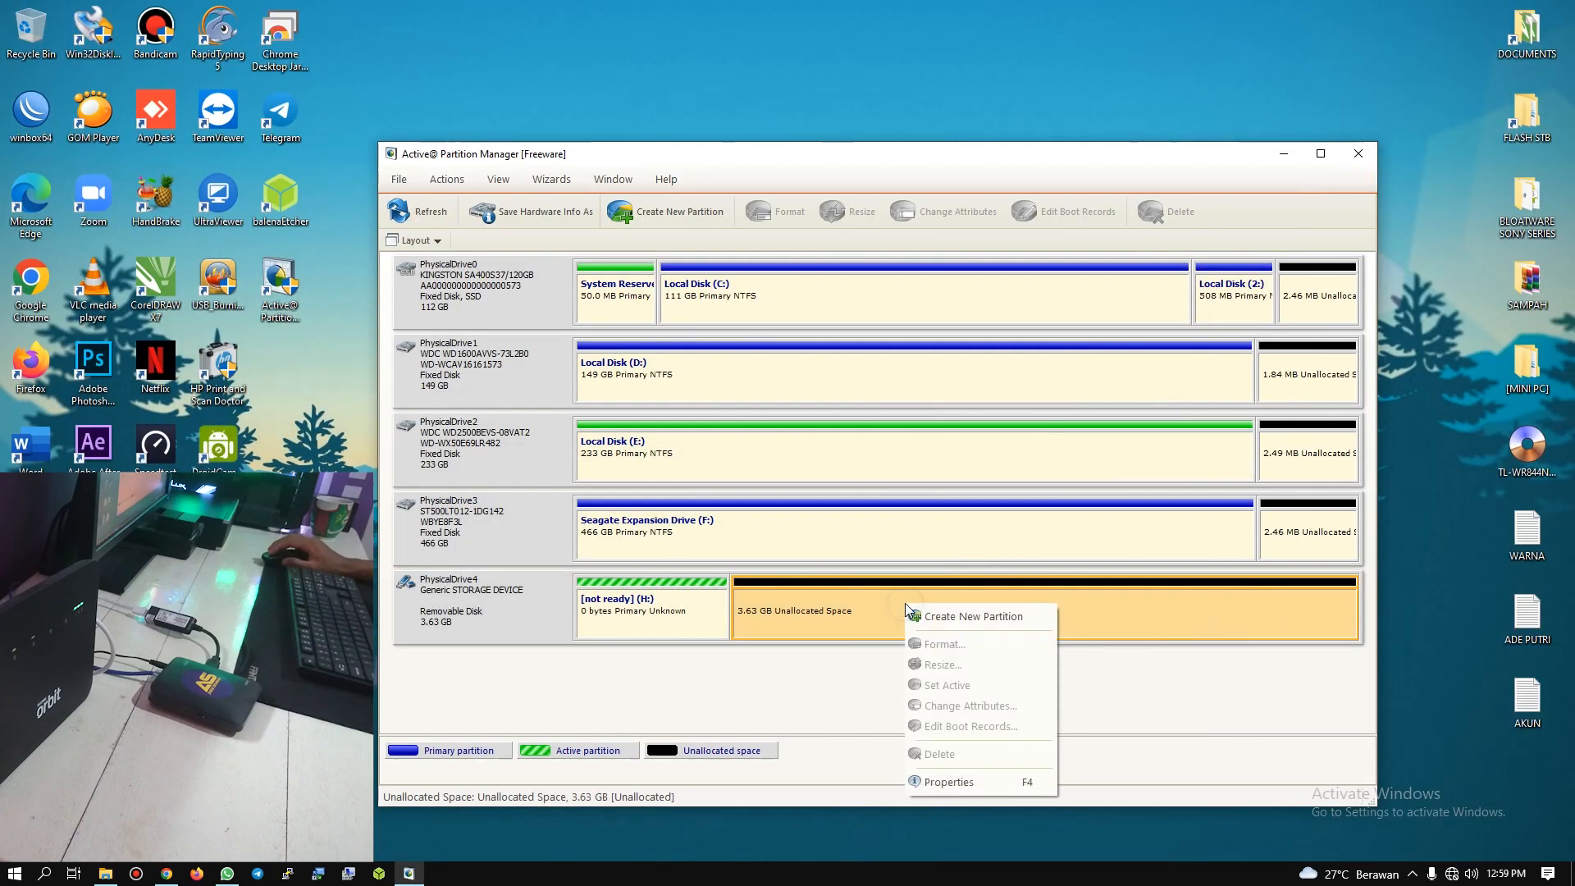
{"action": "left_click", "coordinate": [971, 617]}
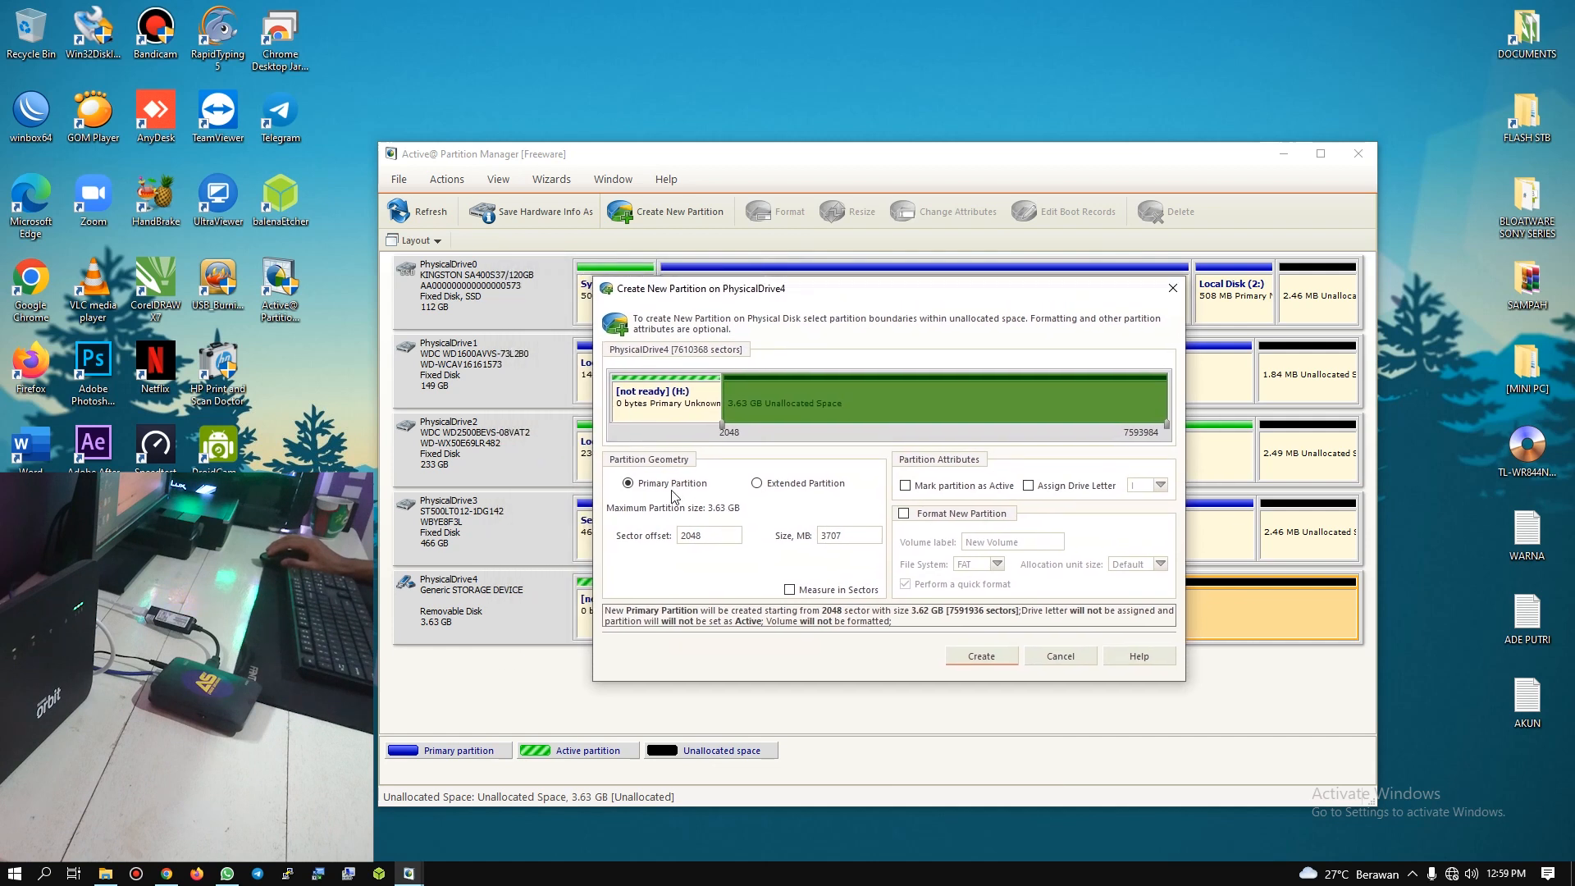
{"action": "left_click", "coordinate": [904, 515]}
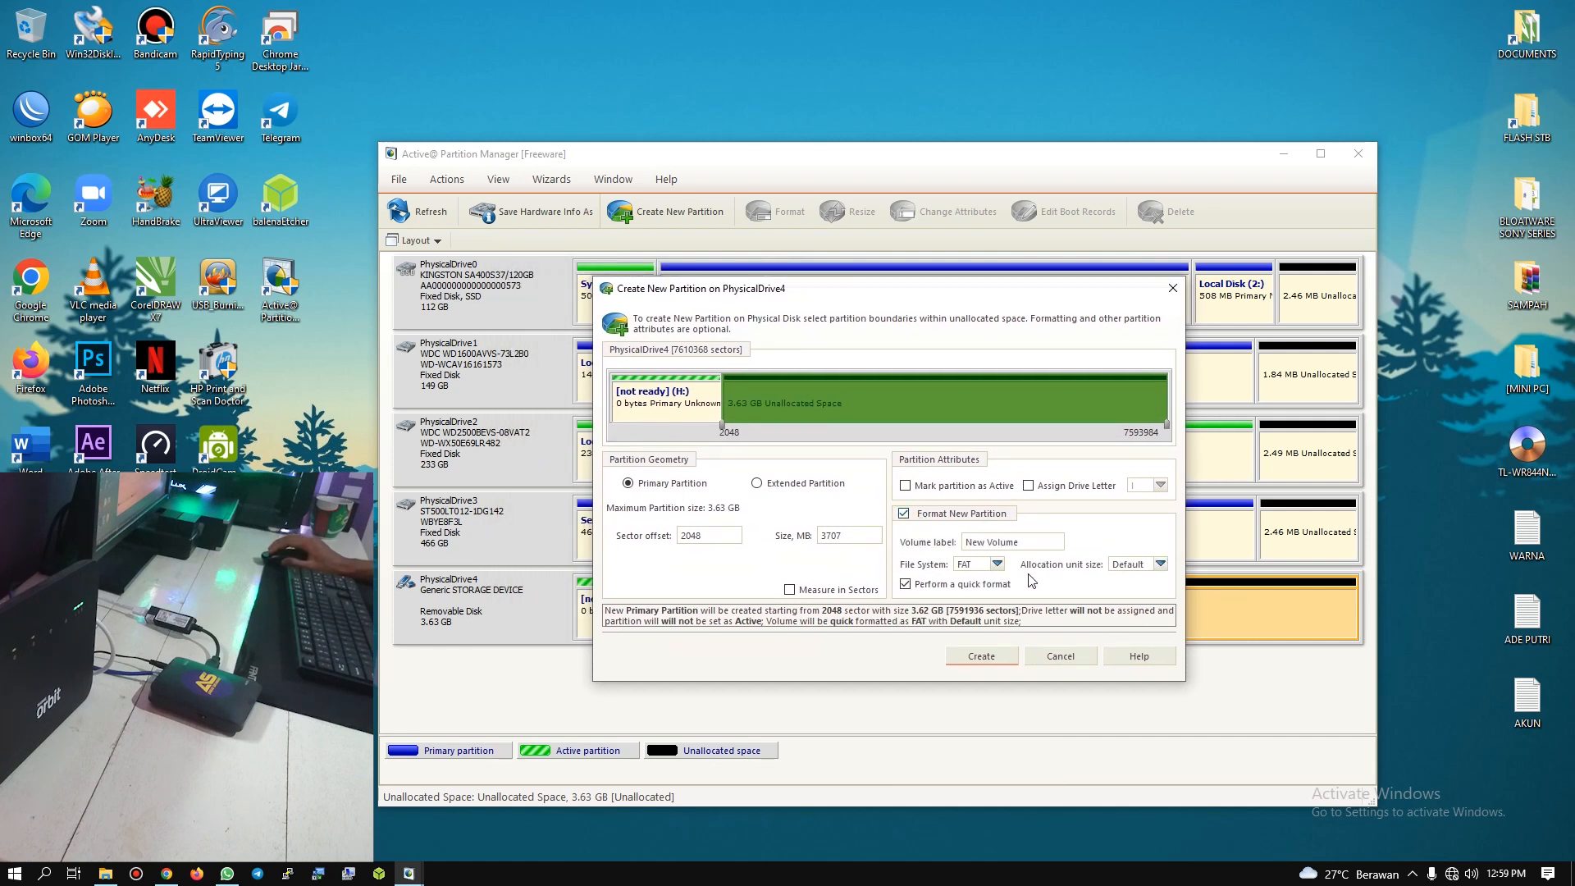
{"action": "left_click", "coordinate": [997, 565]}
{"action": "left_click", "coordinate": [976, 587]}
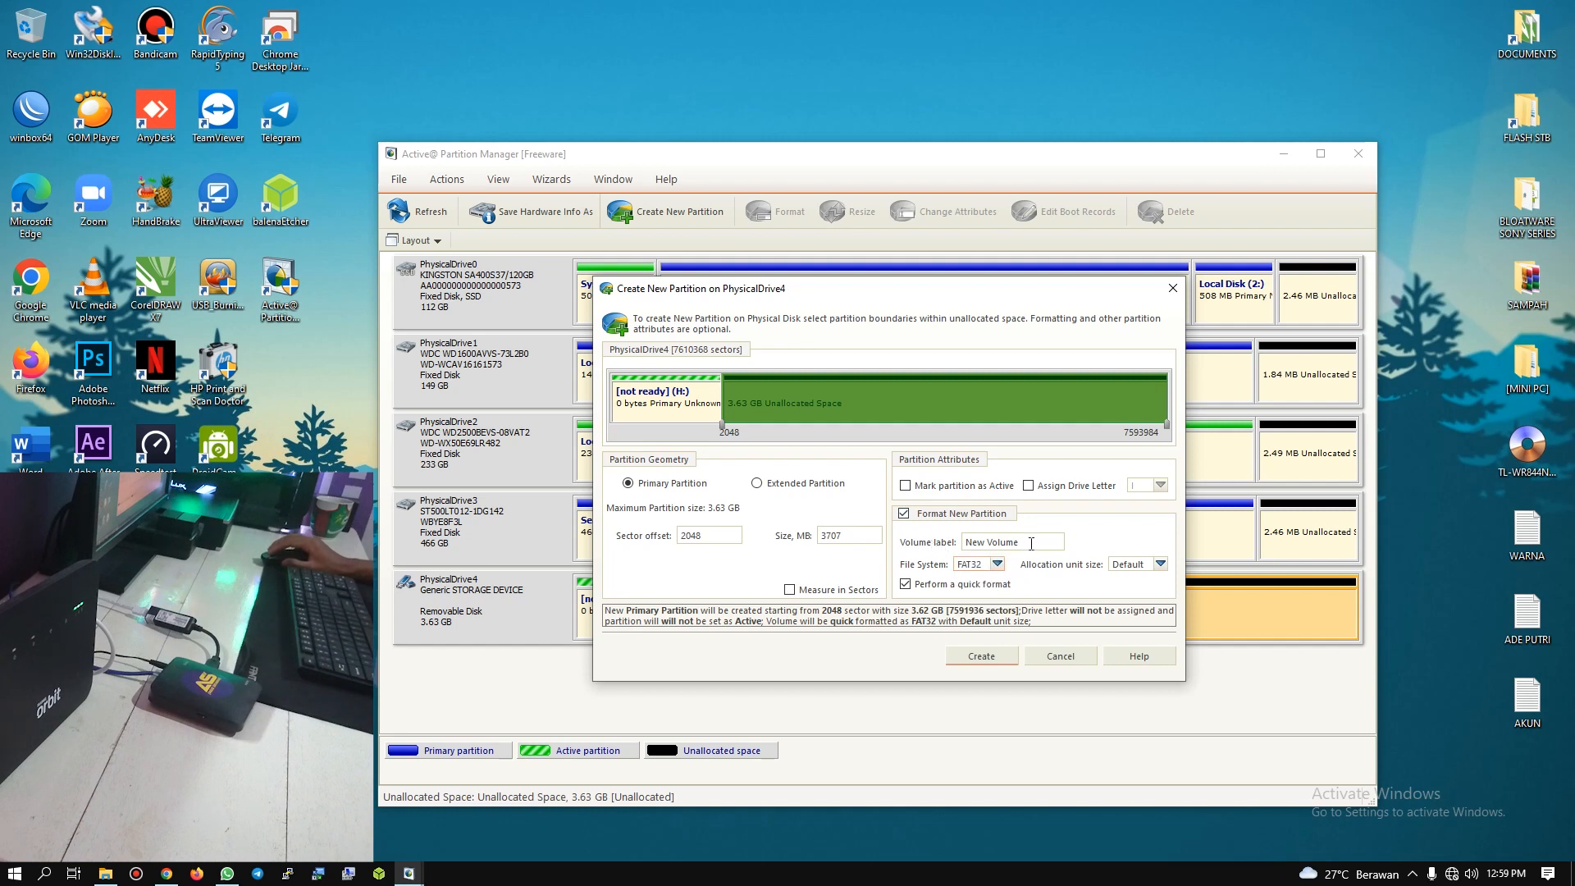
{"action": "left_click_drag", "start_coordinate": [1031, 544], "coordinate": [976, 544]}
{"action": "key", "text": "BackSpace"}
Step: Create the configured partition on PhysicalDrive4 without a backup location and select it in the disk layout
{"action": "left_click", "coordinate": [982, 656]}
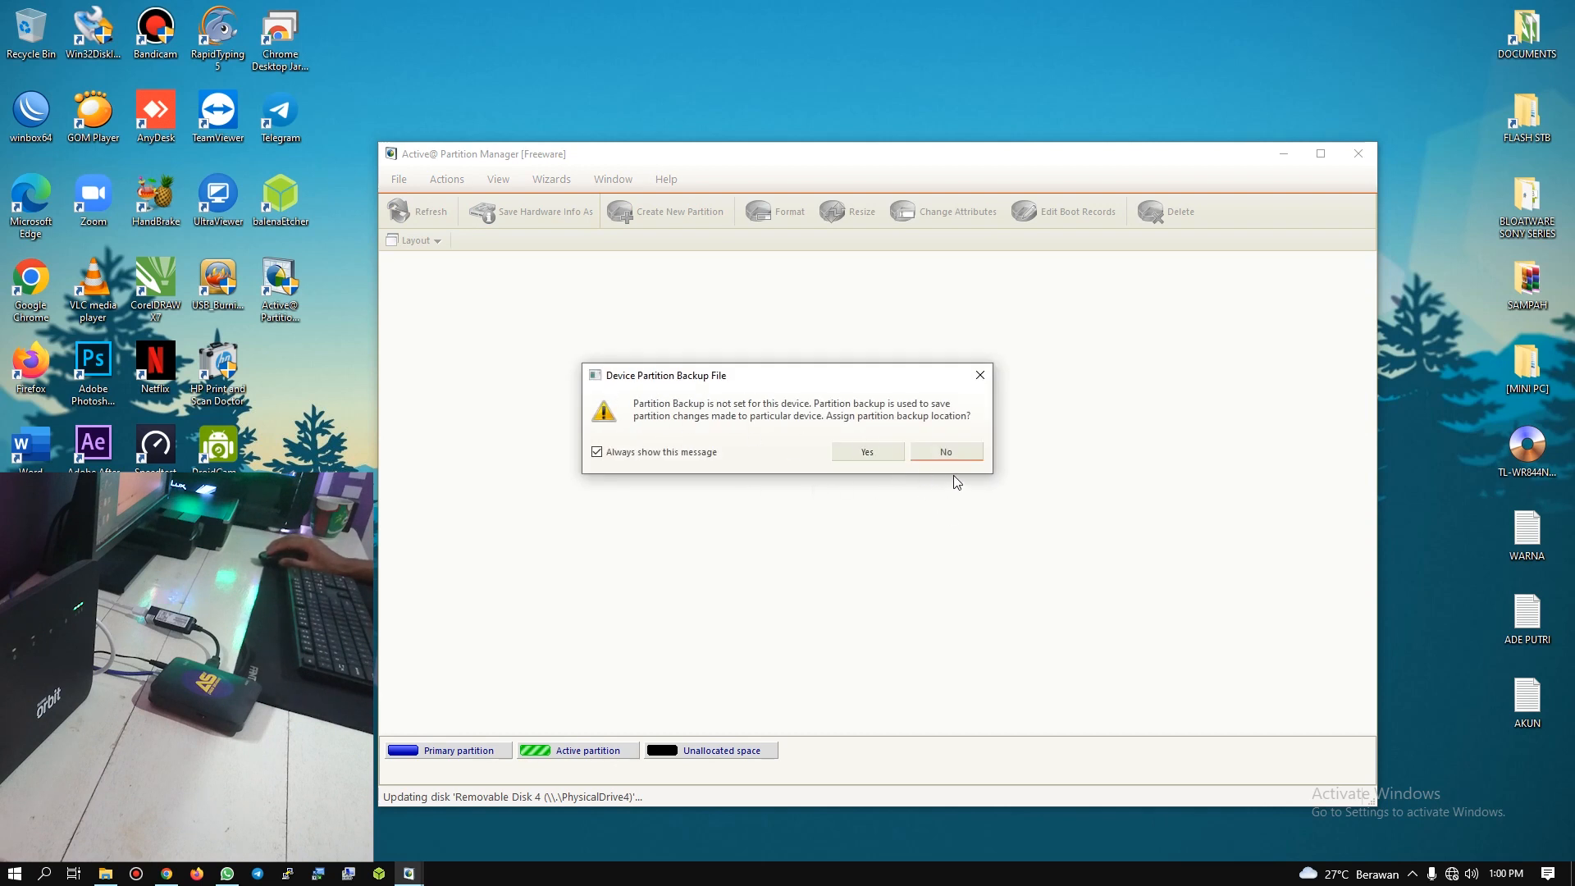
{"action": "left_click", "coordinate": [943, 453]}
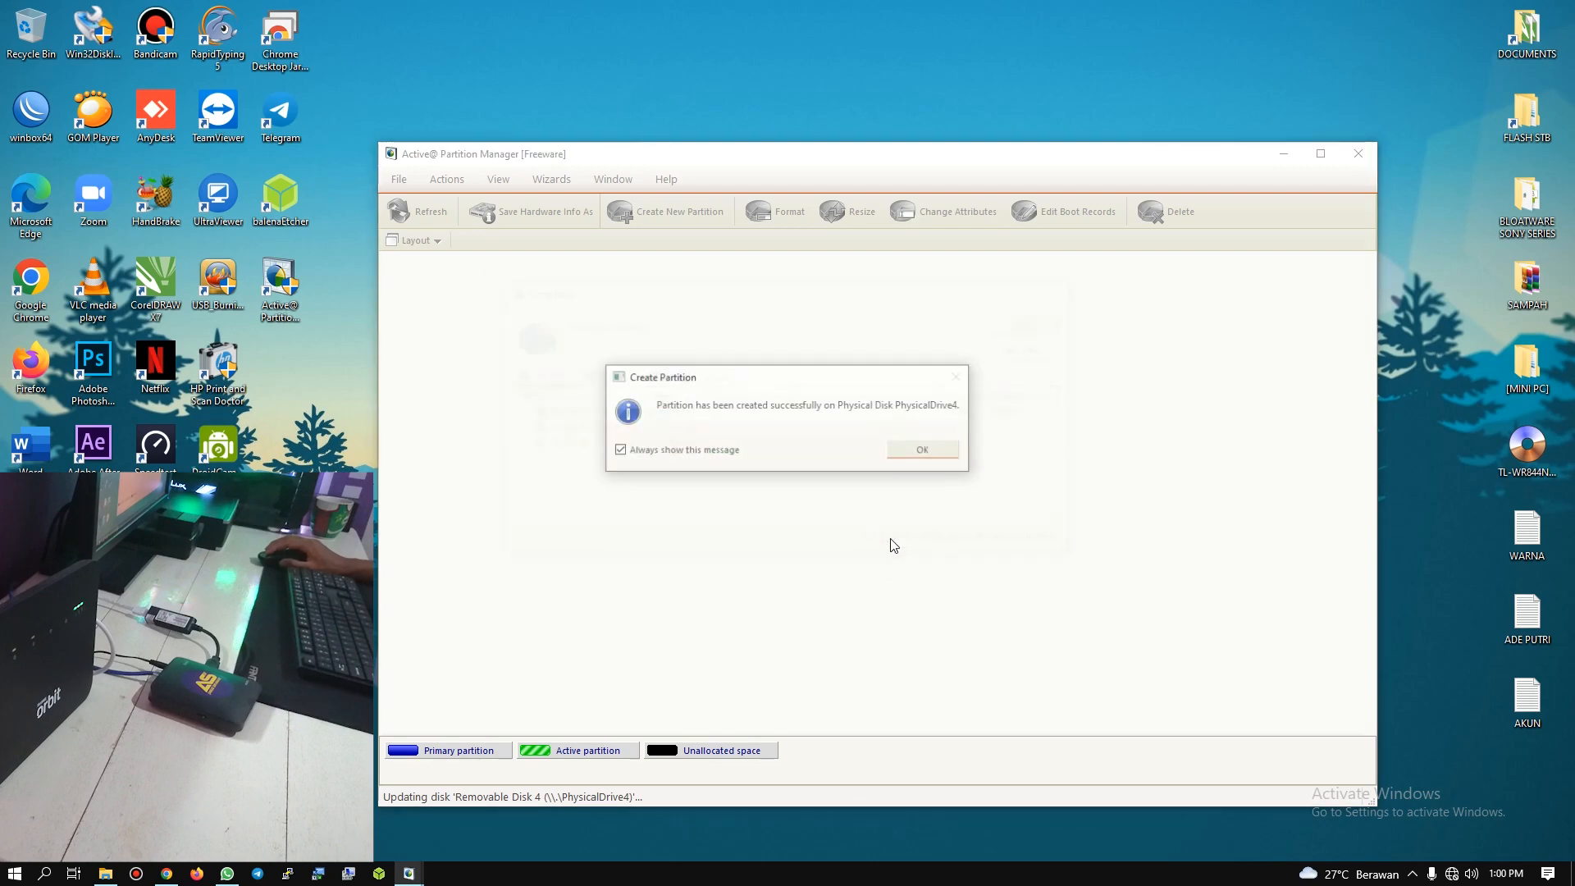
{"action": "left_click", "coordinate": [923, 453]}
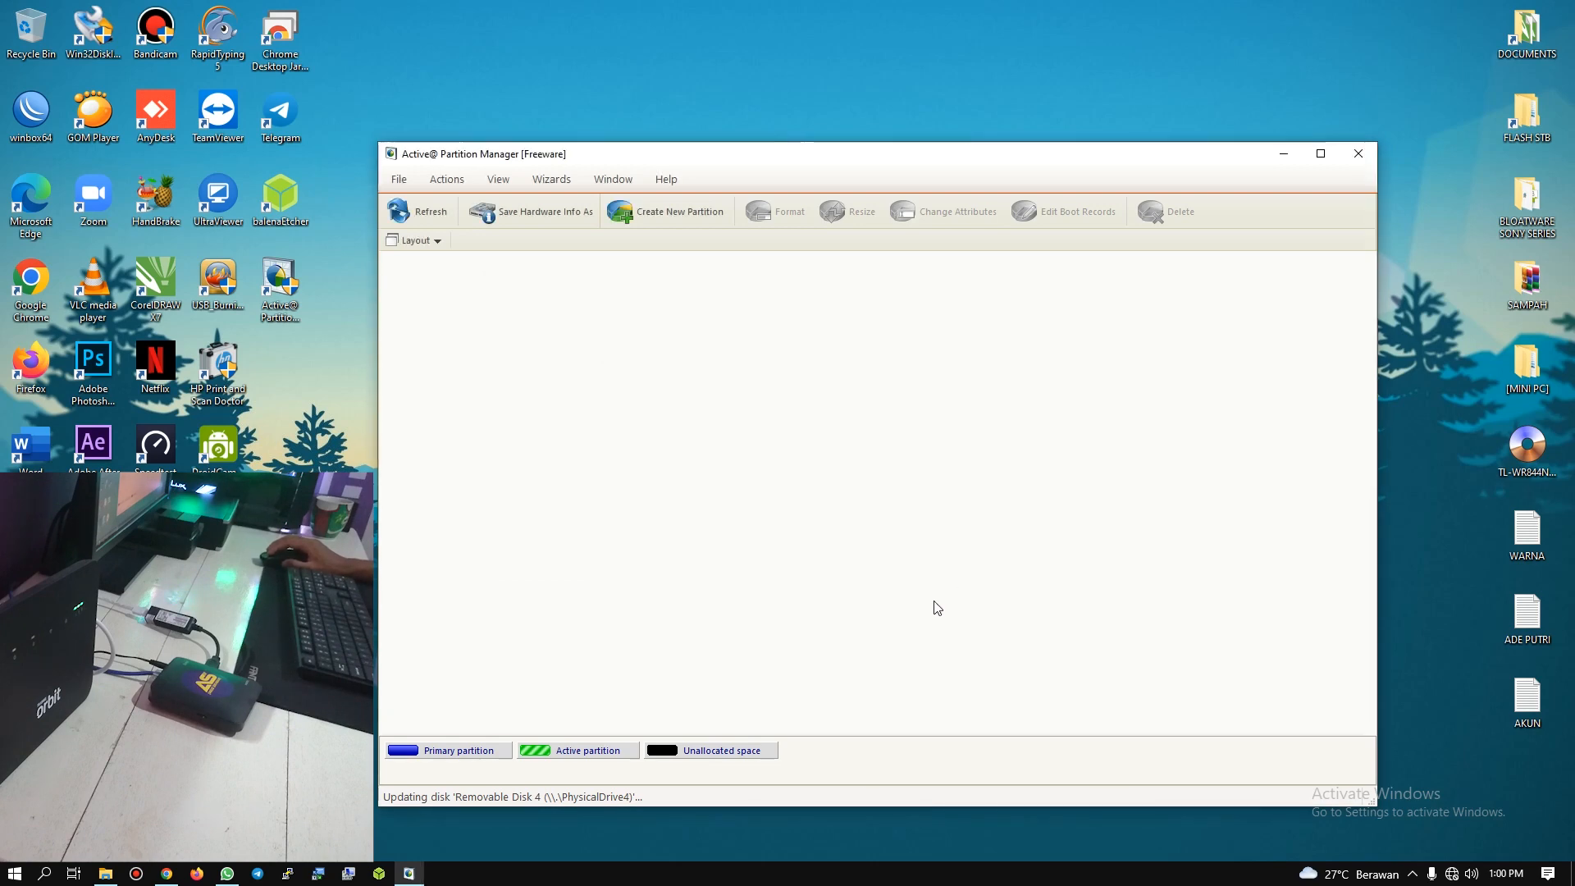
{"action": "left_click", "coordinate": [672, 616]}
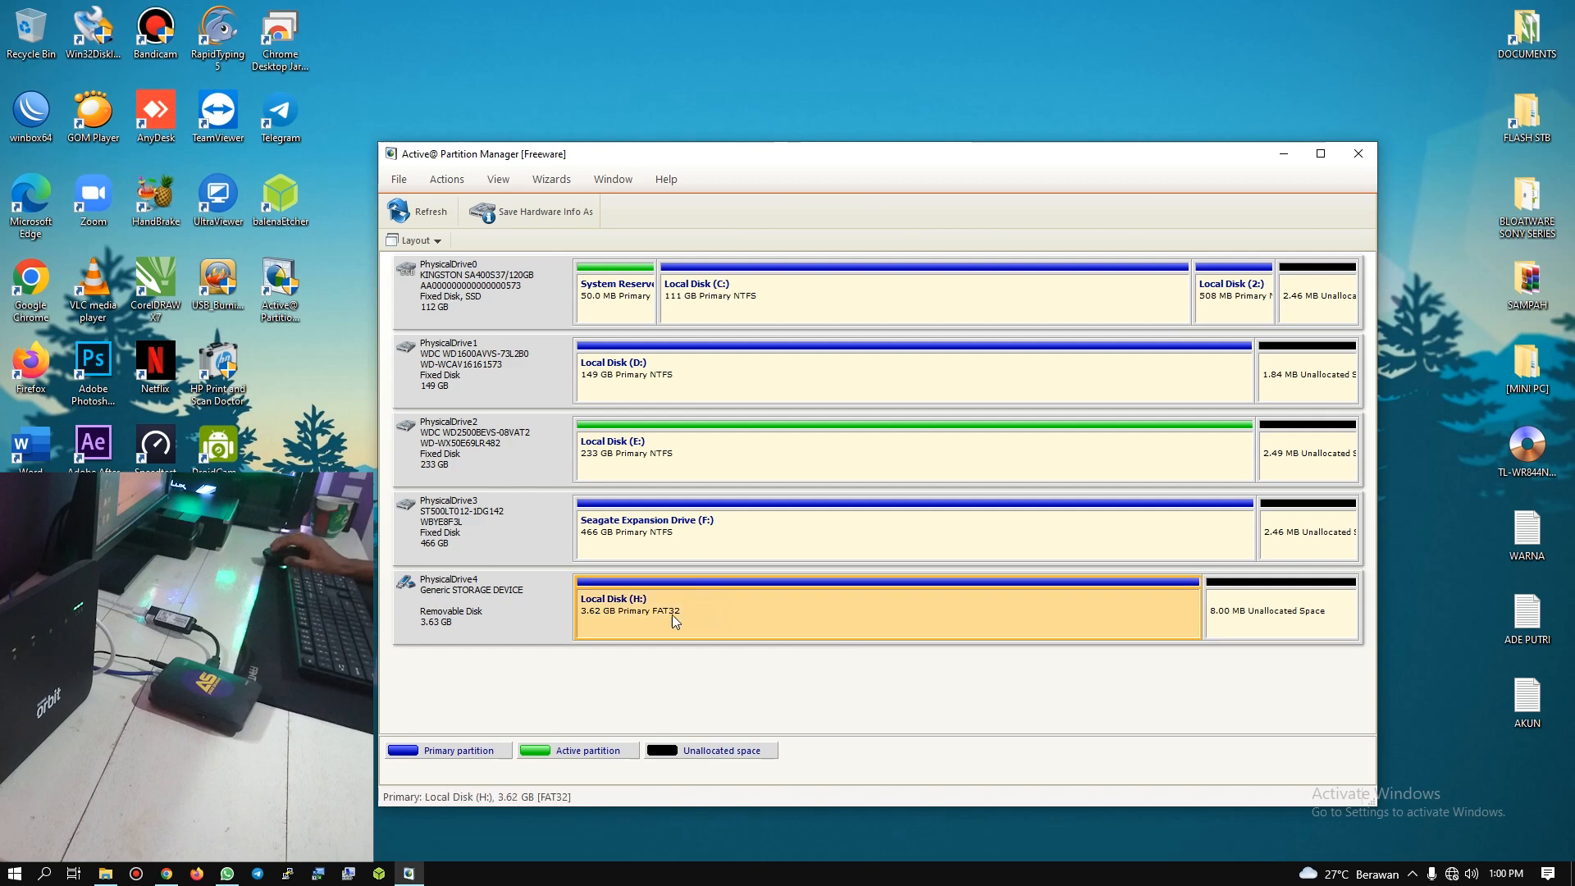
Step: Check the new USB Drive (H:) under This PC in File Explorer, and minimize the window
{"action": "key", "text": "super+e"}
{"action": "left_click", "coordinate": [1244, 258]}
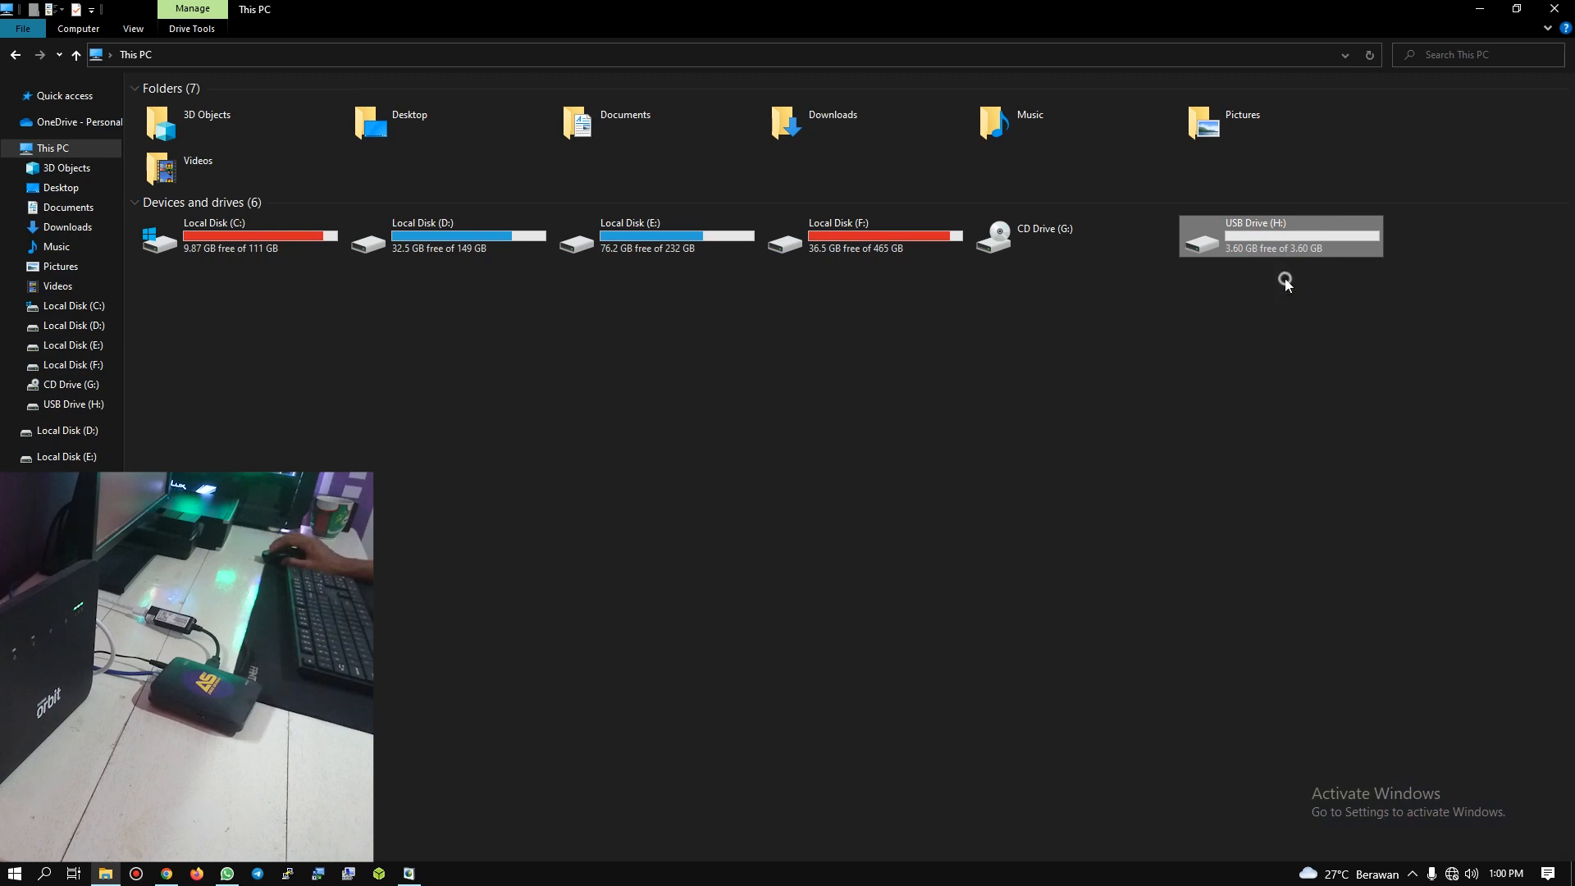
{"action": "left_click", "coordinate": [1240, 367]}
{"action": "left_click", "coordinate": [1480, 10]}
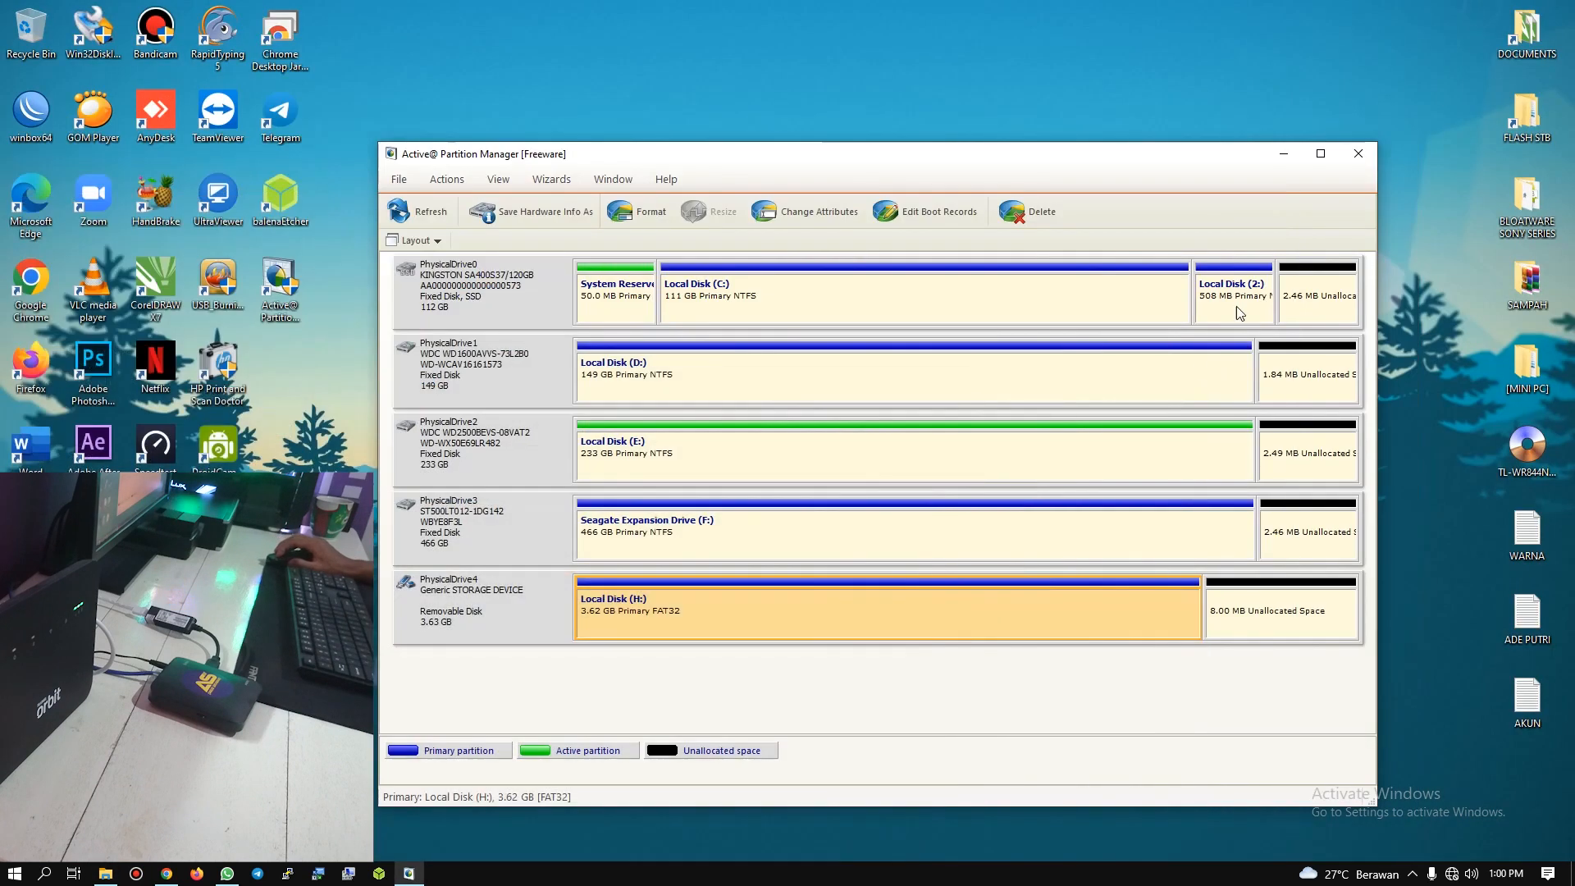
Step: Reposition the partition manager window and close the program
{"action": "mouse_move", "coordinate": [901, 157]}
{"action": "left_mouse_down"}
{"action": "mouse_move", "coordinate": [966, 162]}
{"action": "mouse_move", "coordinate": [928, 139]}
{"action": "left_mouse_up"}
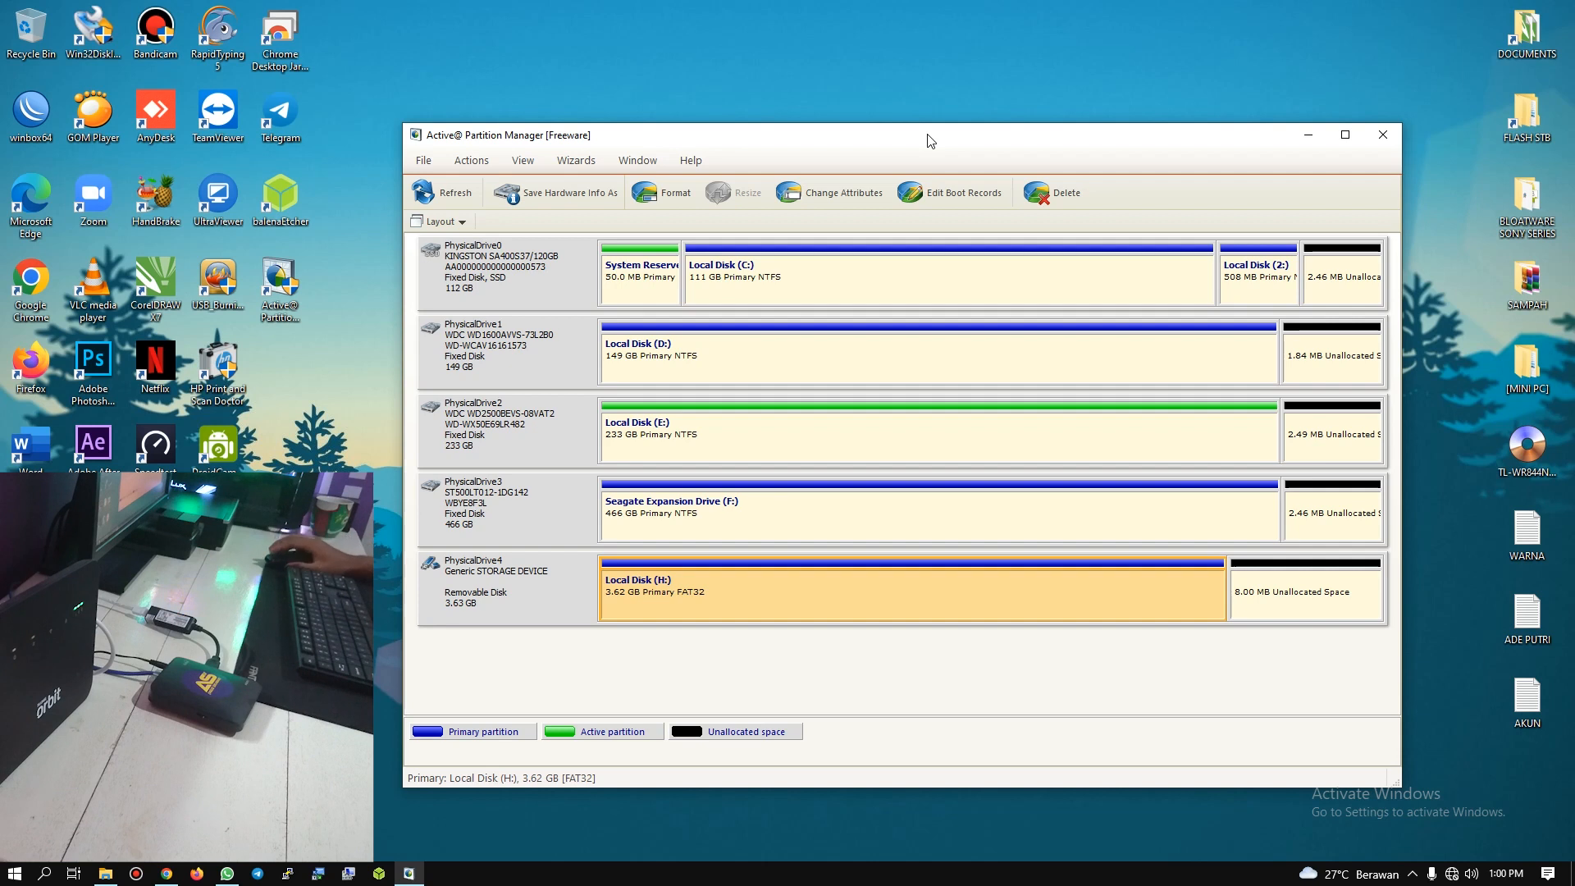
{"action": "mouse_move", "coordinate": [907, 140]}
{"action": "left_mouse_down"}
{"action": "mouse_move", "coordinate": [966, 171]}
{"action": "mouse_move", "coordinate": [926, 145]}
{"action": "left_mouse_up"}
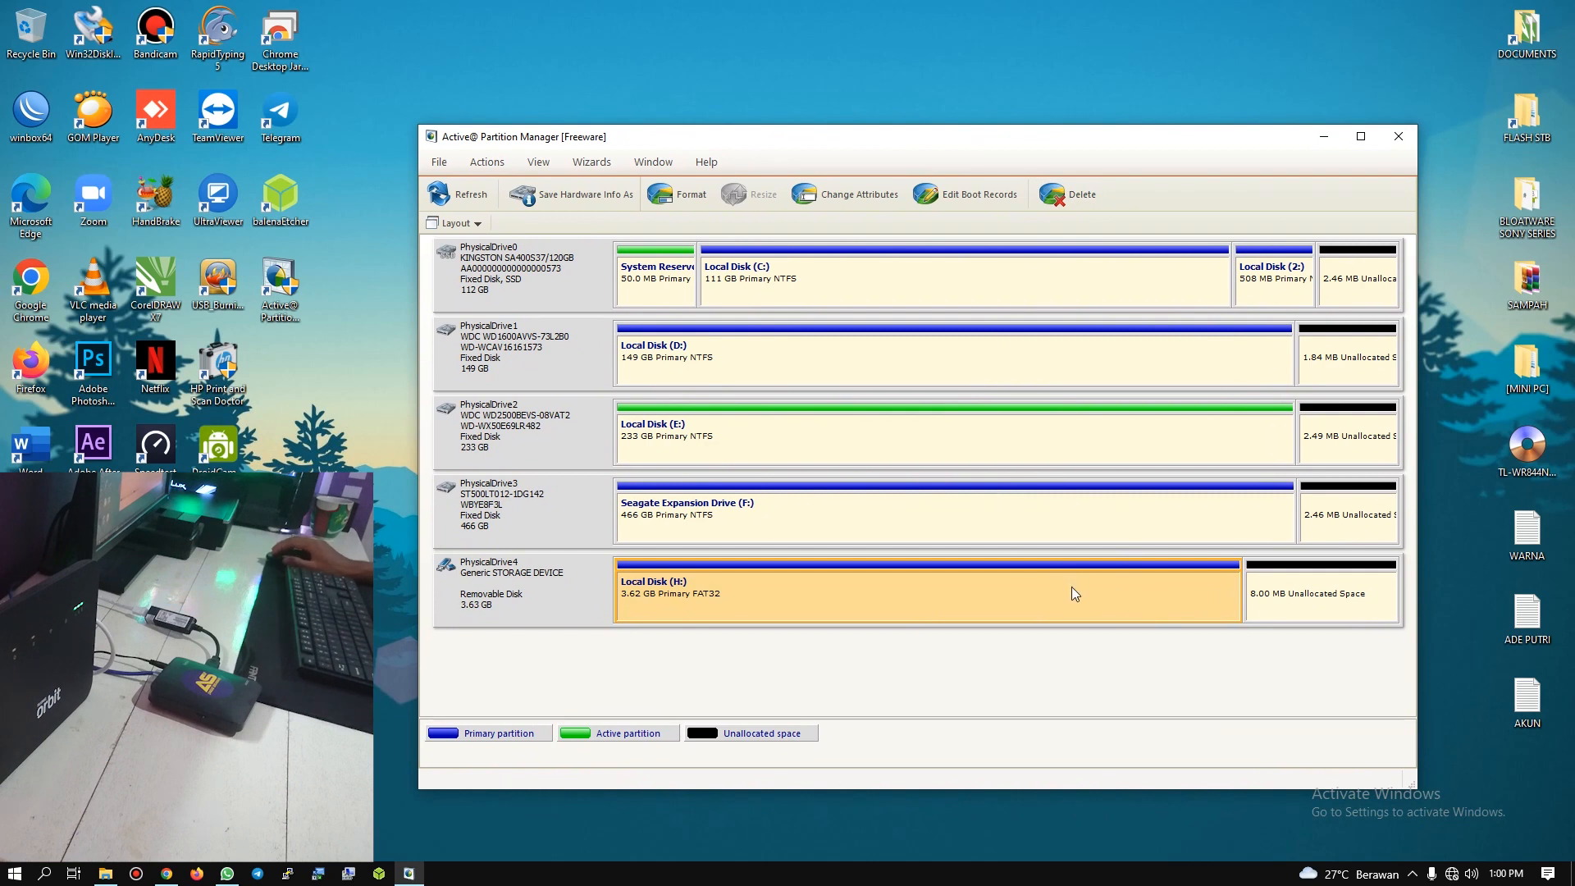
{"action": "left_click", "coordinate": [1394, 139]}
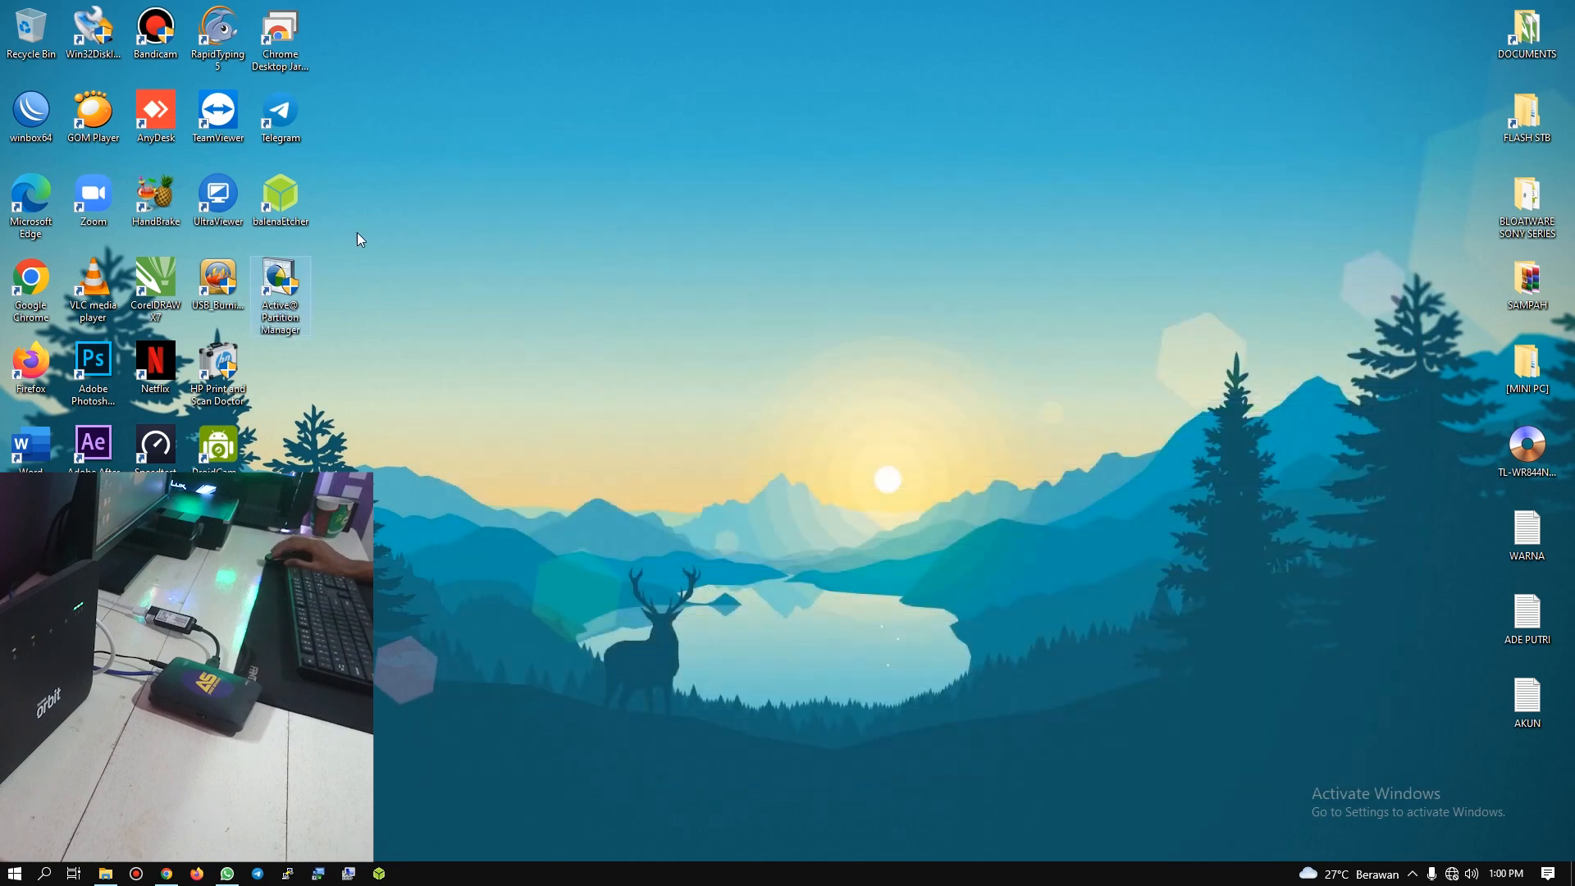
Step: Launch balenaEtcher and load the Reyre OpenWrt Rev.21 GreenBlue image from Documents as the flash source
{"action": "right_click", "coordinate": [286, 194]}
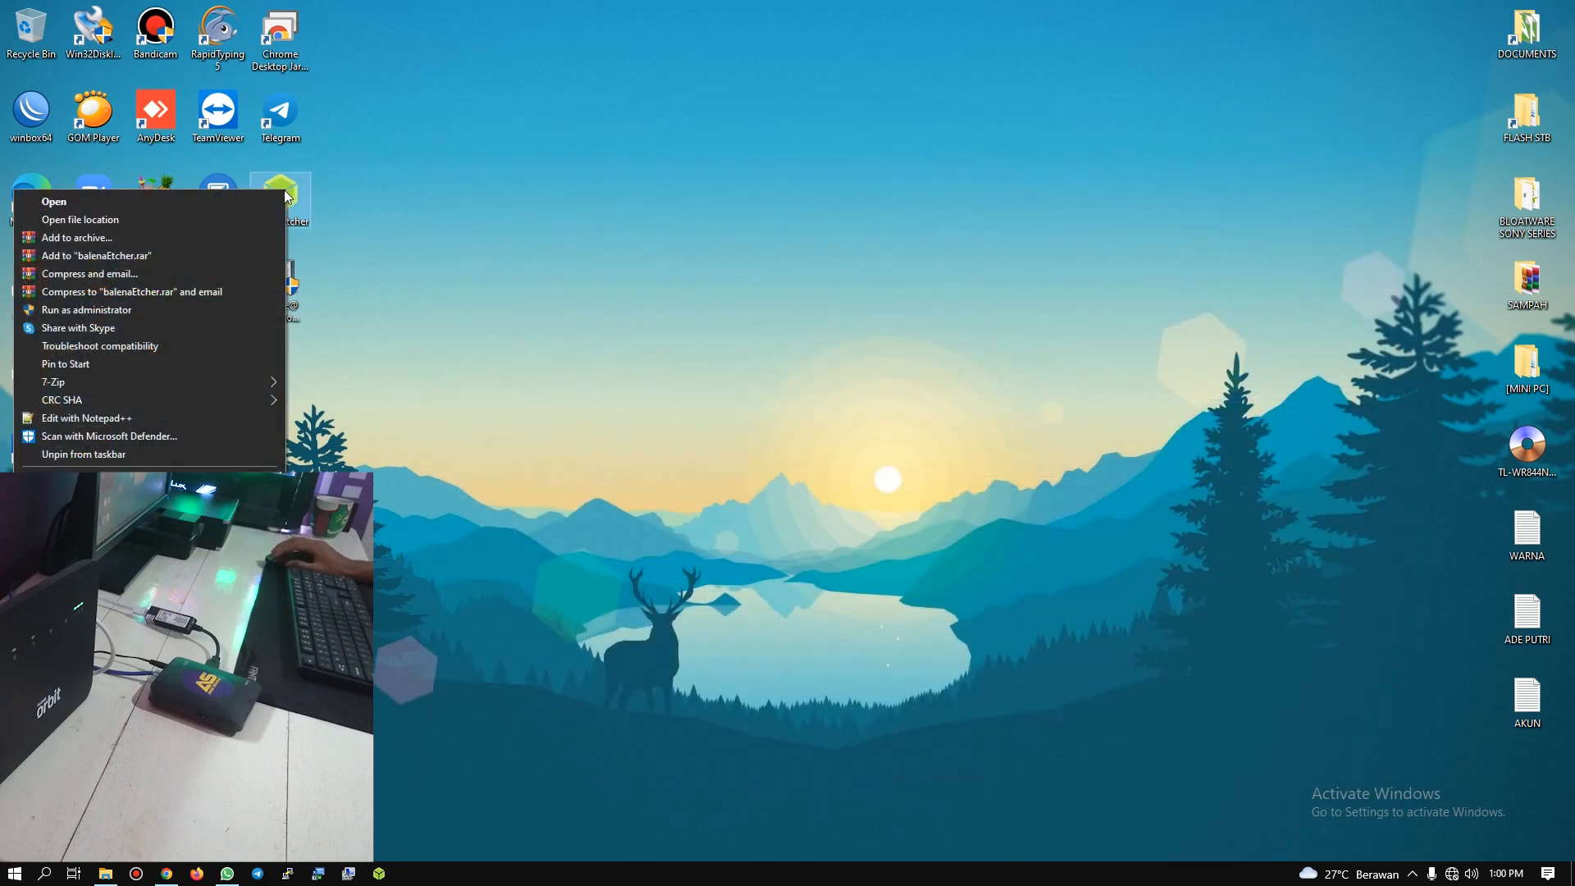
{"action": "left_click", "coordinate": [121, 204]}
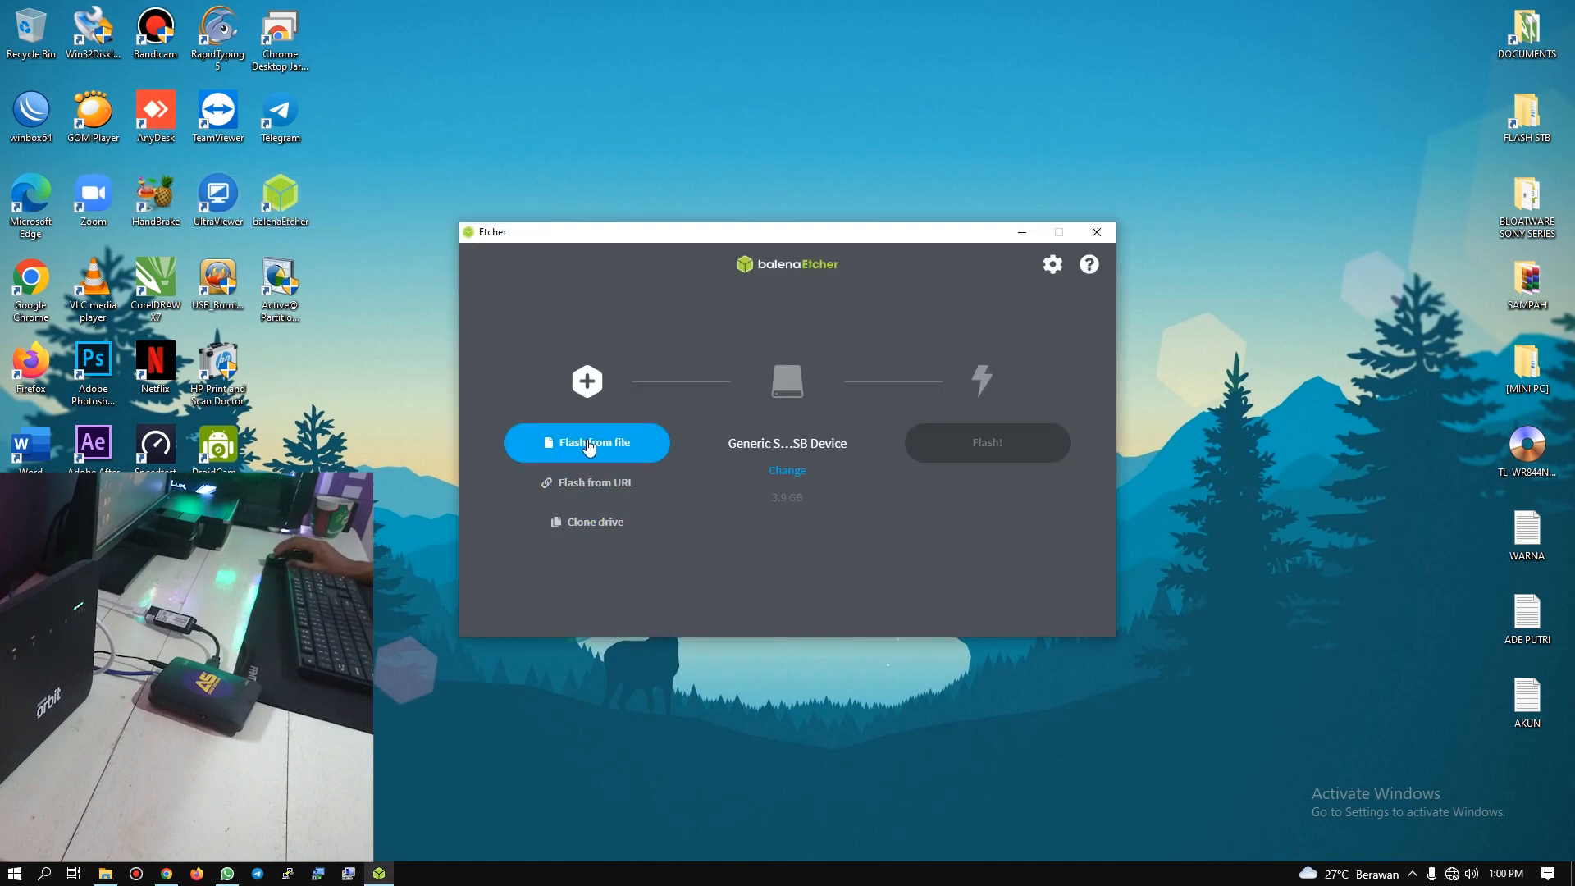
{"action": "left_click", "coordinate": [590, 445]}
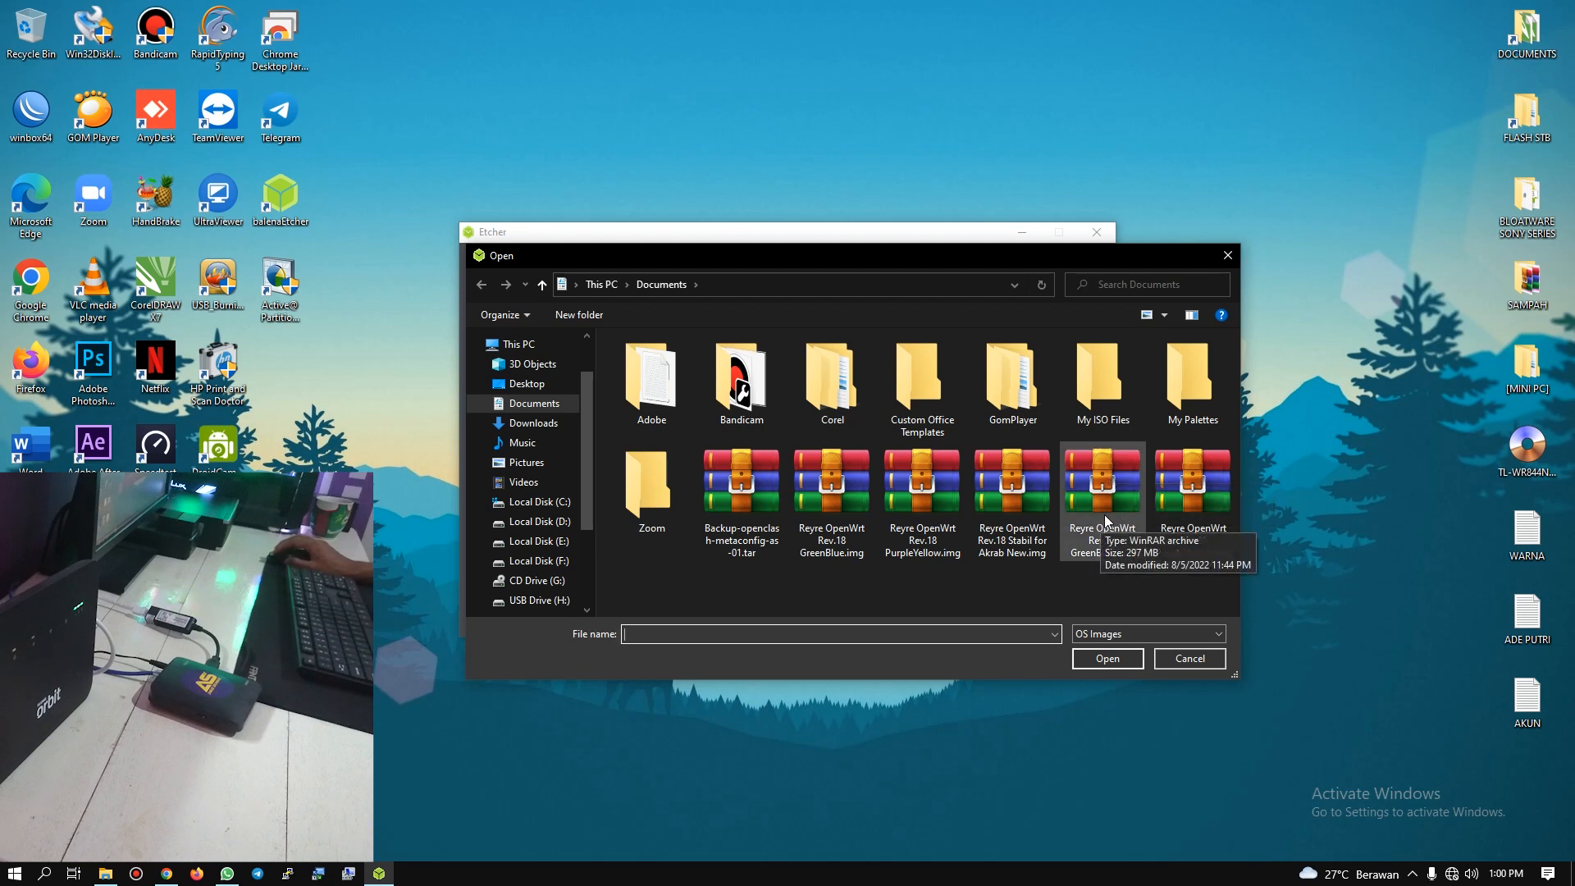
{"action": "double_click", "coordinate": [1110, 489]}
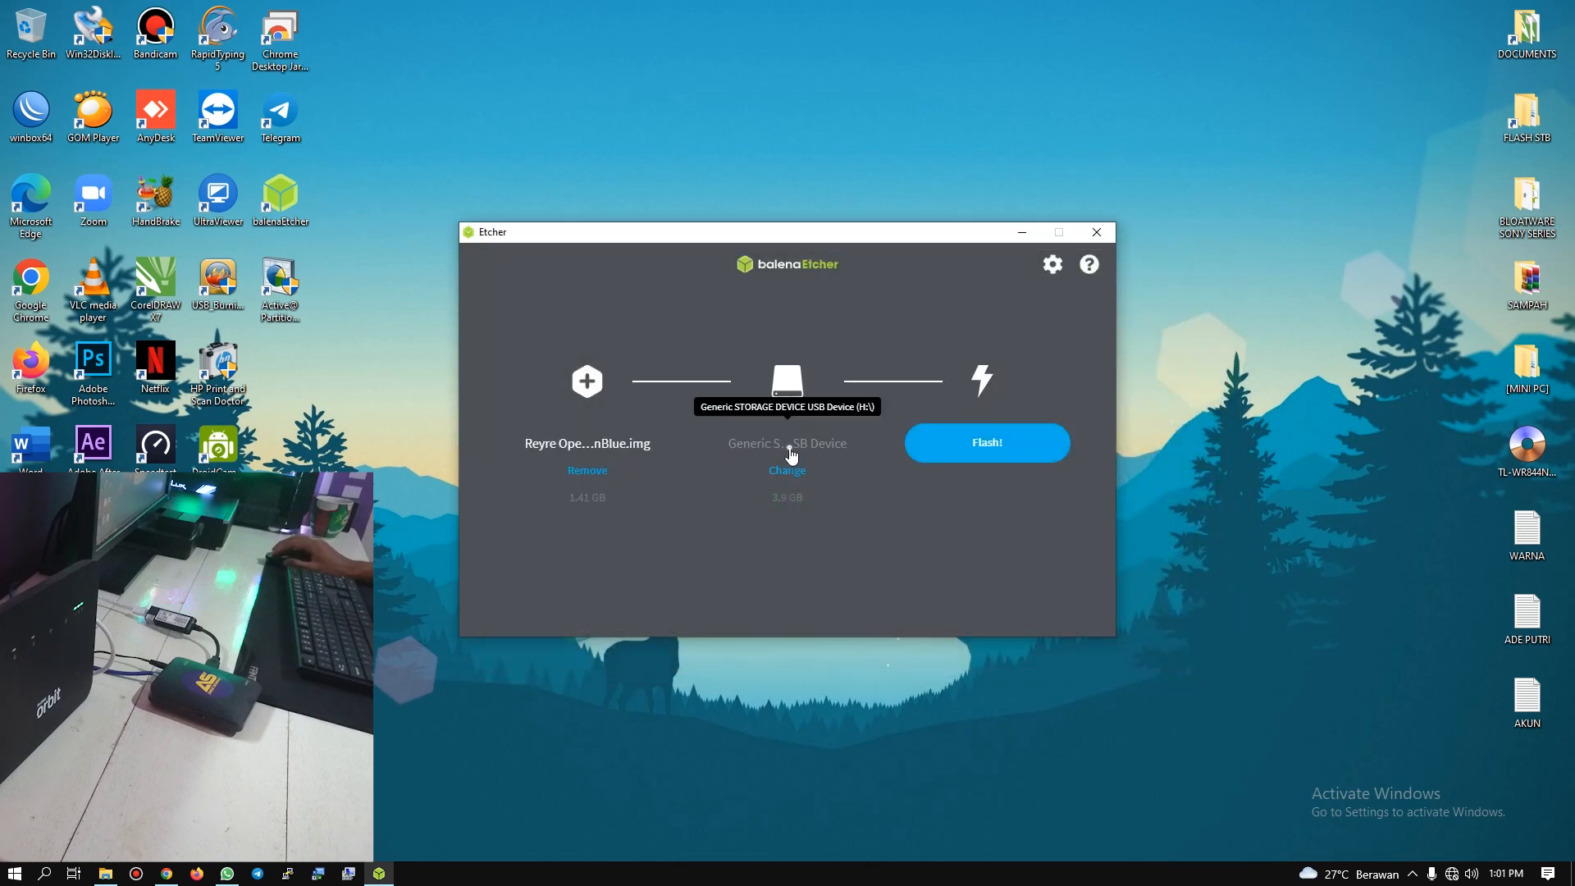
Step: Confirm the Generic STORAGE DEVICE USB Device (H:) as the only target and start flashing the image
{"action": "left_click", "coordinate": [789, 471]}
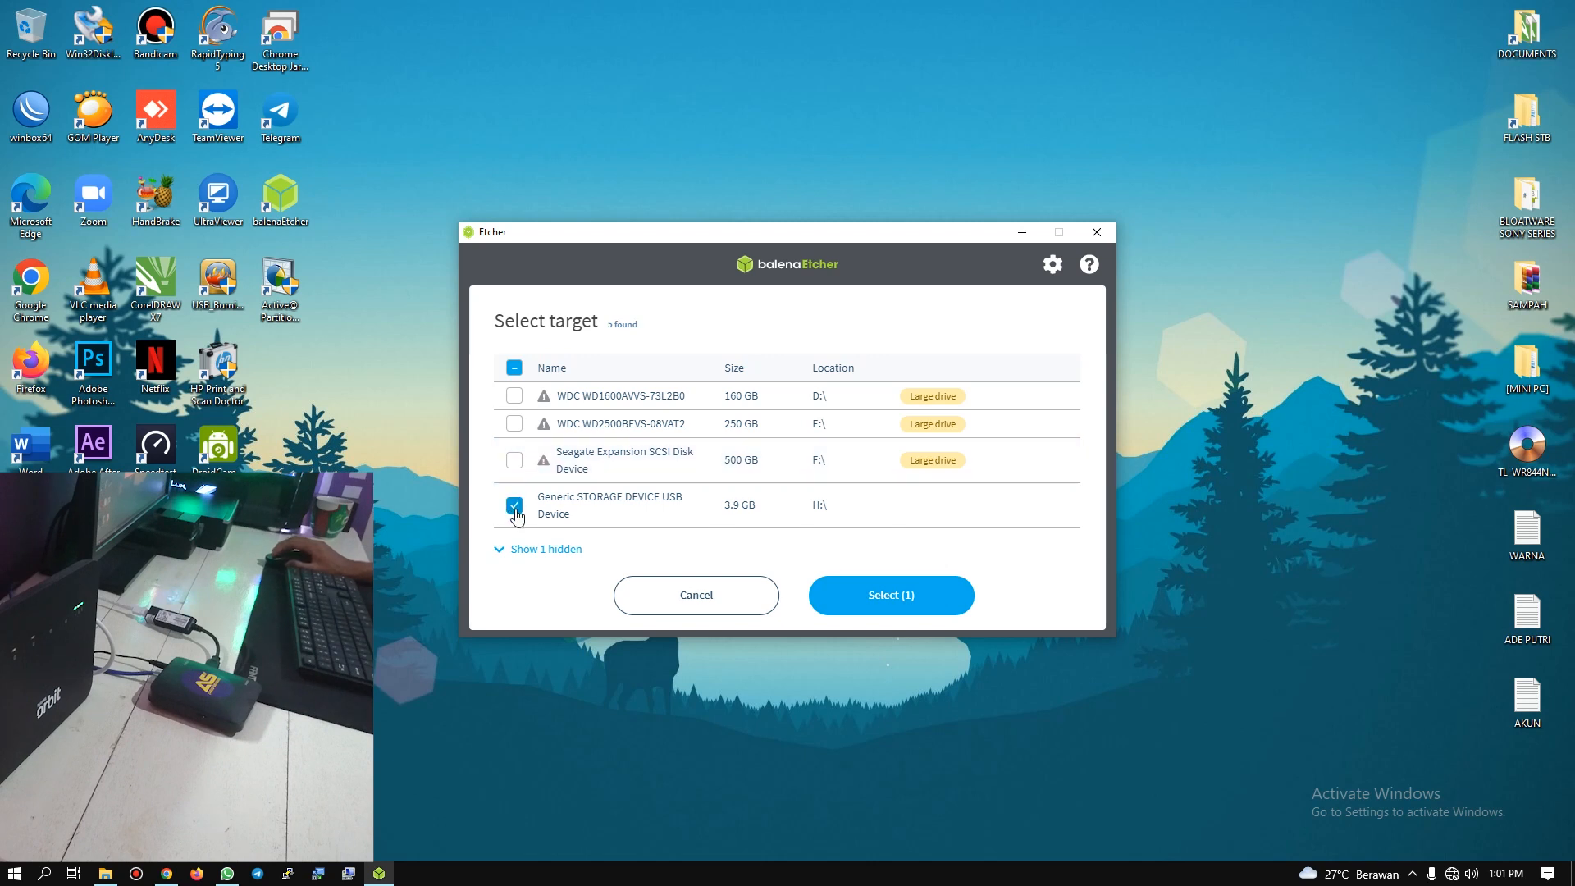
{"action": "left_click", "coordinate": [919, 617]}
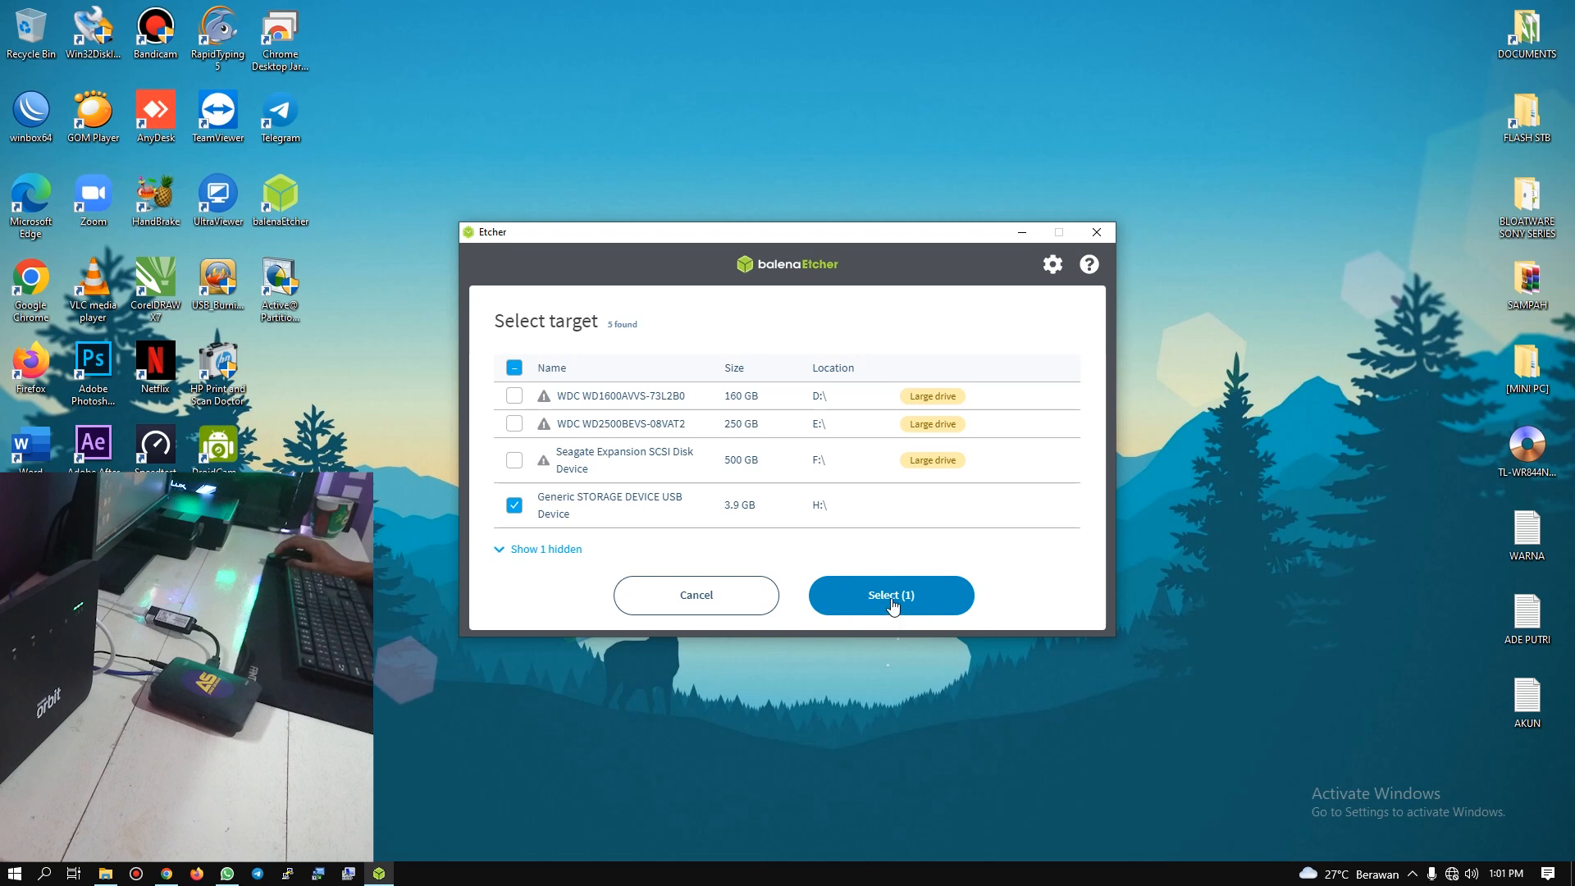
{"action": "left_click", "coordinate": [989, 447]}
{"action": "left_click_drag", "start_coordinate": [734, 232], "coordinate": [782, 200]}
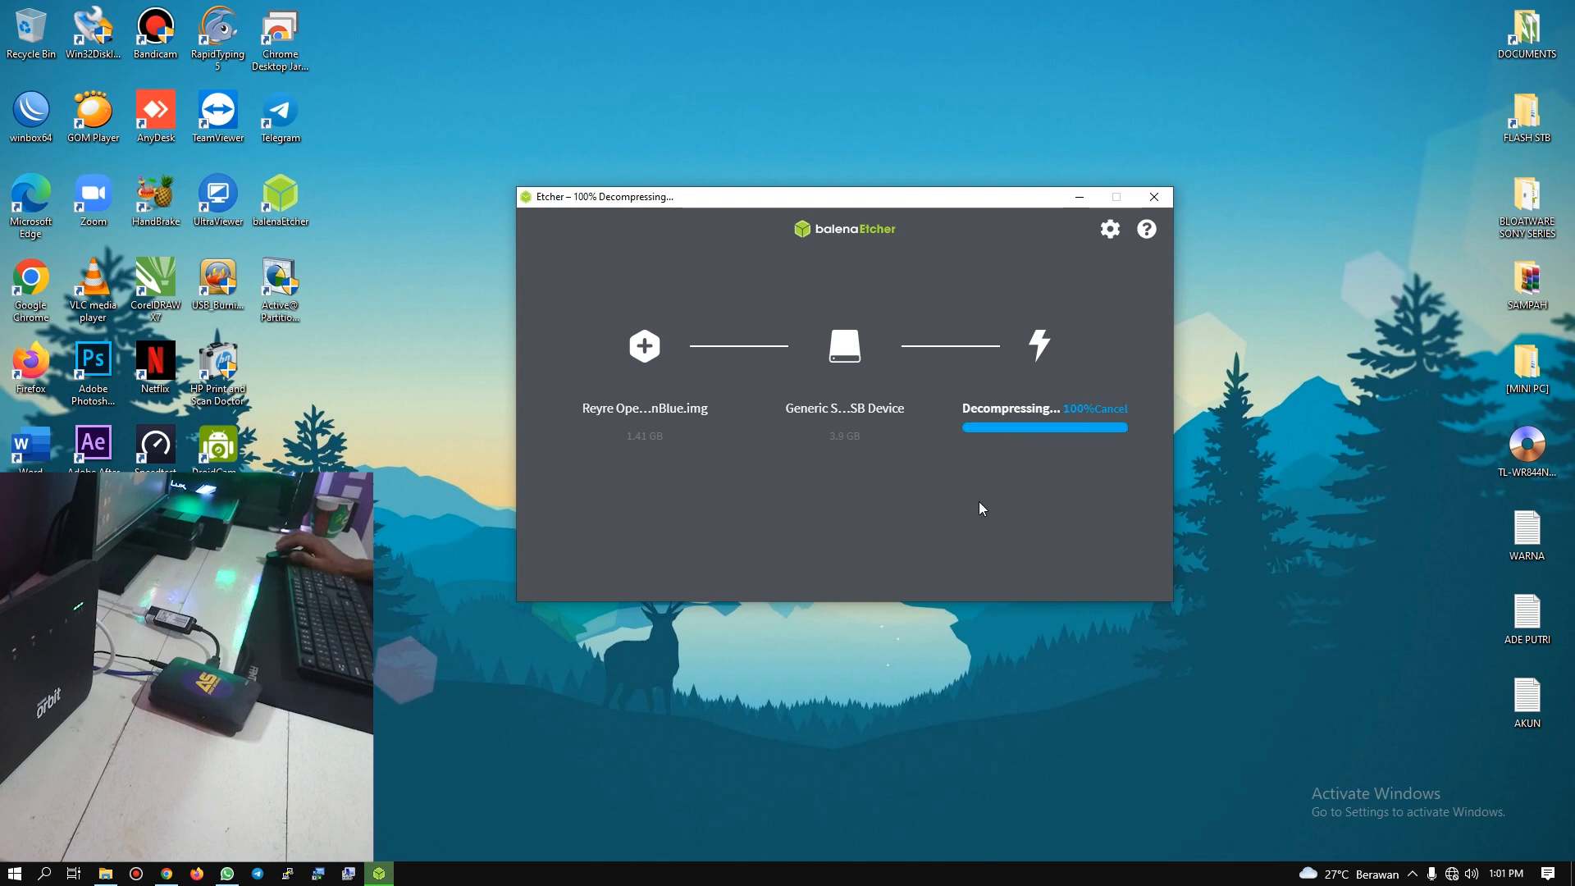
{"action": "left_click", "coordinate": [280, 282]}
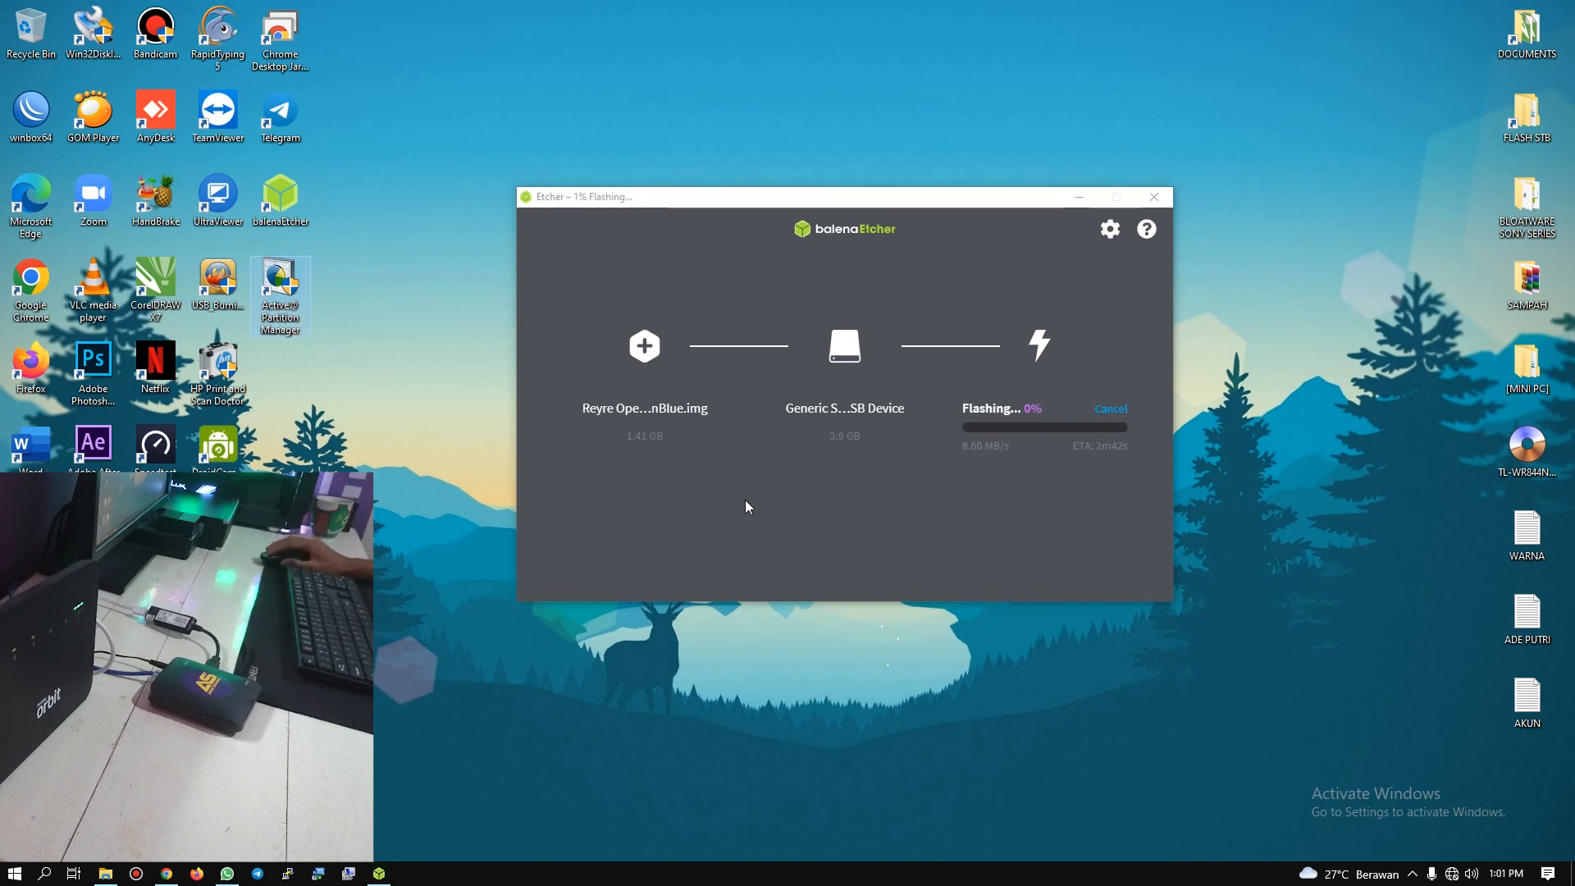
{"action": "left_click_drag", "start_coordinate": [835, 199], "coordinate": [800, 201]}
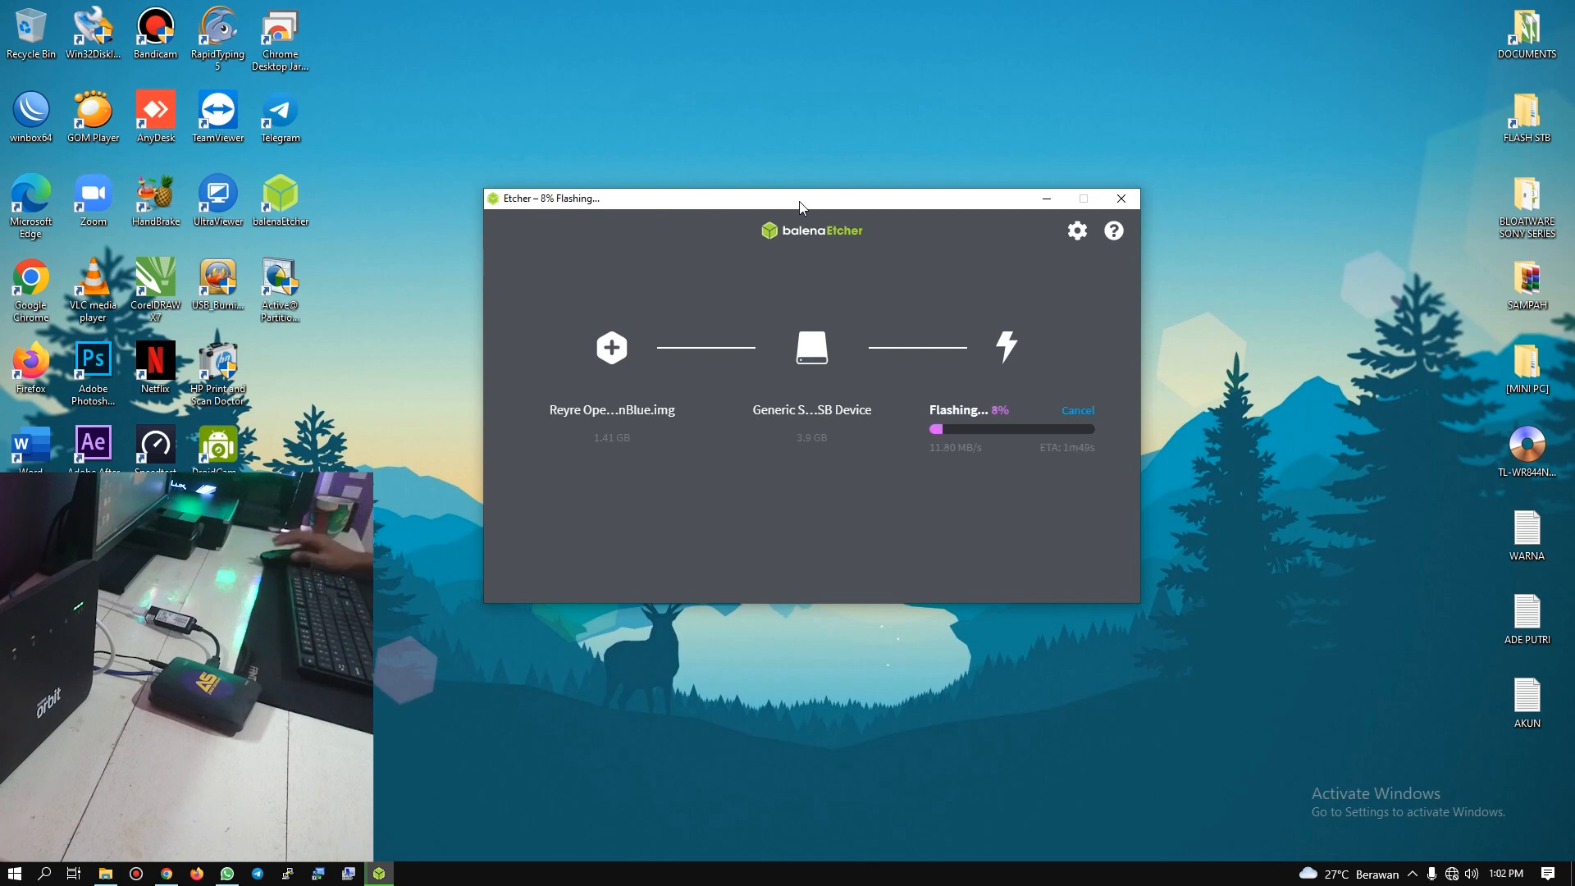
{"action": "left_click", "coordinate": [1414, 874]}
{"action": "left_click", "coordinate": [1416, 816]}
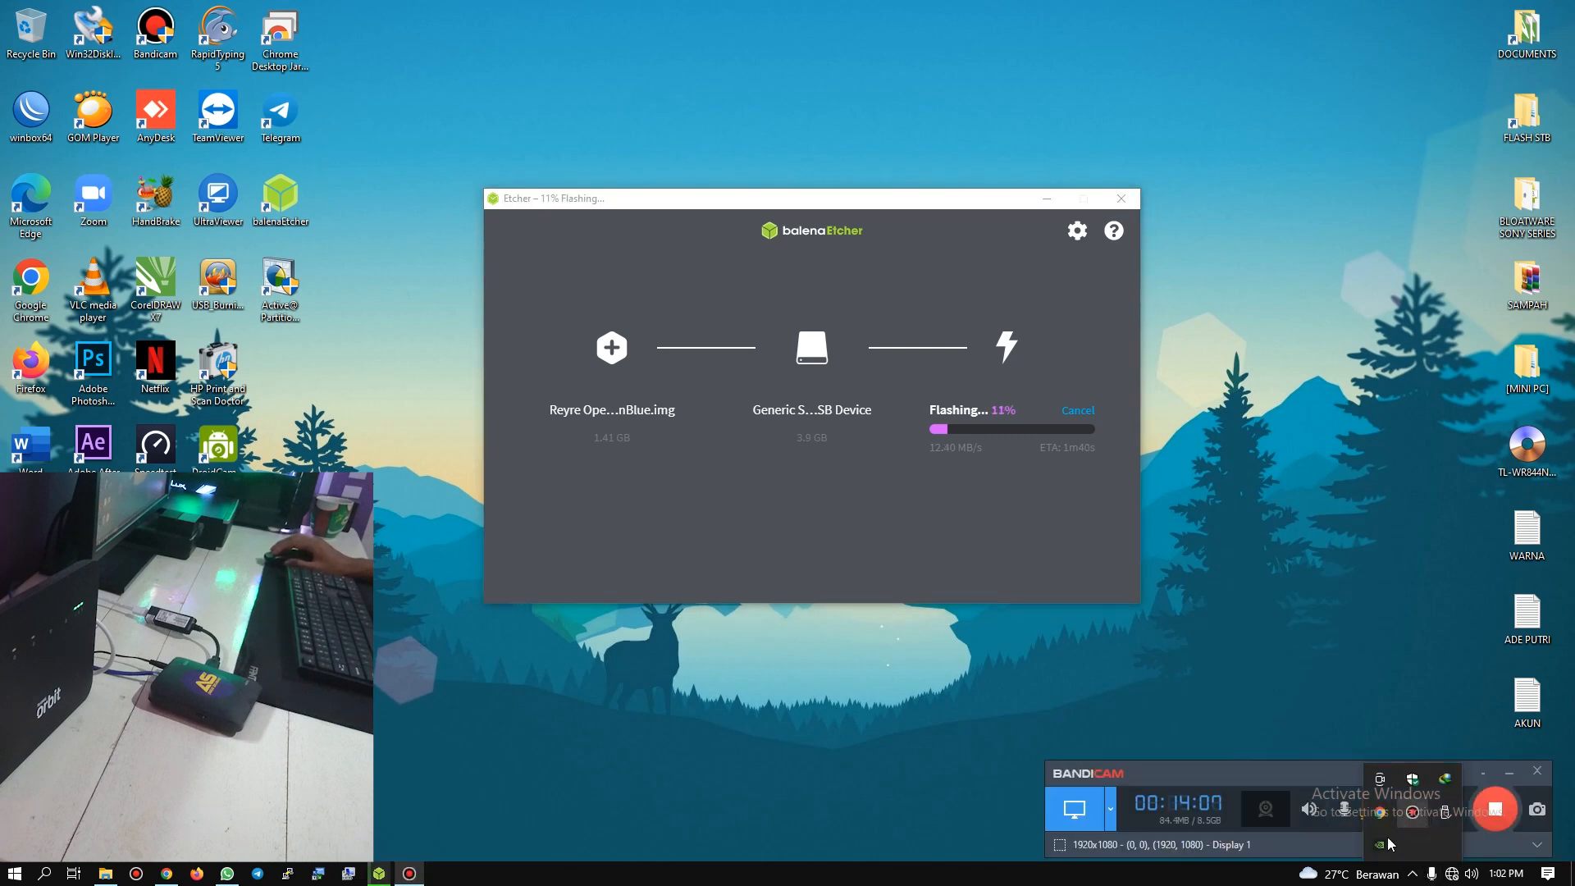
{"action": "left_click", "coordinate": [1420, 872]}
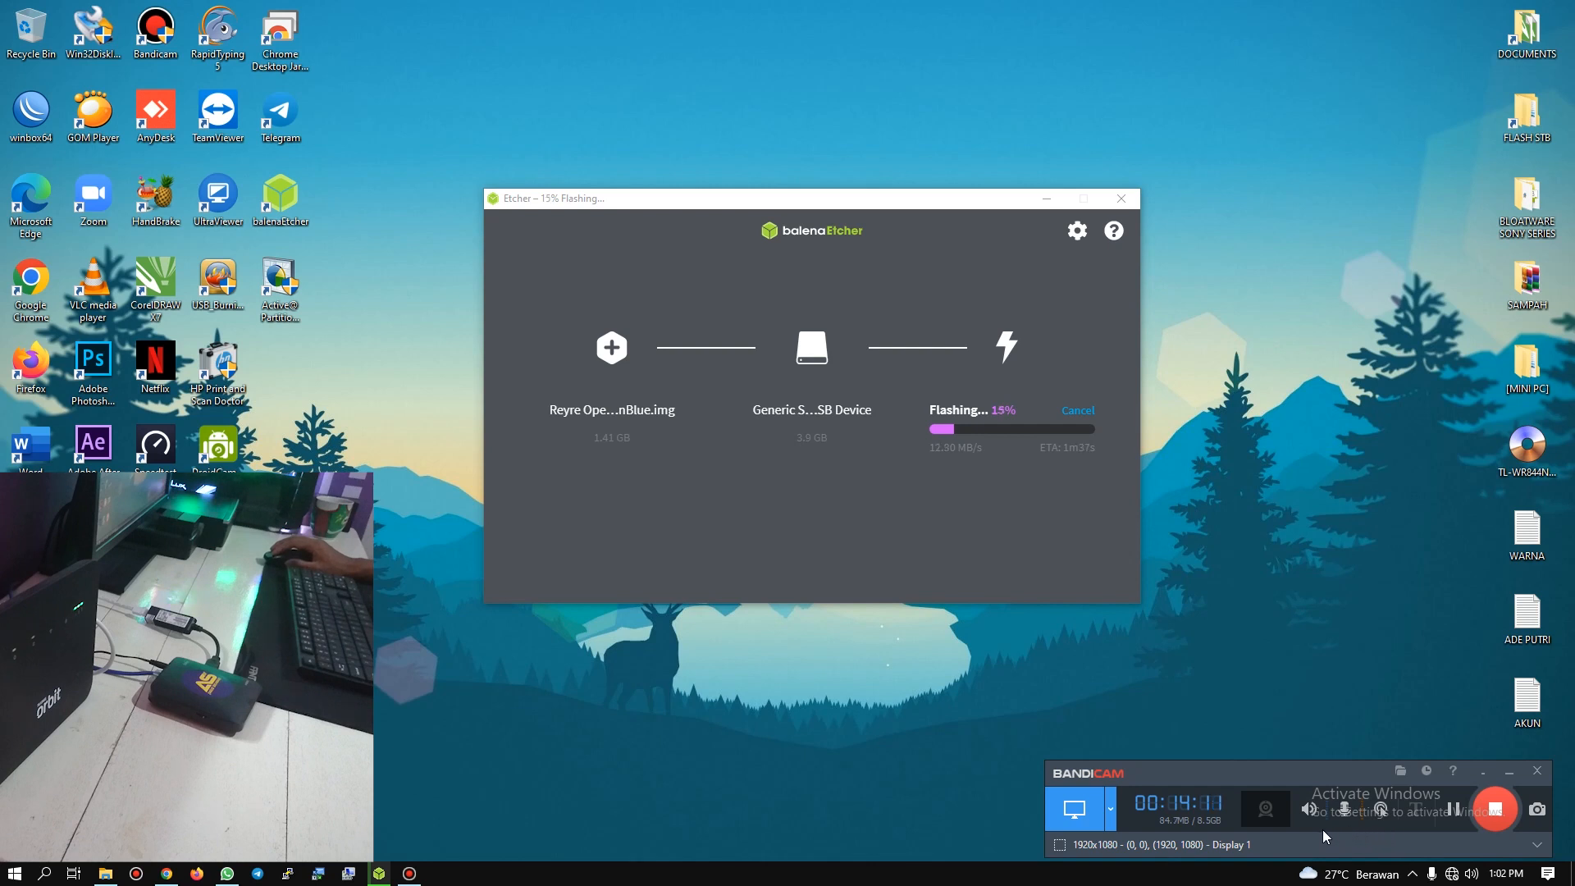
{"action": "left_click", "coordinate": [1482, 771]}
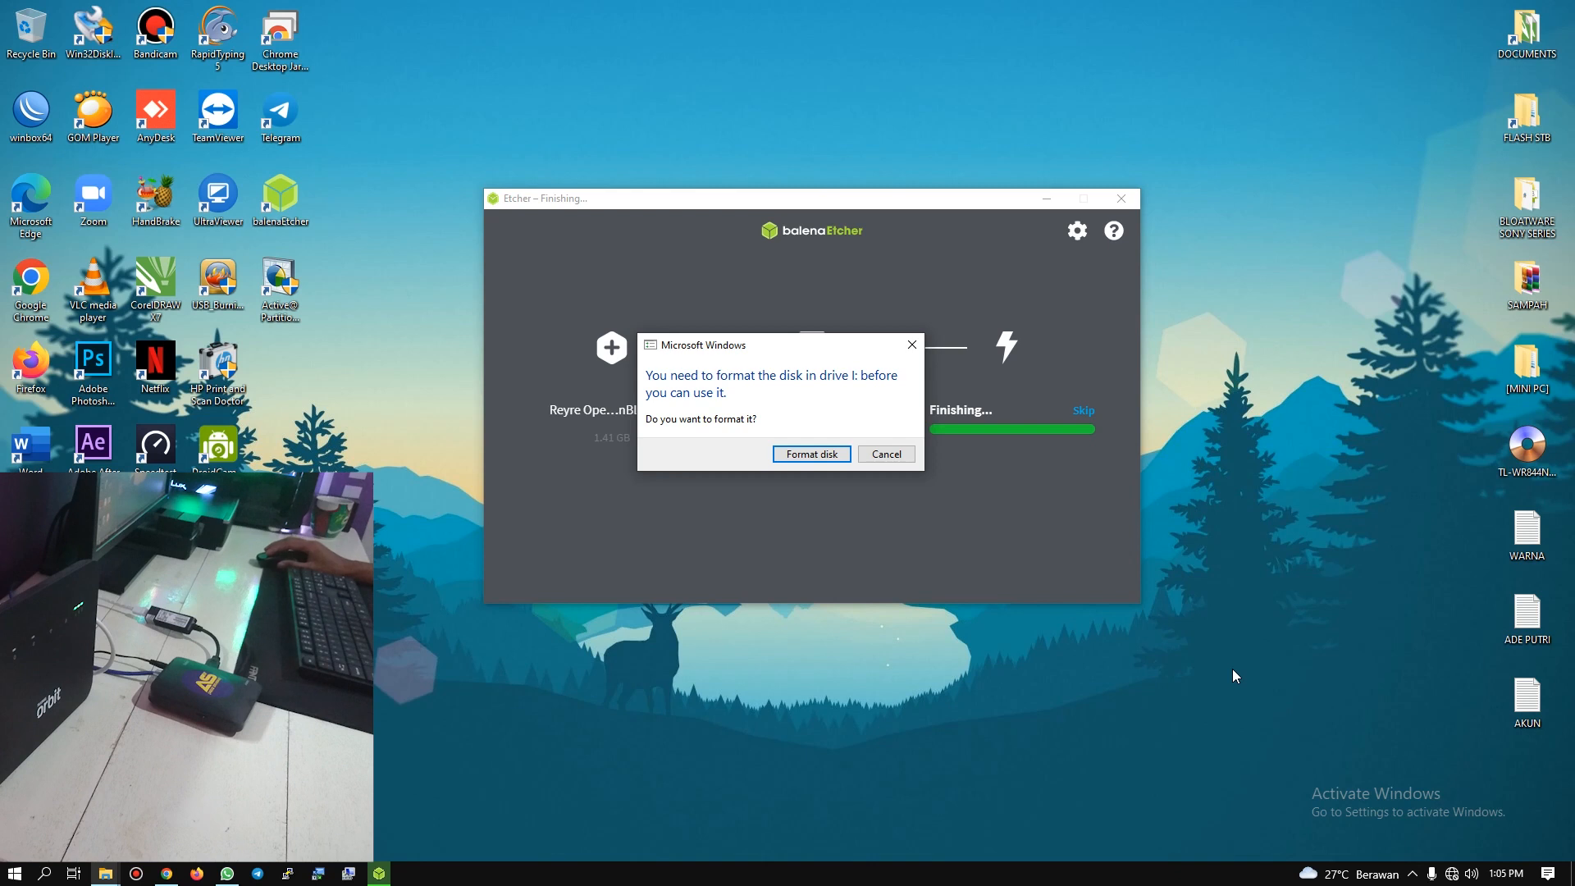
Step: Decline formatting drive I: and eject the flashed card, Removable Disk (H:), closing File Explorer and Etcher
{"action": "left_click_drag", "start_coordinate": [794, 354], "coordinate": [830, 644]}
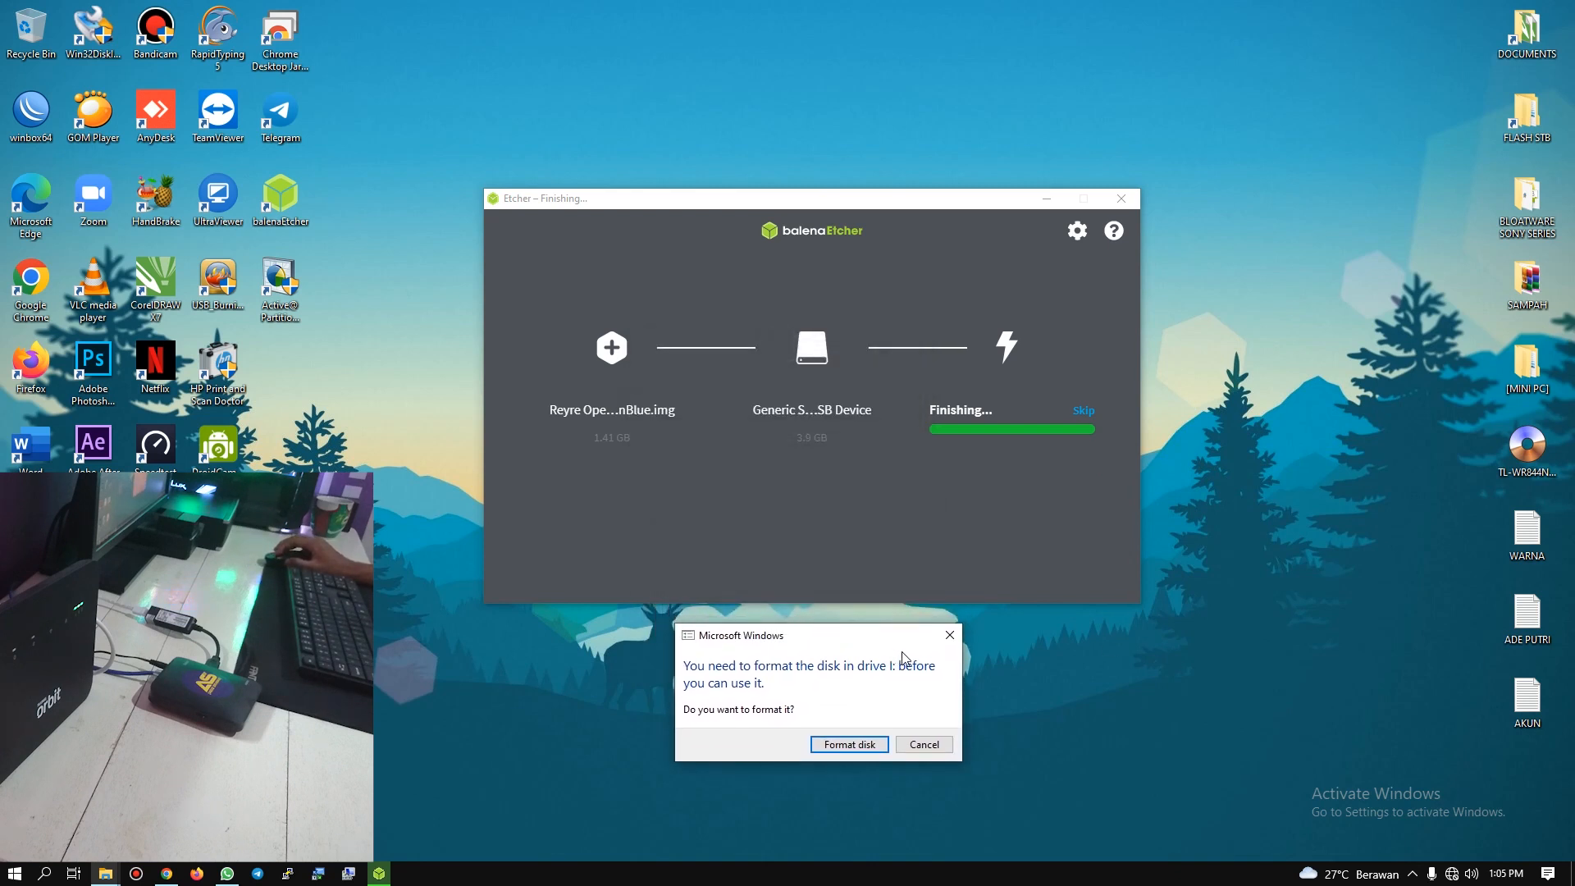
{"action": "left_click", "coordinate": [949, 635]}
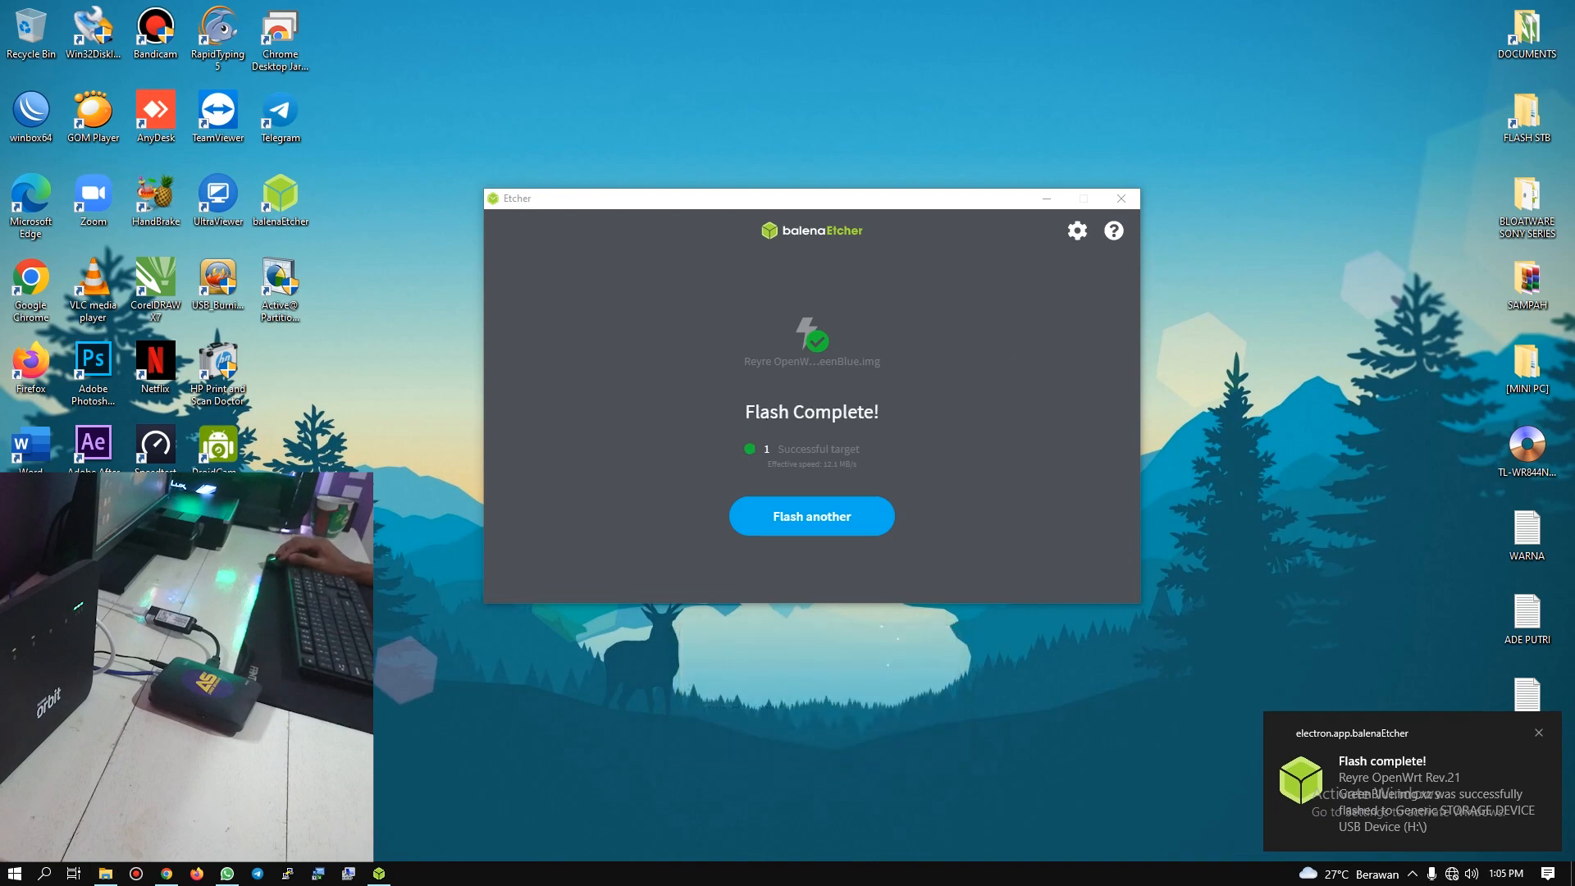
{"action": "left_click", "coordinate": [105, 873]}
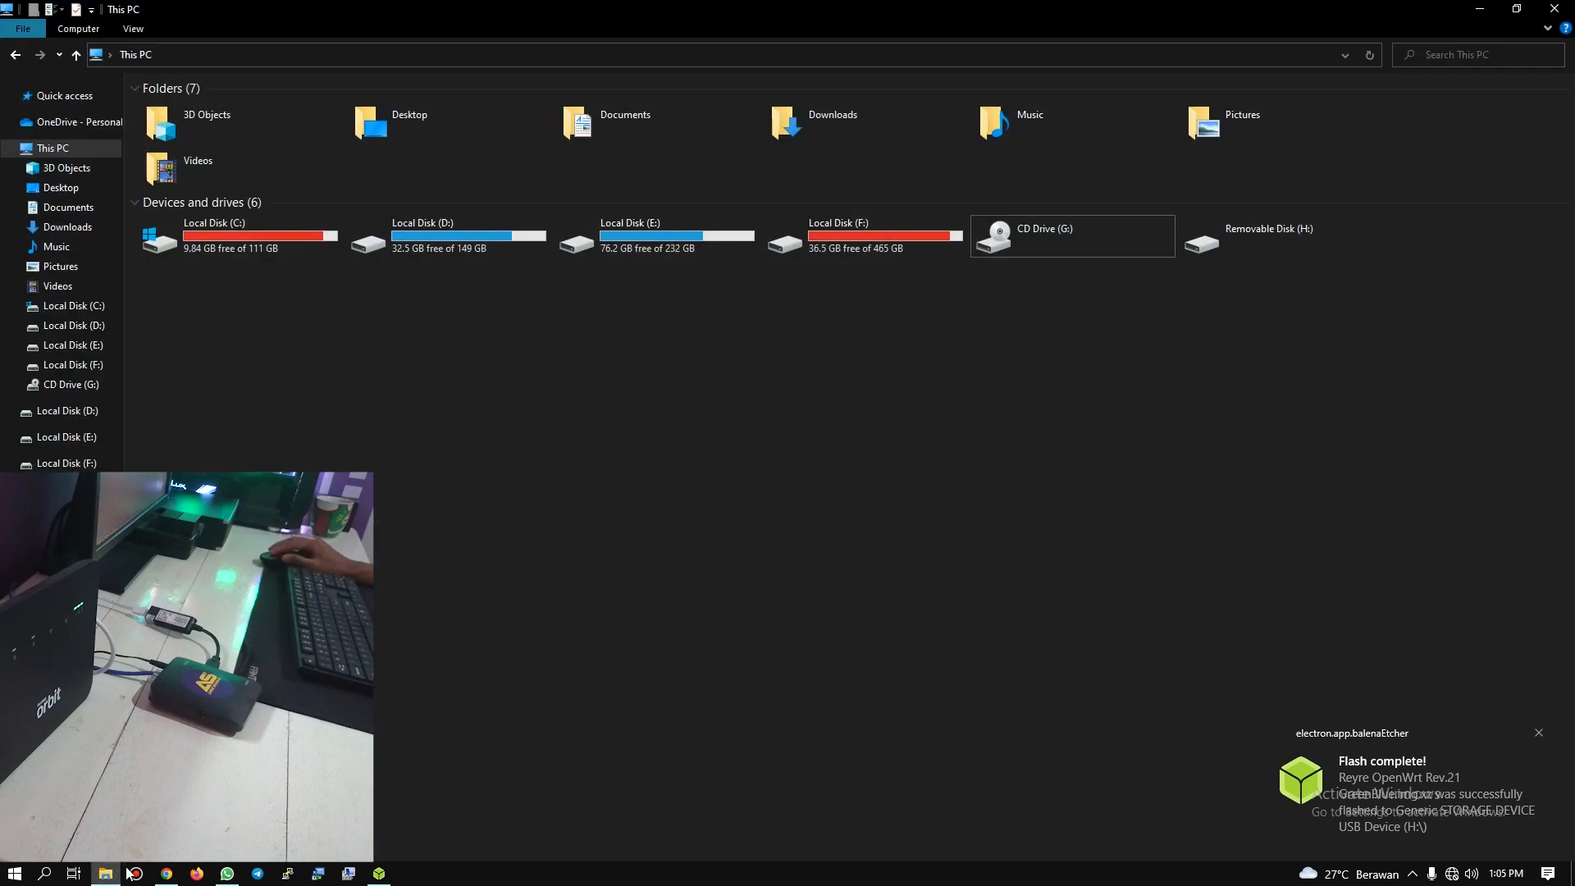
{"action": "right_click", "coordinate": [1253, 233]}
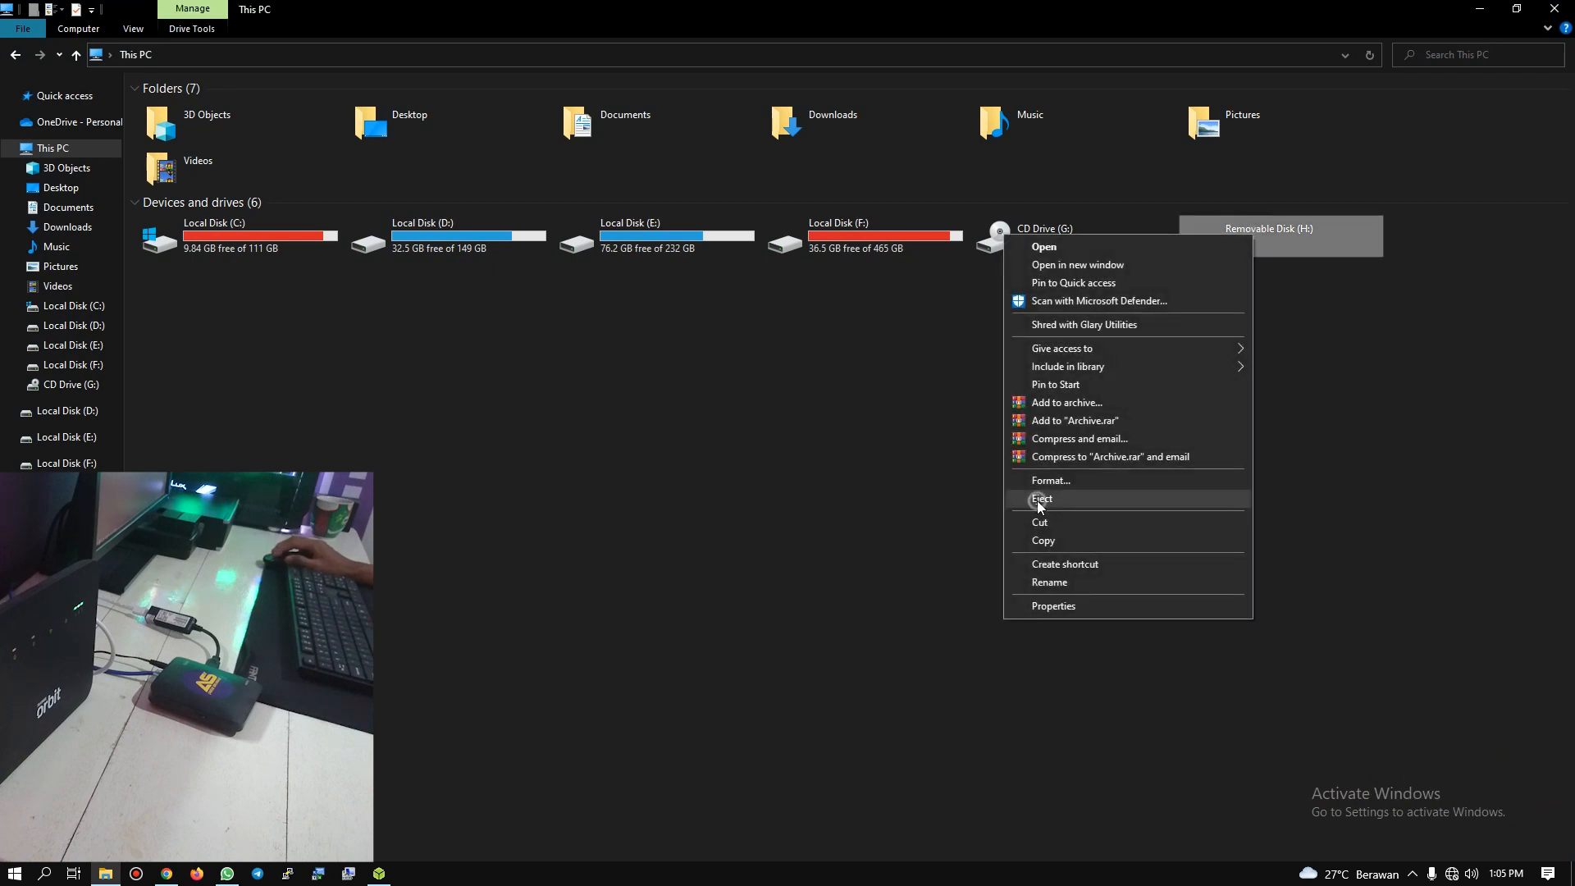
{"action": "left_click", "coordinate": [1040, 500]}
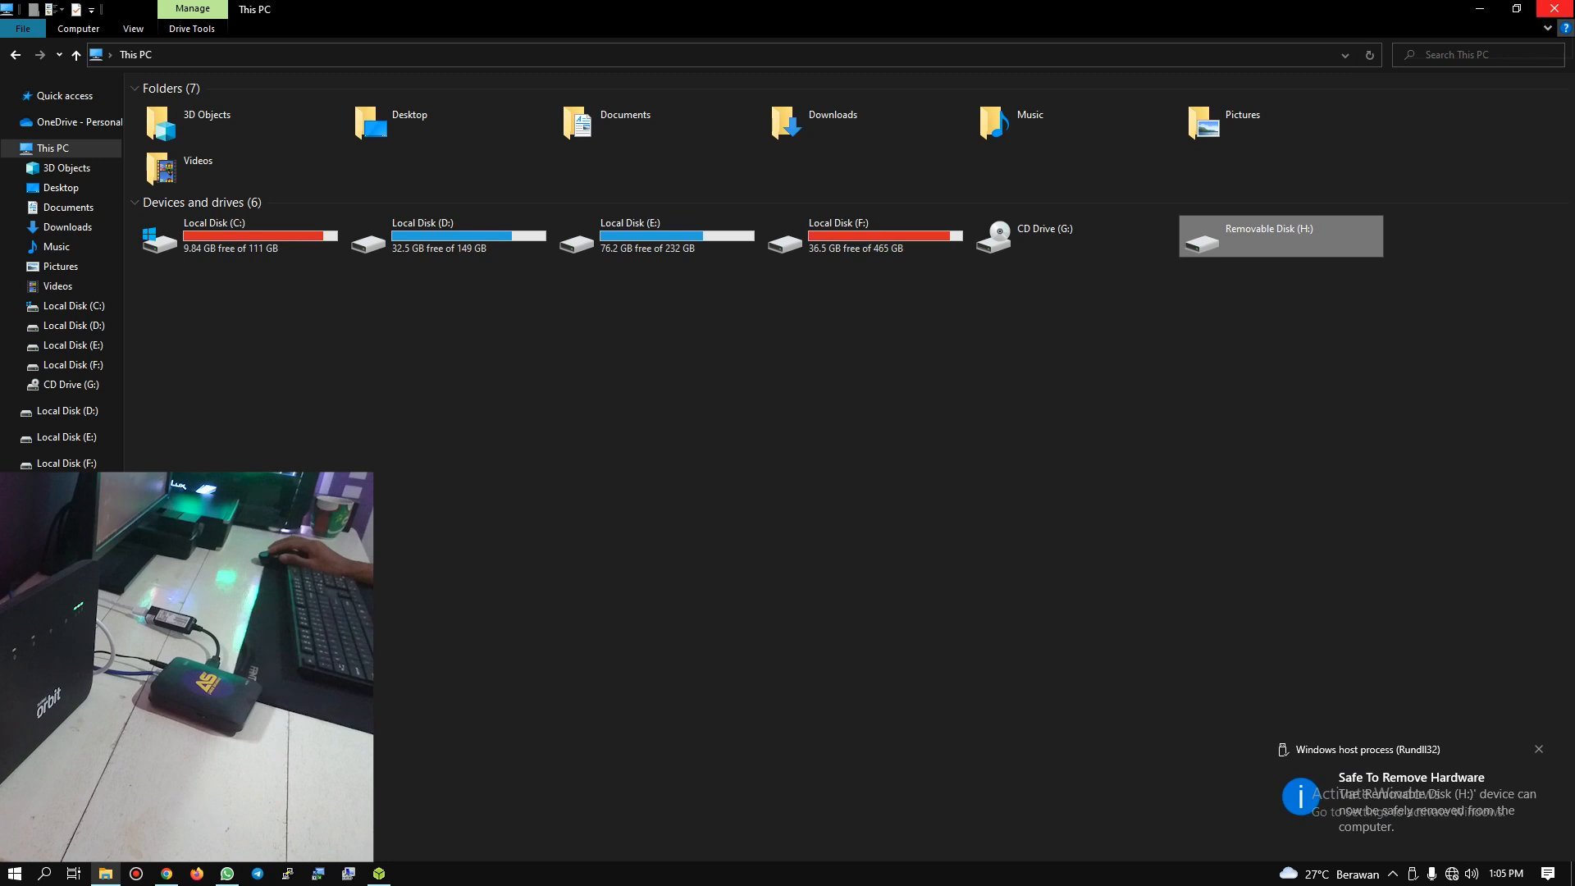
{"action": "left_click", "coordinate": [1554, 8]}
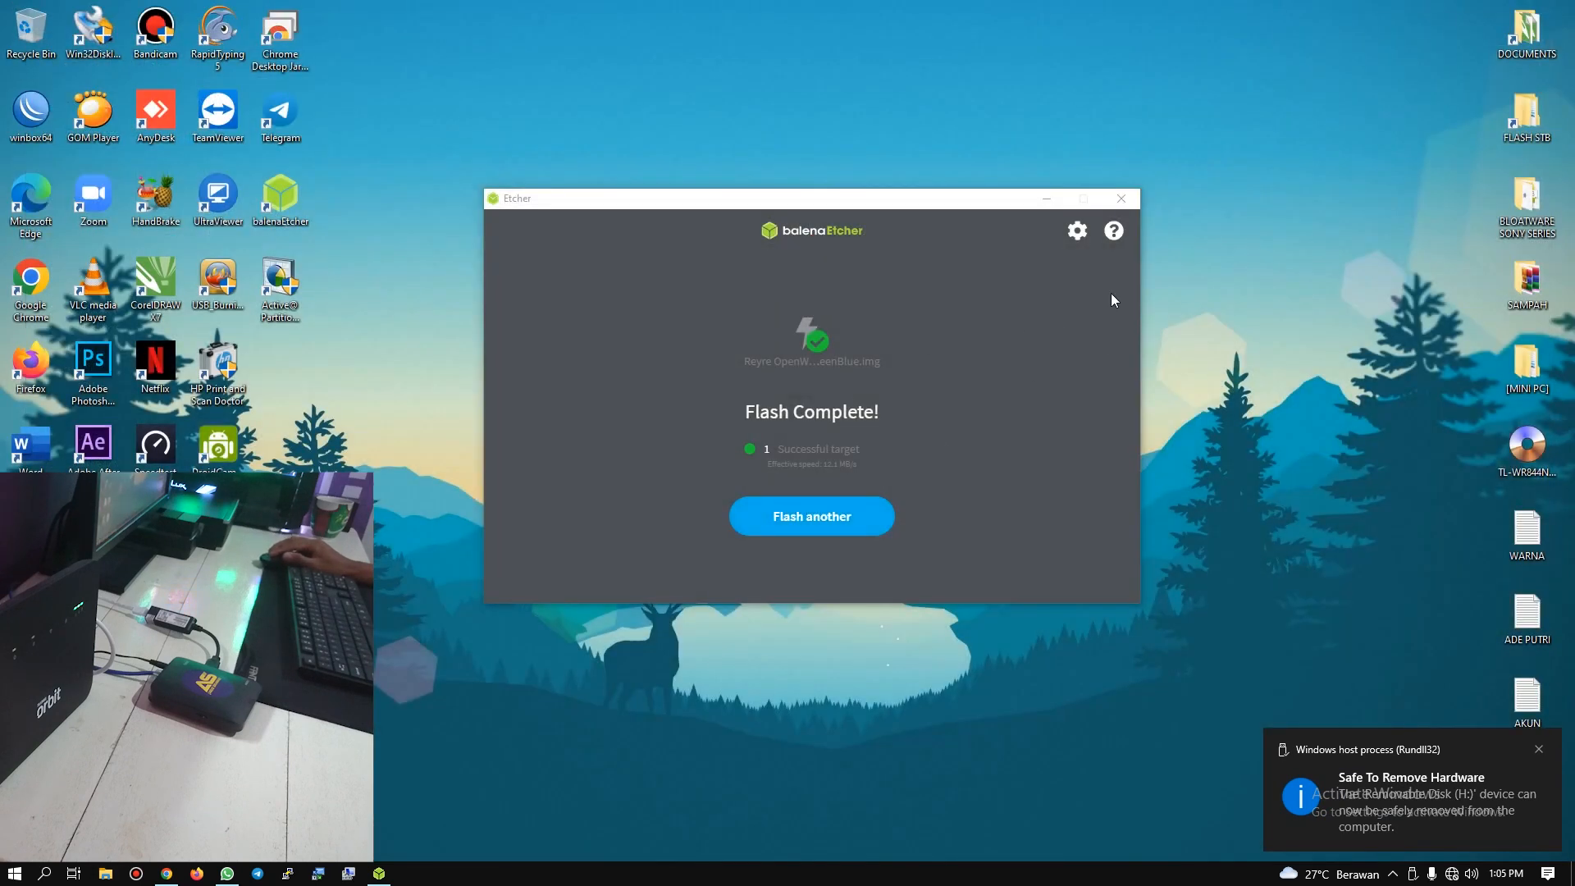
{"action": "left_click", "coordinate": [1121, 202]}
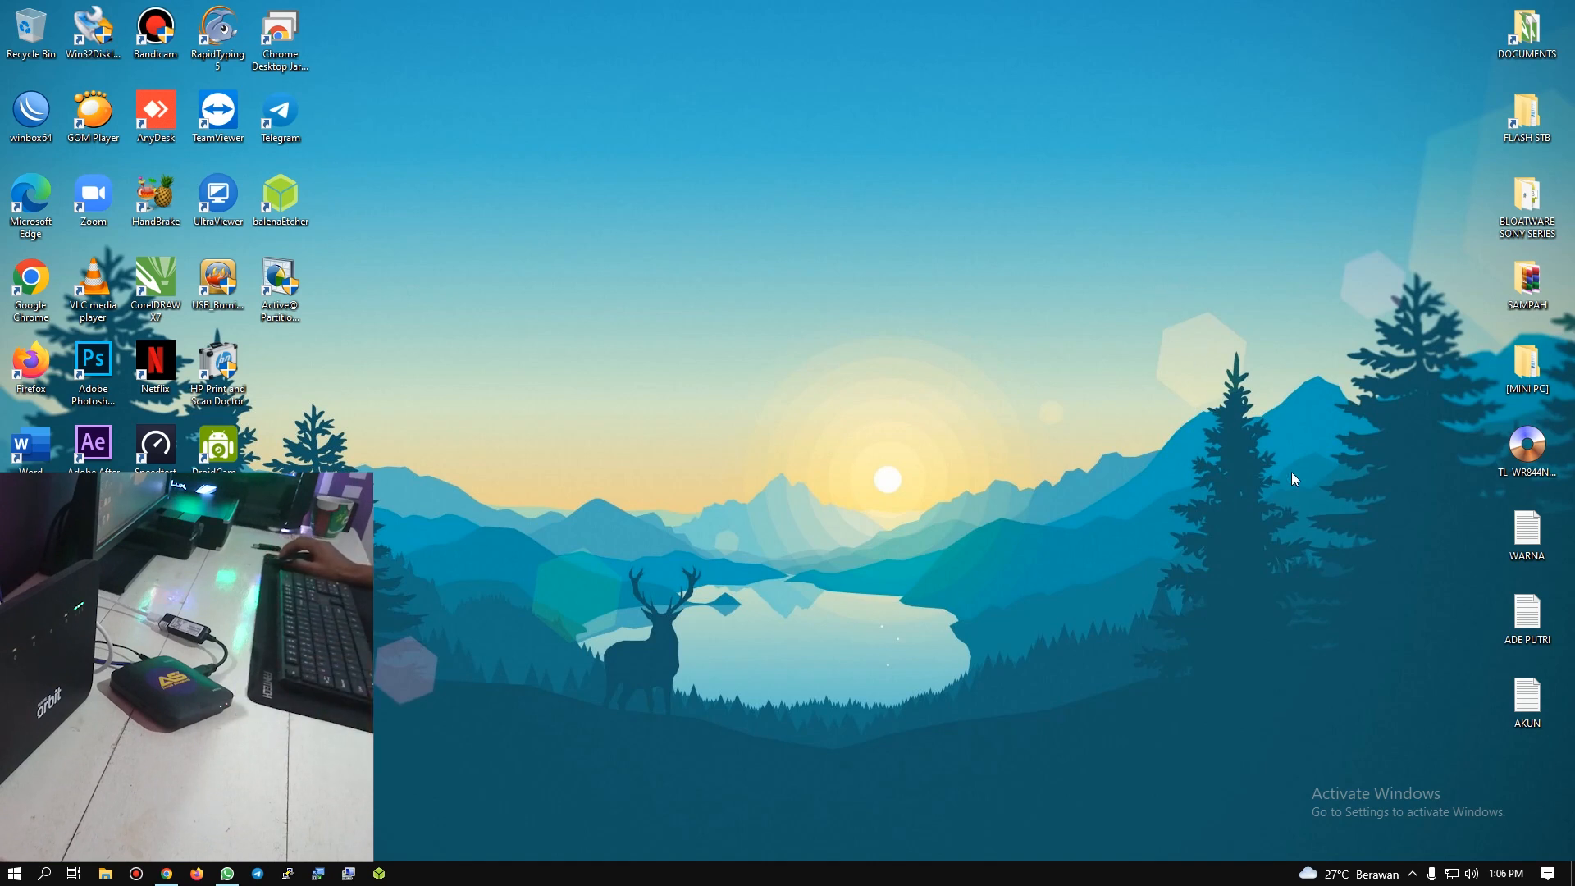
Step: Look up the IPv4 default gateway in the Ethernet adapter's connection details, and close the details and status windows
{"action": "left_click", "coordinate": [1452, 876]}
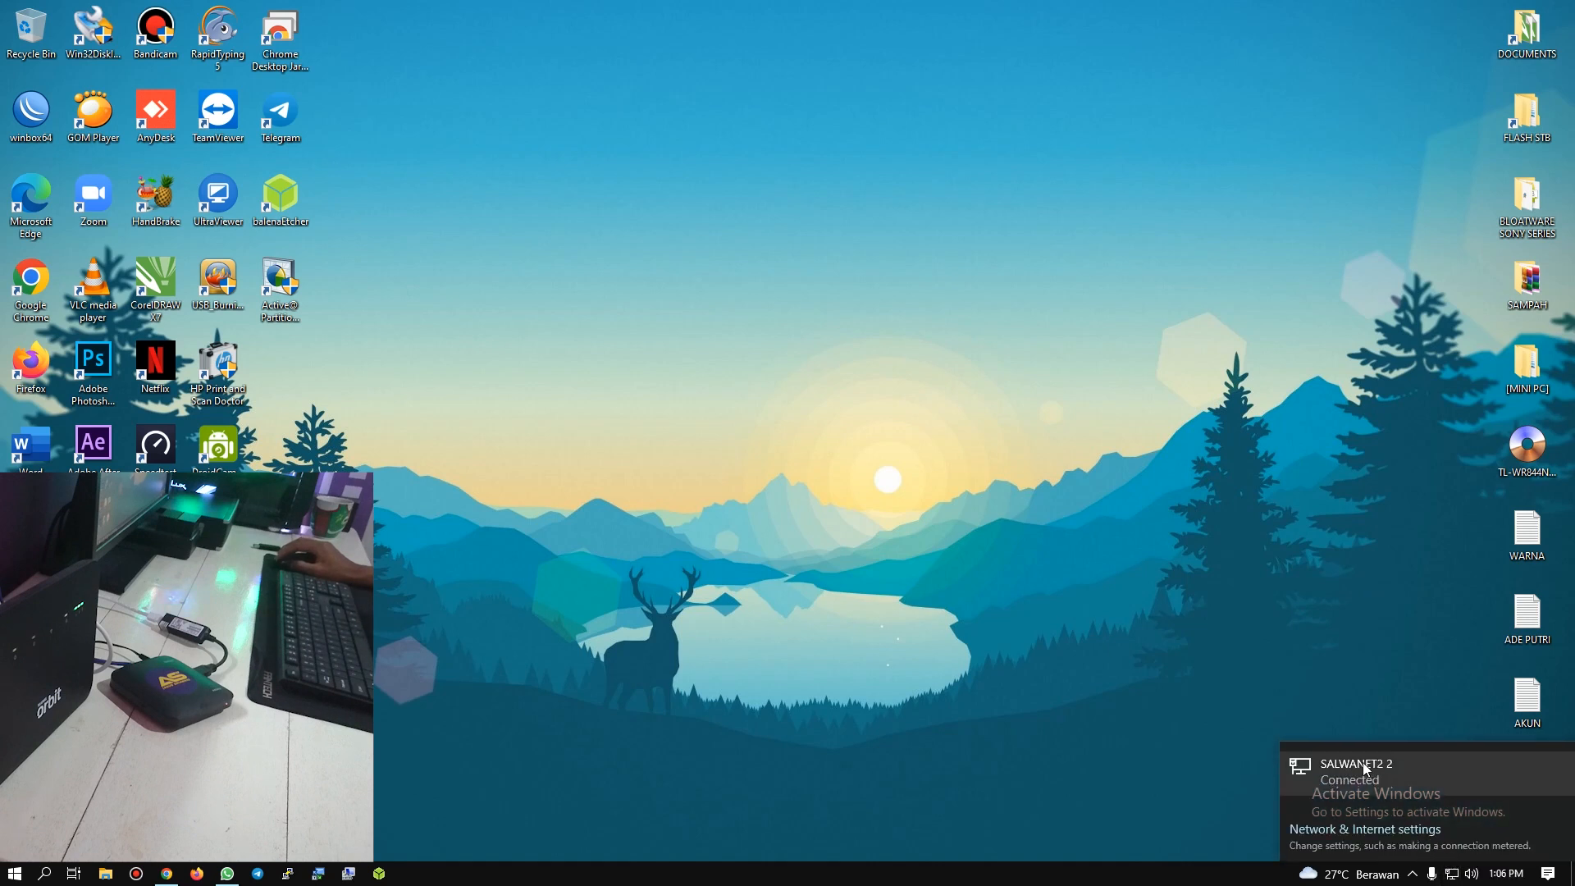
{"action": "left_click", "coordinate": [1329, 830]}
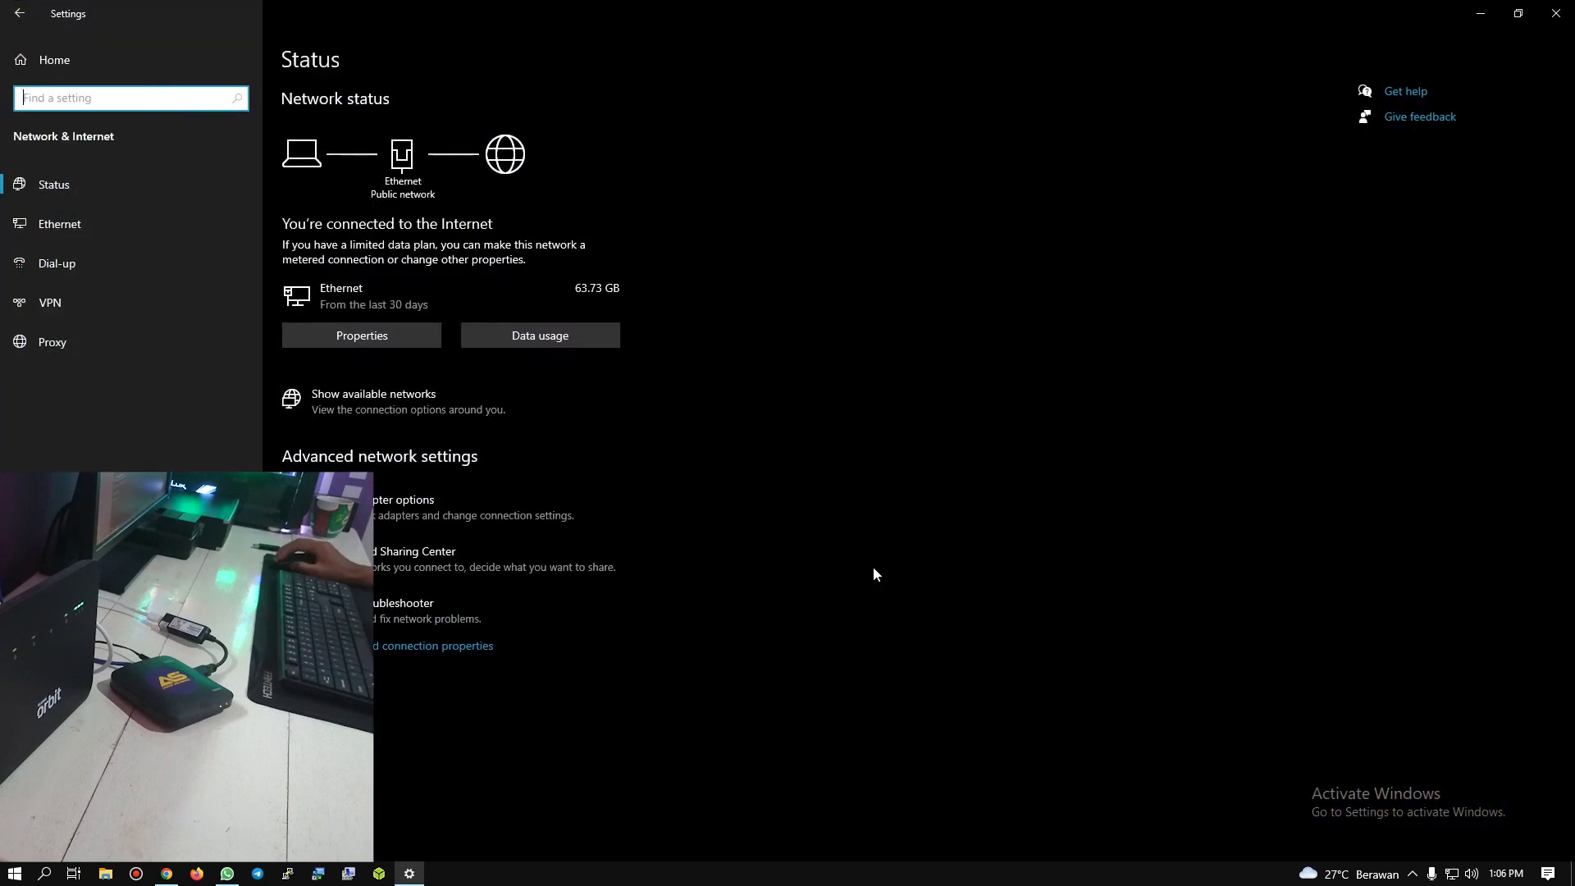
{"action": "left_click", "coordinate": [450, 500]}
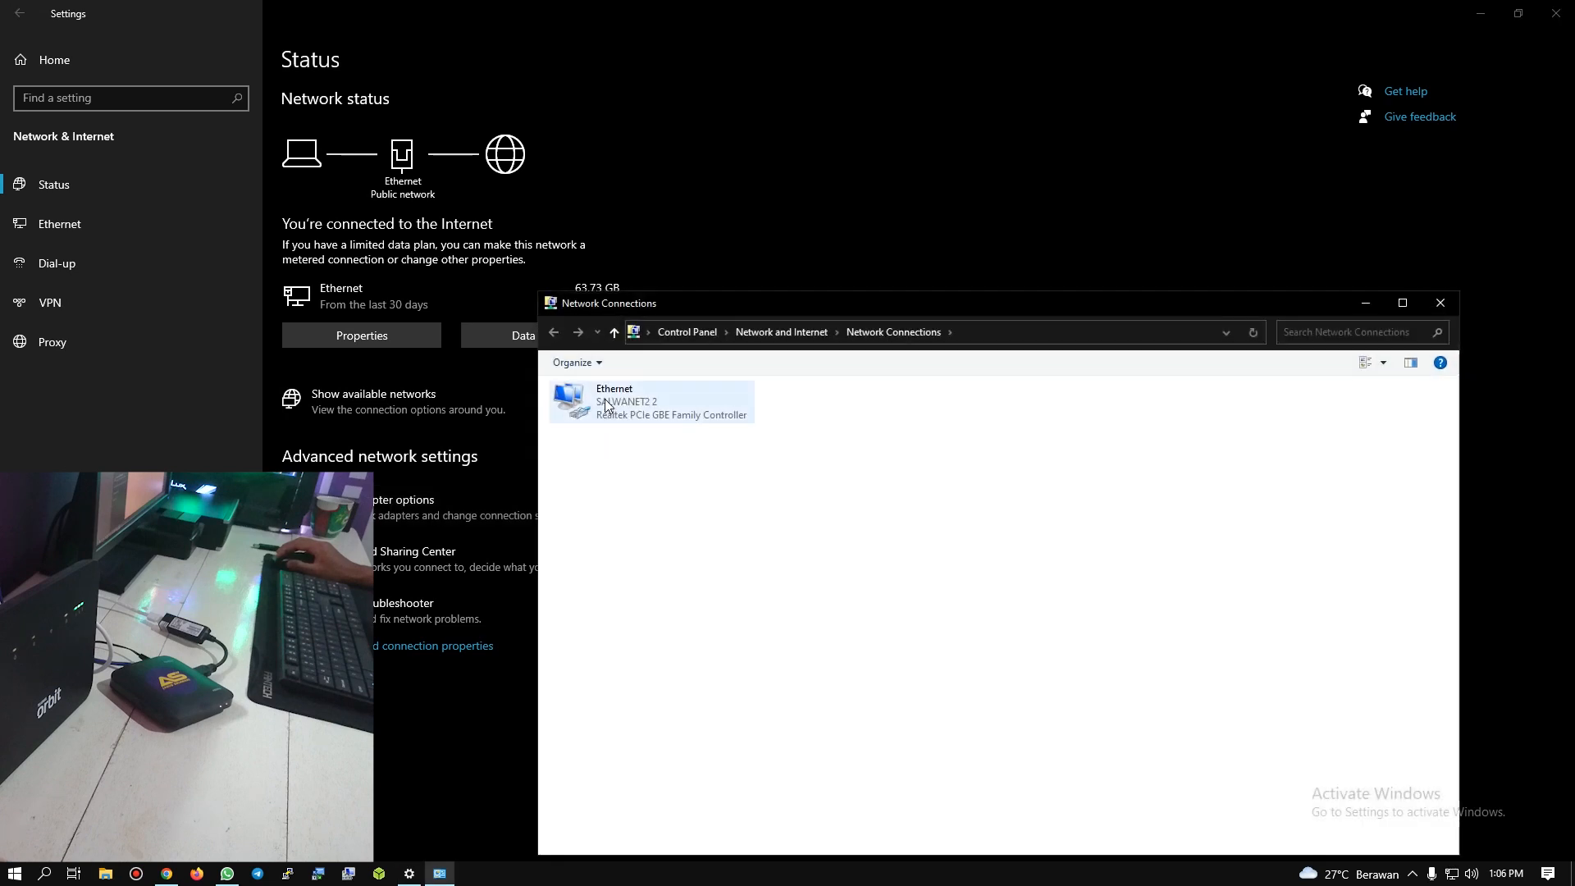
{"action": "right_click", "coordinate": [609, 399]}
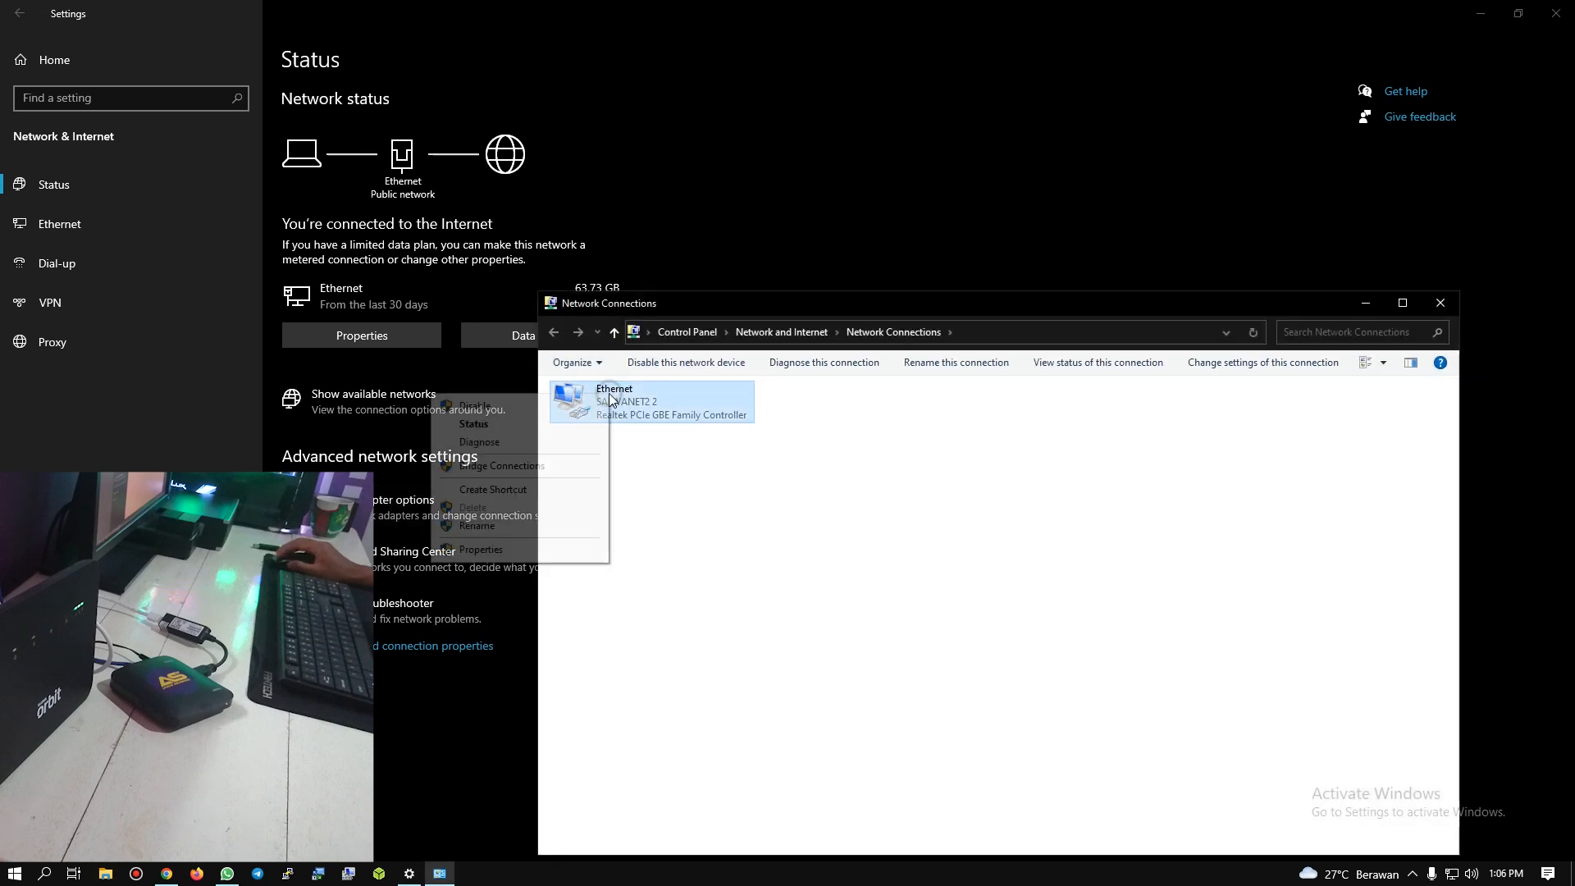
{"action": "left_click", "coordinate": [531, 426]}
{"action": "left_click", "coordinate": [699, 424]}
{"action": "left_click_drag", "start_coordinate": [779, 301], "coordinate": [1075, 276]}
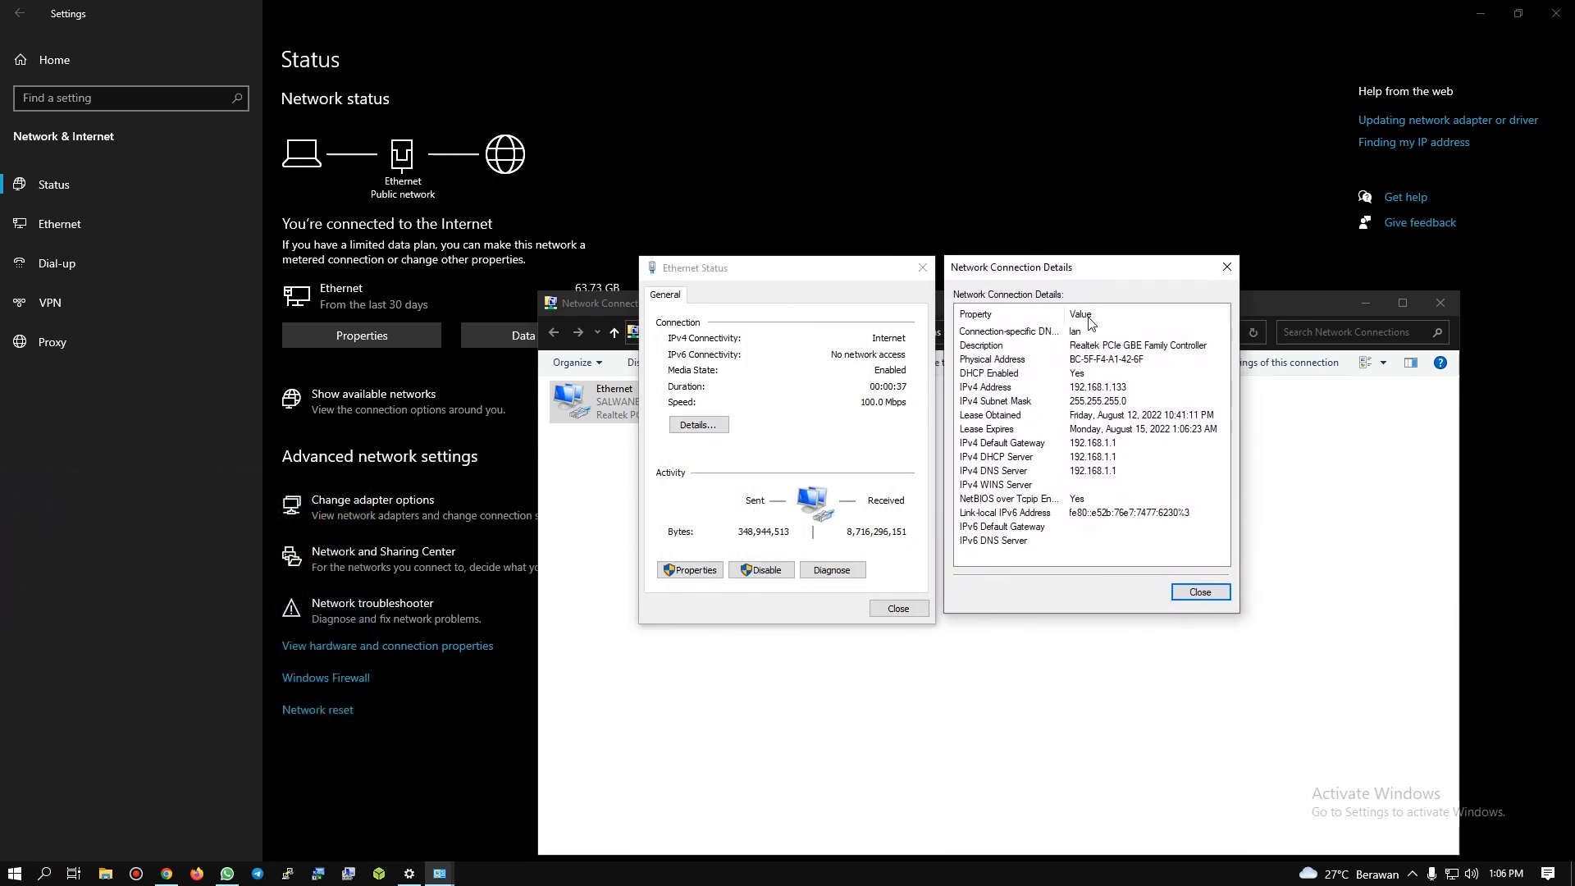
{"action": "left_click", "coordinate": [1125, 442]}
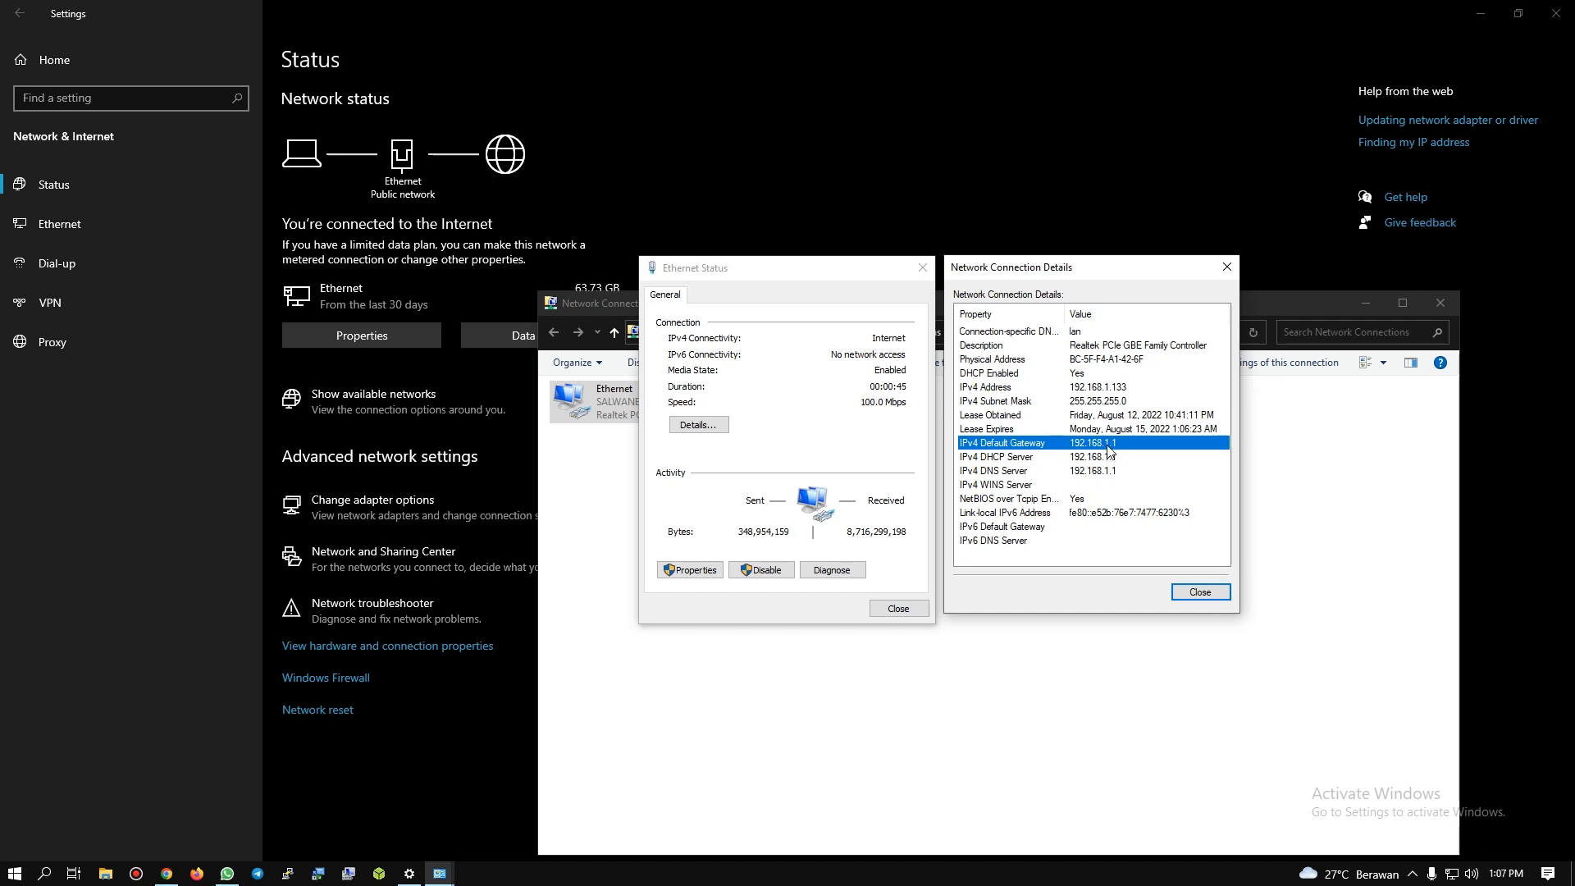
{"action": "left_click", "coordinate": [1199, 591]}
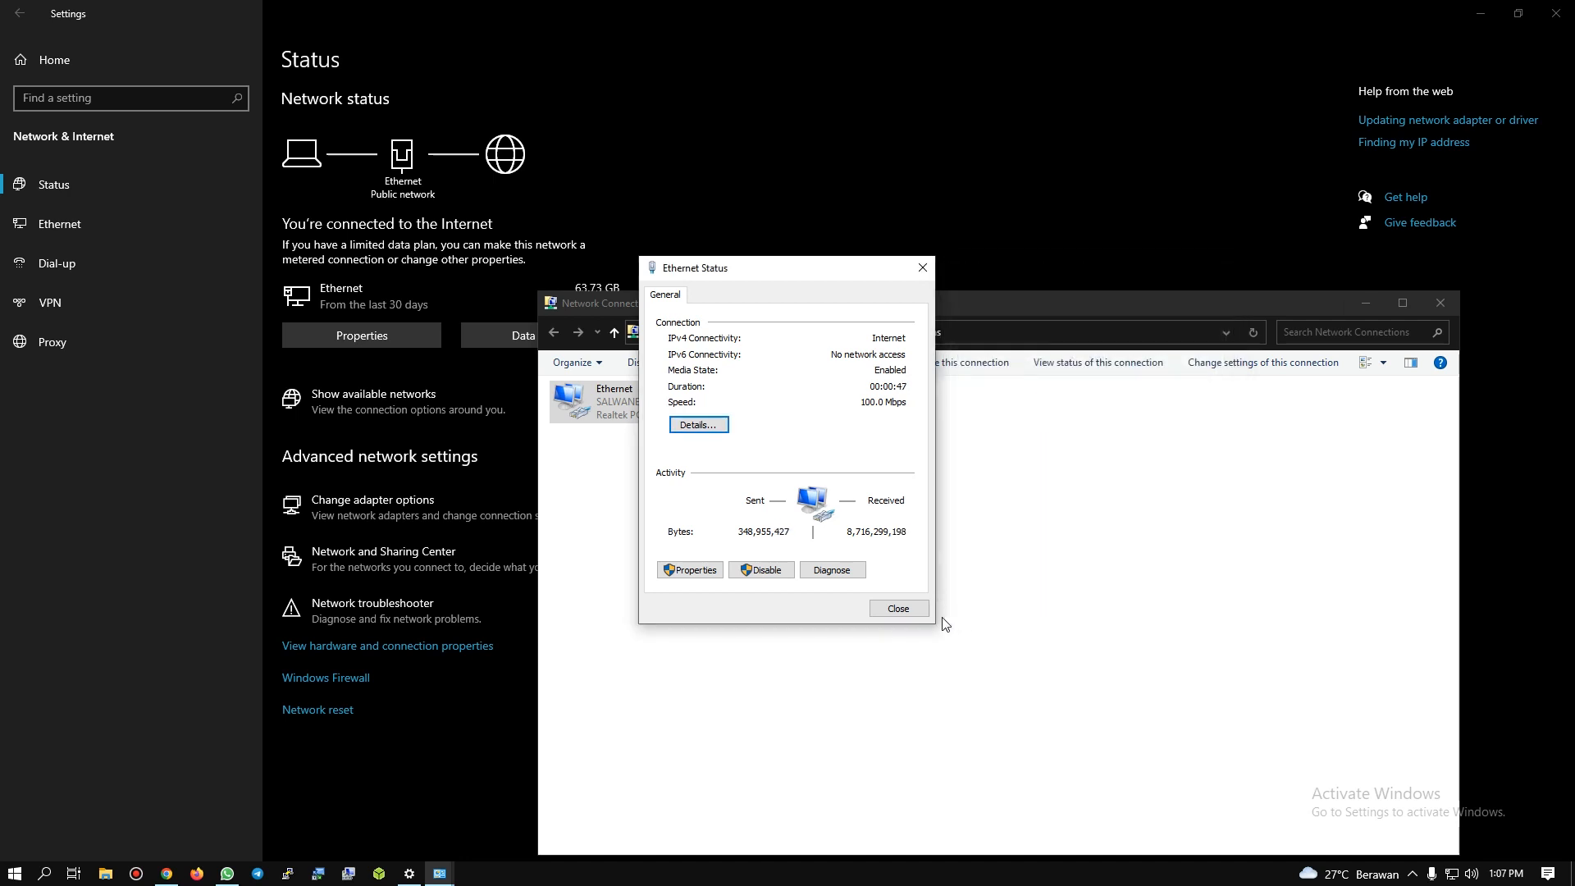
{"action": "left_click", "coordinate": [897, 609]}
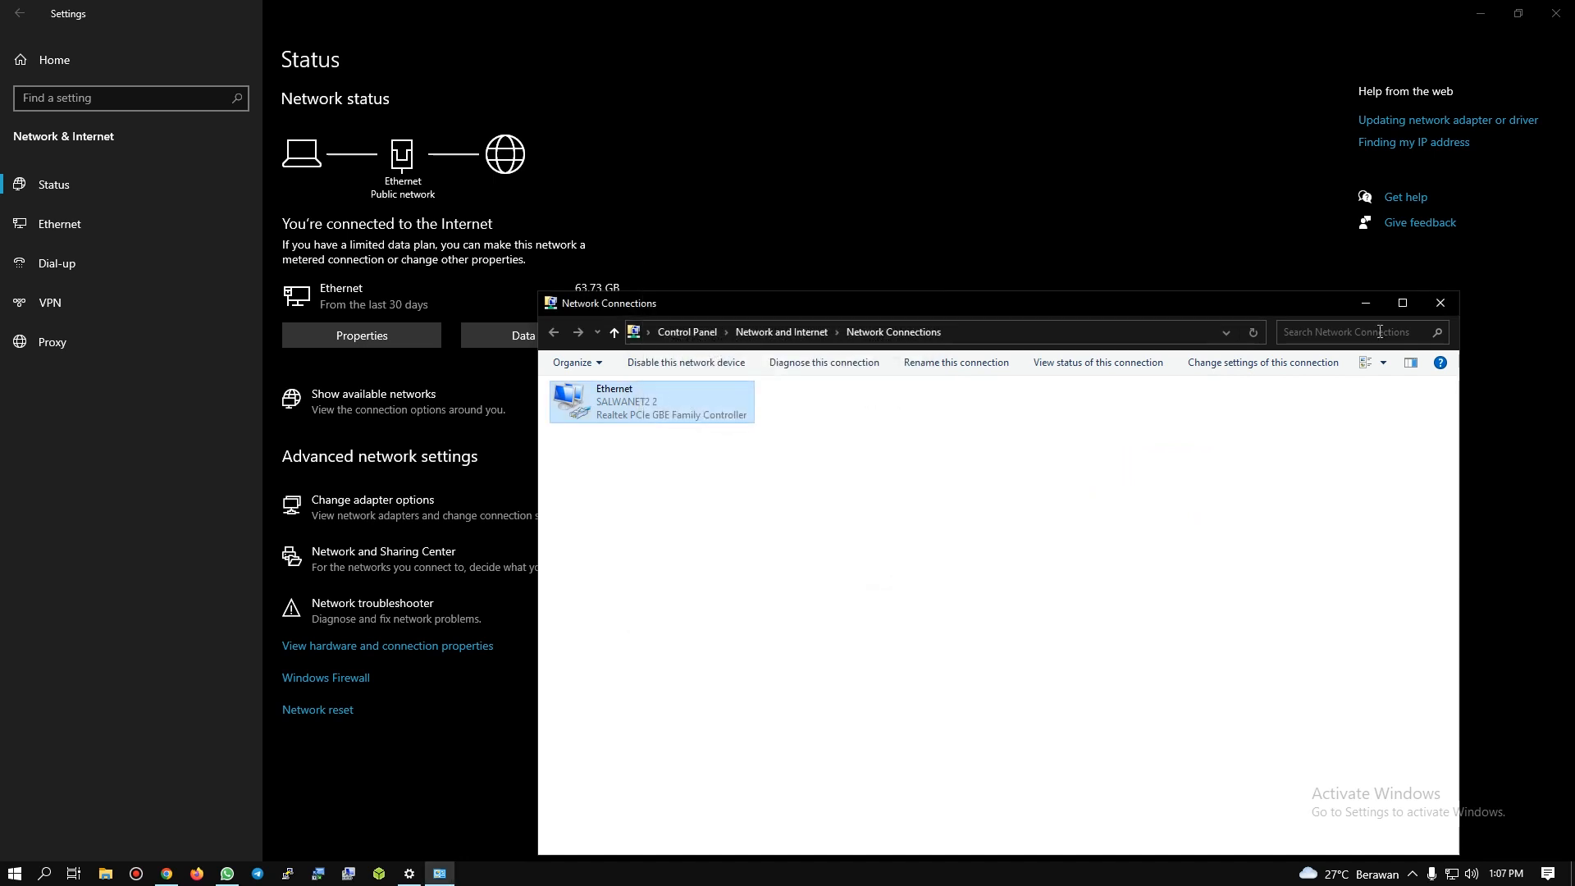
Step: Reopen the Ethernet adapter's connection details beside its status window to review the IPv4 settings
{"action": "right_click", "coordinate": [634, 418]}
{"action": "left_click", "coordinate": [541, 448]}
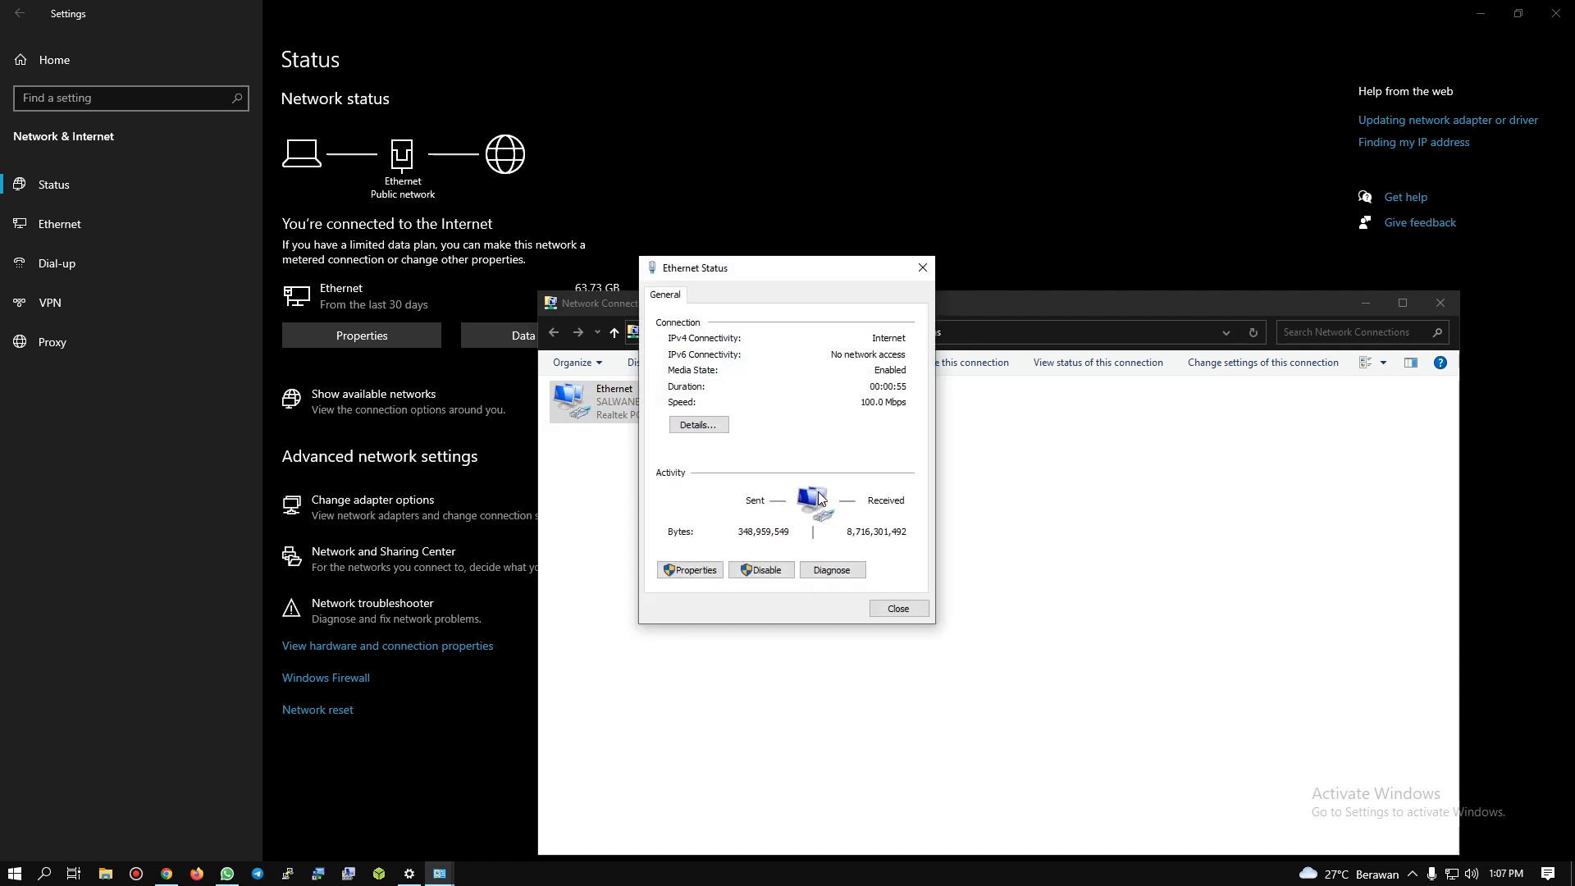
{"action": "left_click", "coordinate": [707, 425]}
{"action": "left_click_drag", "start_coordinate": [784, 285], "coordinate": [1070, 272]}
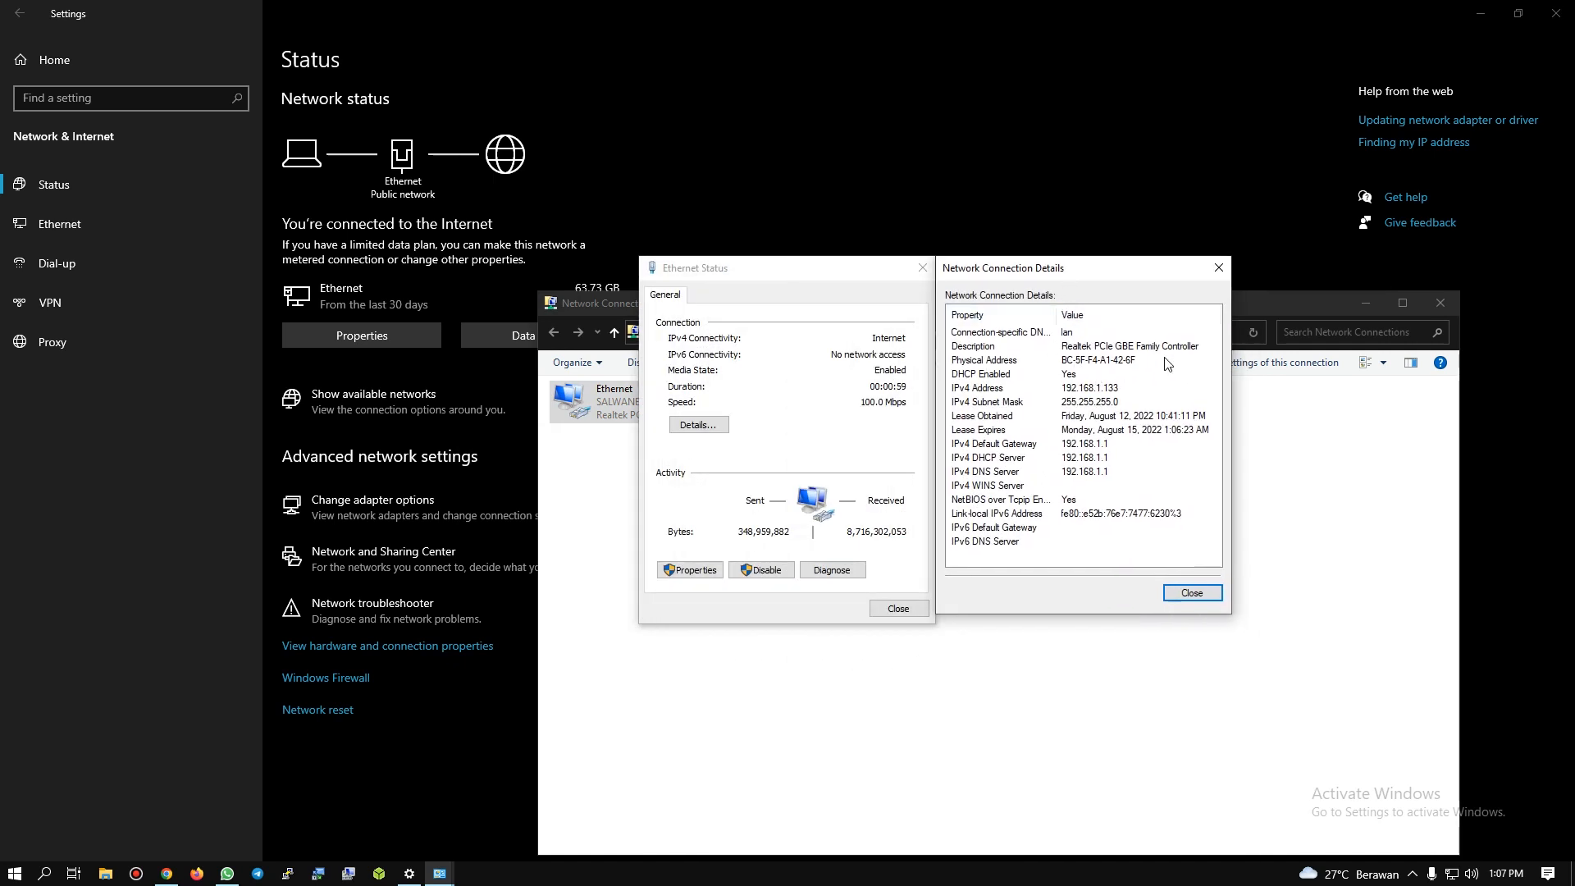
{"action": "left_click_drag", "start_coordinate": [1052, 275], "coordinate": [1091, 274]}
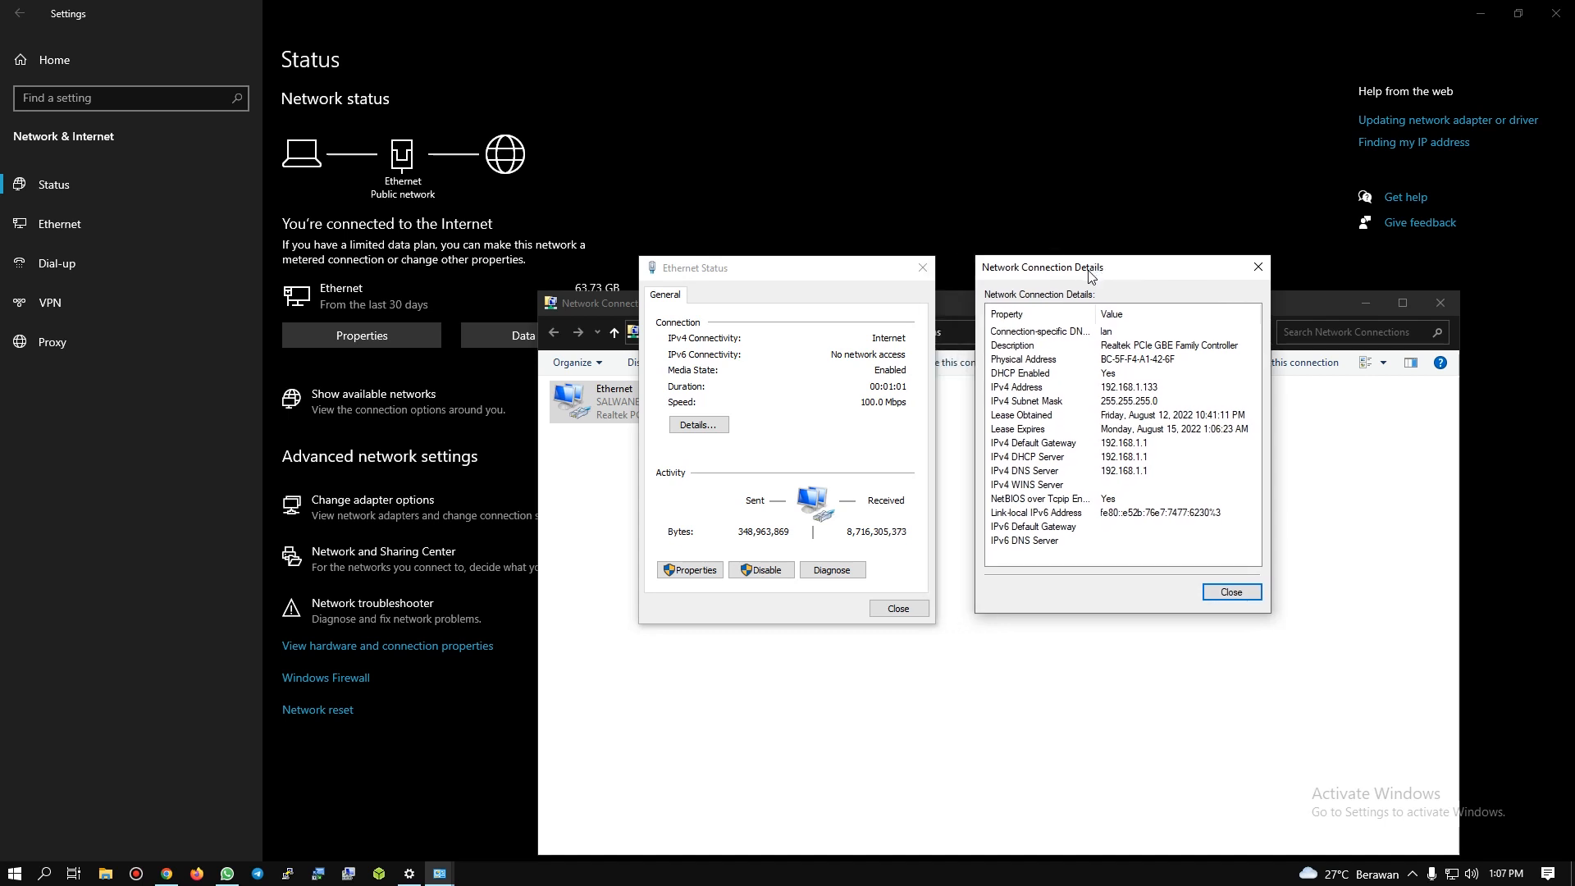
Step: Close the Ethernet details and status windows, Network Connections and Settings
{"action": "left_click", "coordinate": [1257, 267]}
{"action": "left_click", "coordinate": [921, 267]}
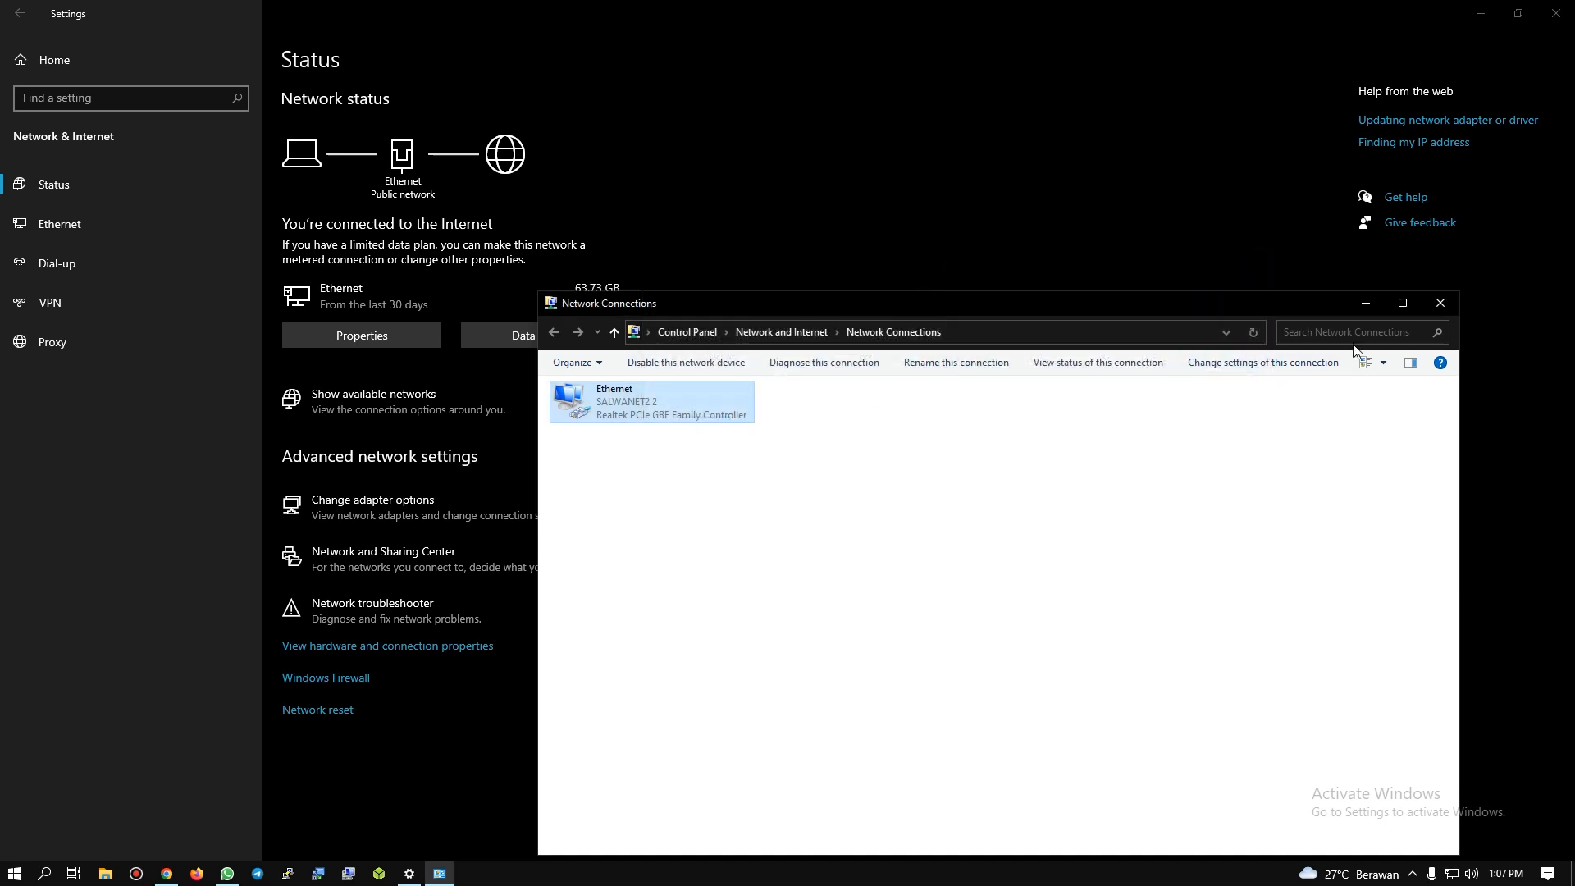
{"action": "left_click", "coordinate": [1446, 301]}
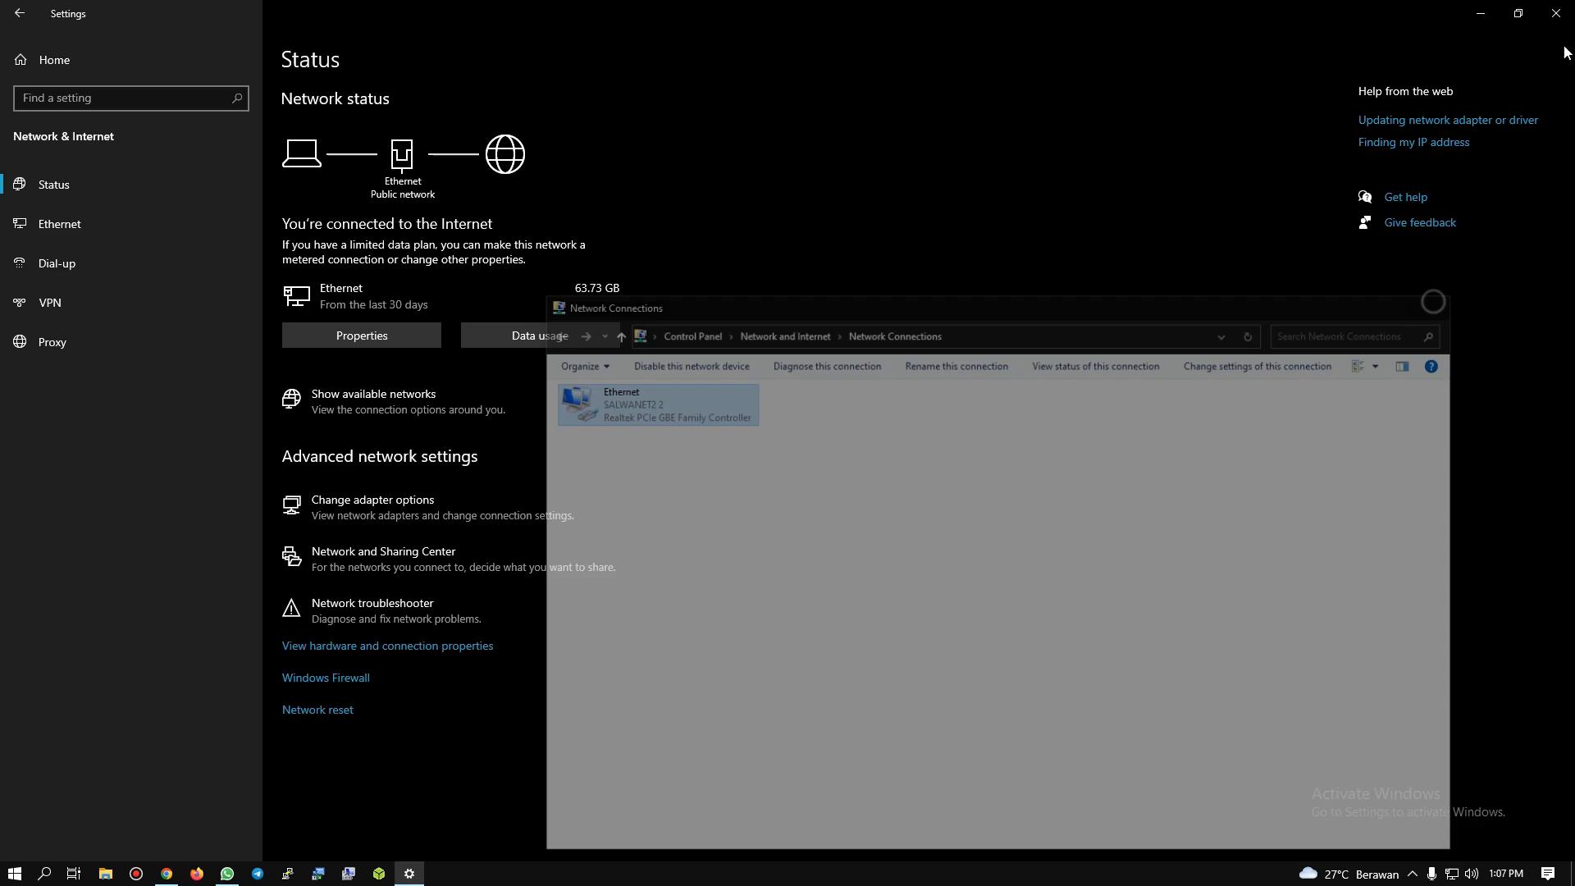
{"action": "left_click", "coordinate": [1556, 13]}
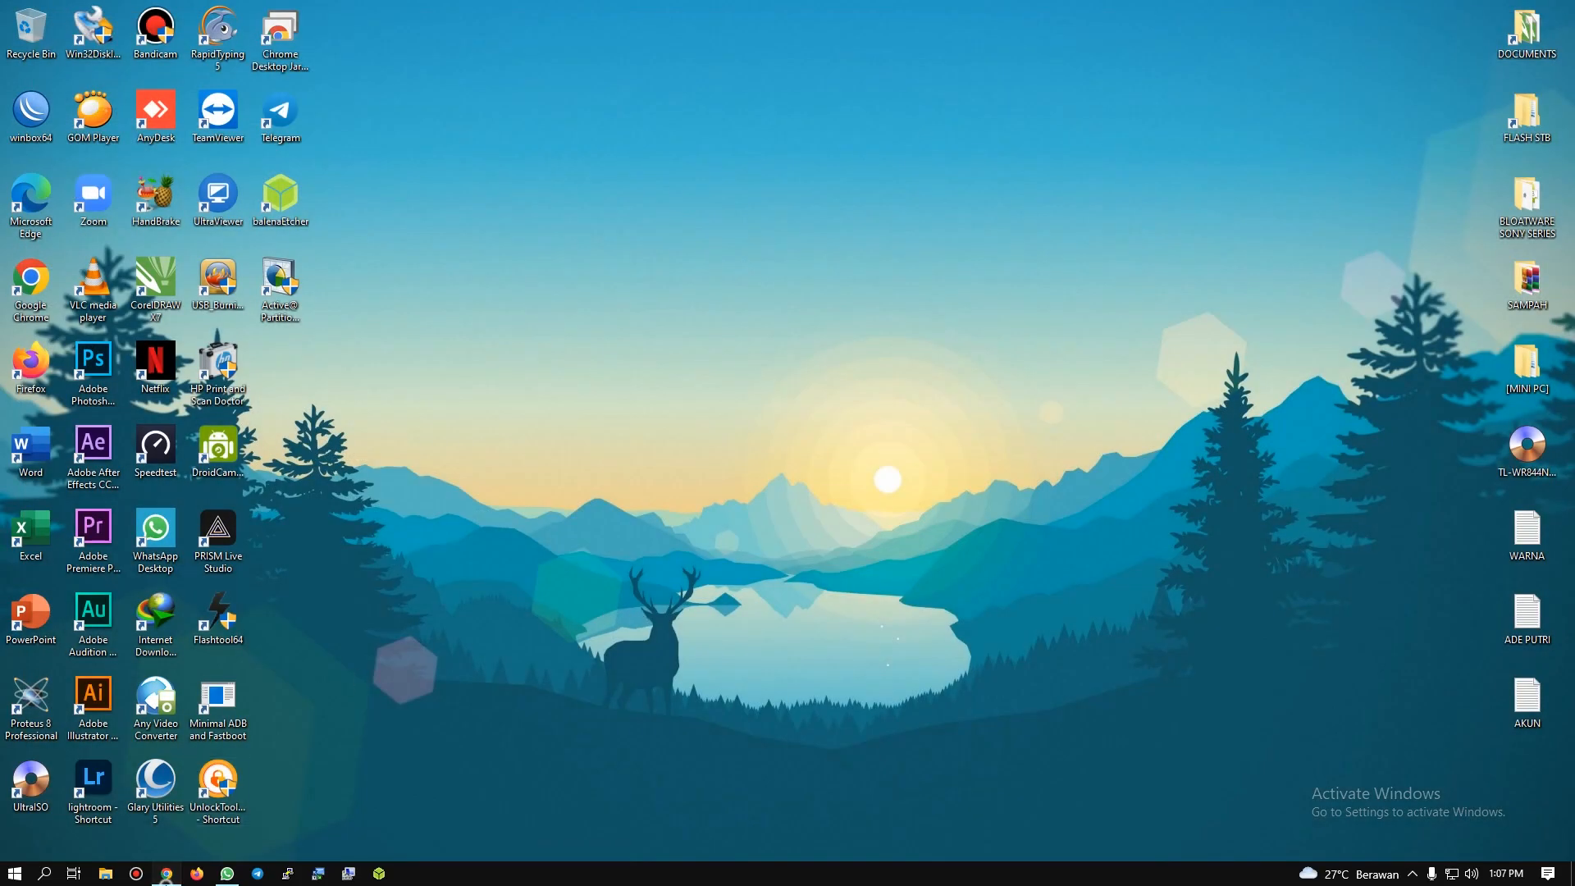
Step: Switch to Chrome, replace the Shopee tab with a new one and open the browsing-data deletion dialog from the history page
{"action": "left_click", "coordinate": [167, 873]}
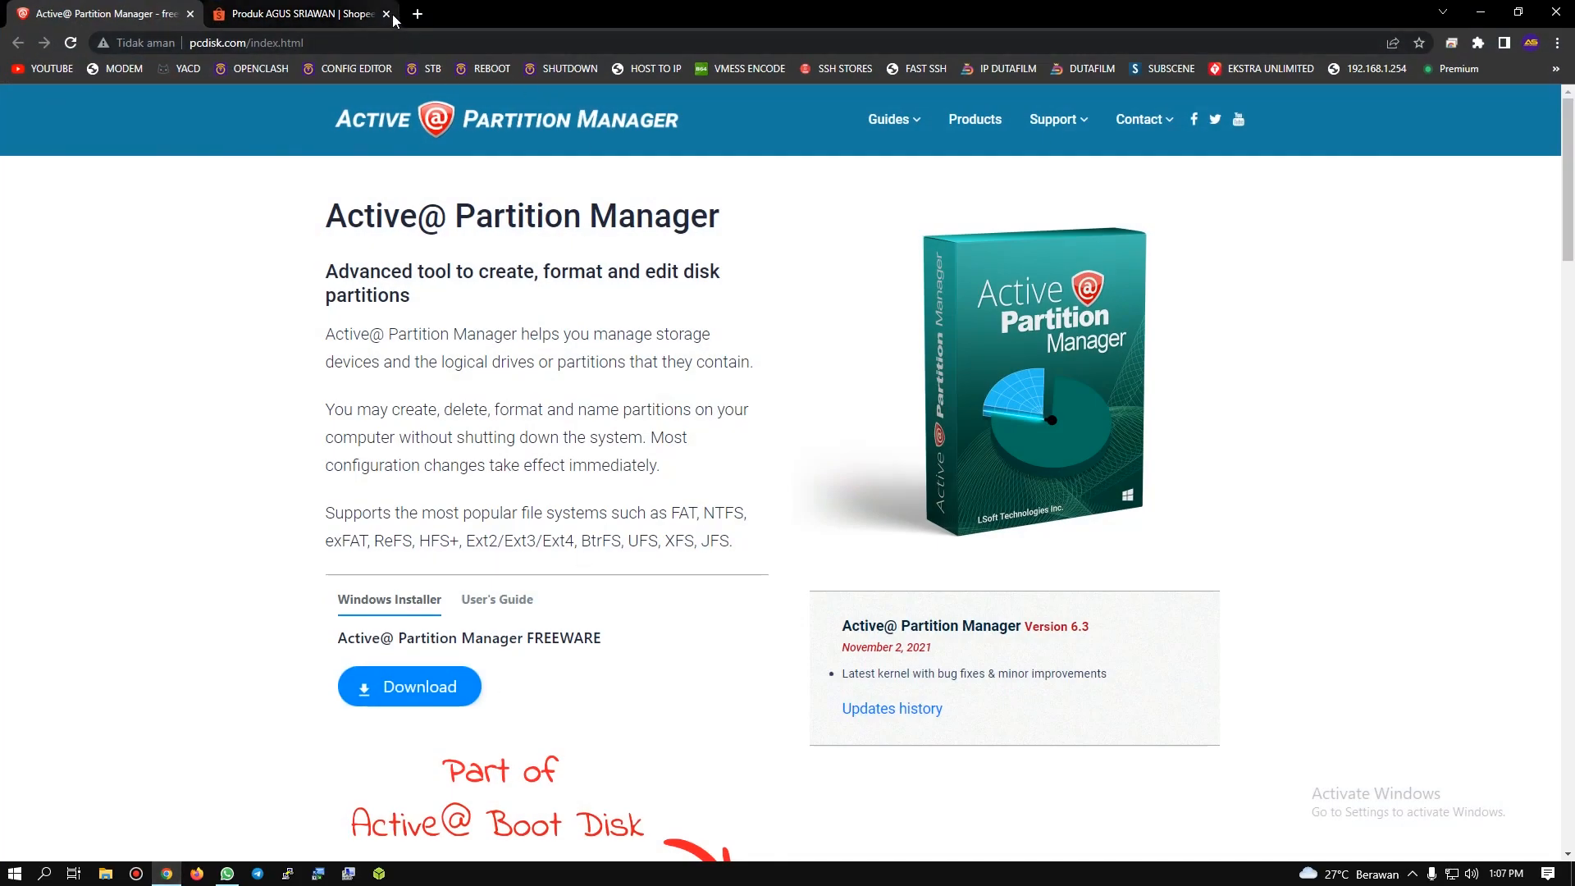
{"action": "left_click", "coordinate": [386, 13]}
{"action": "left_click", "coordinate": [224, 14]}
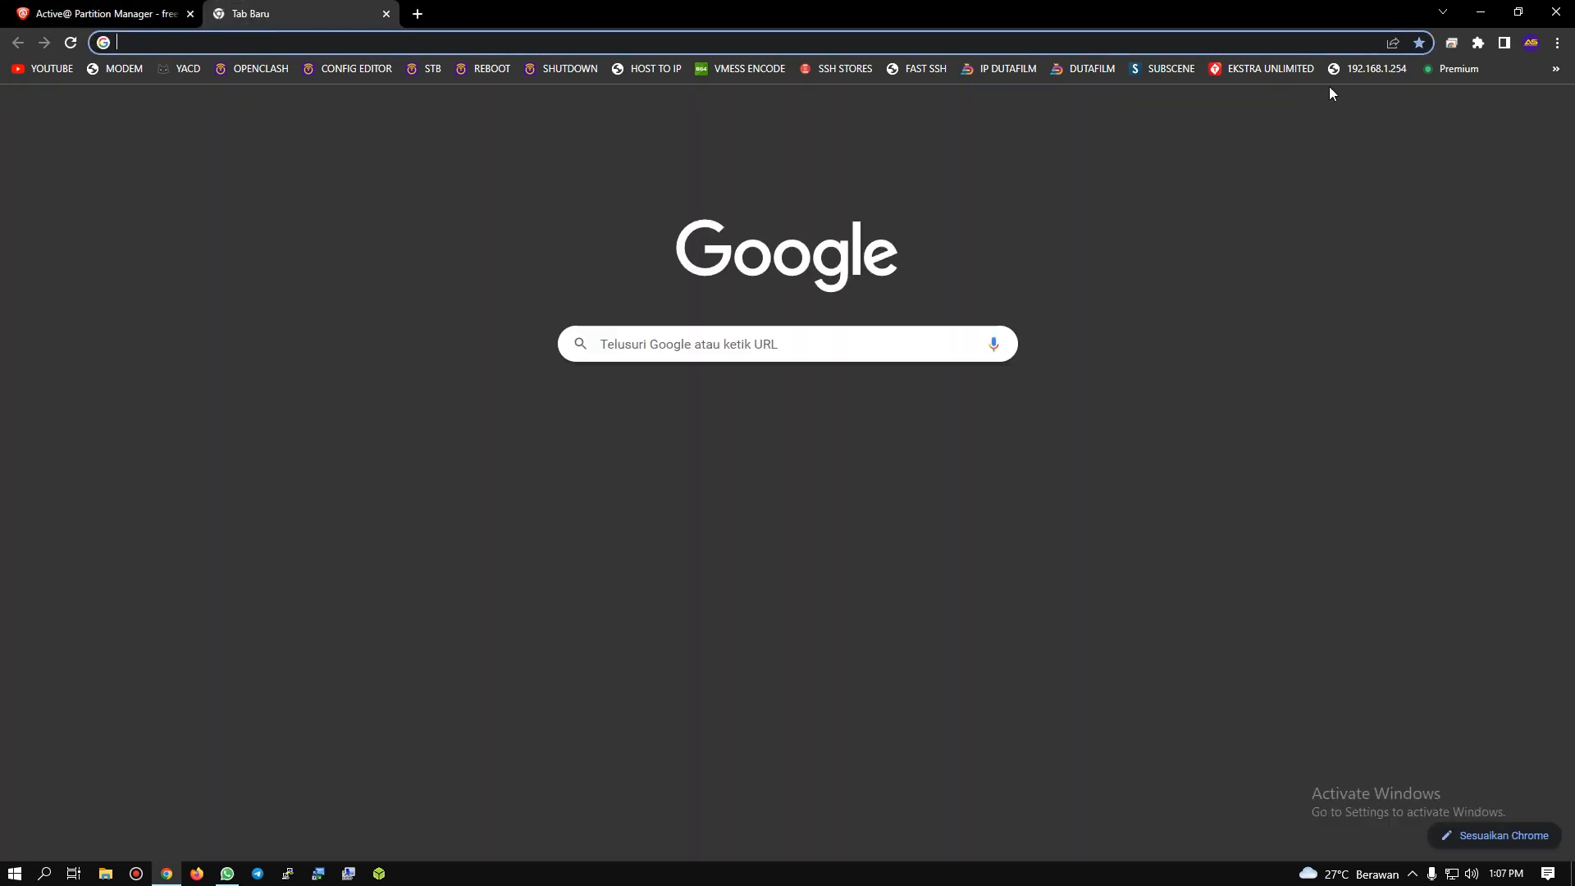
{"action": "left_click", "coordinate": [1556, 43]}
{"action": "mouse_move", "coordinate": [1406, 125]}
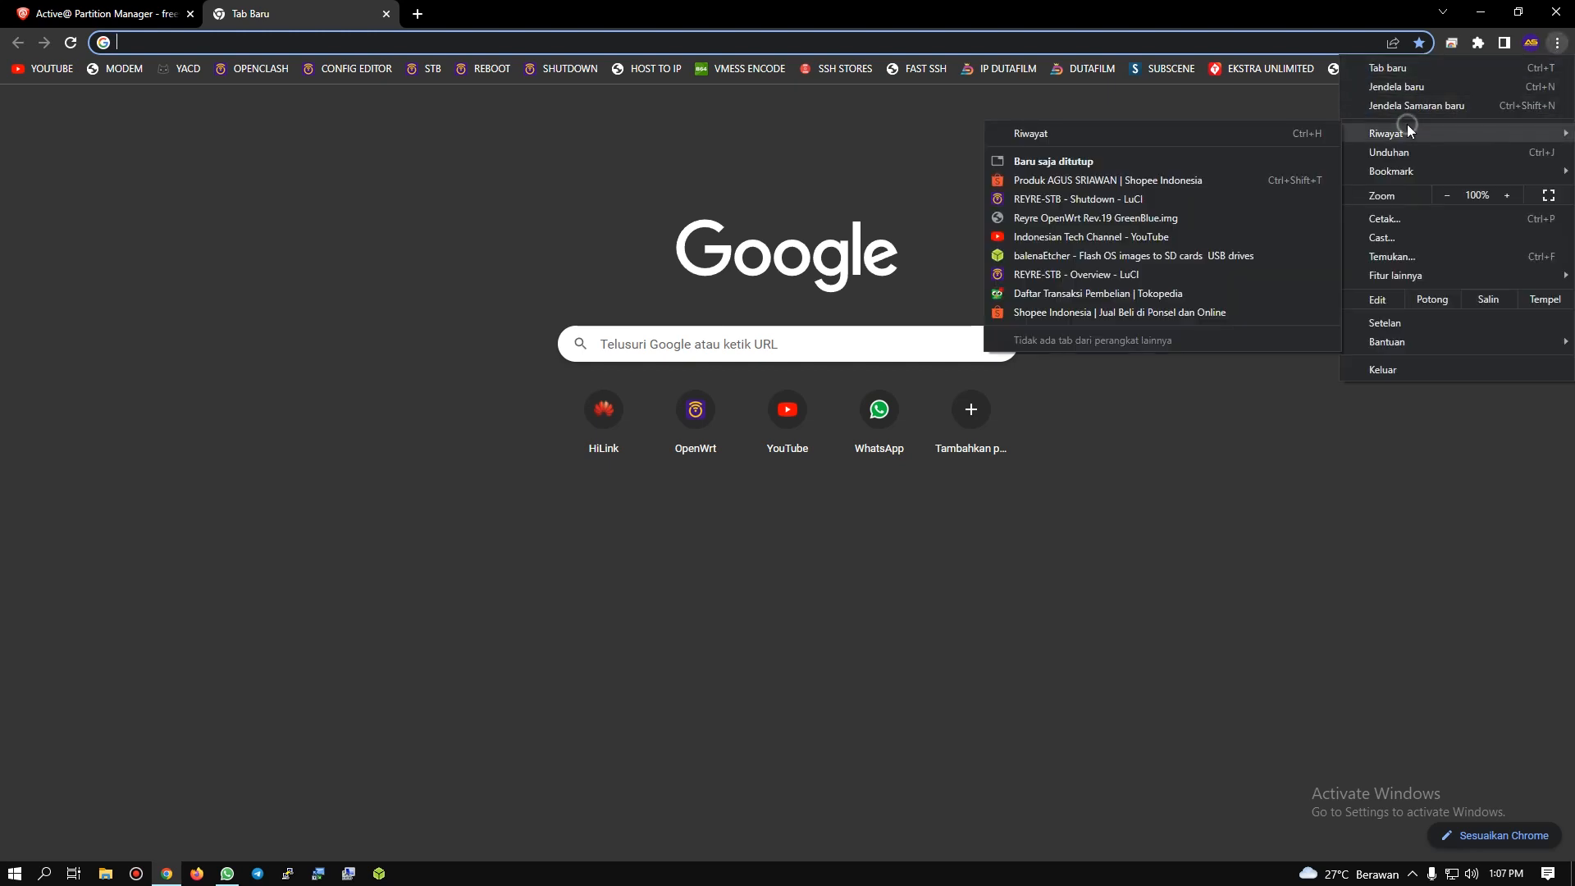
{"action": "left_click", "coordinate": [1165, 133]}
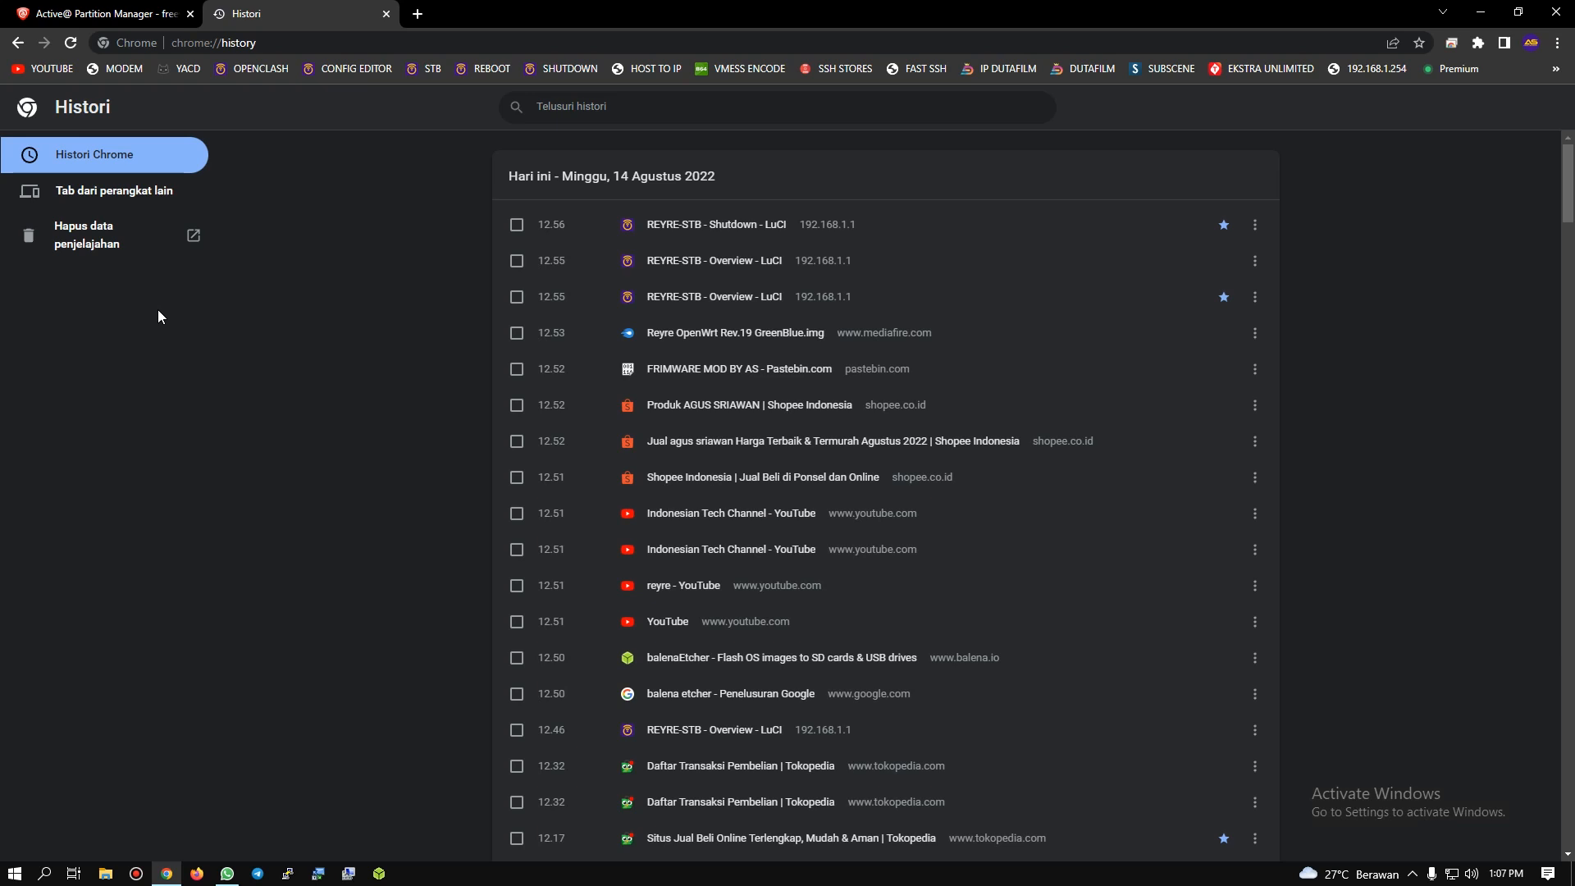
{"action": "left_click", "coordinate": [102, 242]}
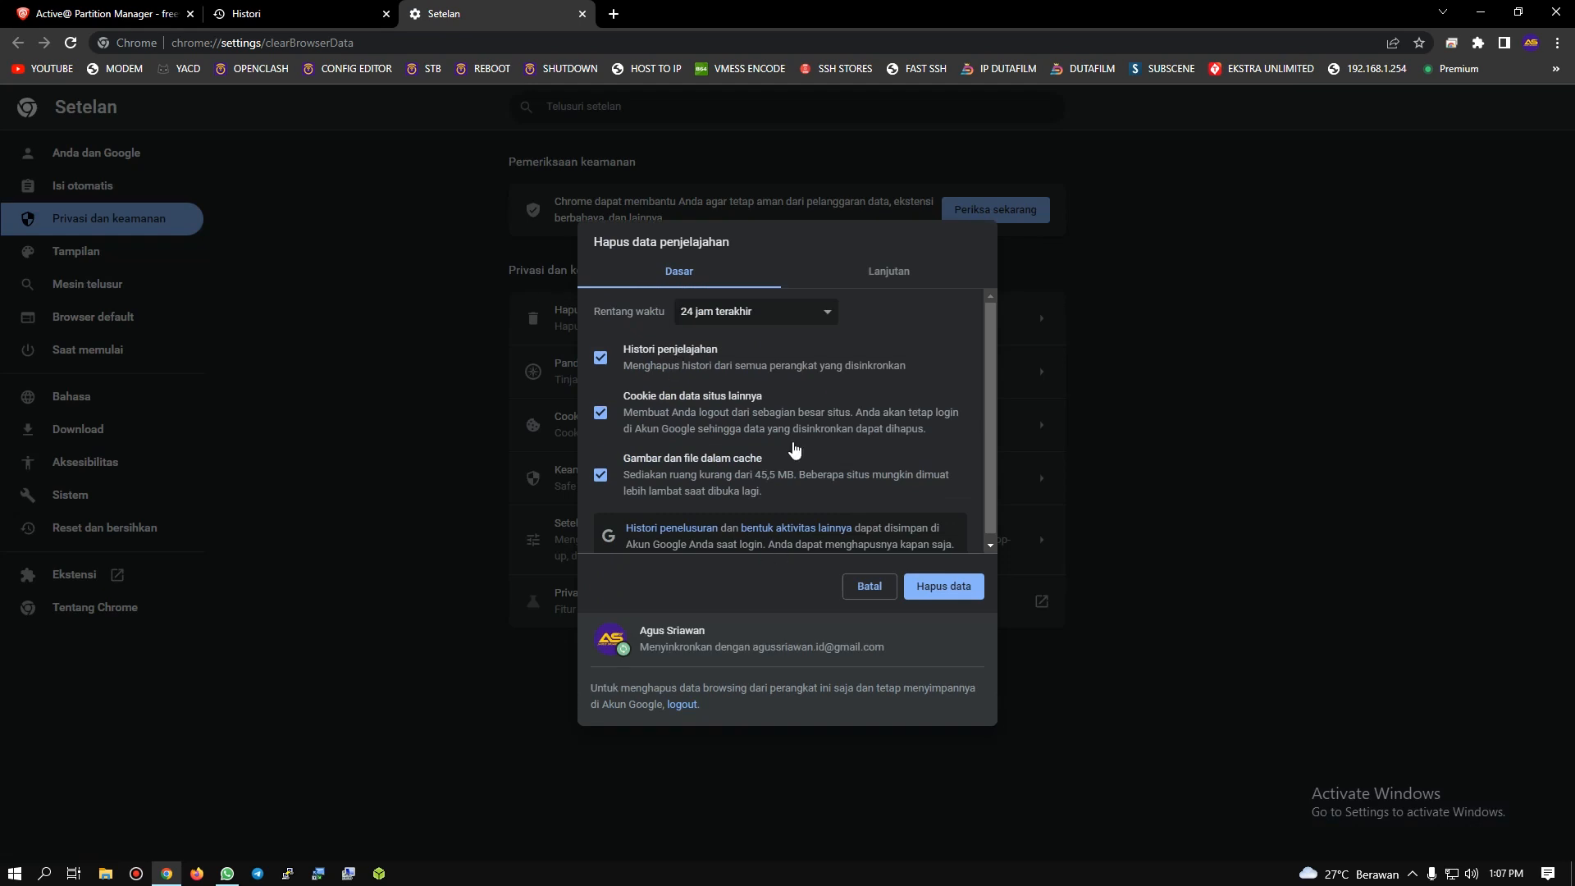
Step: Delete the last 24 hours of browsing history, cookies and cached files, and close the settings and history tabs
{"action": "left_click", "coordinate": [738, 311]}
{"action": "left_click", "coordinate": [718, 353]}
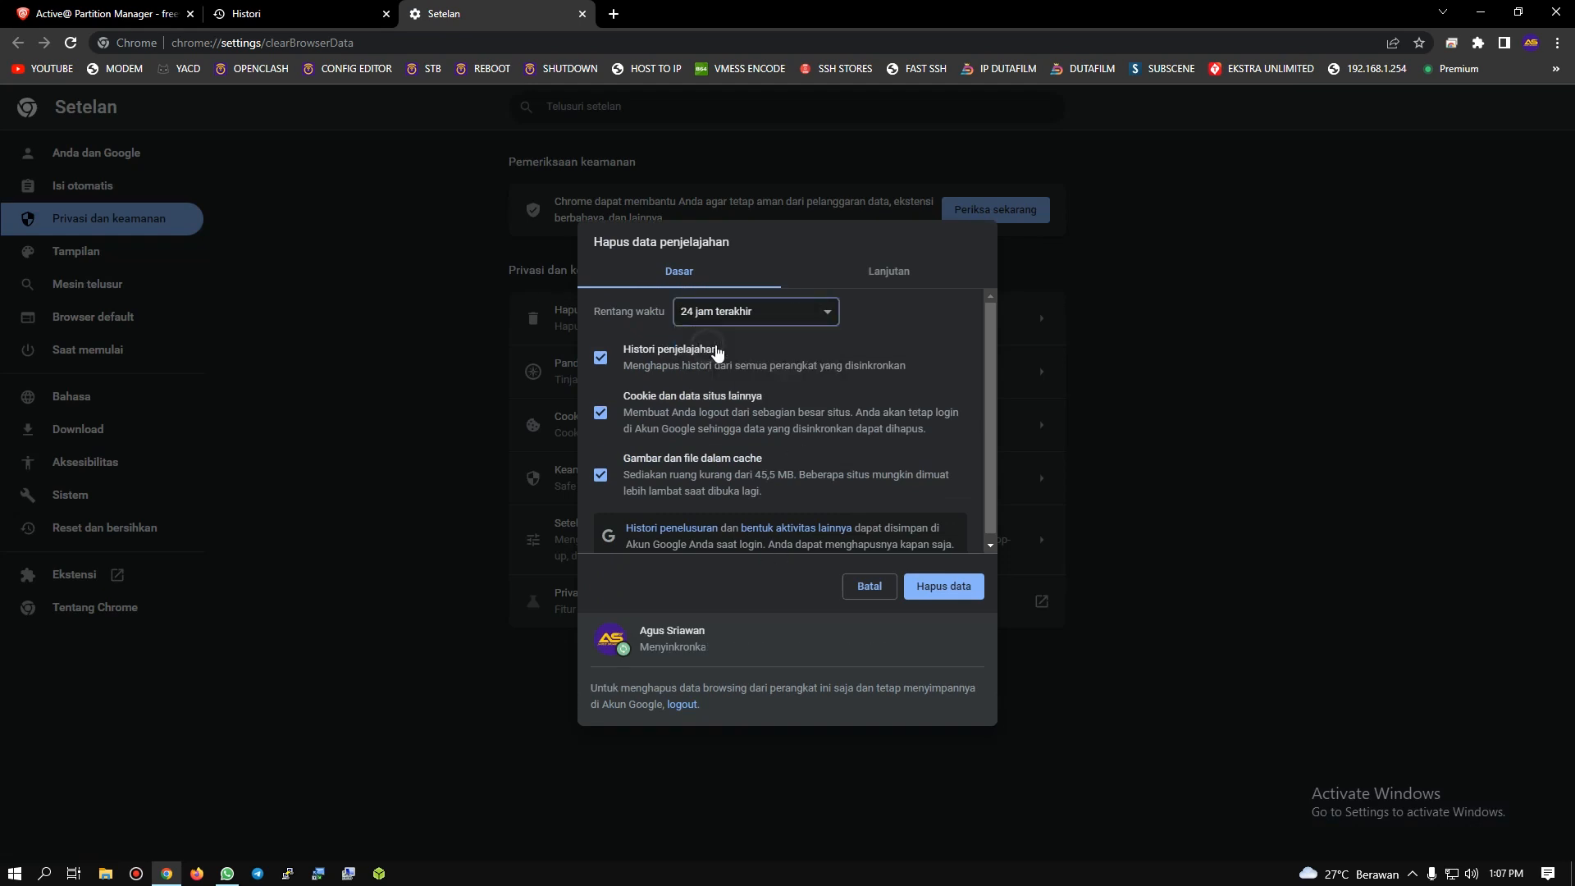
{"action": "left_click", "coordinate": [794, 316]}
{"action": "left_click", "coordinate": [717, 347]}
{"action": "left_click", "coordinate": [945, 587]}
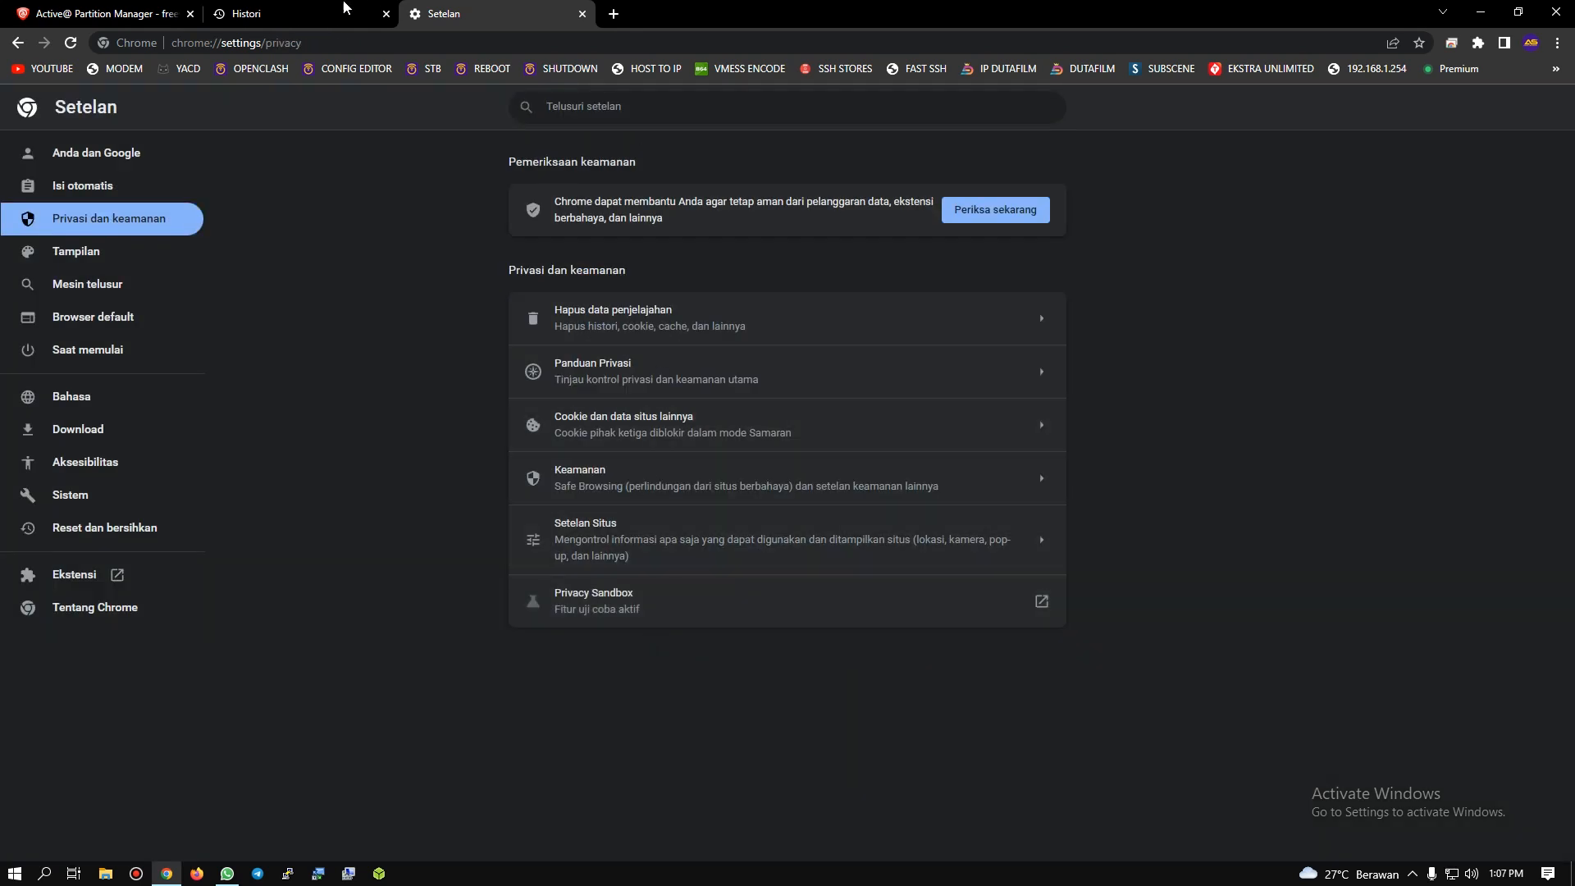
{"action": "left_click", "coordinate": [581, 13]}
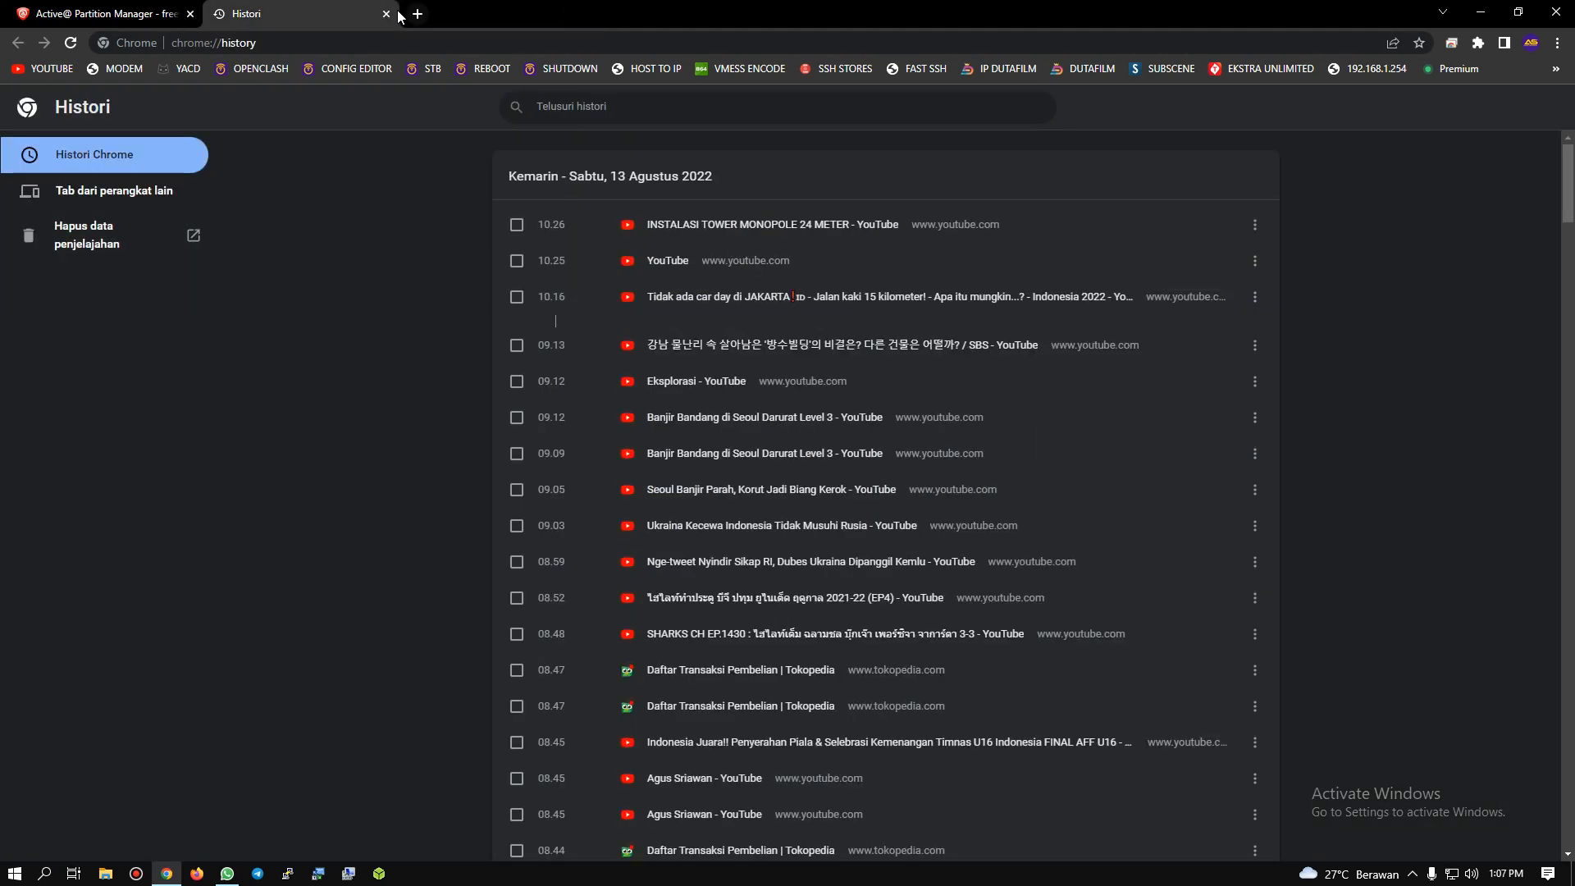
{"action": "left_click", "coordinate": [387, 14]}
Step: Load the set-top box's web interface at 192.168.1.1 in a new tab
{"action": "left_click", "coordinate": [215, 14]}
{"action": "left_click", "coordinate": [269, 42]}
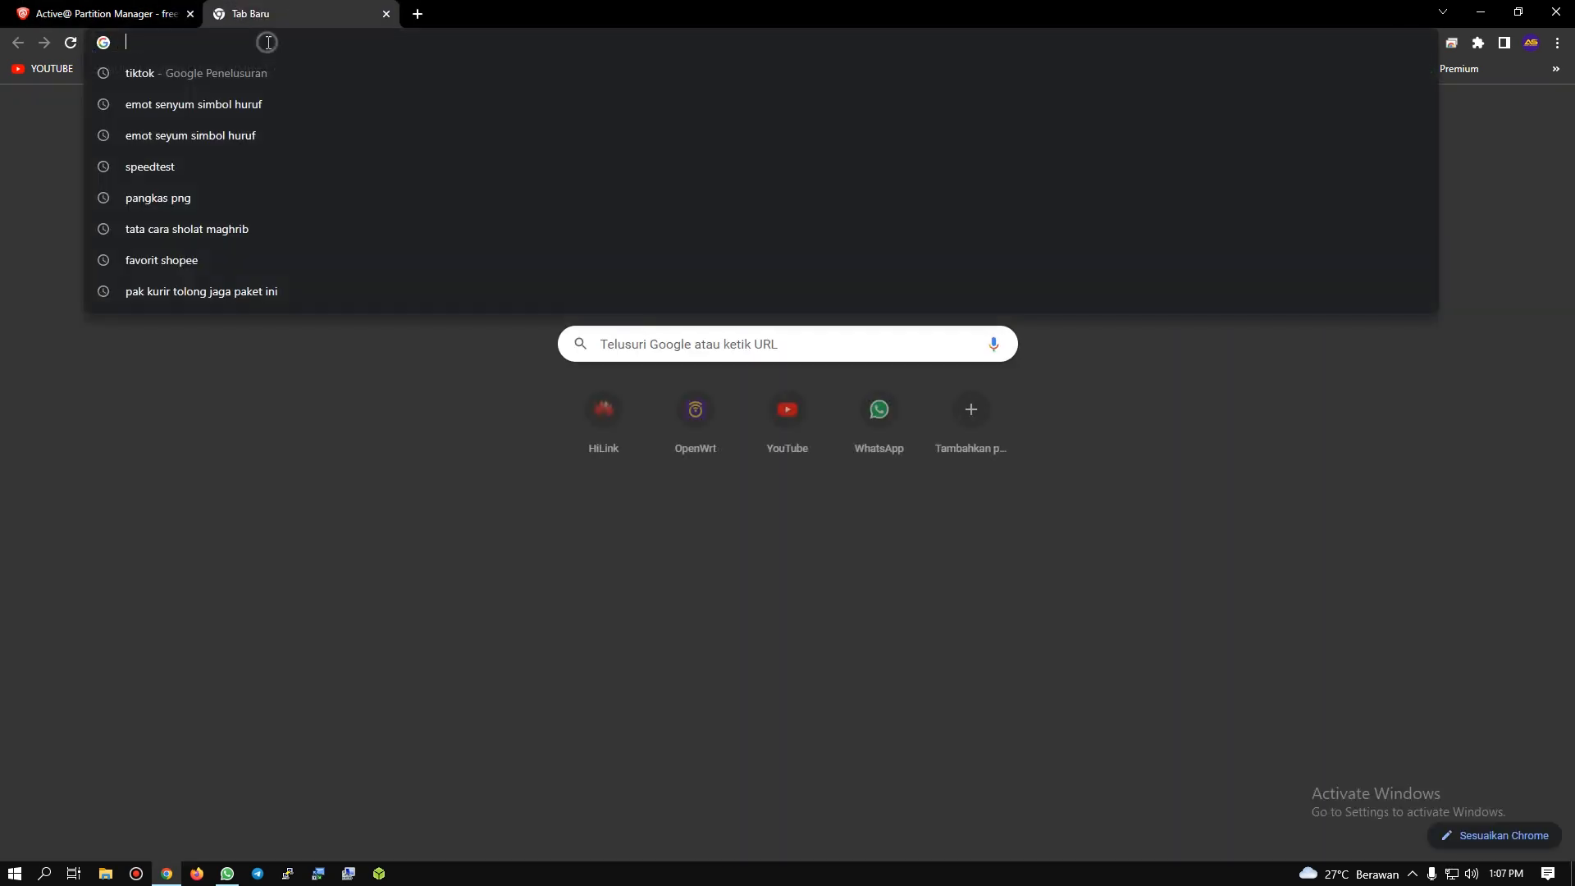
{"action": "type", "text": "192."}
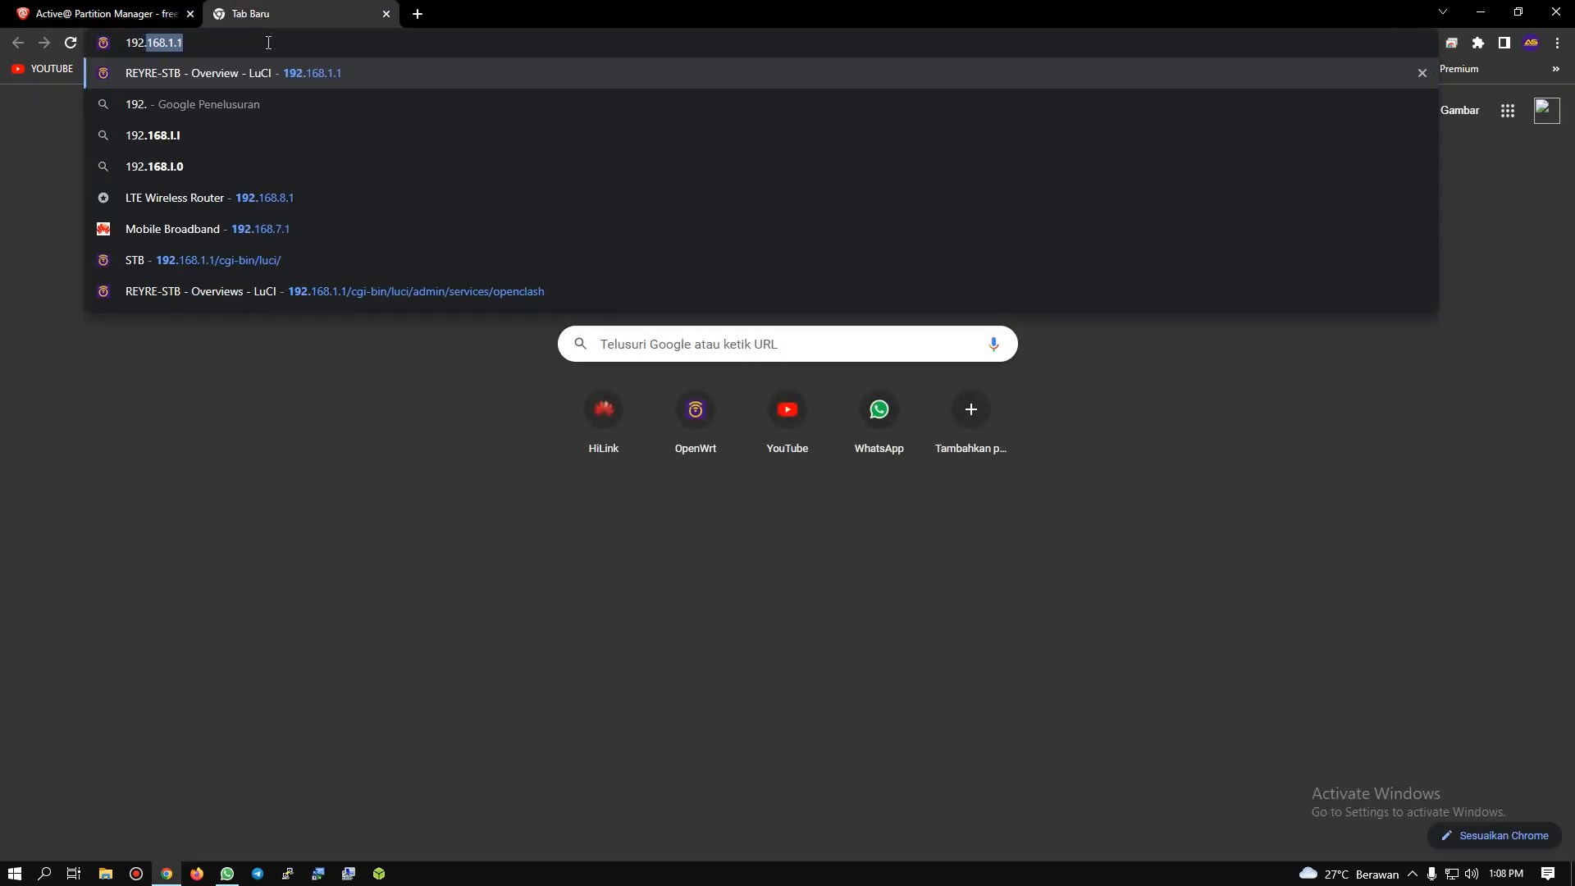
{"action": "type", "text": "168.1.1"}
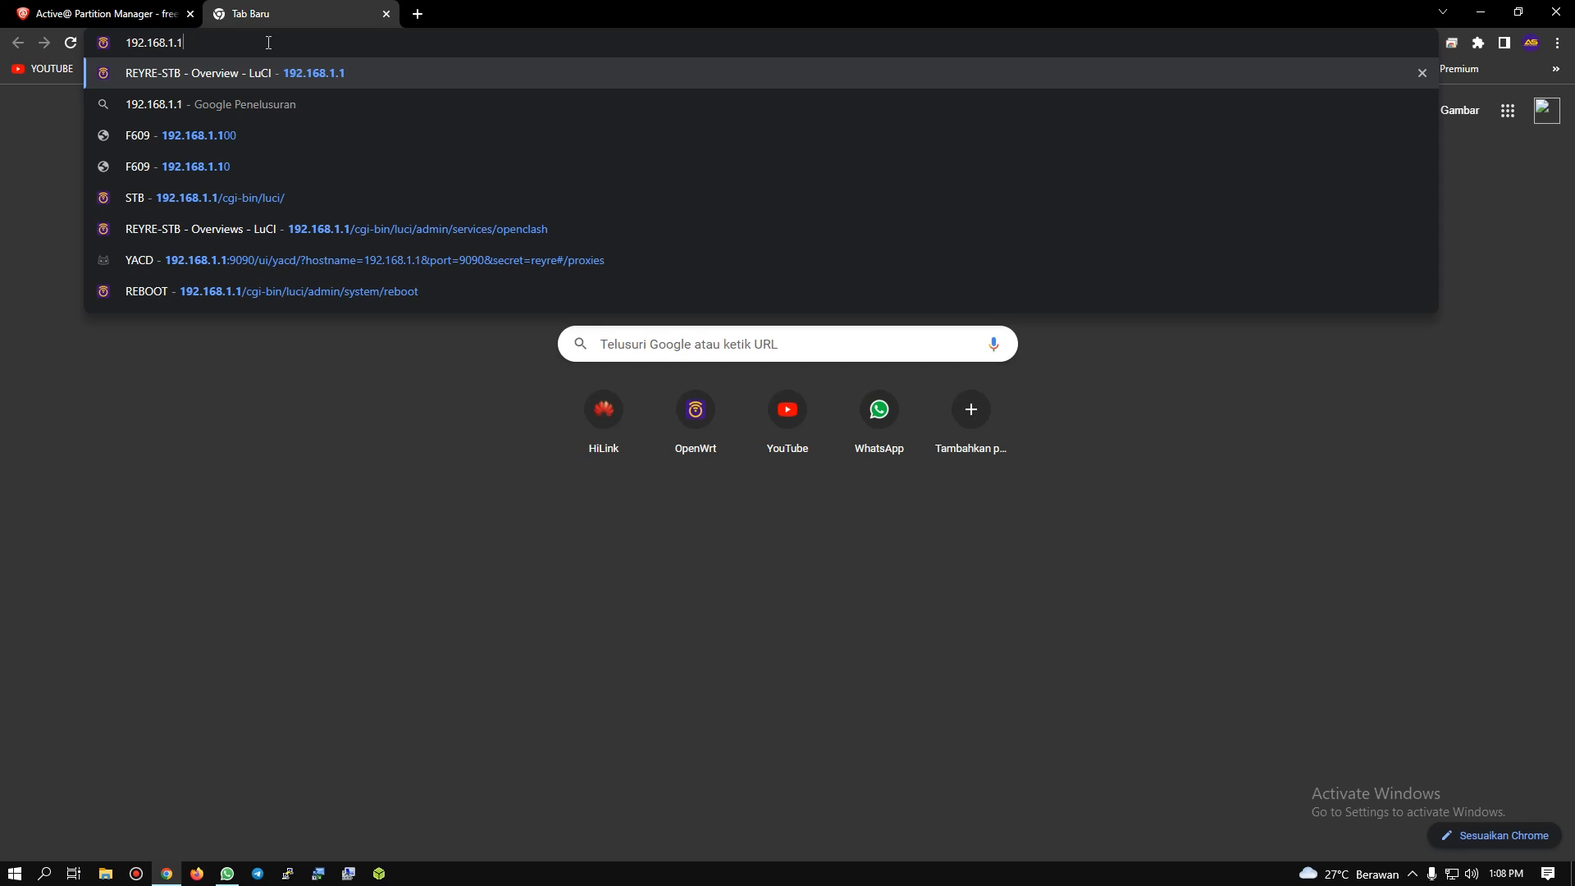
{"action": "key", "text": "Return"}
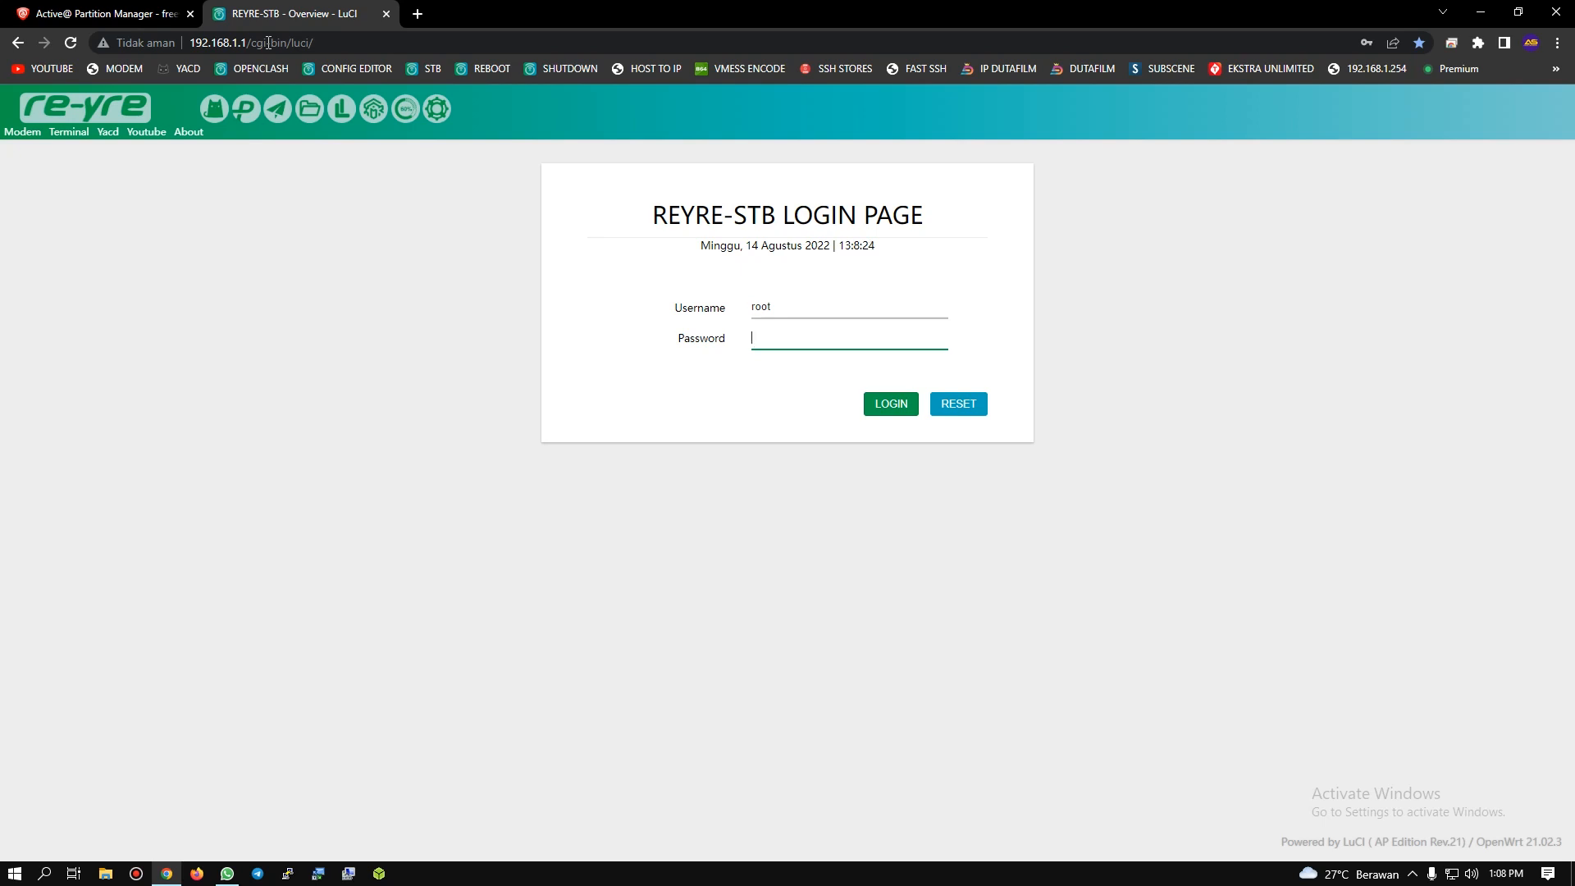
Step: Enter the account password for the root user and log in to the REYRE-STB page
{"action": "left_click", "coordinate": [785, 330]}
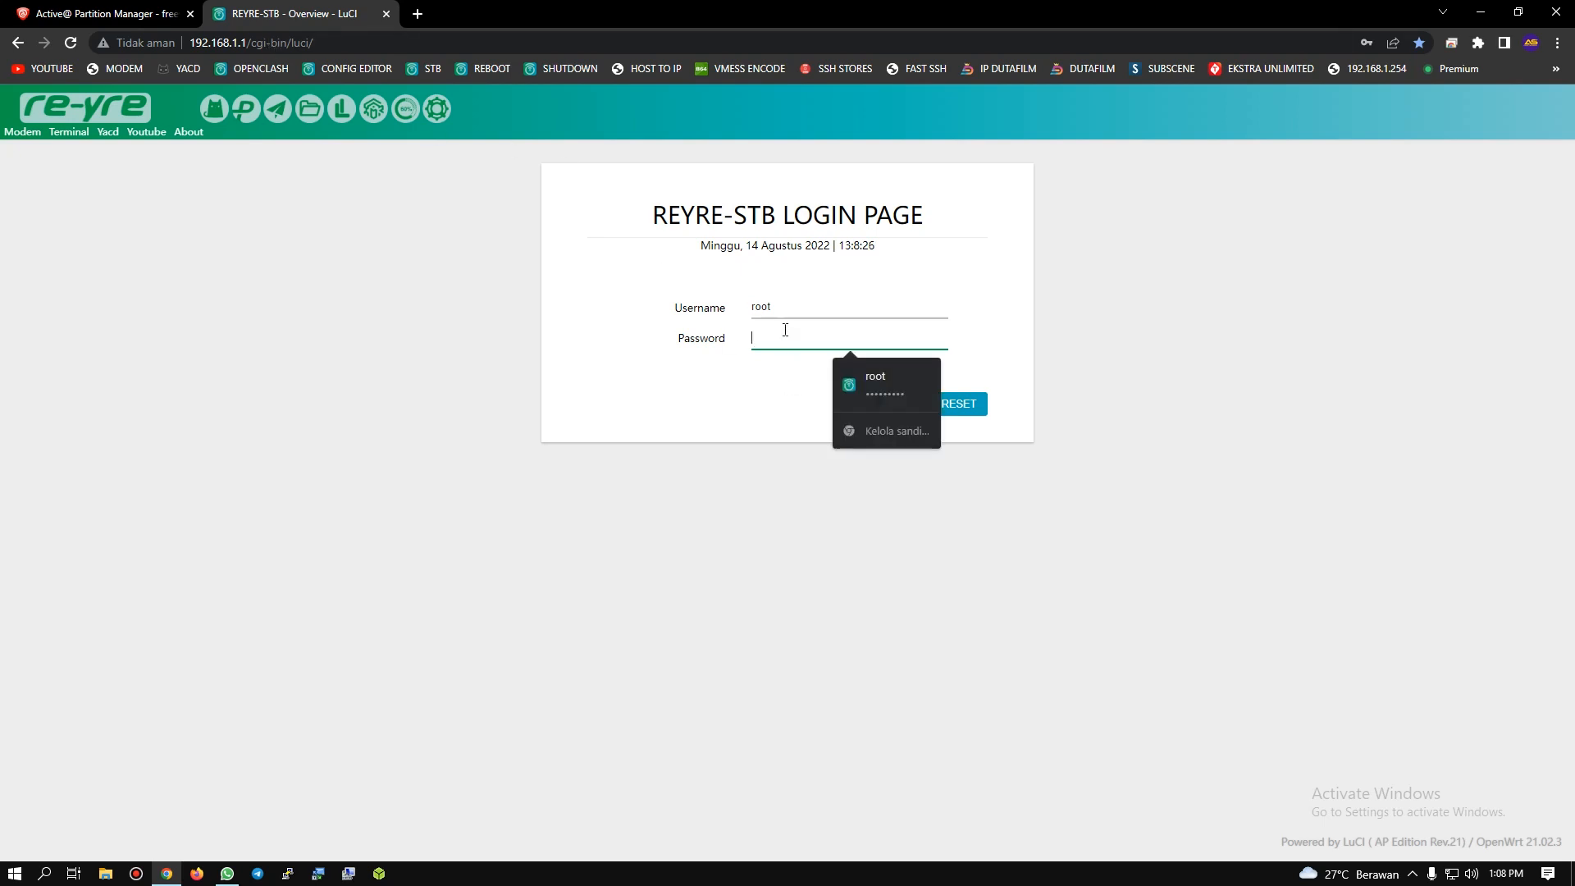
{"action": "type", "text": "•••••••"}
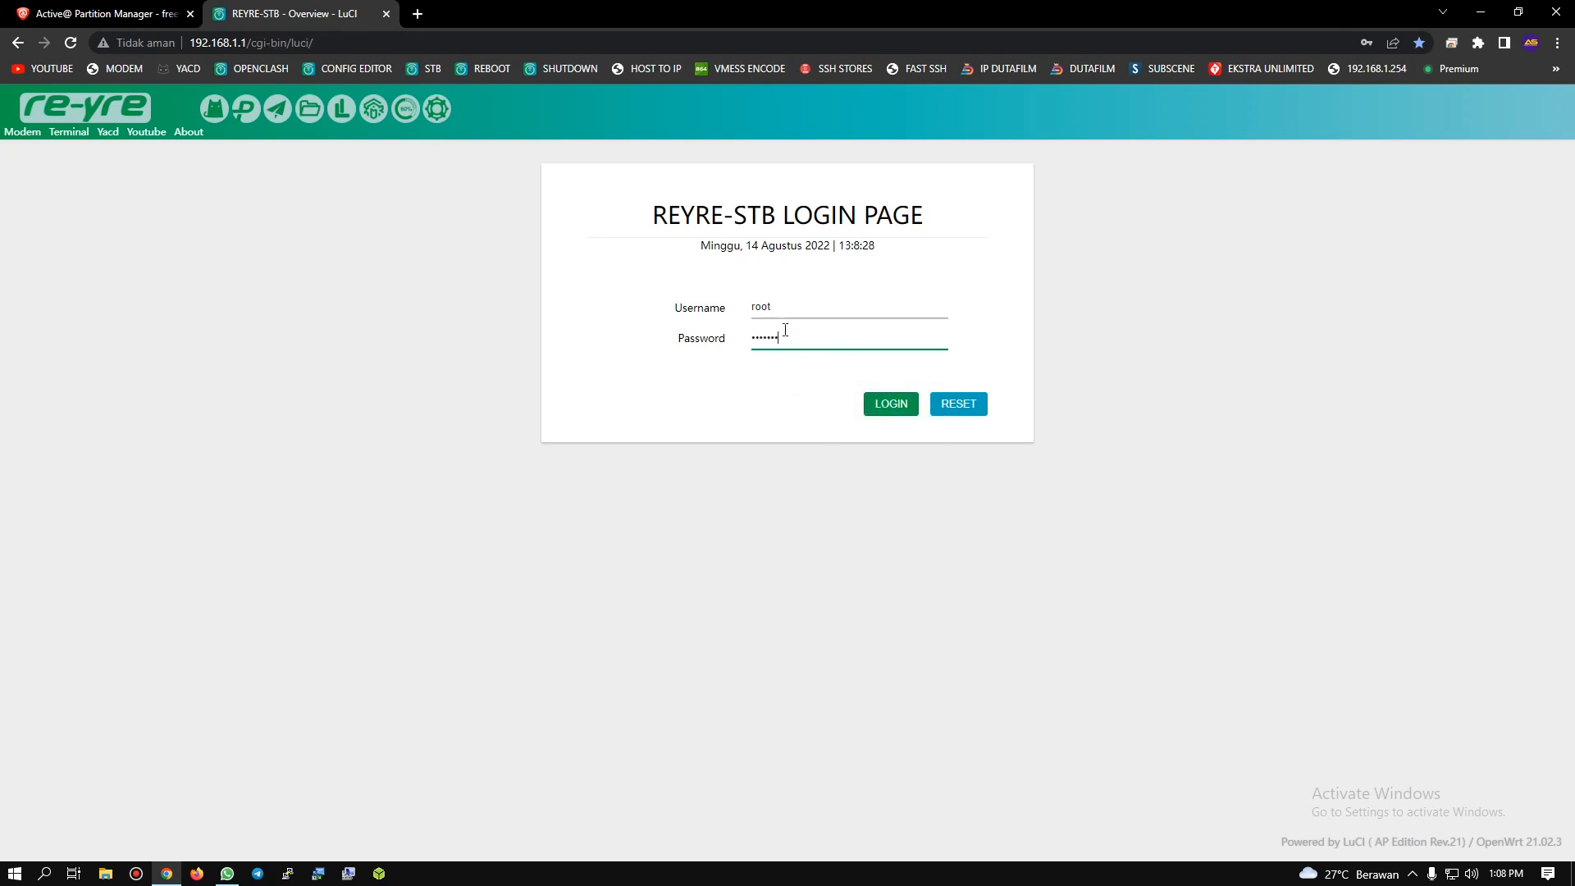
{"action": "type", "text": "••"}
{"action": "key", "text": "Return"}
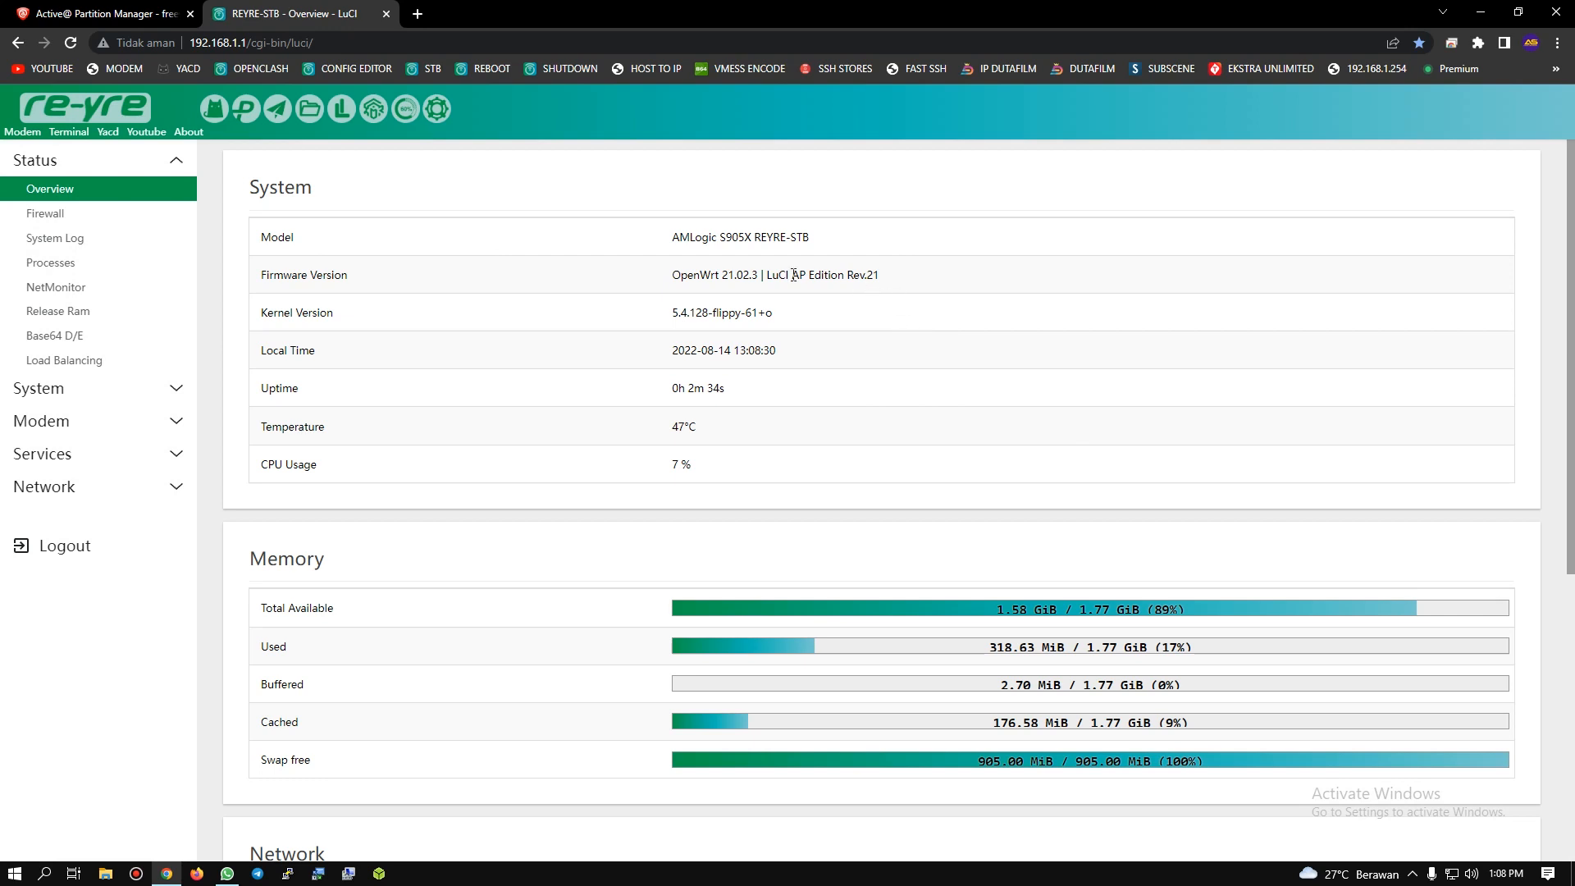
Step: Examine the firmware version in the System overview, highlighting its LuCI edition text
{"action": "left_click_drag", "start_coordinate": [767, 278], "coordinate": [939, 275]}
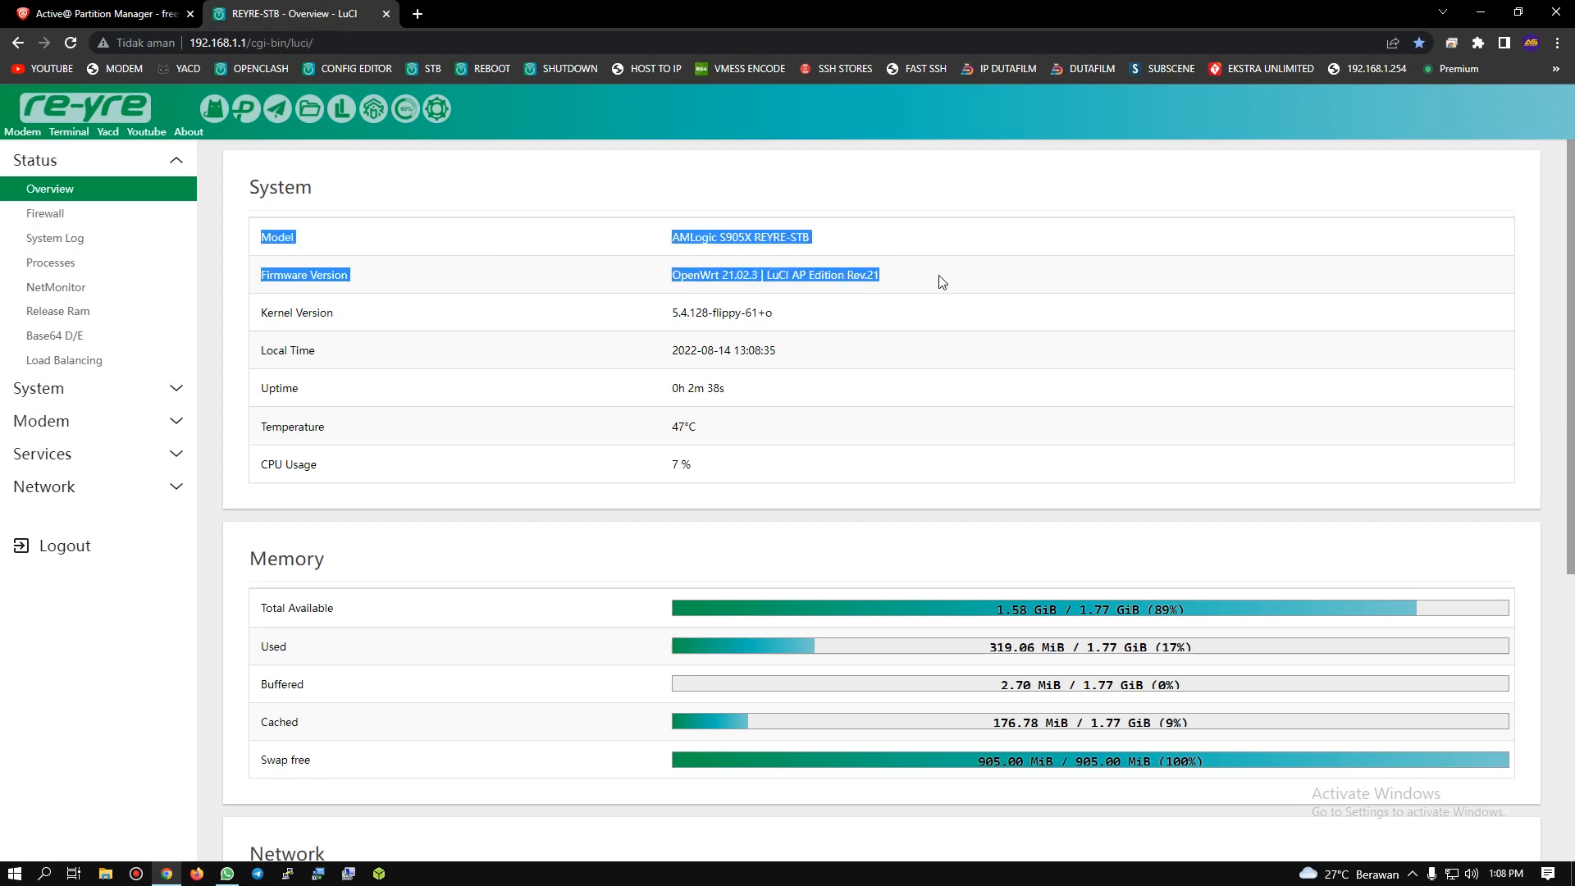
{"action": "left_click", "coordinate": [884, 275]}
{"action": "left_click_drag", "start_coordinate": [767, 275], "coordinate": [894, 283]}
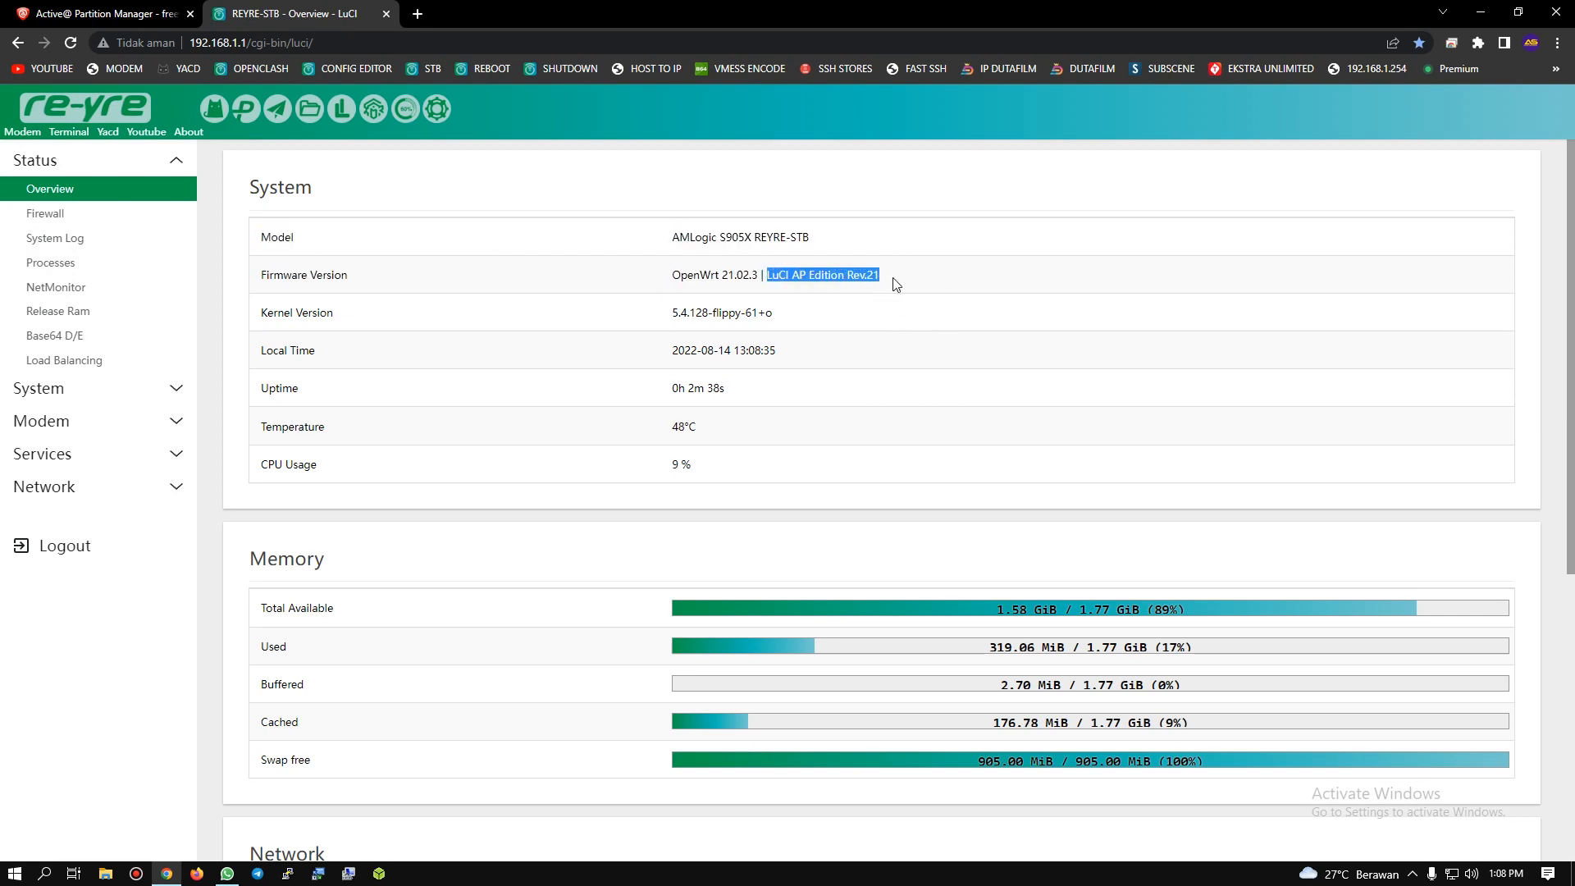
{"action": "left_click", "coordinate": [908, 284]}
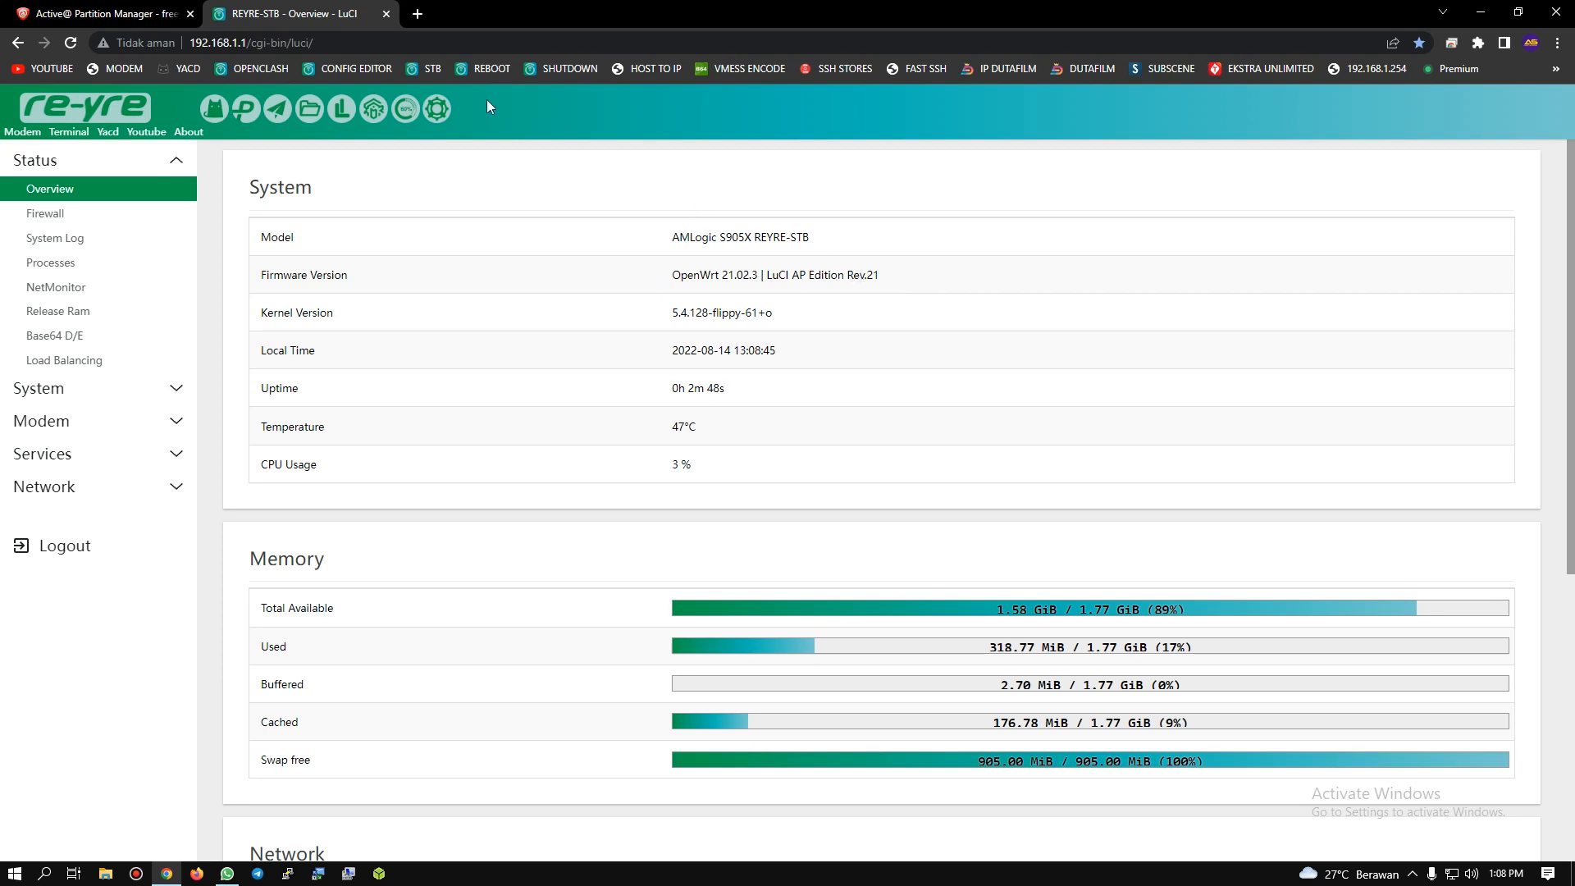
Step: Open the OpenClash overview and load the YACD dashboard in a separate tab
{"action": "left_click", "coordinate": [220, 112]}
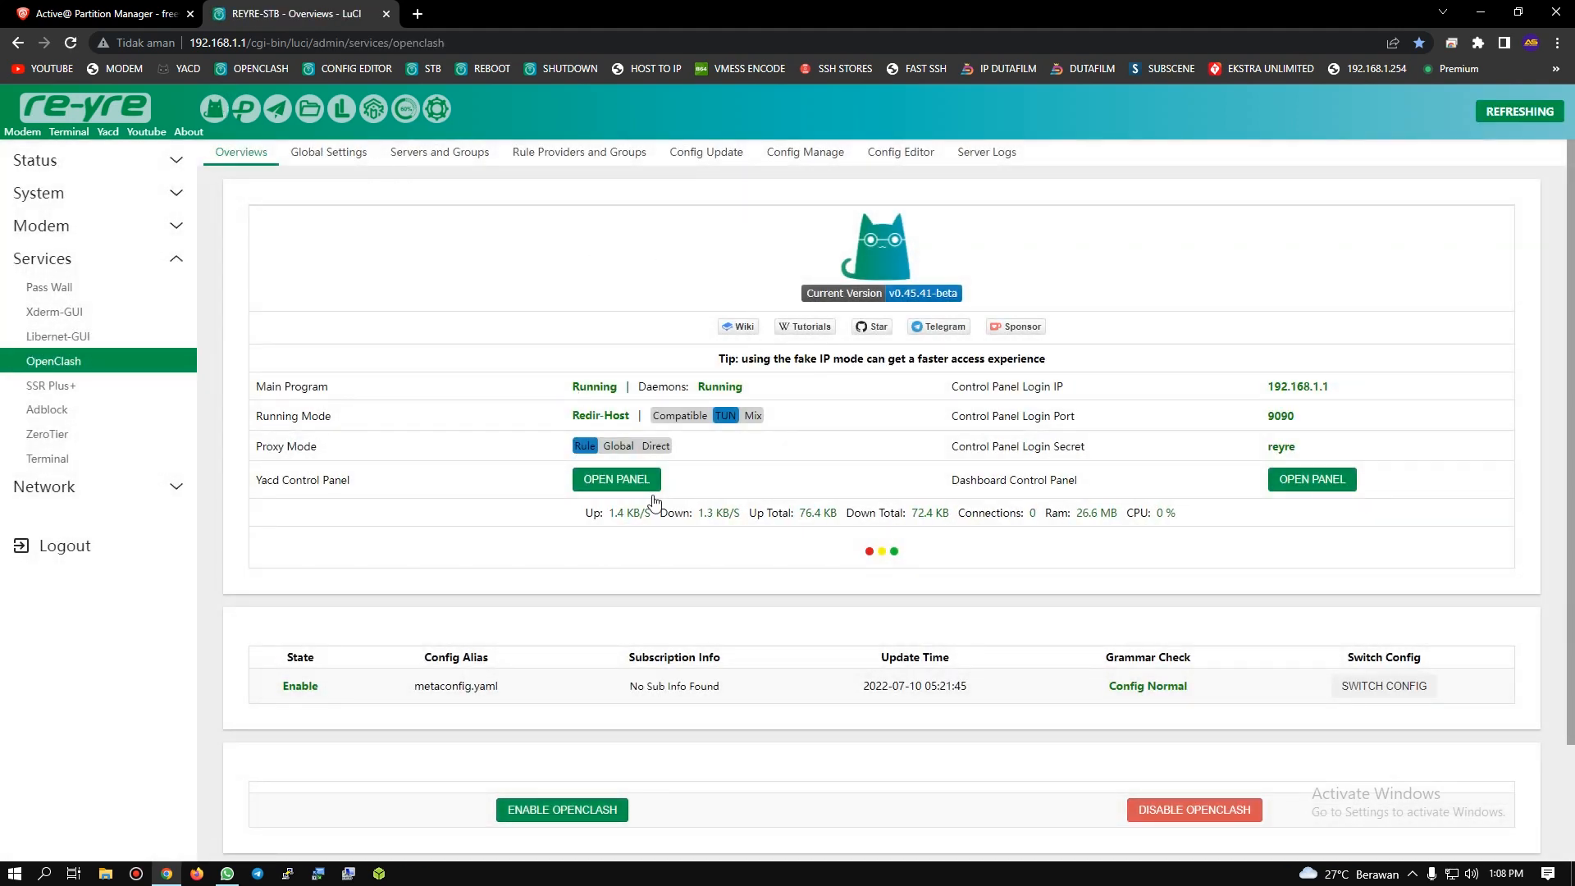
{"action": "left_click", "coordinate": [418, 13]}
{"action": "left_click", "coordinate": [173, 74]}
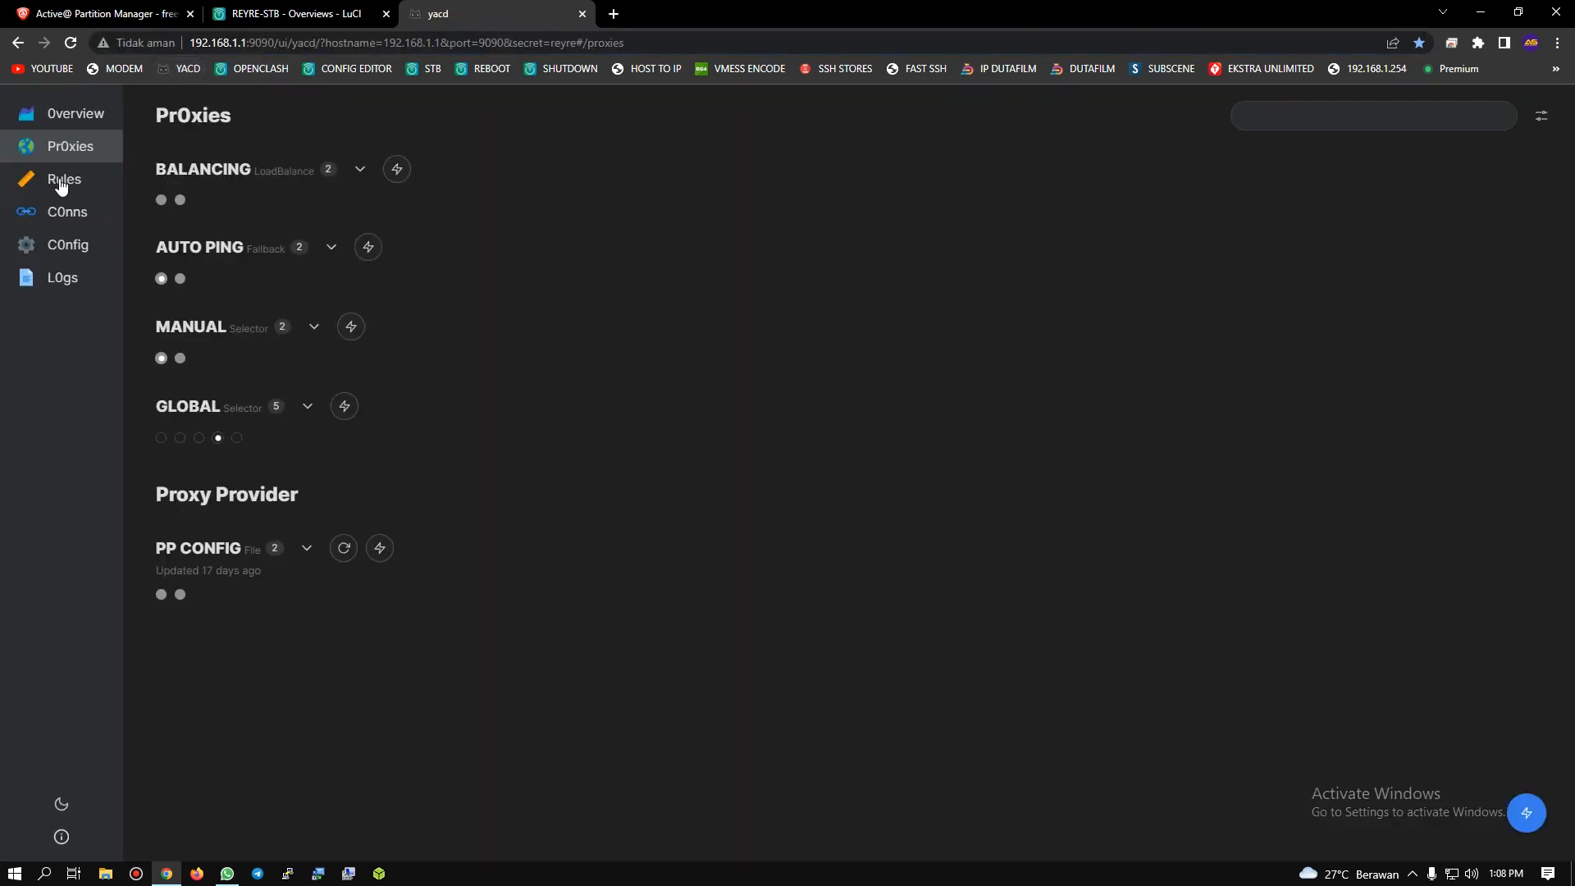
Step: Expand the BALANCING, AUTO PING, MANUAL and GLOBAL proxy groups and the PP CONFIG provider to show their proxies
{"action": "left_click", "coordinate": [359, 169]}
{"action": "left_click", "coordinate": [331, 279]}
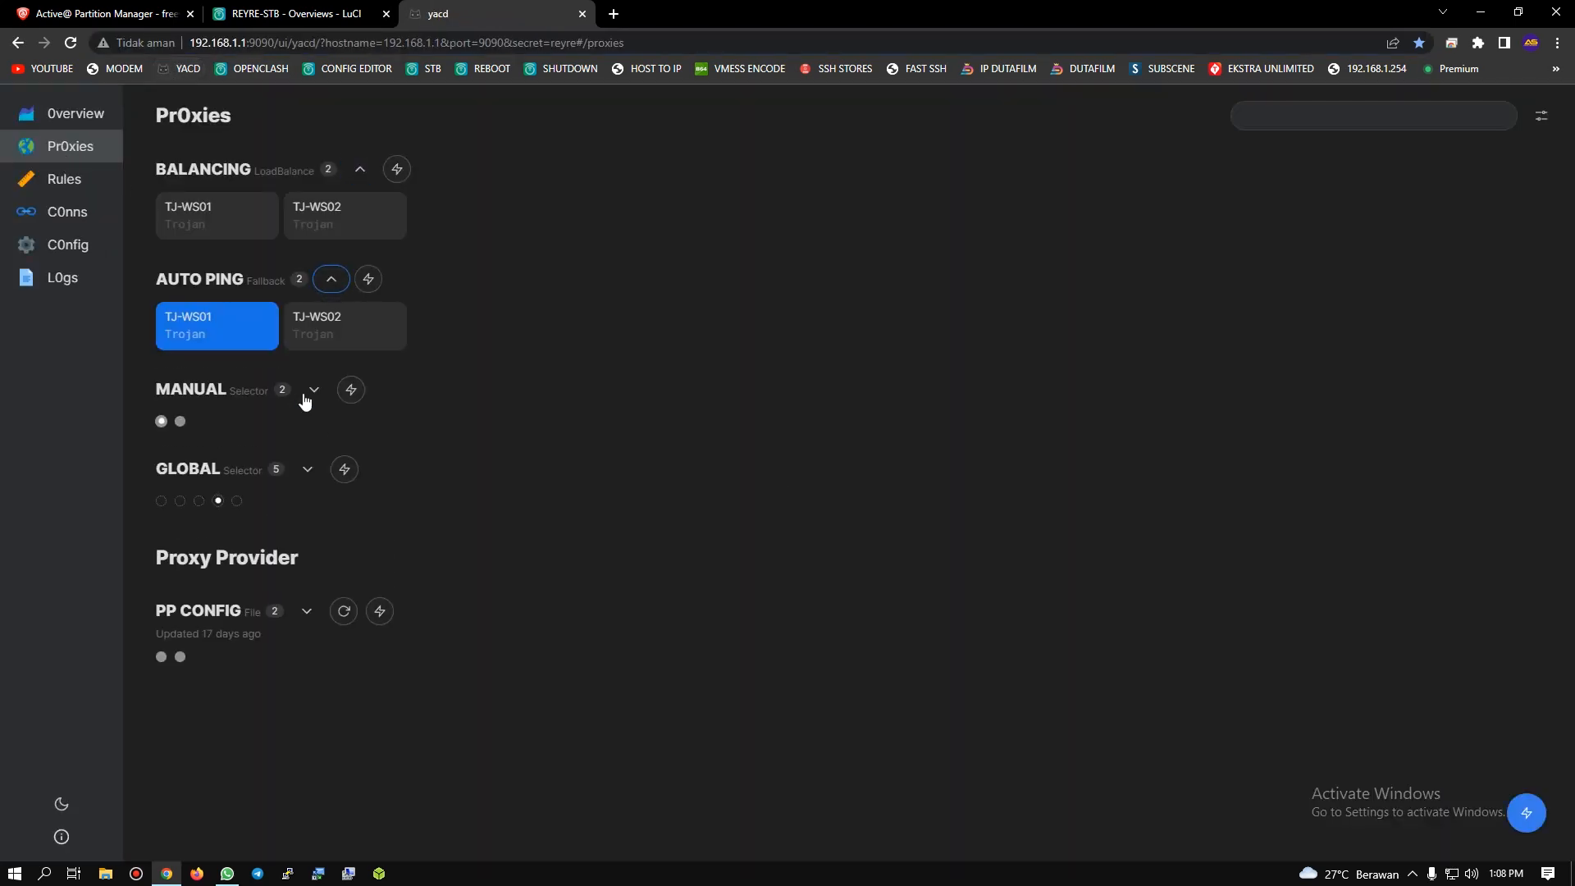
{"action": "left_click", "coordinate": [314, 390]}
{"action": "left_click", "coordinate": [308, 499]}
{"action": "left_click", "coordinate": [308, 672]}
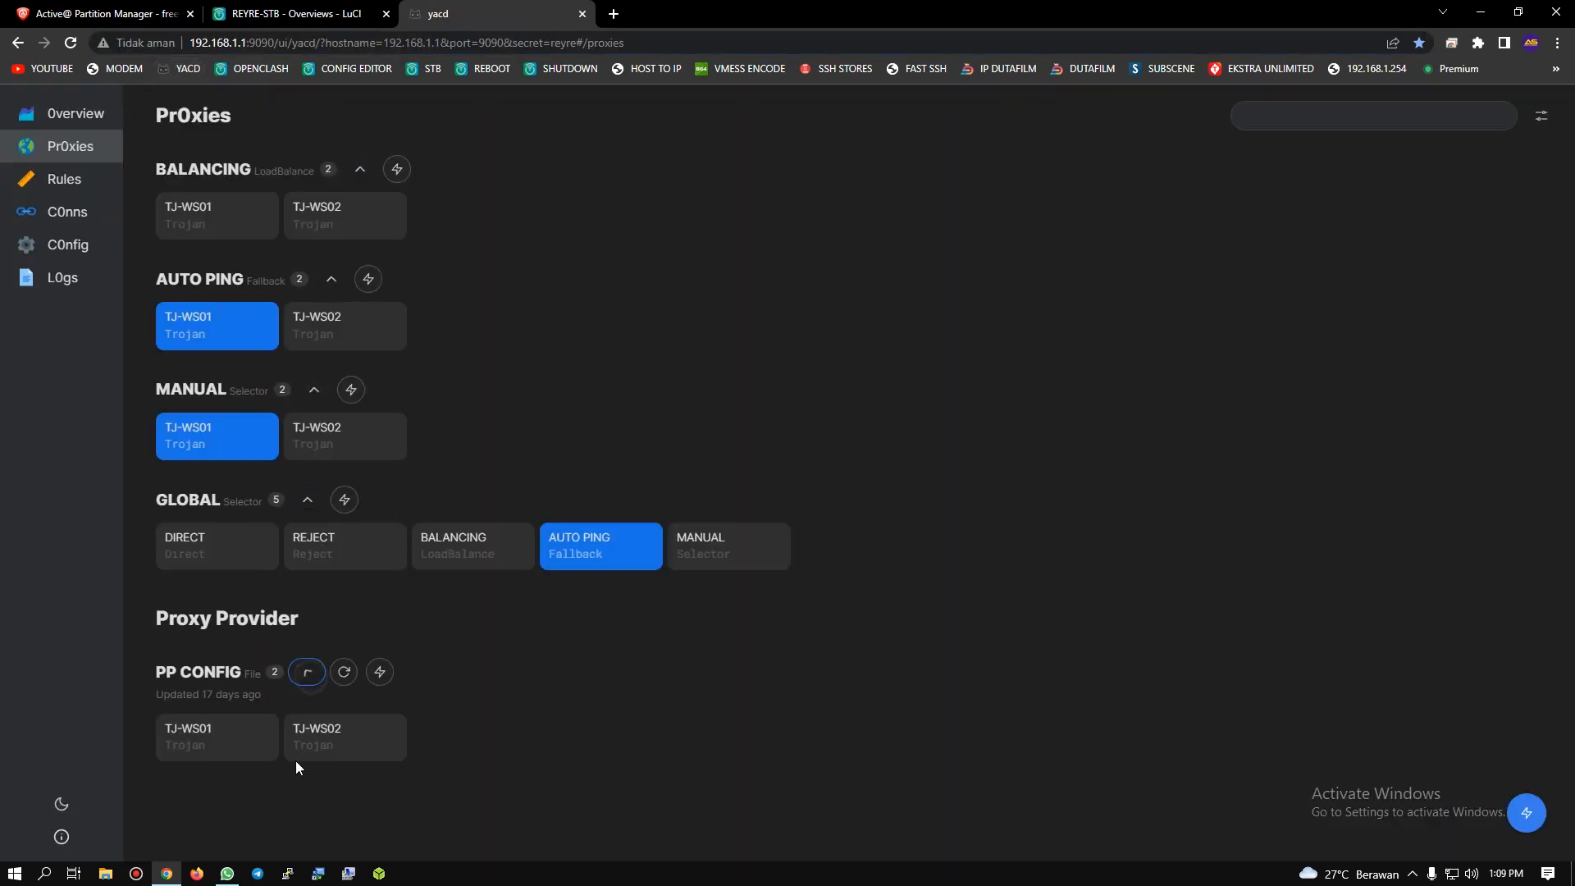
Step: Update the PP CONFIG proxy provider and test the latency of its proxies, doing both twice
{"action": "left_click", "coordinate": [347, 676]}
{"action": "left_click", "coordinate": [377, 676]}
{"action": "left_click", "coordinate": [347, 676]}
{"action": "left_click", "coordinate": [381, 677]}
Step: Run repeated latency tests on the GLOBAL, MANUAL and AUTO PING proxy groups, and test BALANCING as well
{"action": "left_click", "coordinate": [344, 499]}
{"action": "left_click", "coordinate": [353, 385]}
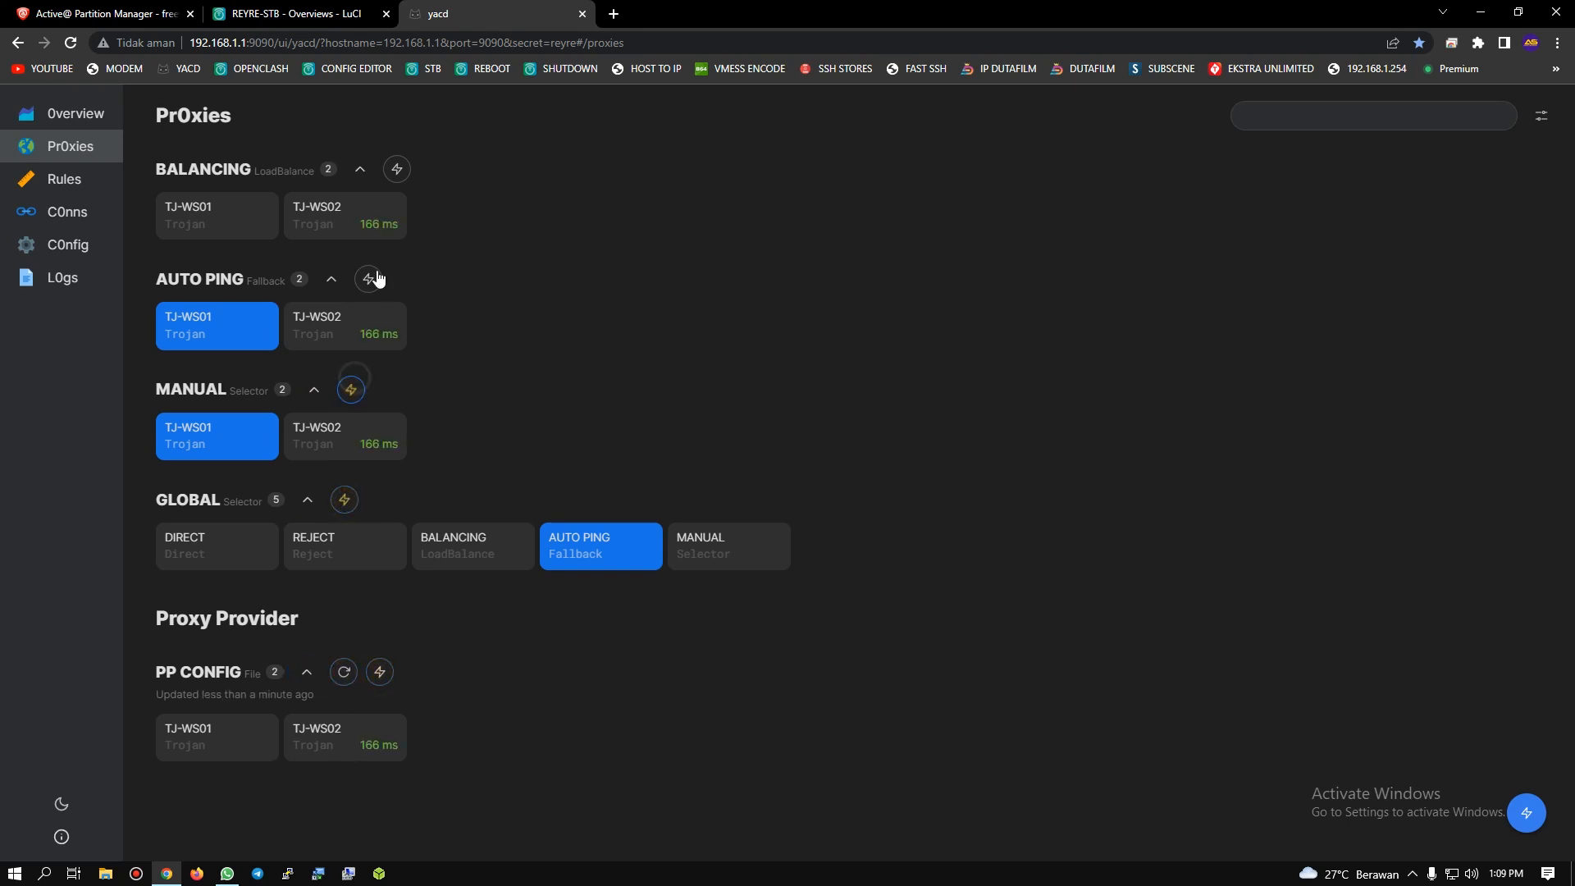
{"action": "left_click", "coordinate": [371, 280]}
{"action": "left_click", "coordinate": [397, 169]}
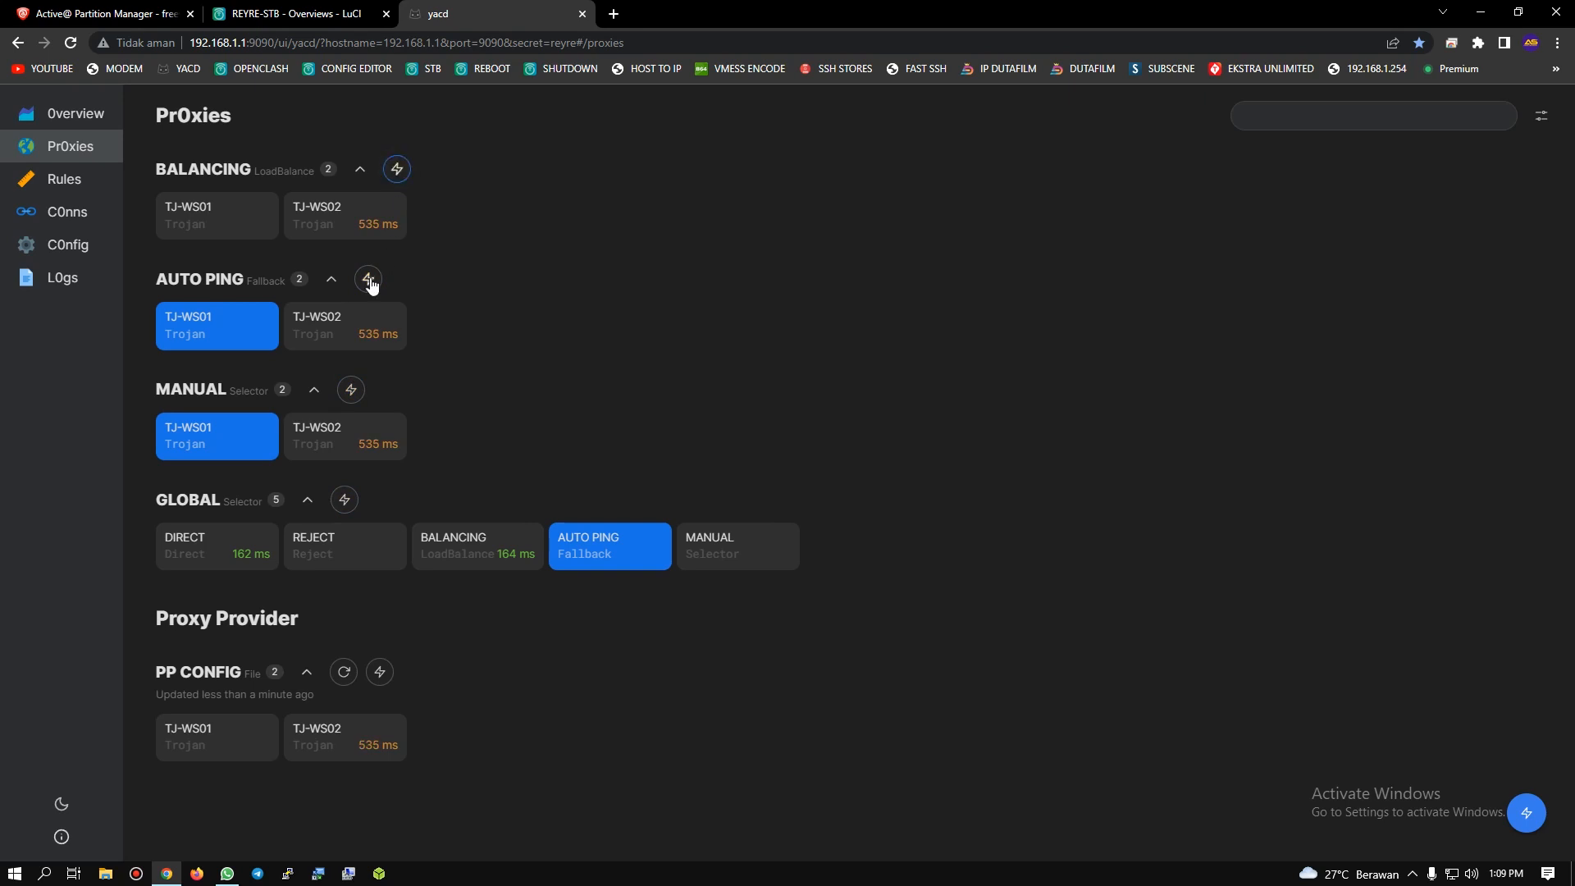
{"action": "left_click", "coordinate": [351, 391]}
{"action": "left_click", "coordinate": [343, 499]}
{"action": "left_click", "coordinate": [344, 498]}
{"action": "left_click", "coordinate": [351, 389]}
{"action": "left_click", "coordinate": [369, 279]}
Step: View config.yaml in the proxy_provider folder of OpenClash's Config Editor and return to the file list
{"action": "left_click", "coordinate": [295, 13]}
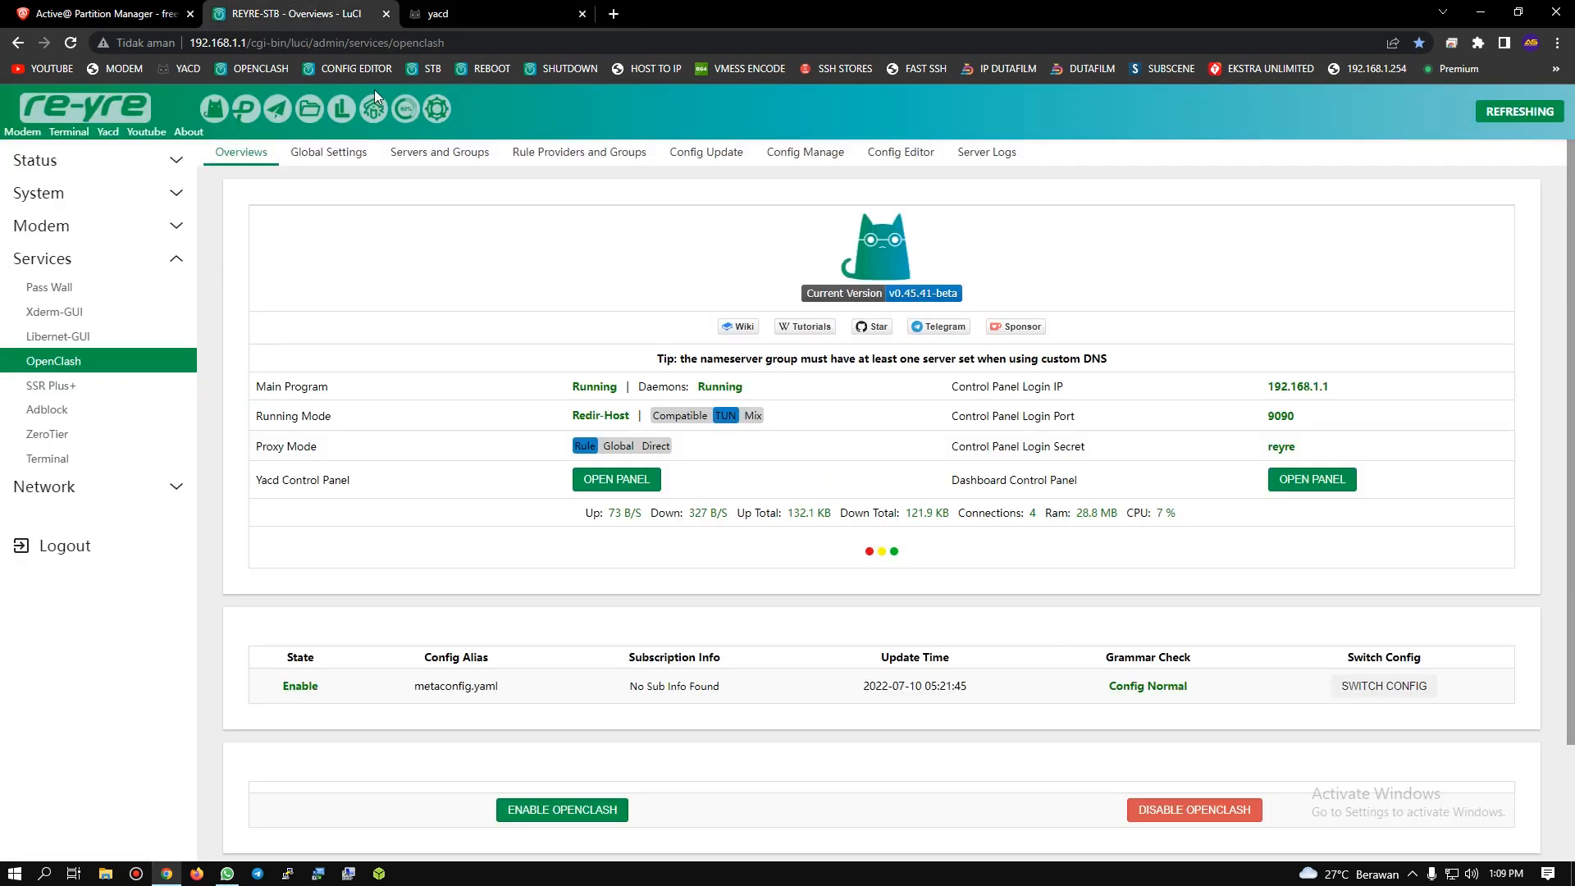
{"action": "left_click", "coordinate": [901, 152]}
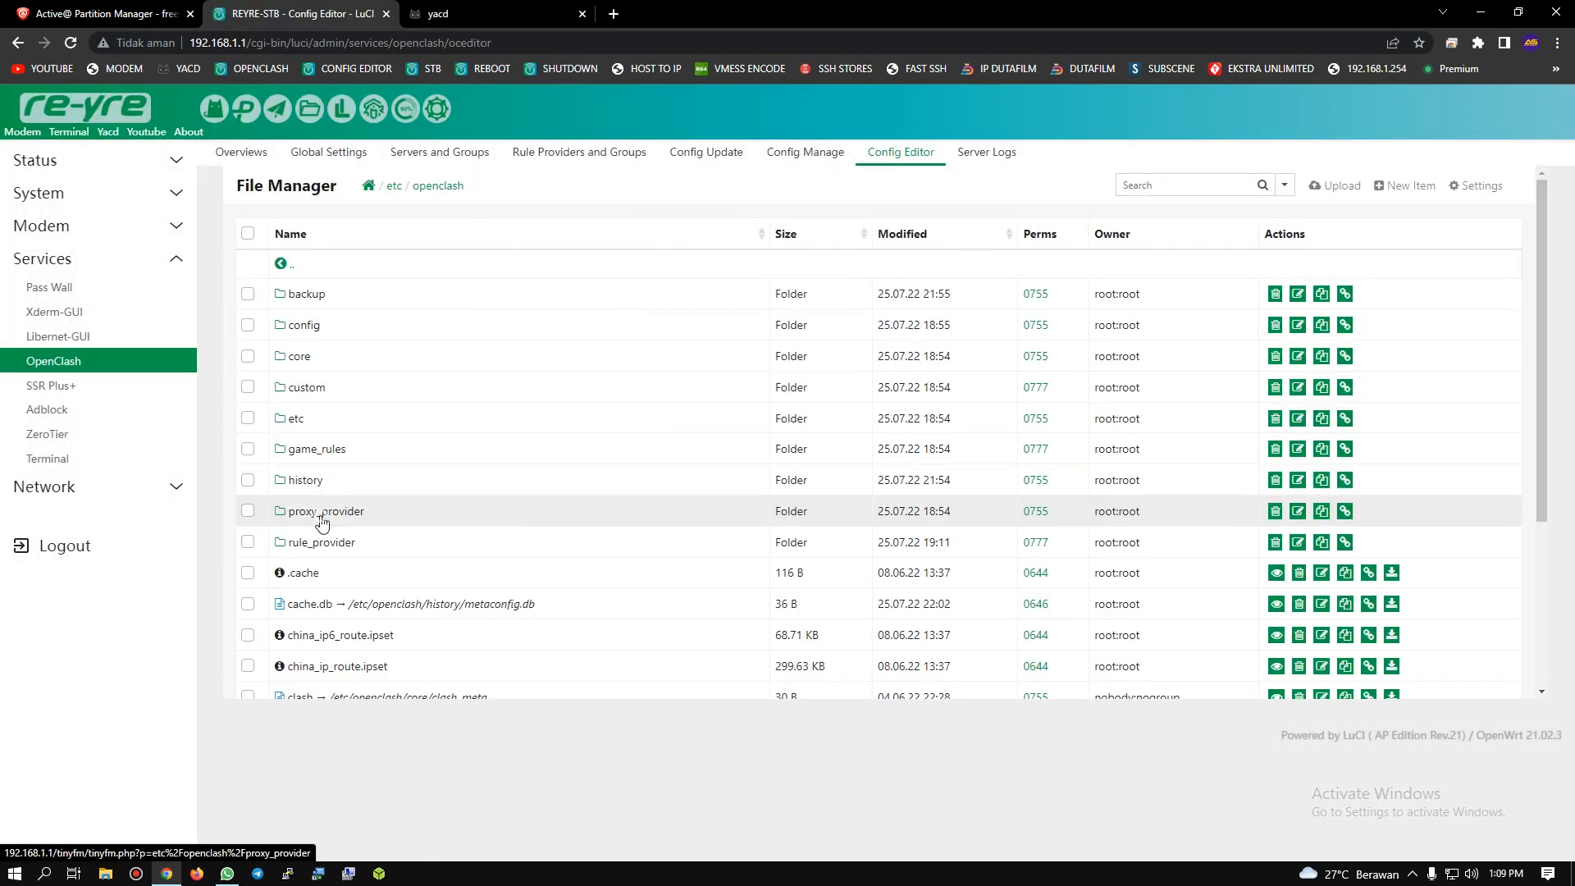
{"action": "left_click", "coordinate": [325, 512]}
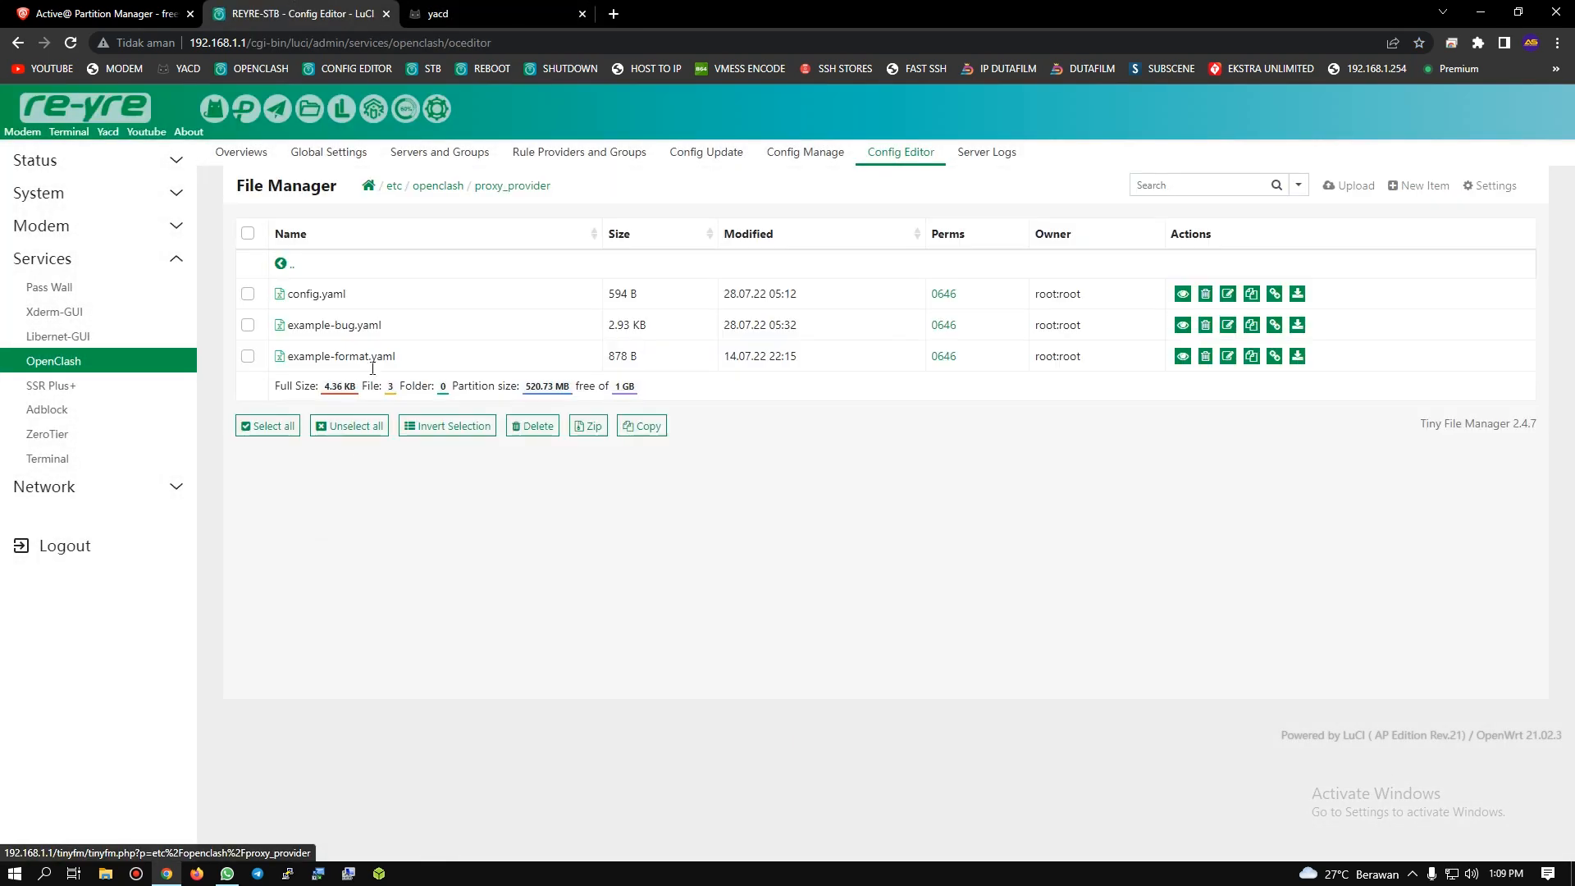
{"action": "left_click", "coordinate": [306, 296]}
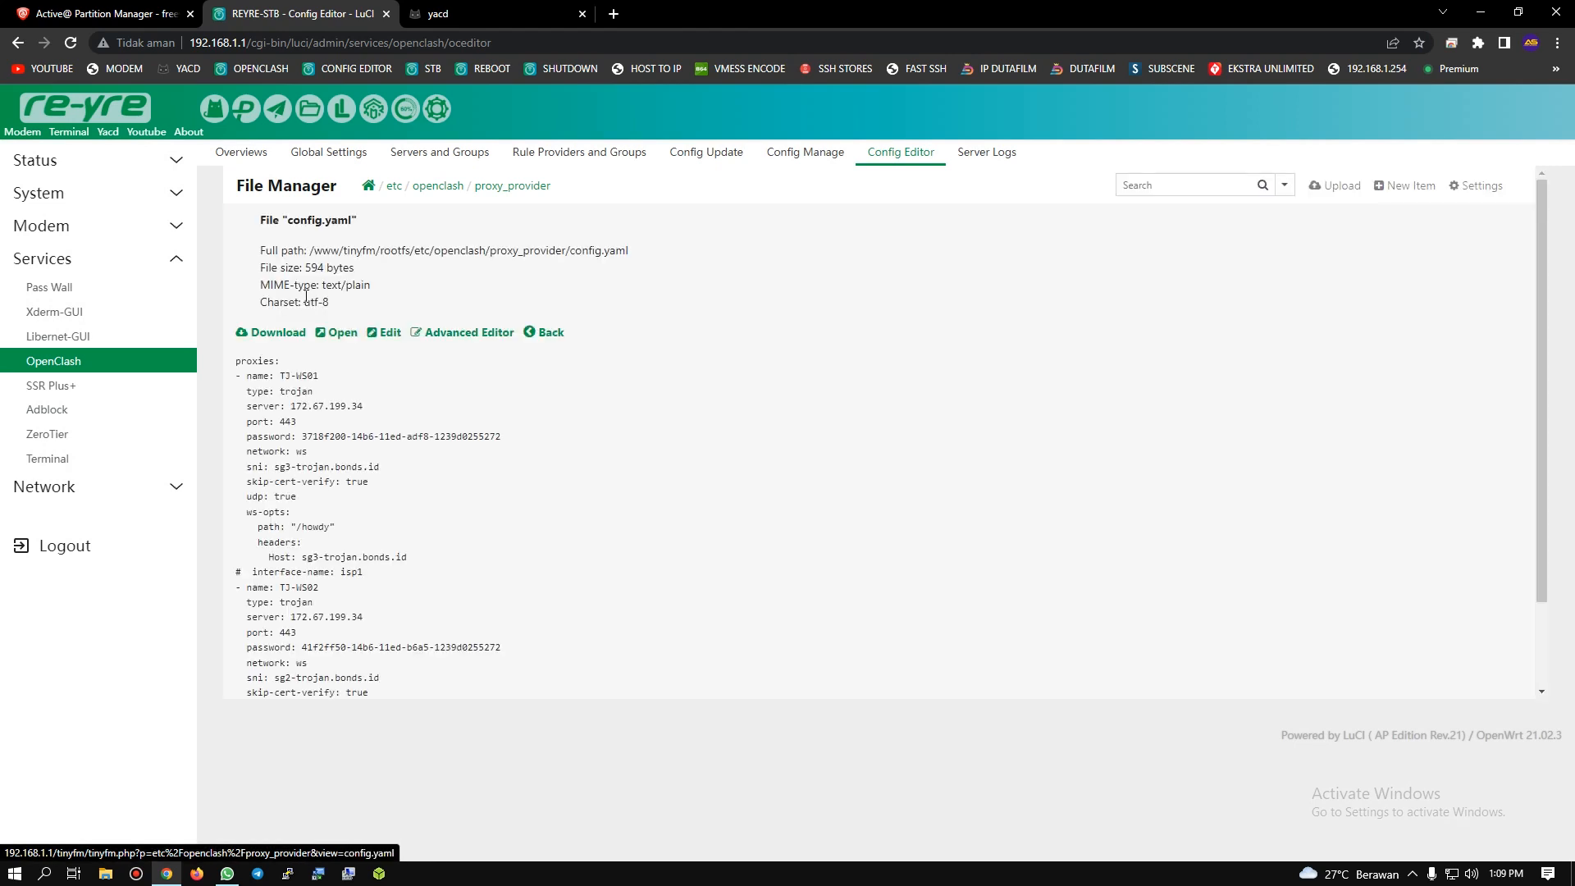
{"action": "left_click", "coordinate": [548, 329]}
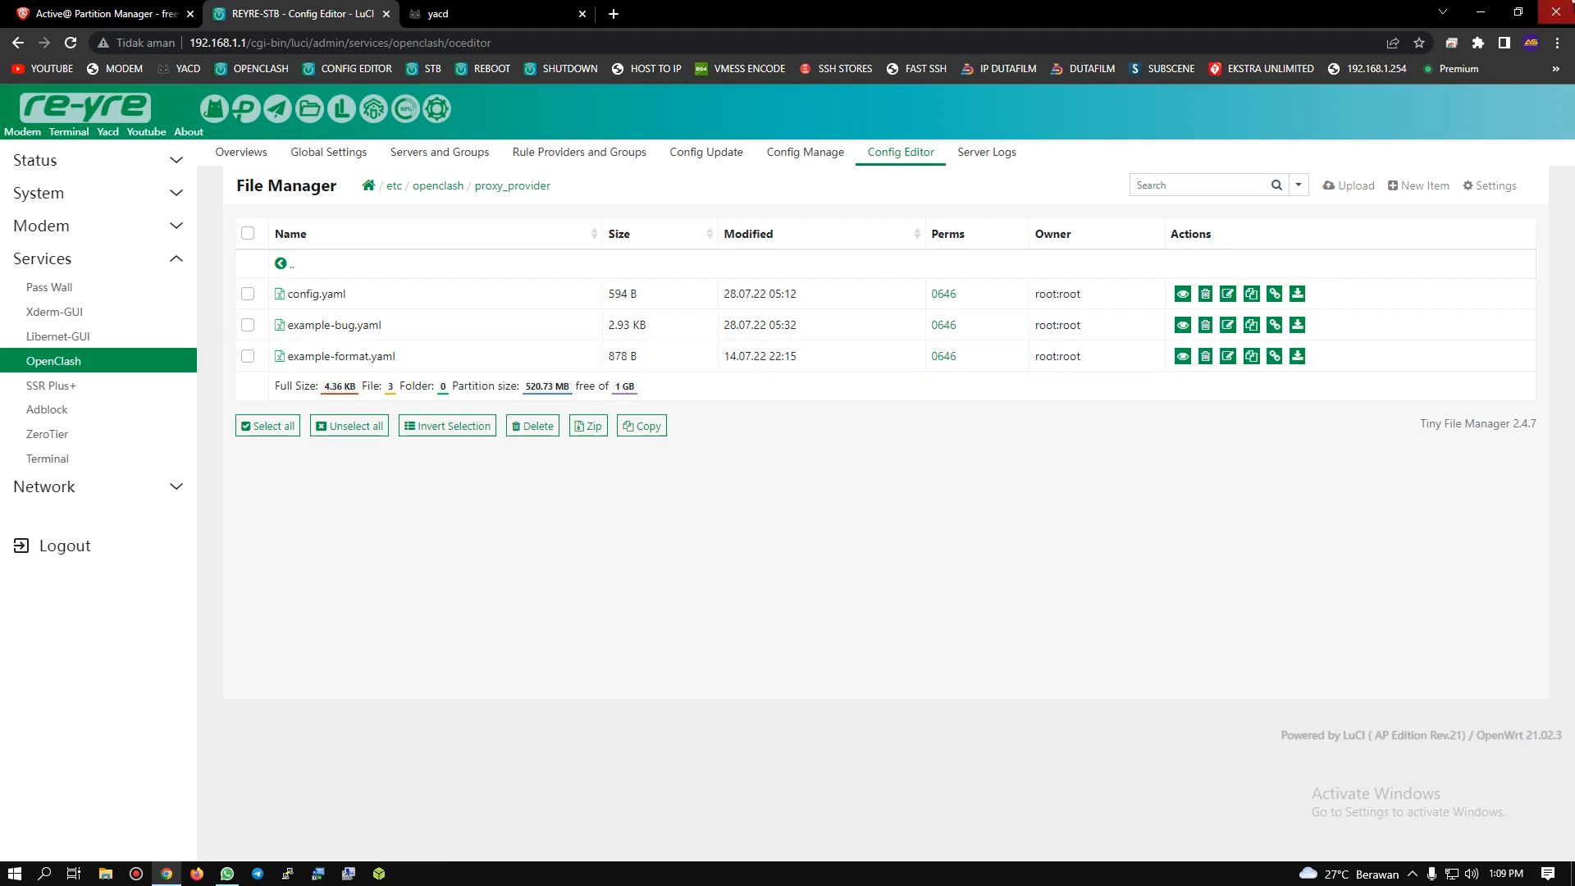
Step: Close Chrome and decline formatting the disk in drive I:
{"action": "left_click", "coordinate": [1555, 12]}
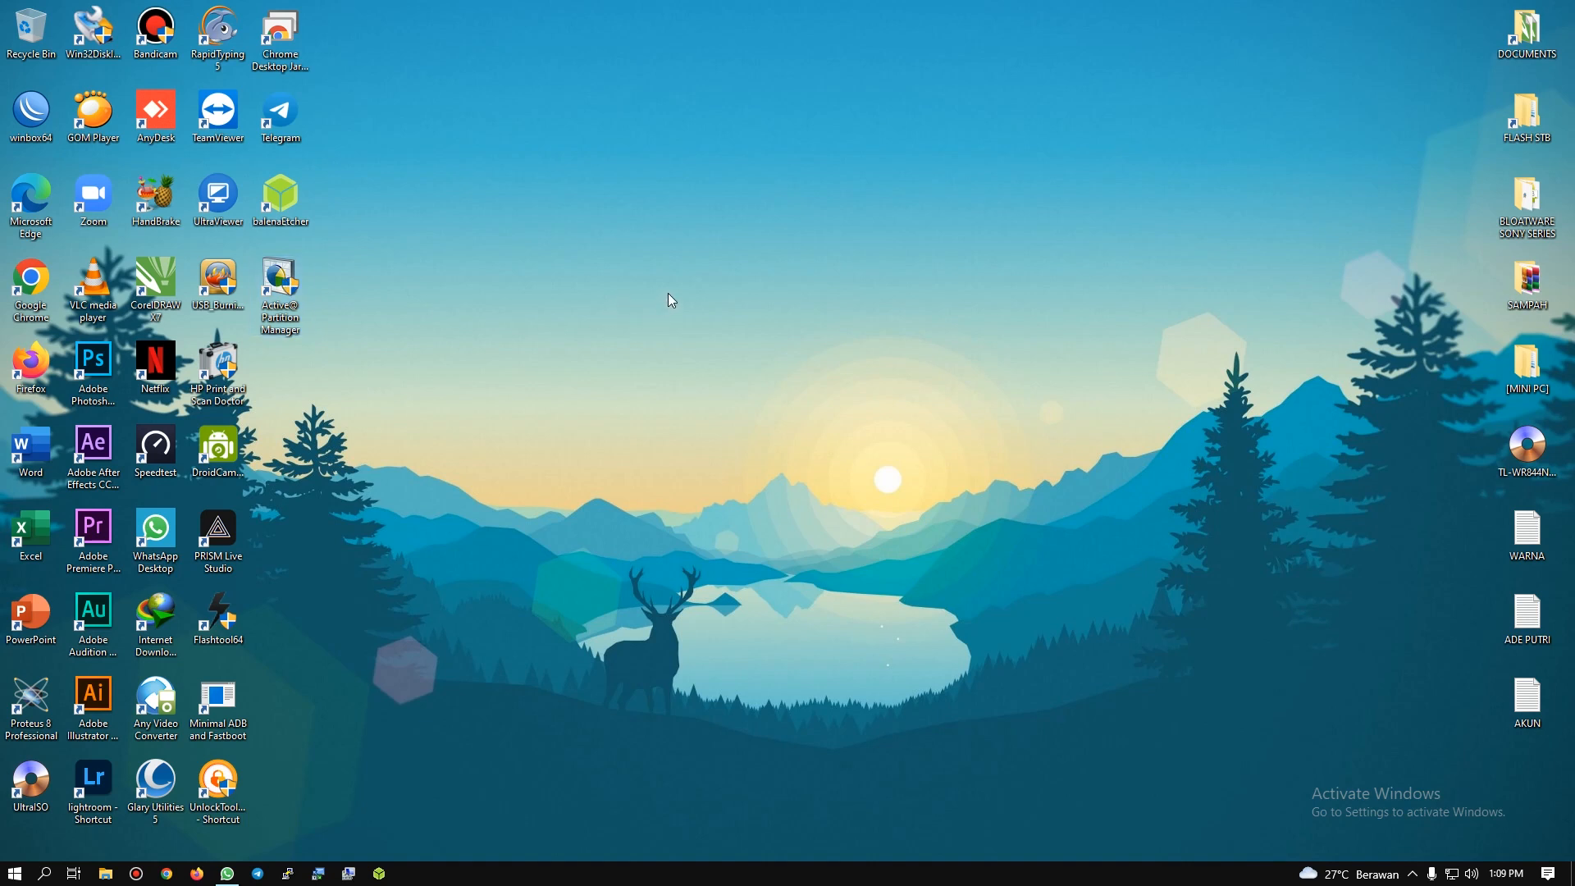
{"action": "left_click", "coordinate": [283, 279]}
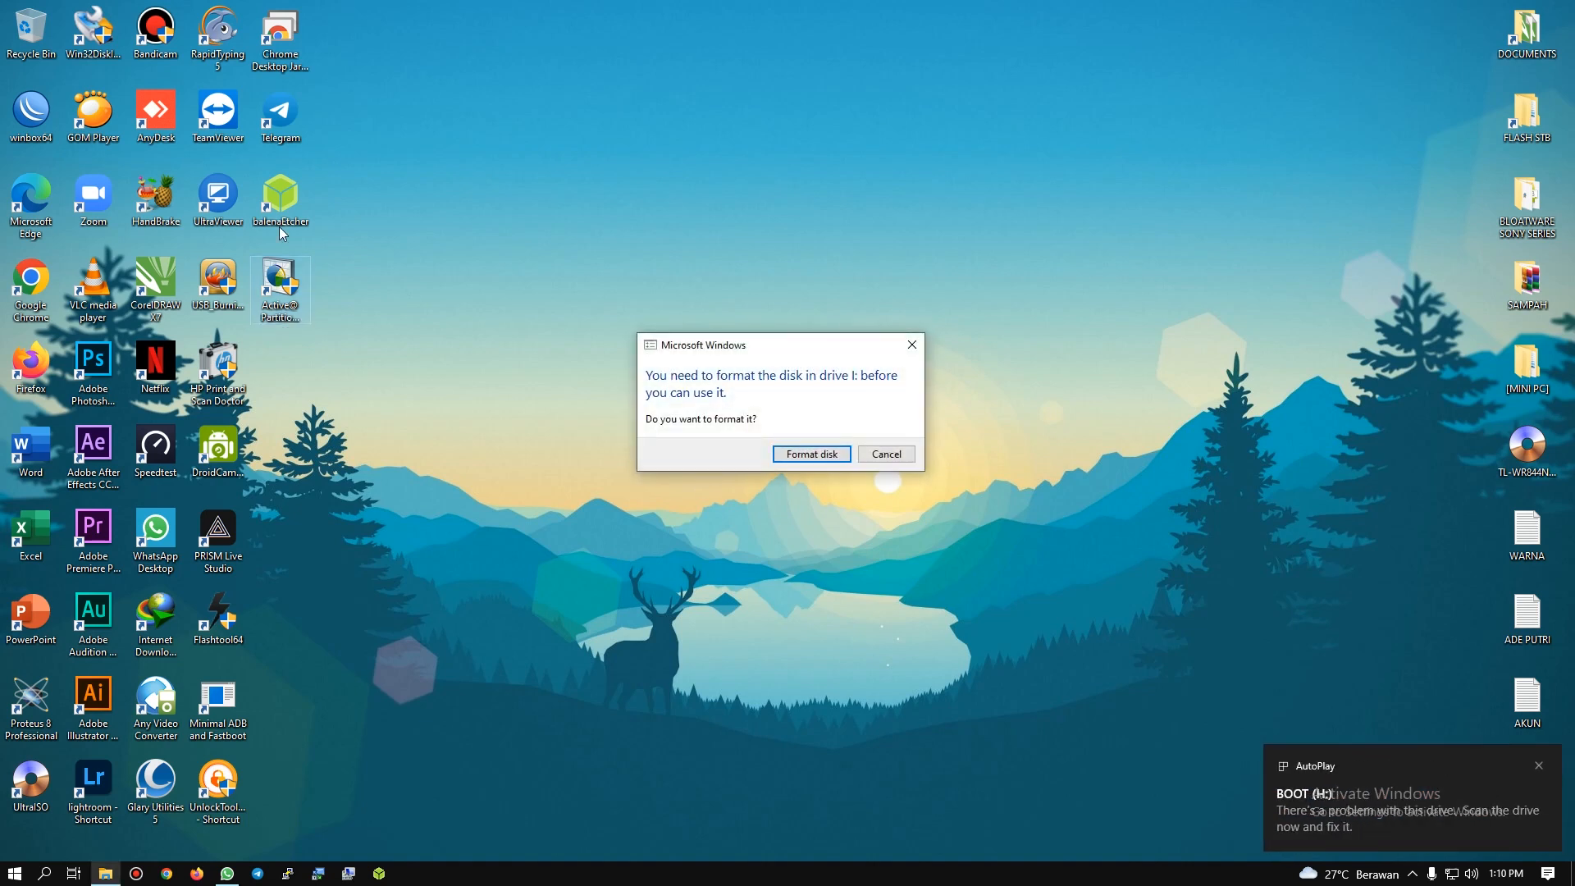
{"action": "left_click", "coordinate": [908, 348]}
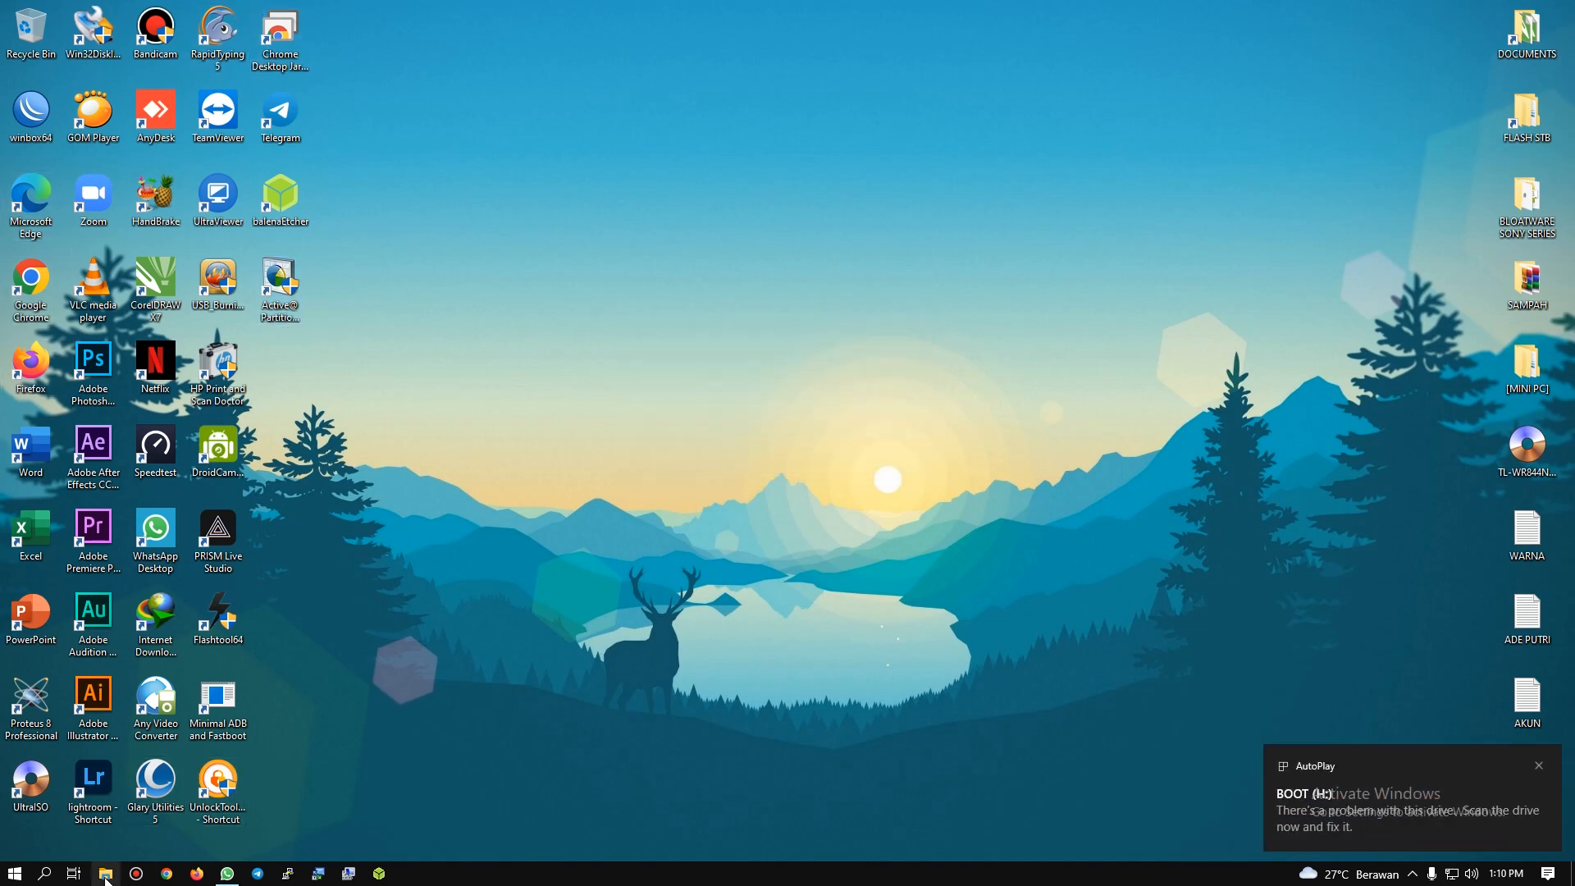
Step: Look over the PC's drives in File Explorer's This PC view, including BOOT (H:) and USB Drive (I:), and close it
{"action": "left_click", "coordinate": [106, 874]}
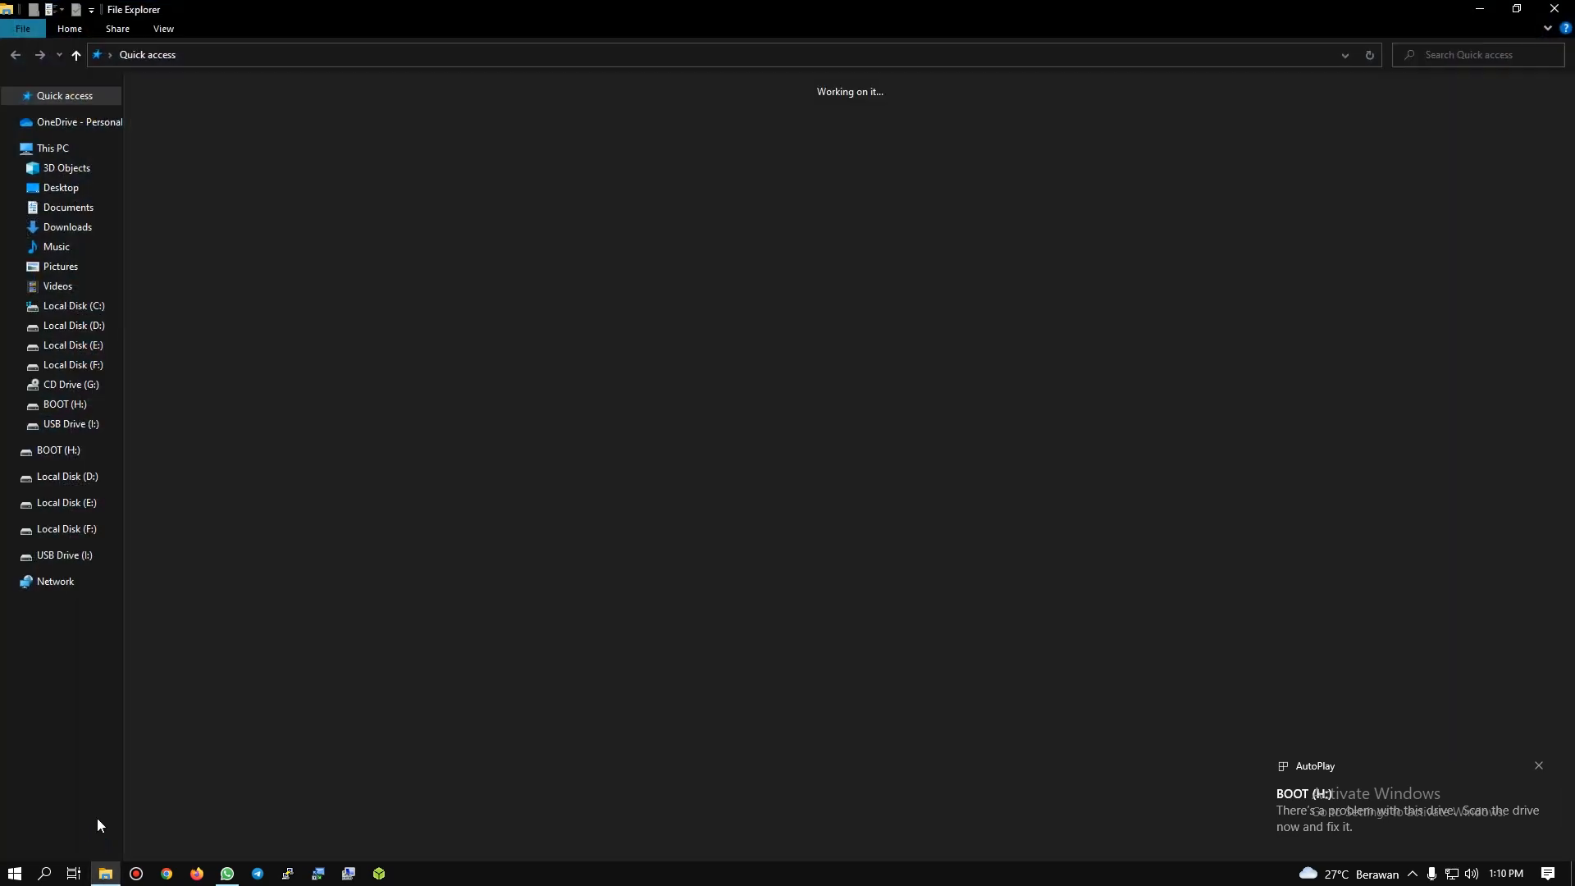
{"action": "left_click", "coordinate": [51, 148]}
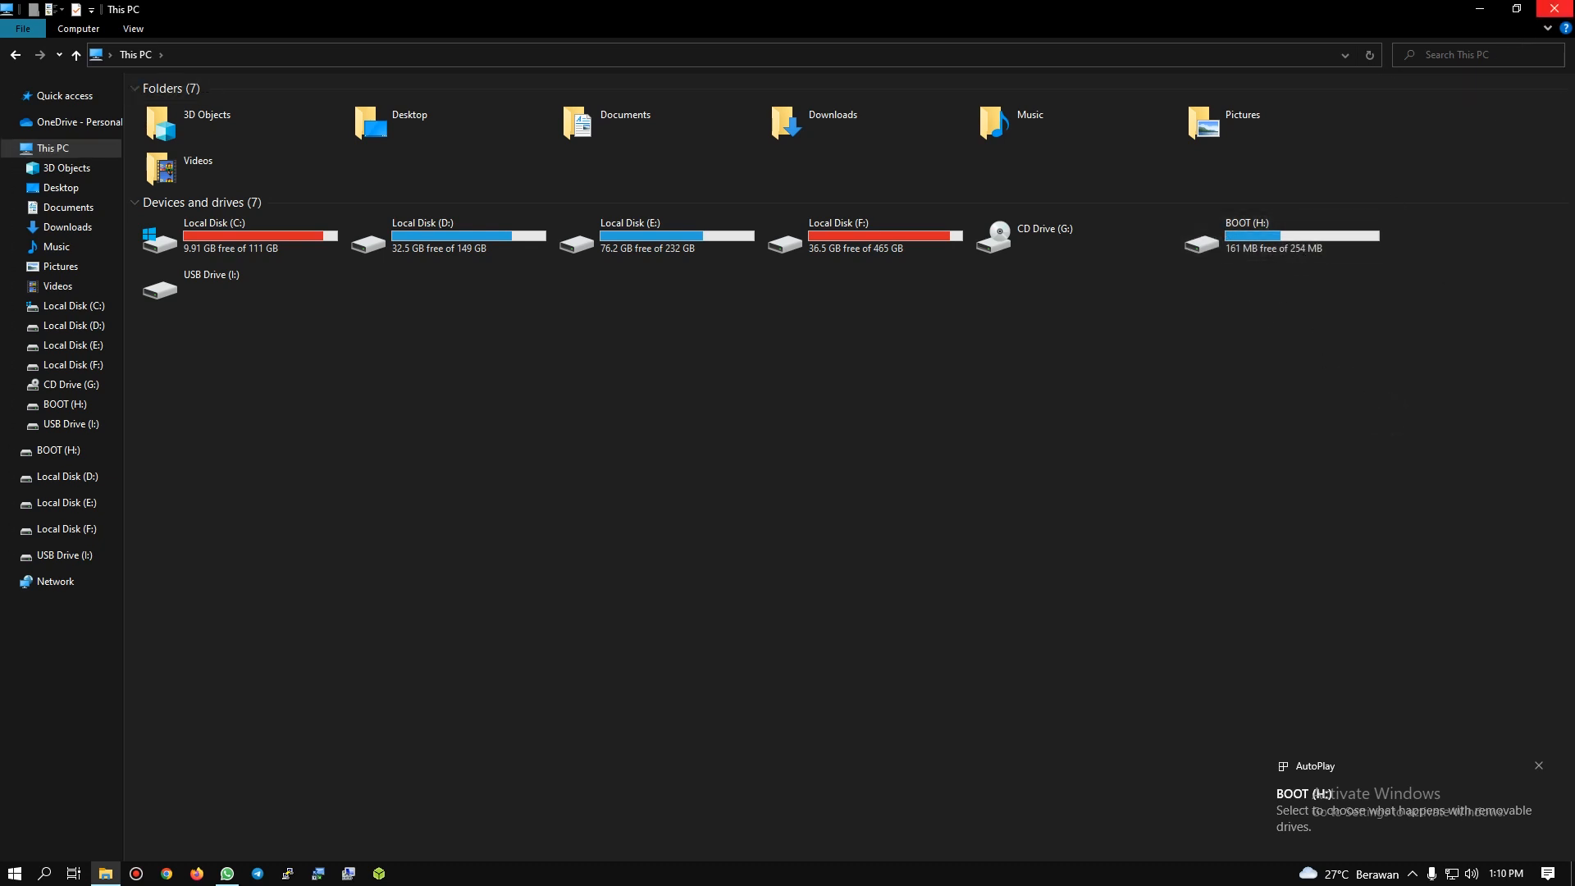
{"action": "left_click", "coordinate": [1554, 8]}
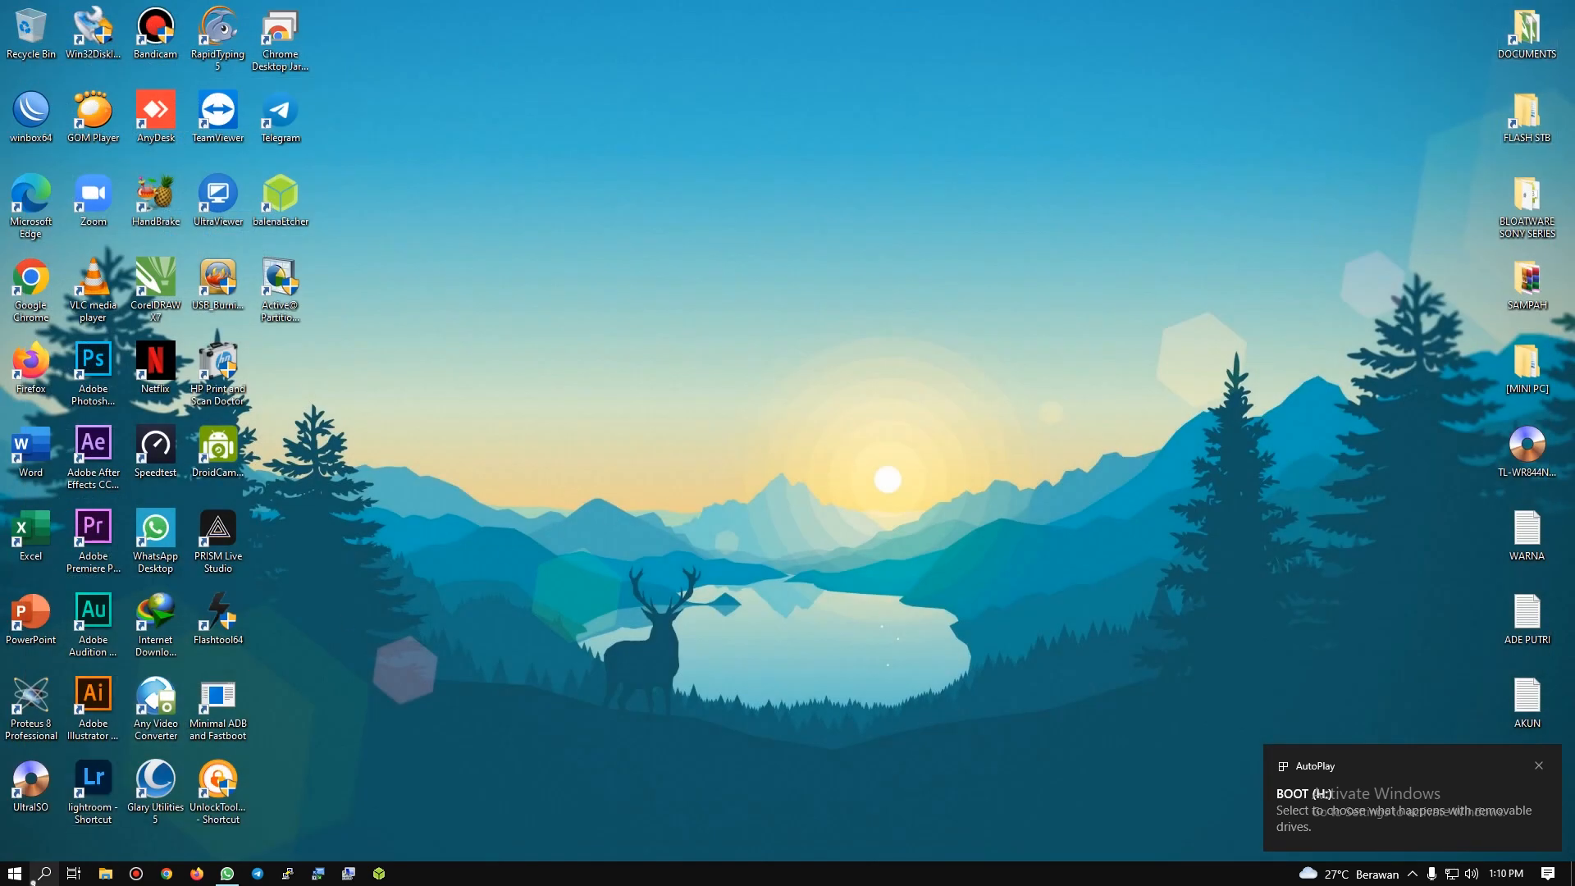
Step: Search Windows for "create and", open Create and format hard disk partitions, and move the Disk Management window nearer the screen's centre
{"action": "left_click", "coordinate": [45, 874]}
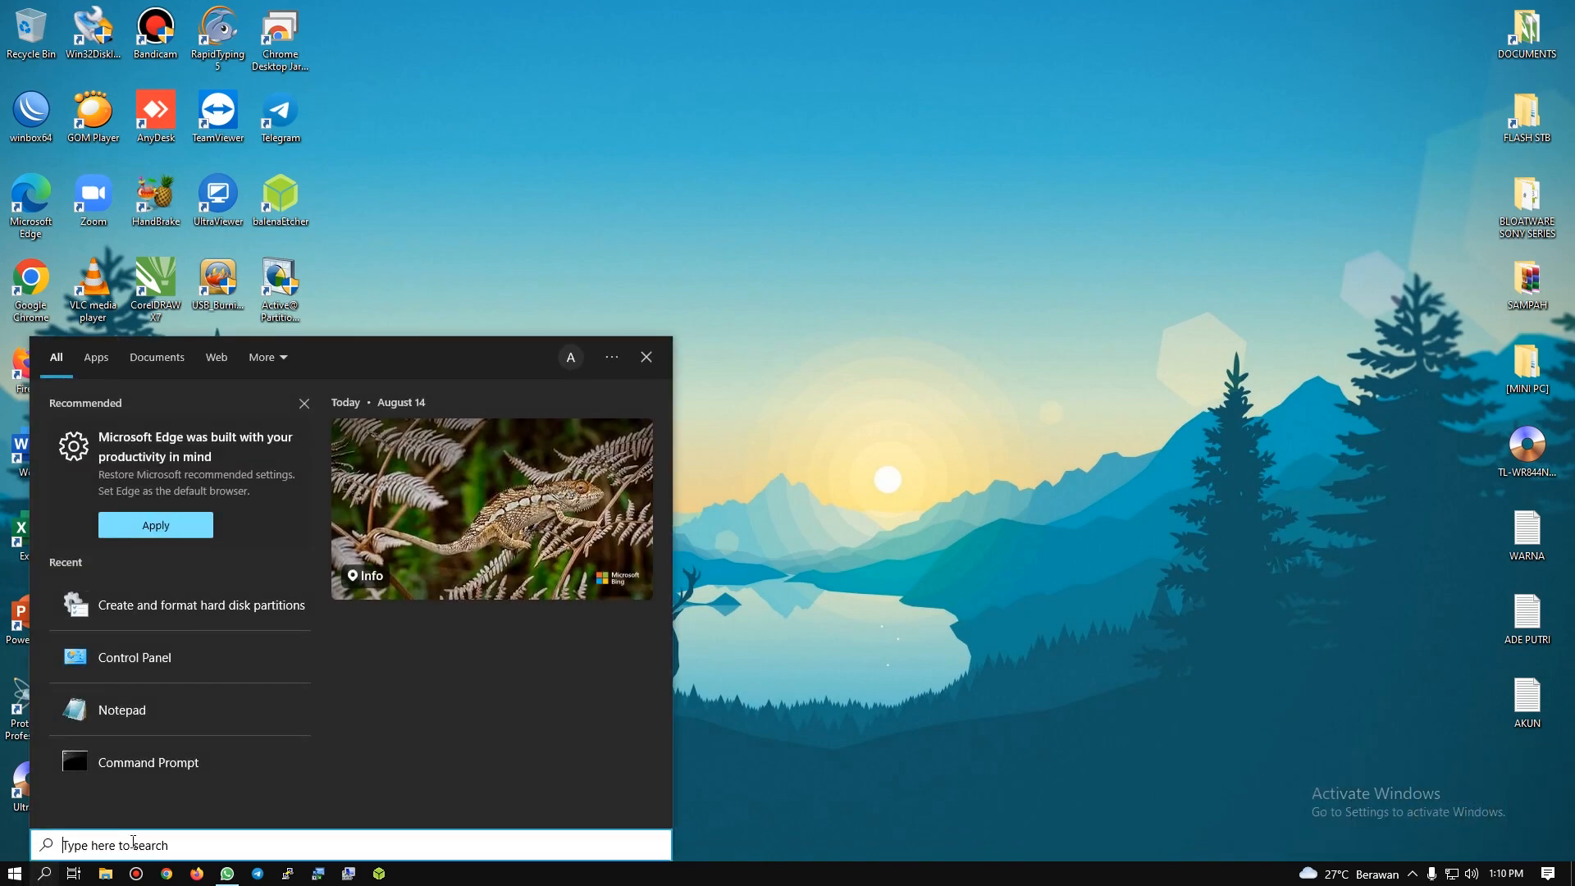
{"action": "type", "text": "create a"}
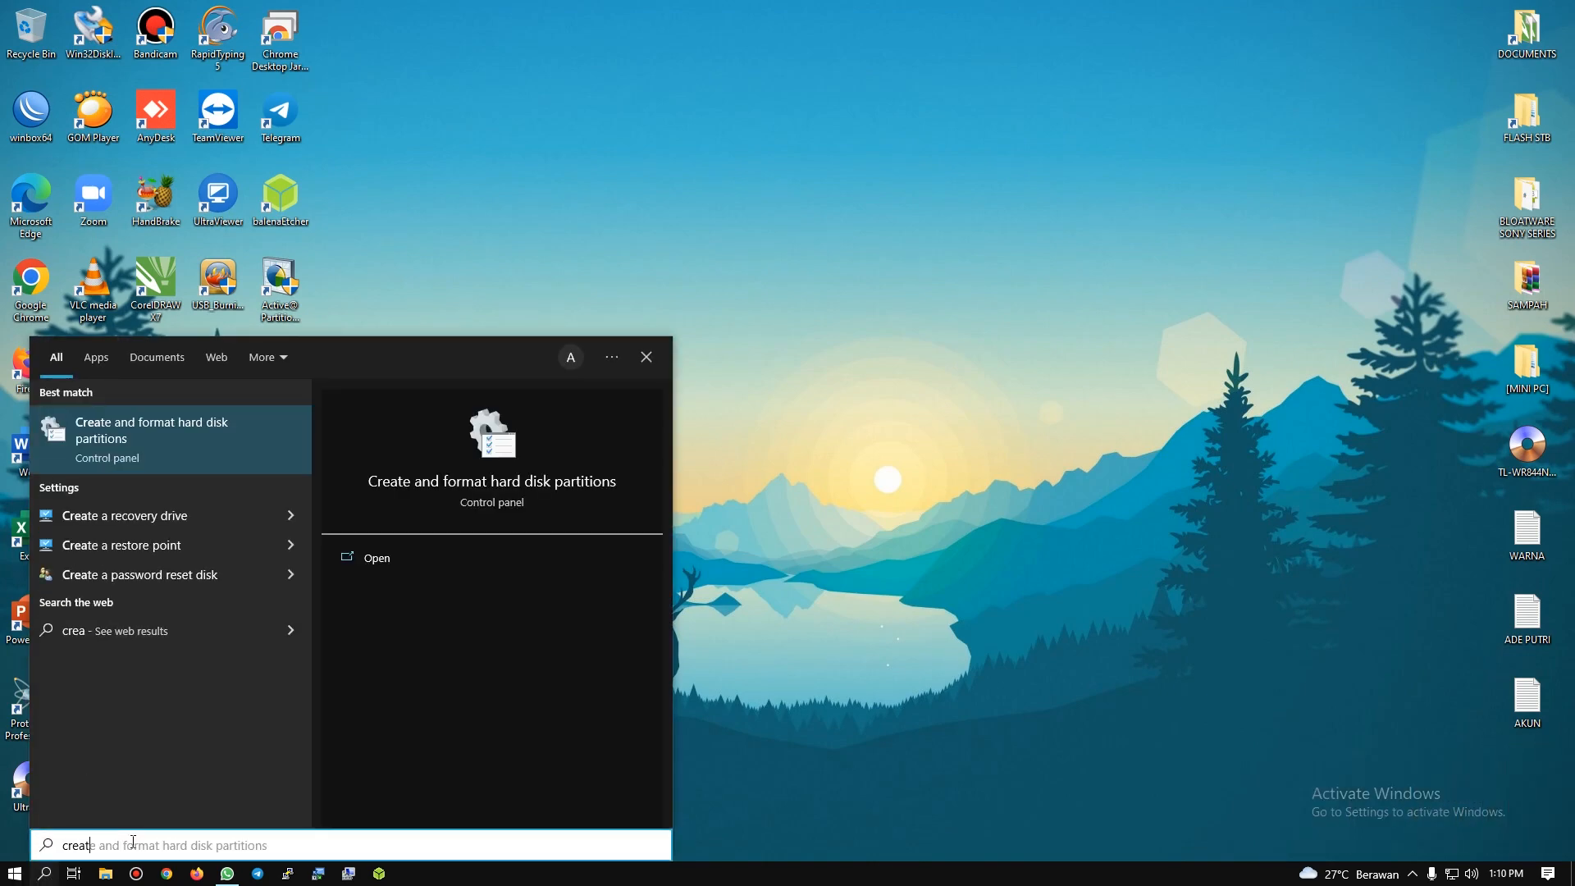
{"action": "type", "text": "nd"}
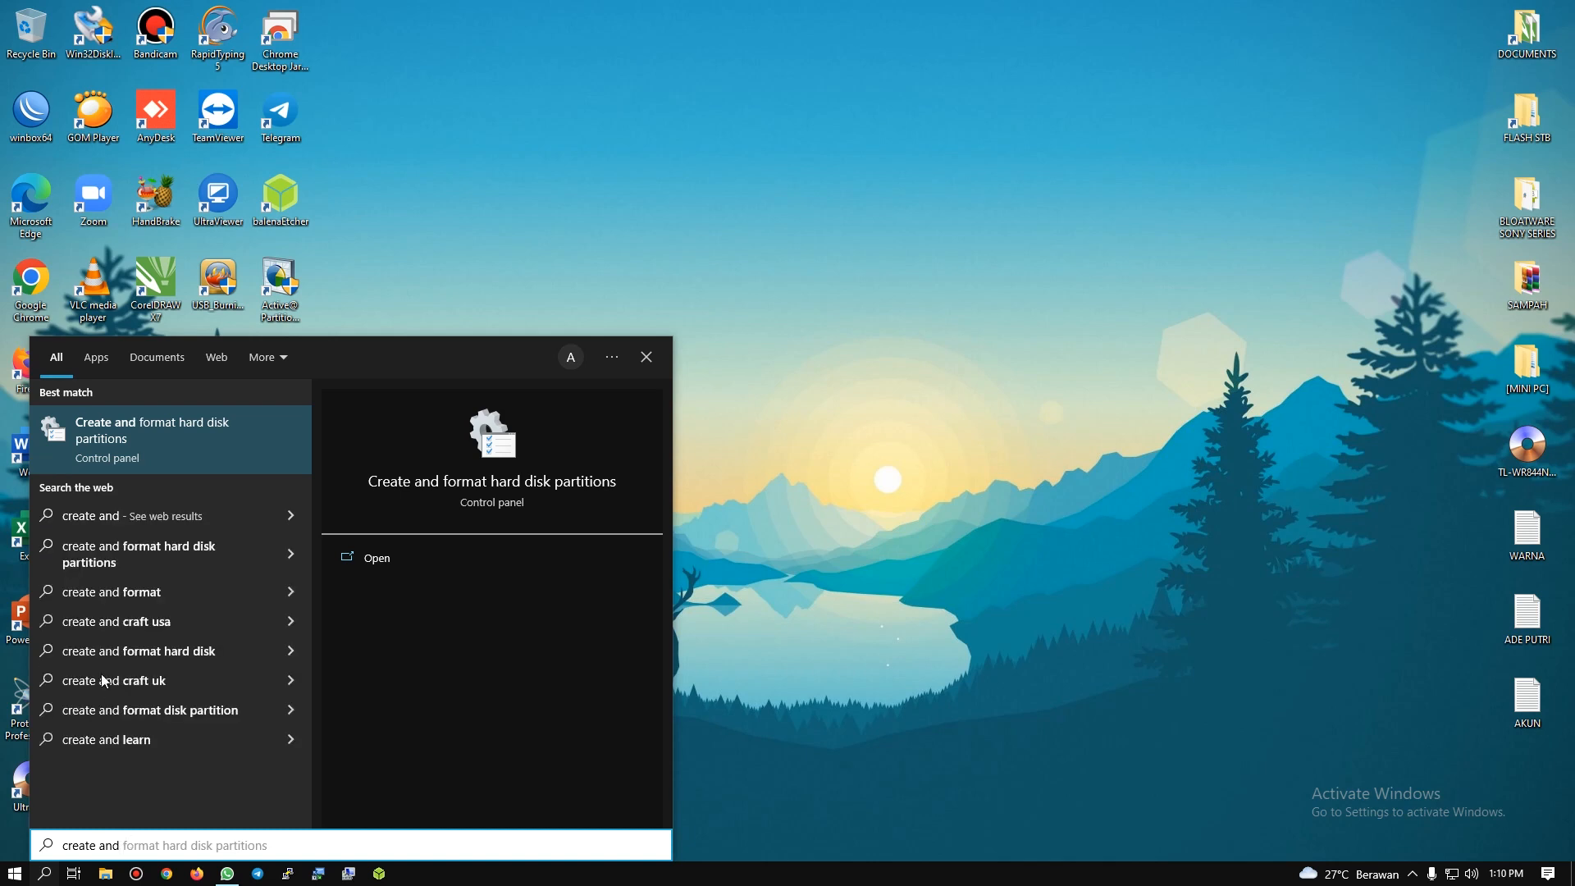
{"action": "left_click", "coordinate": [121, 448]}
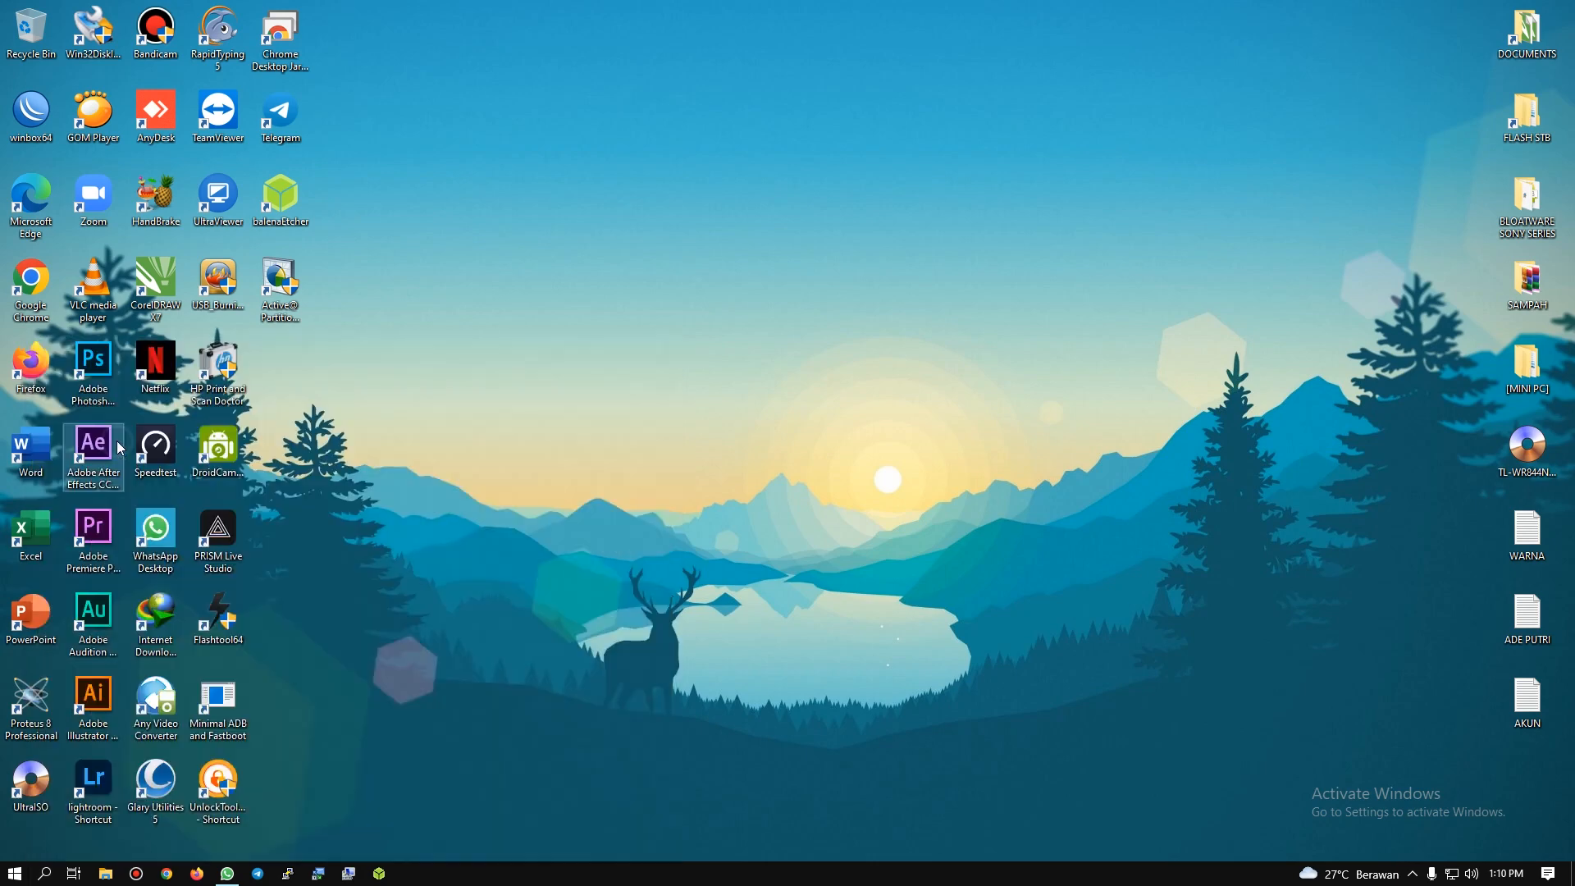
{"action": "left_click_drag", "start_coordinate": [328, 96], "coordinate": [723, 139]}
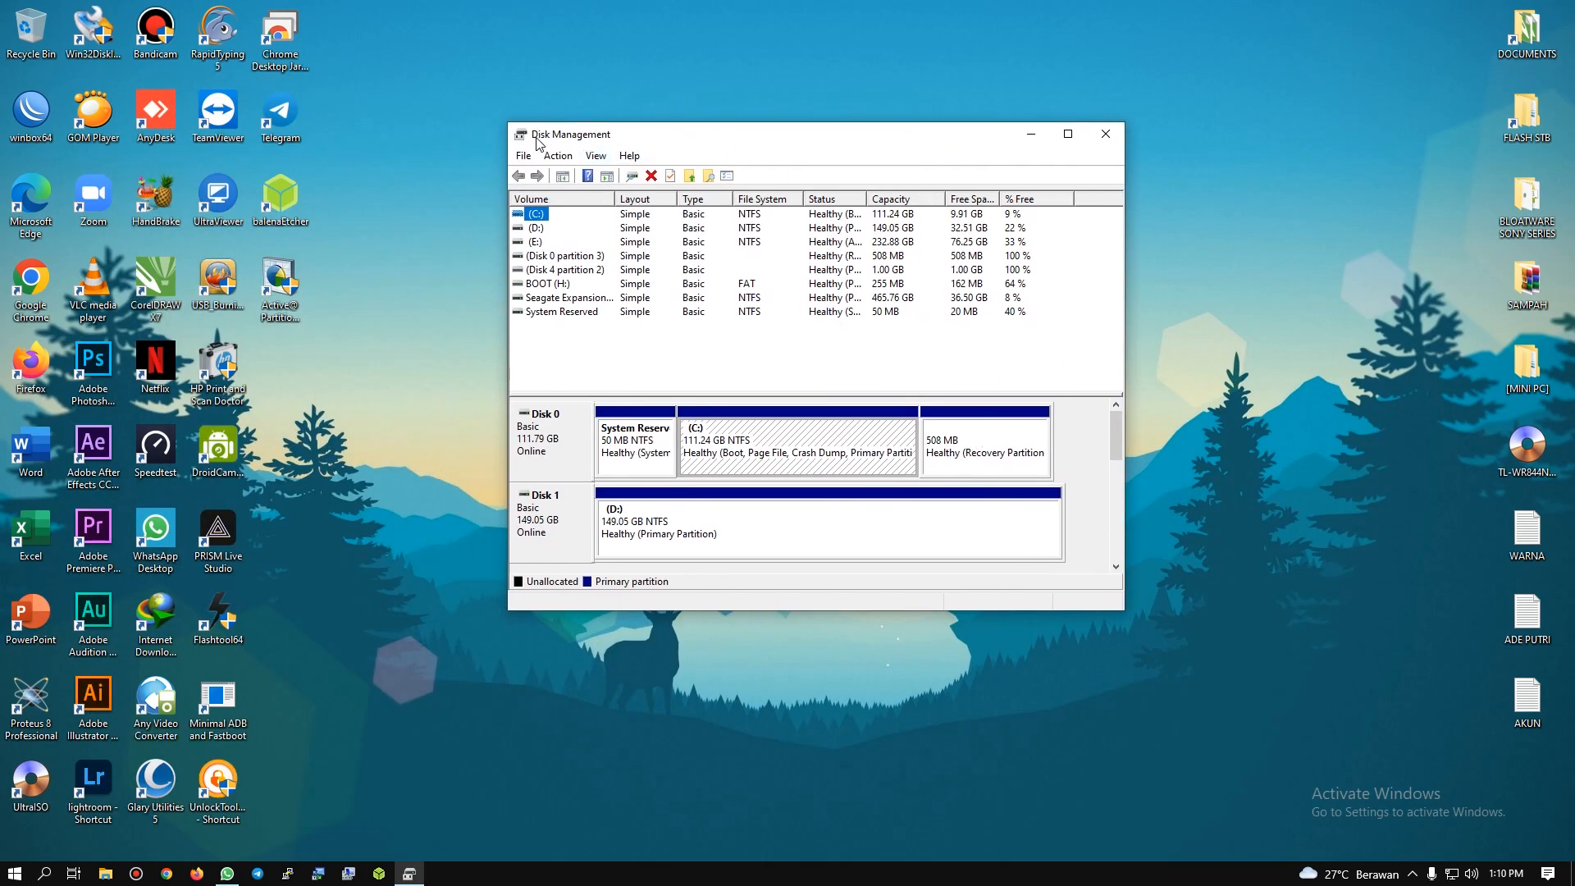
Step: Delete the 1.00 GB primary partition on removable Disk 4
{"action": "left_click_drag", "start_coordinate": [1116, 428], "coordinate": [1109, 533]}
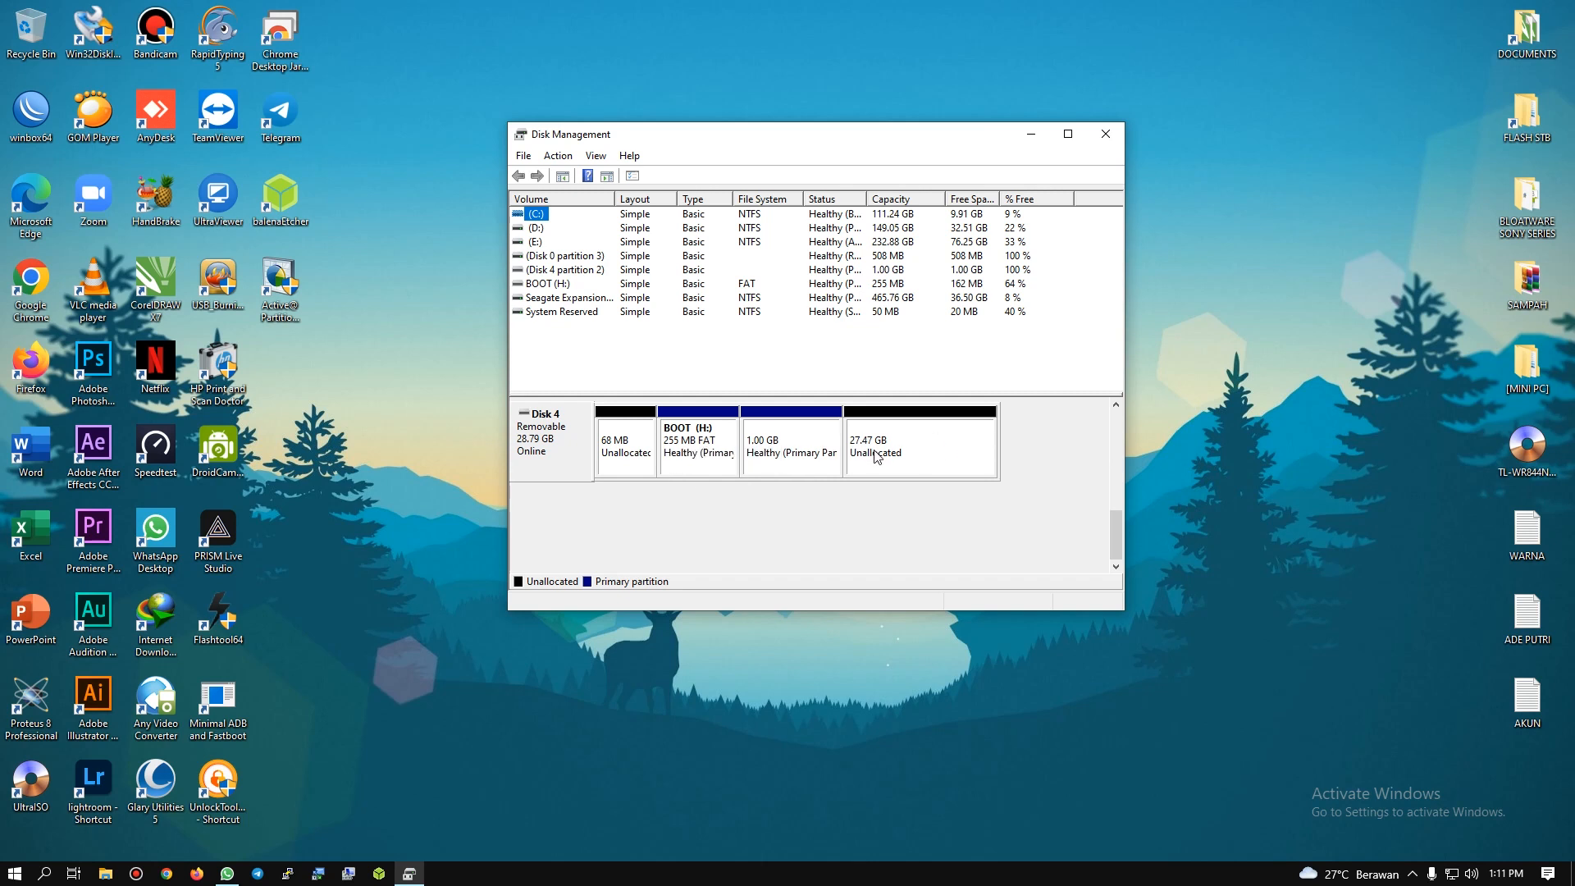
{"action": "left_click", "coordinate": [773, 427]}
{"action": "right_click", "coordinate": [773, 424]}
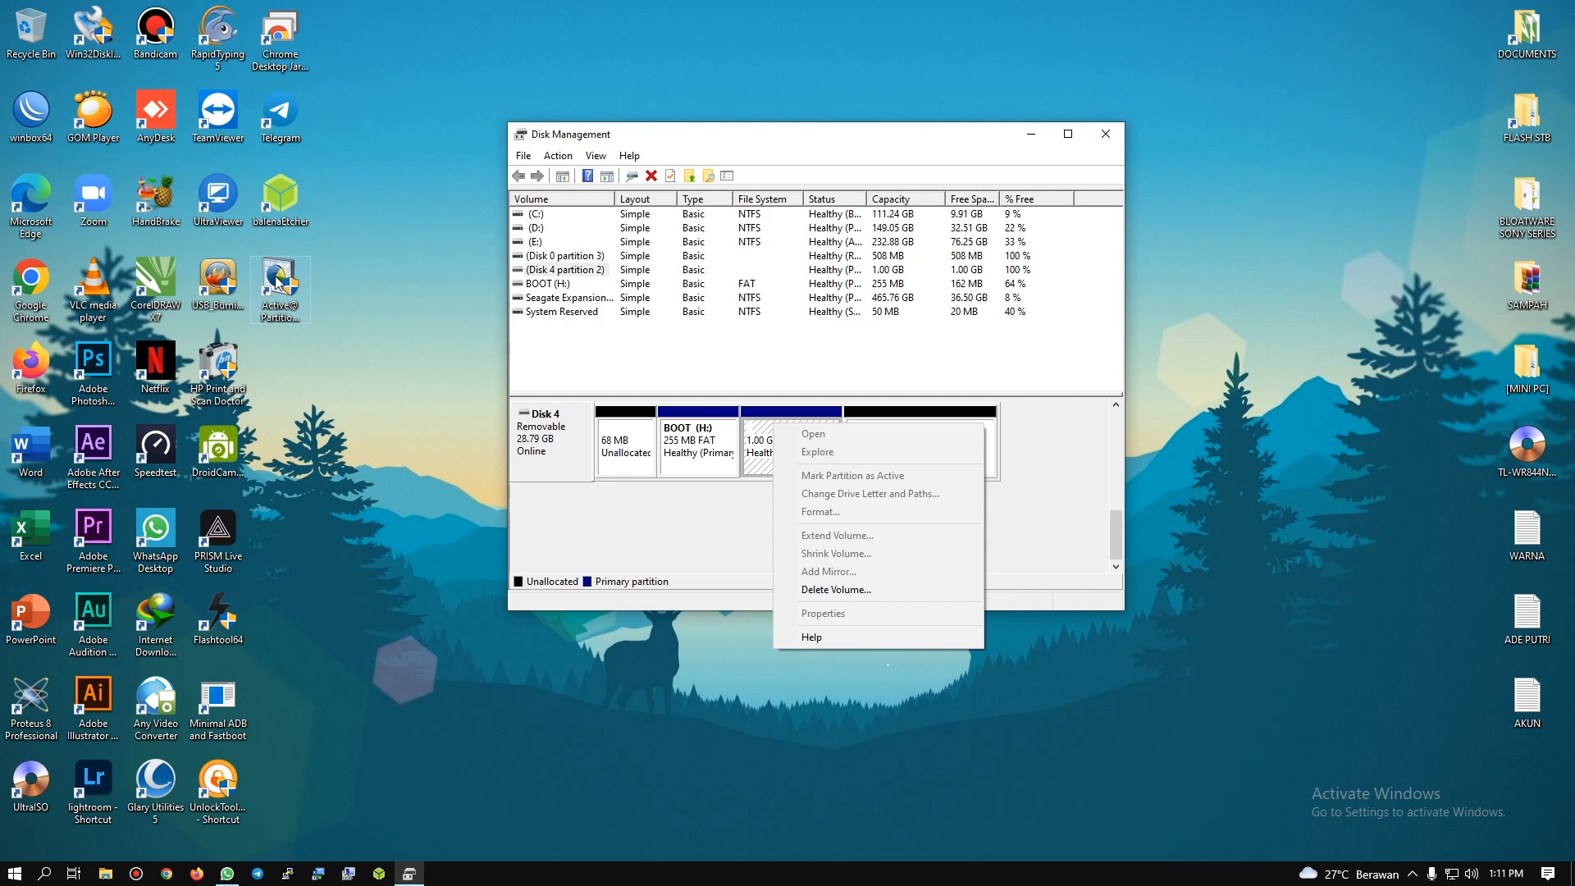
{"action": "left_click", "coordinate": [826, 596]}
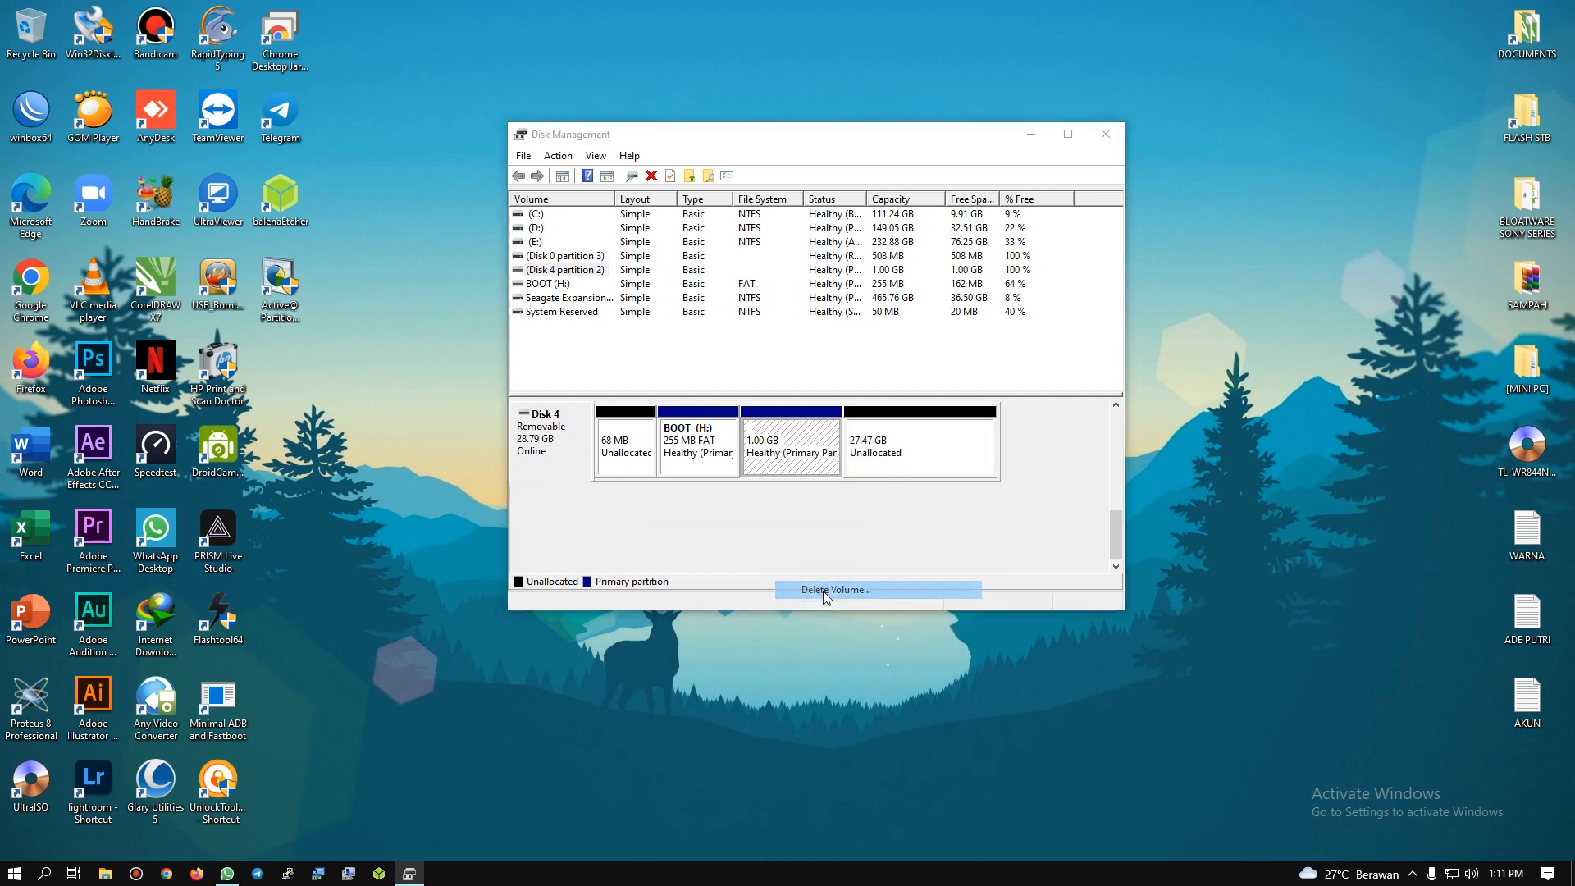
{"action": "left_click", "coordinate": [835, 502]}
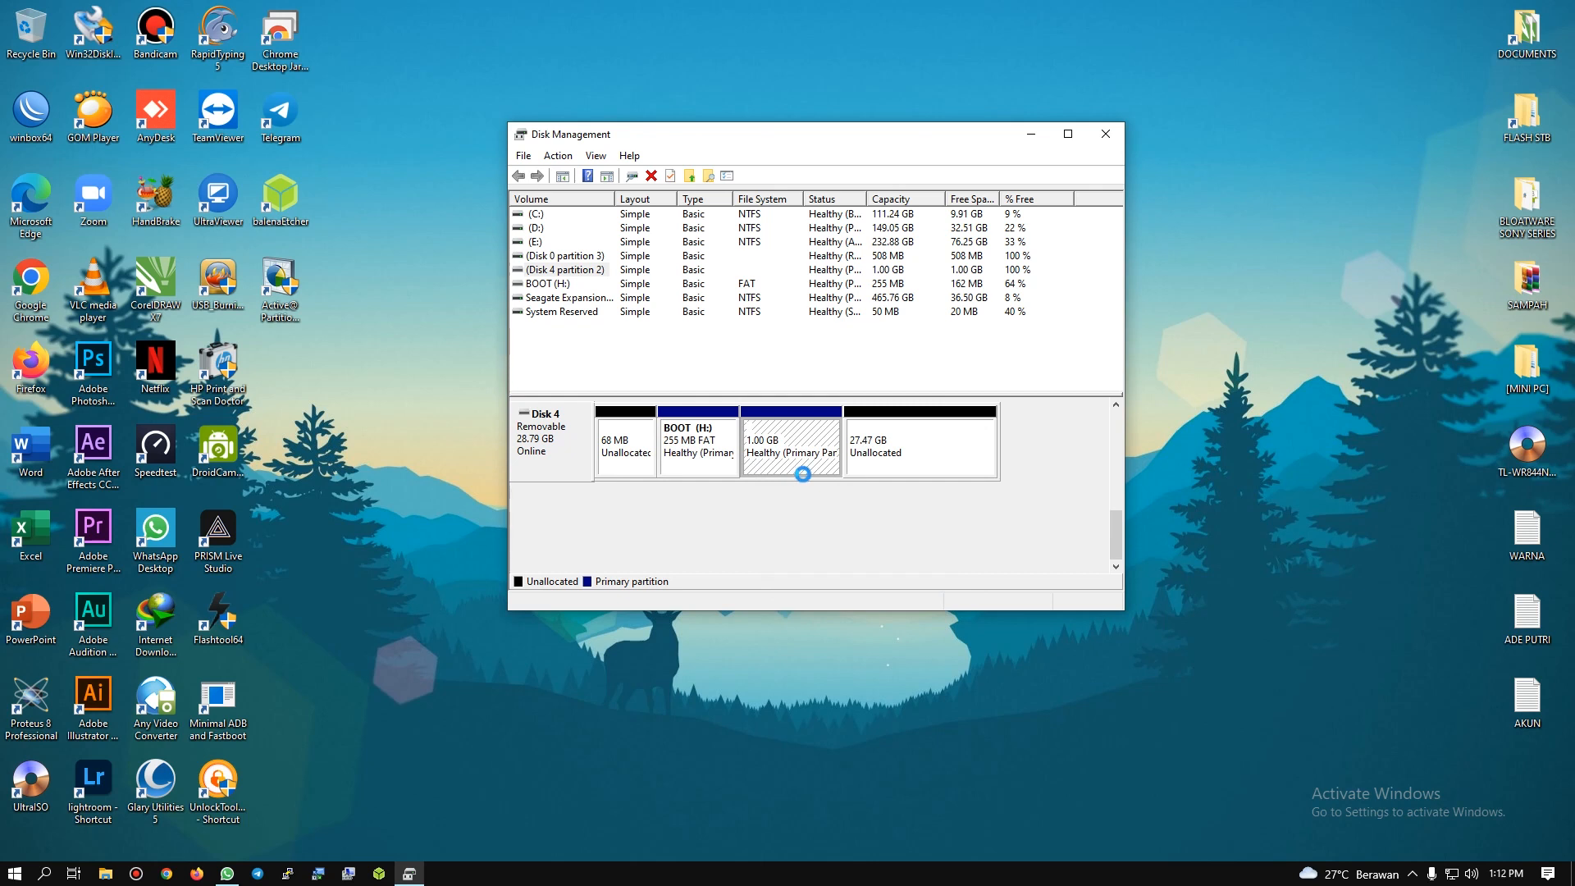
Step: Delete the BOOT (H:) volume on Disk 4 and accept erasing its data
{"action": "left_click", "coordinate": [734, 430]}
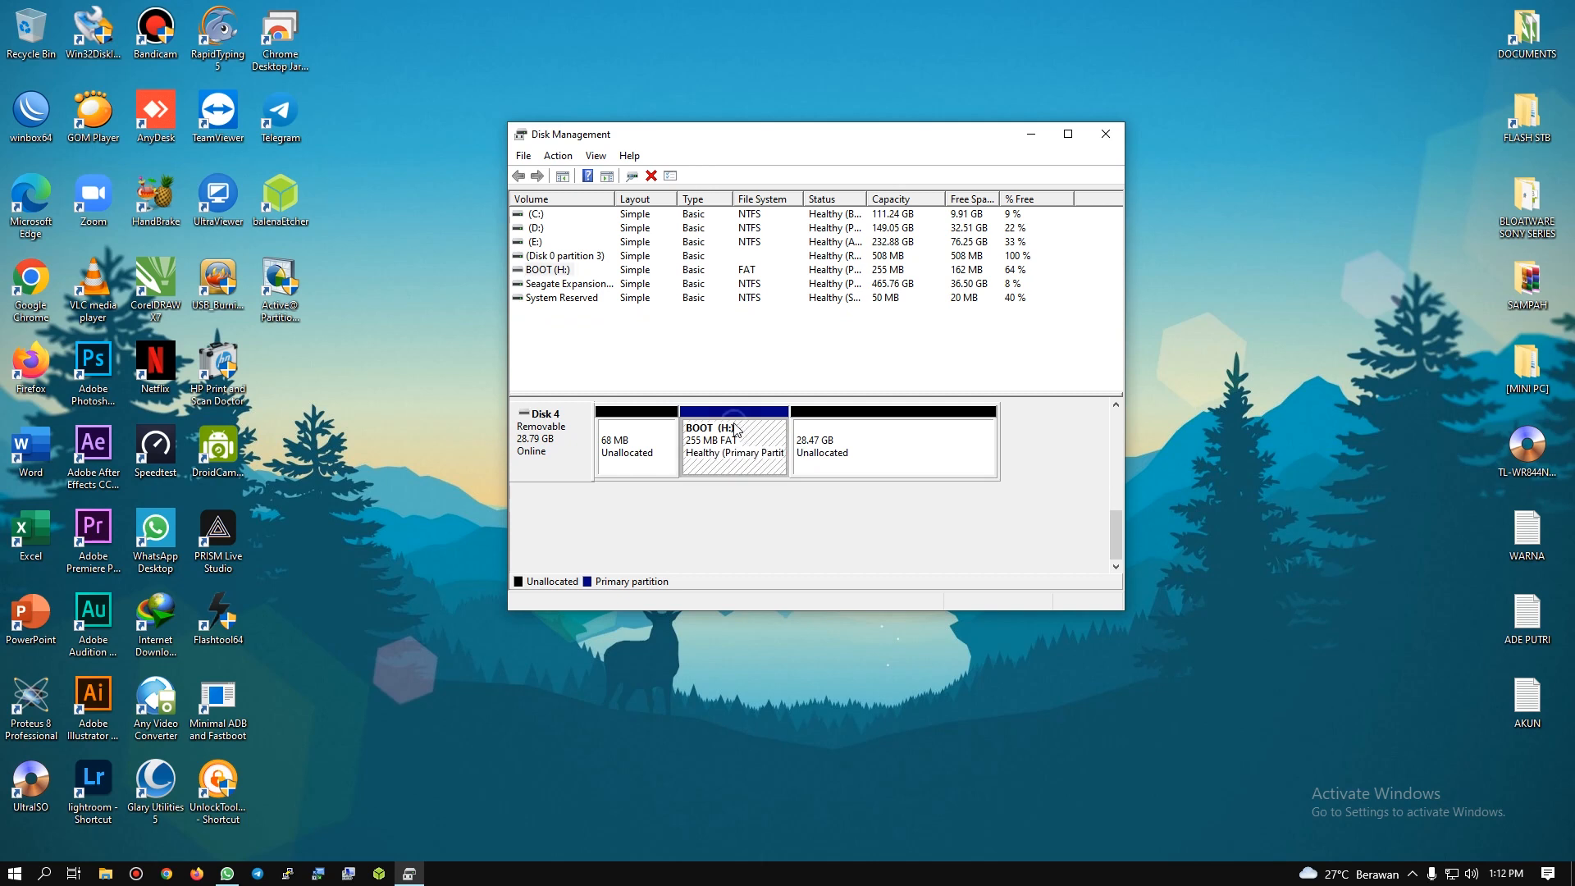
{"action": "right_click", "coordinate": [734, 430]}
{"action": "left_click", "coordinate": [771, 590]}
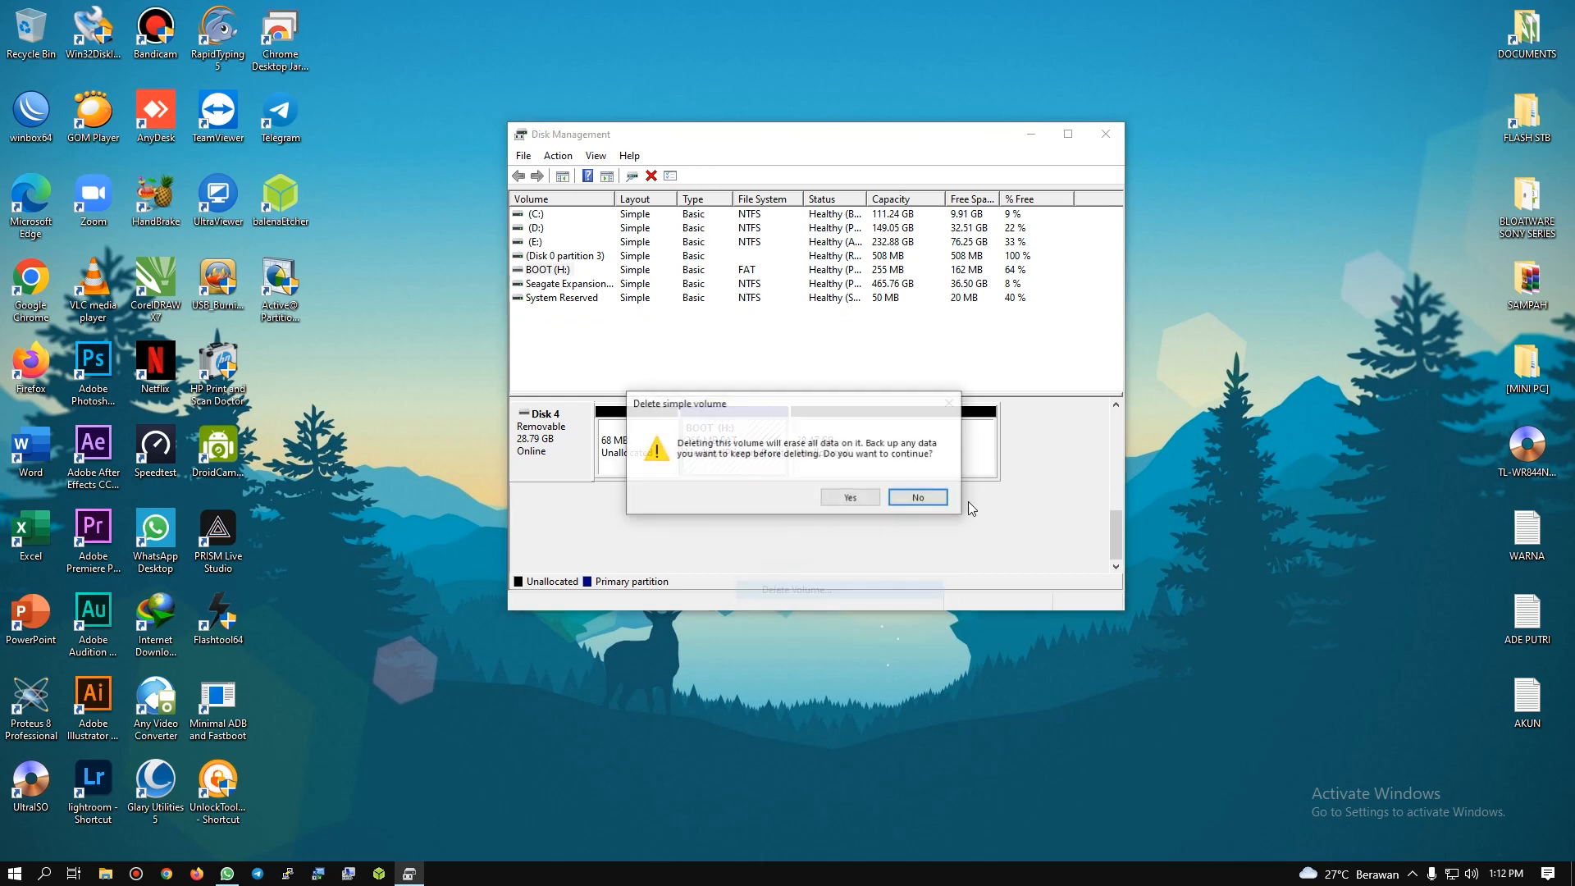
{"action": "left_click", "coordinate": [853, 499]}
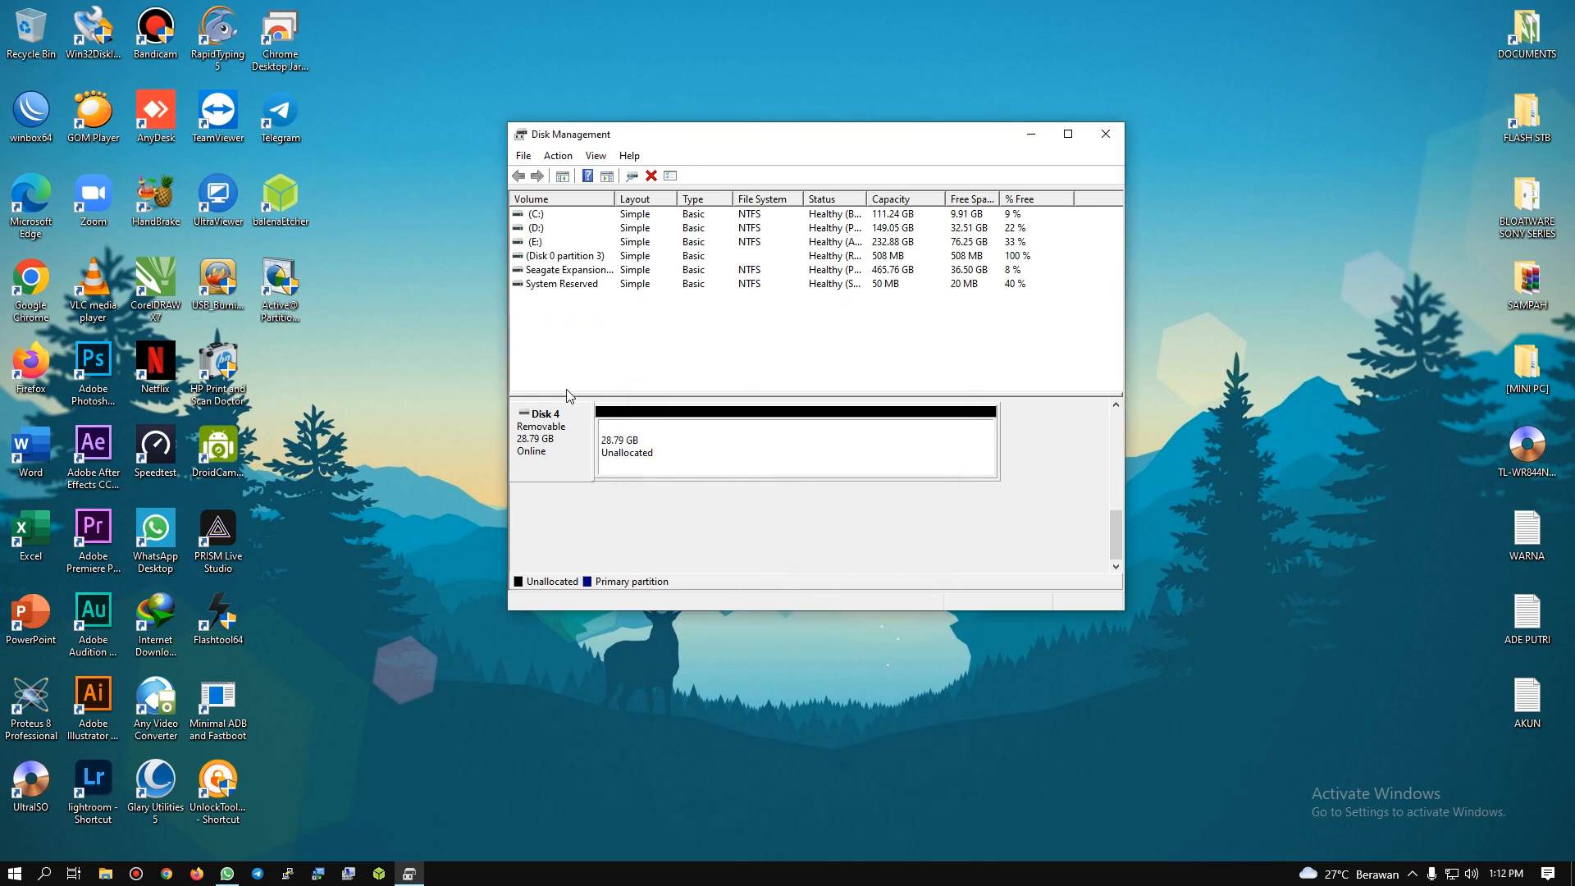
Step: Check Disk 4's entry and how drive H: is listed under This PC in File Explorer, and minimize that window
{"action": "left_click_drag", "start_coordinate": [1115, 547], "coordinate": [1116, 518]}
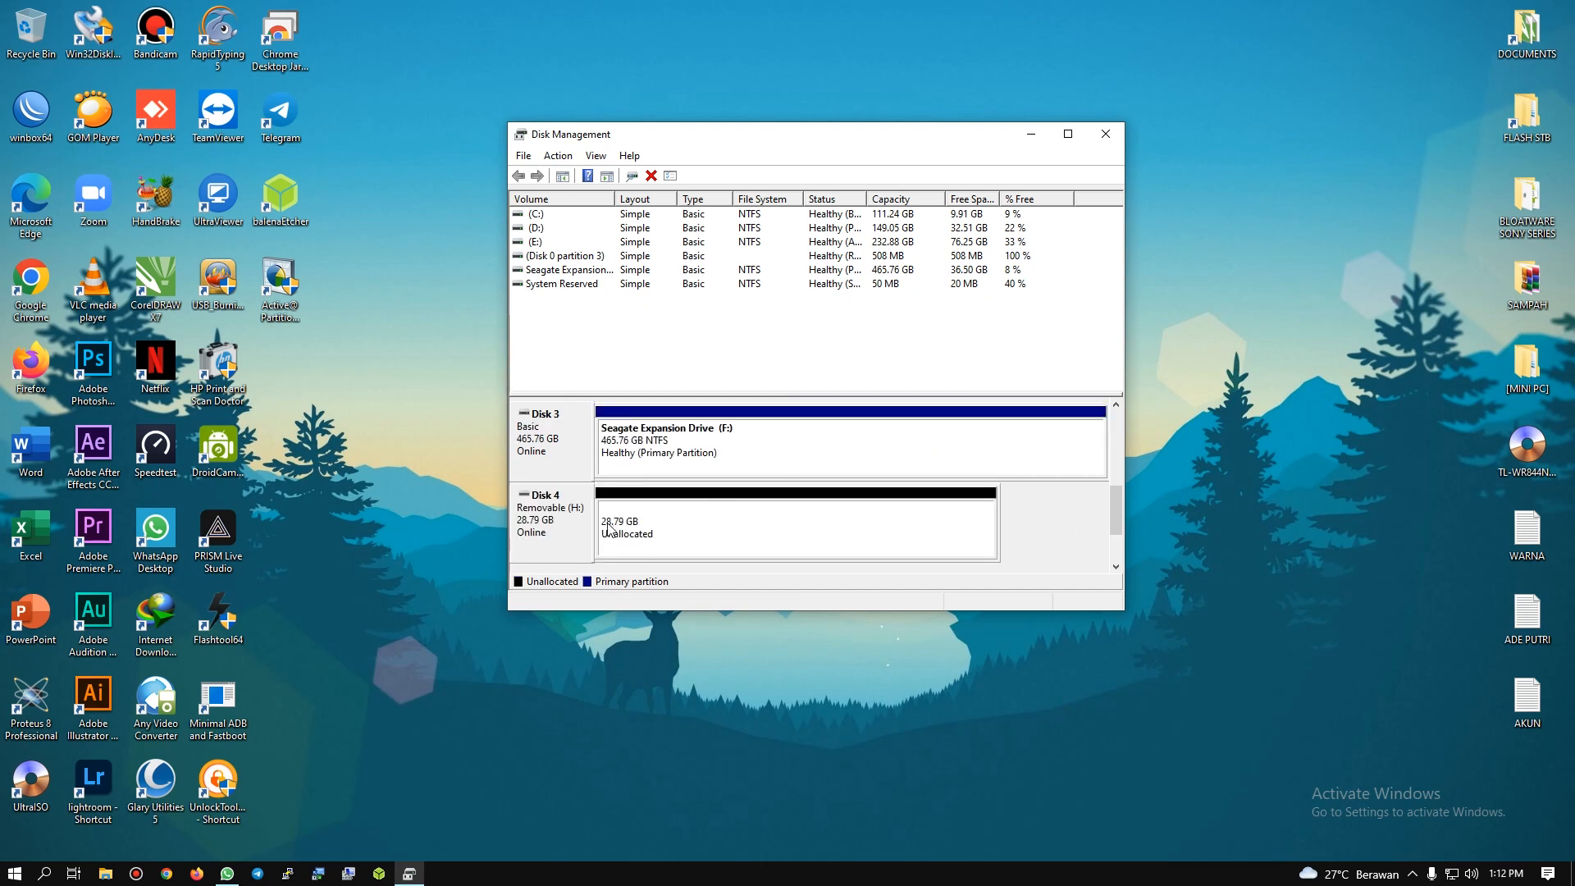
{"action": "left_click", "coordinate": [106, 874]}
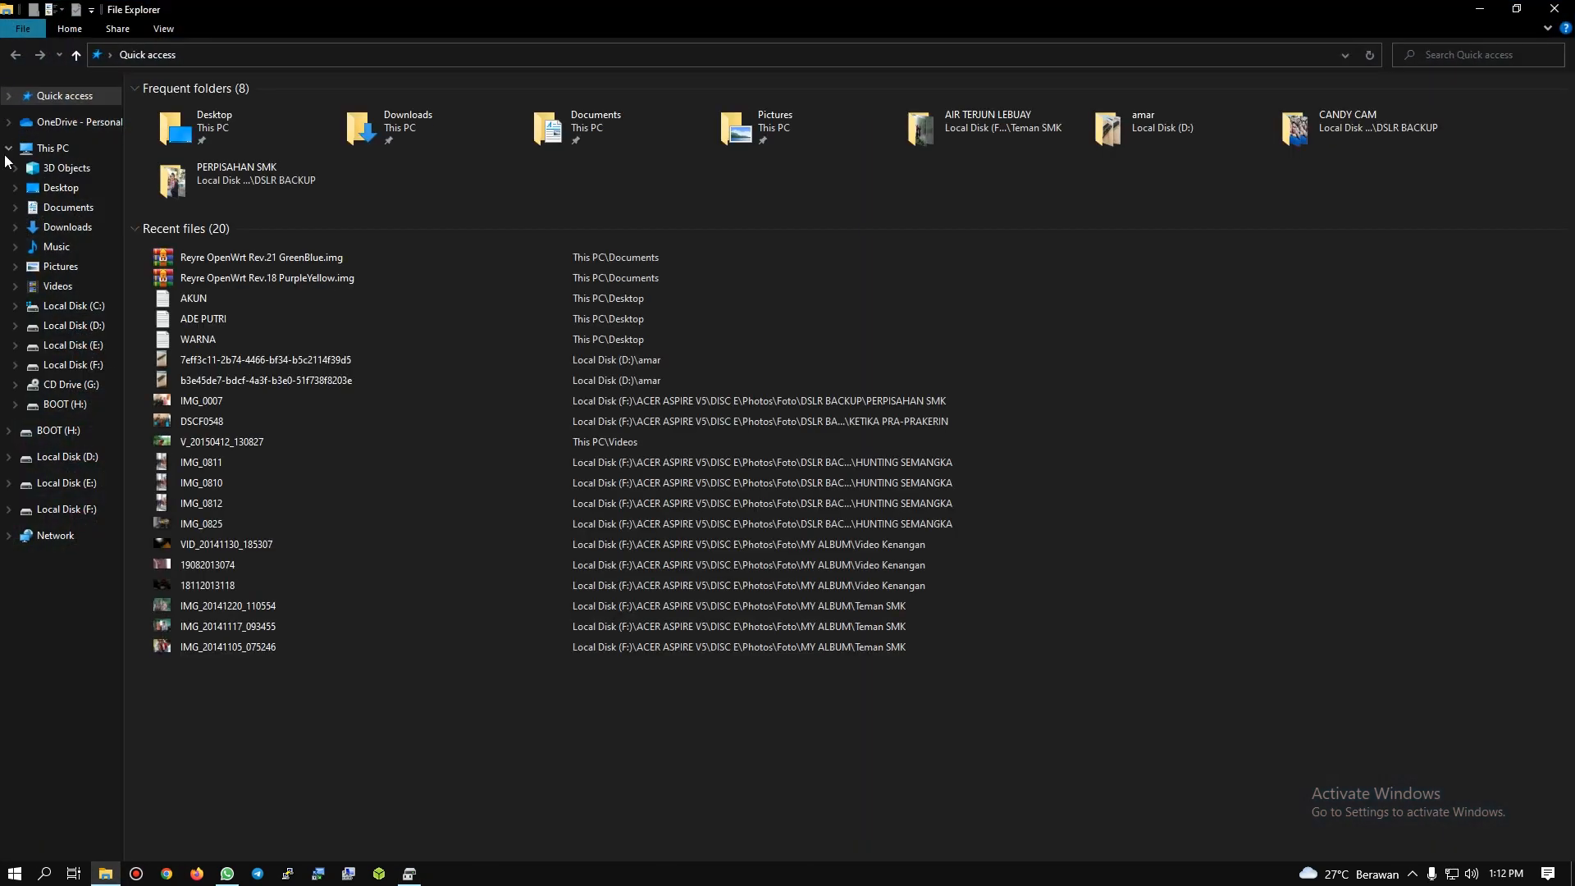
{"action": "left_click", "coordinate": [37, 149]}
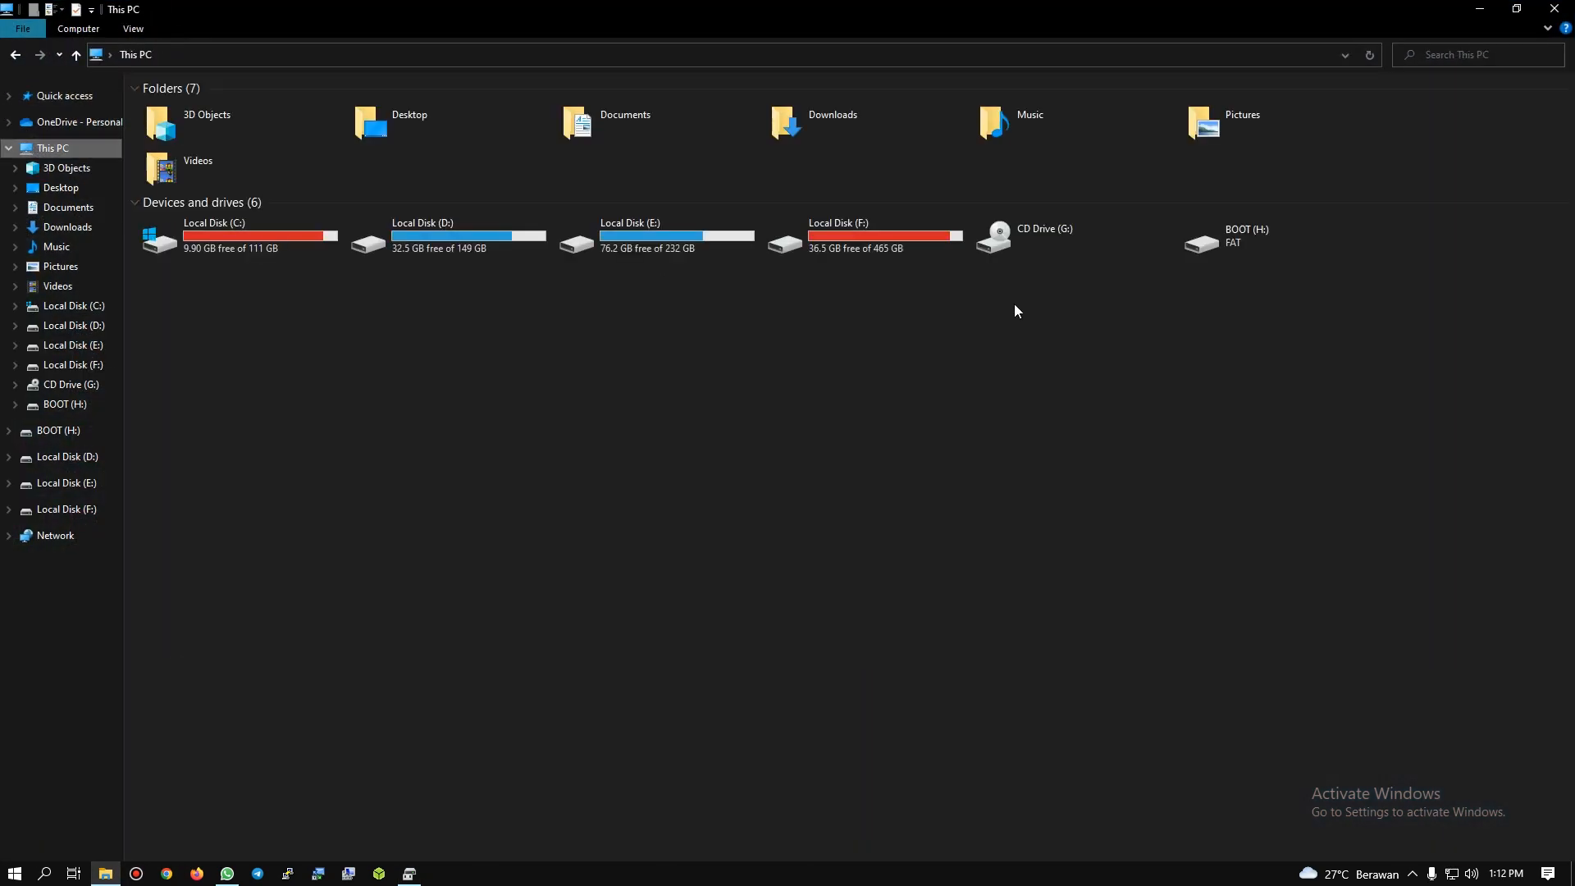
{"action": "left_click", "coordinate": [1392, 346]}
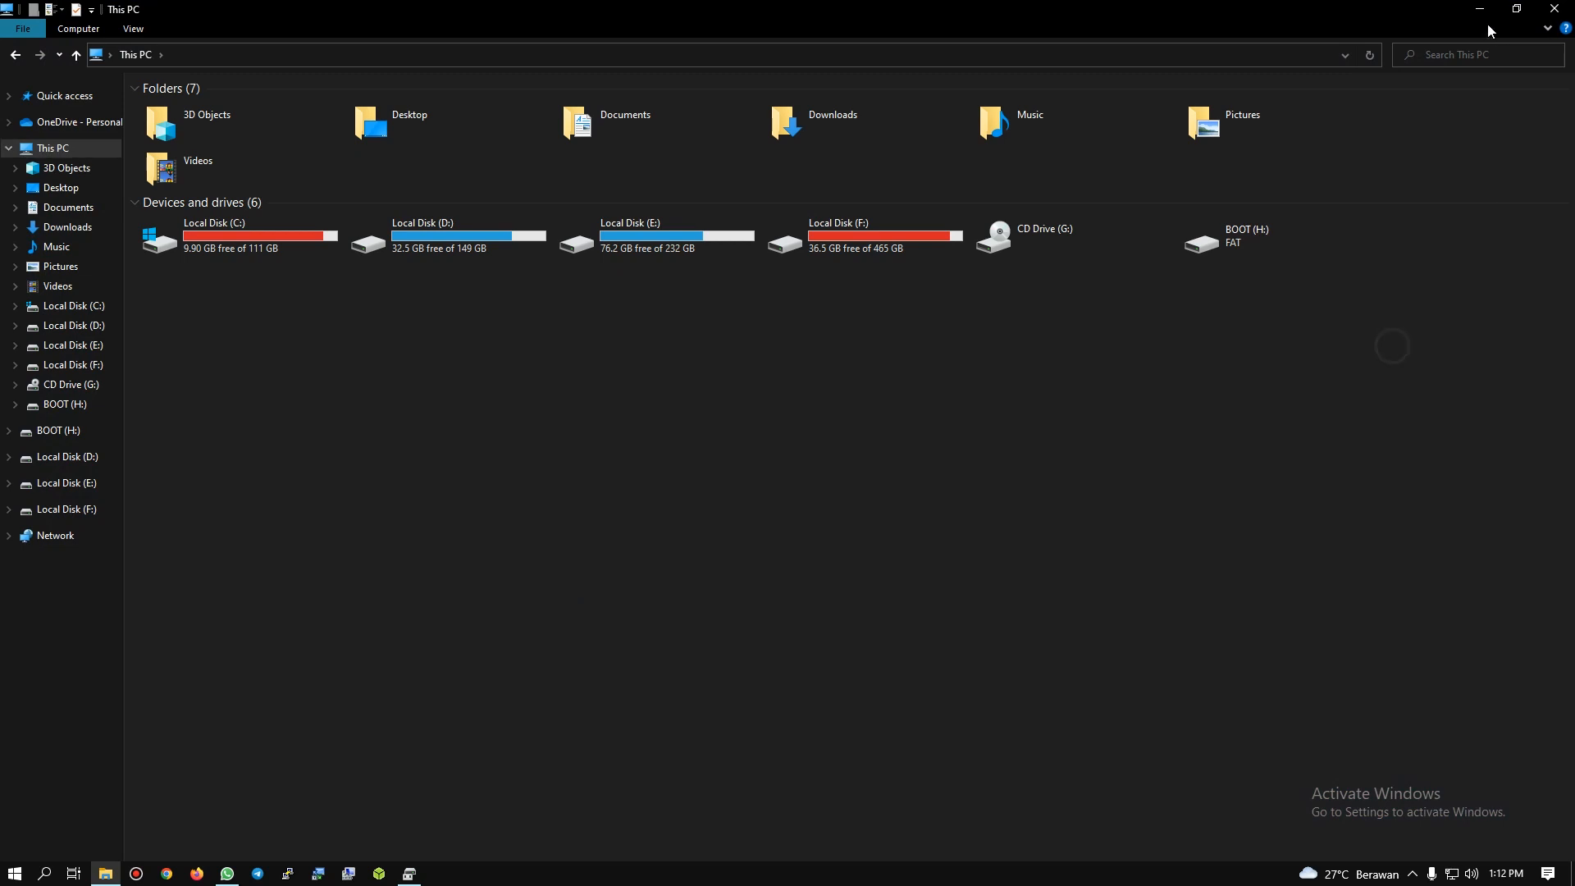
{"action": "left_click", "coordinate": [1479, 10]}
Step: Start a new simple volume in Disk 4's unallocated space, keeping the default size and drive letter I
{"action": "left_click", "coordinate": [720, 505]}
{"action": "right_click", "coordinate": [722, 510]}
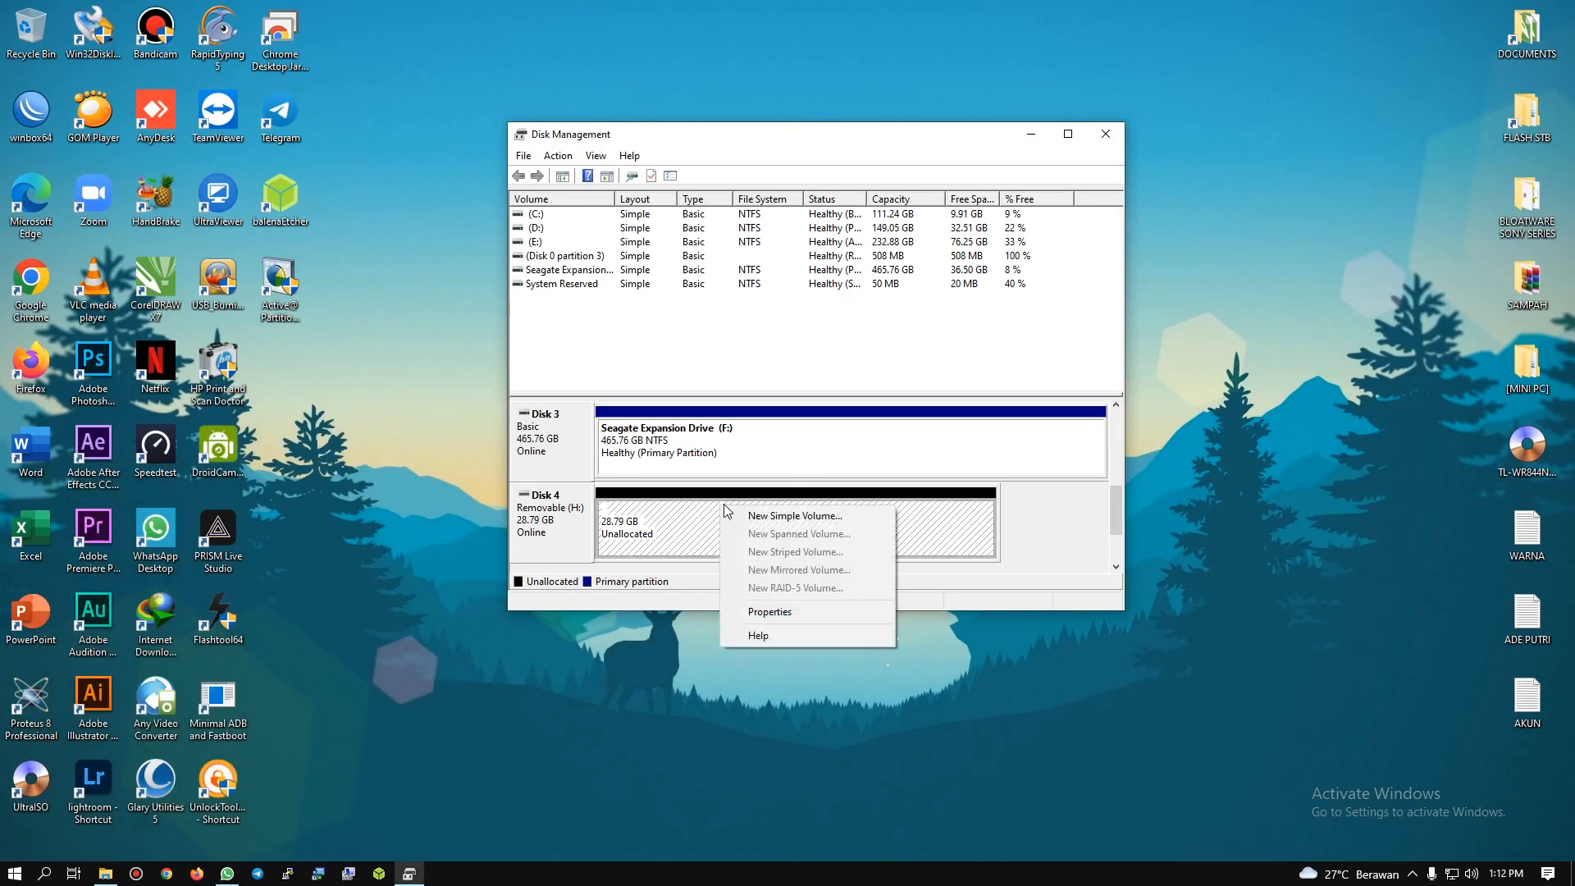
{"action": "left_click", "coordinate": [787, 515]}
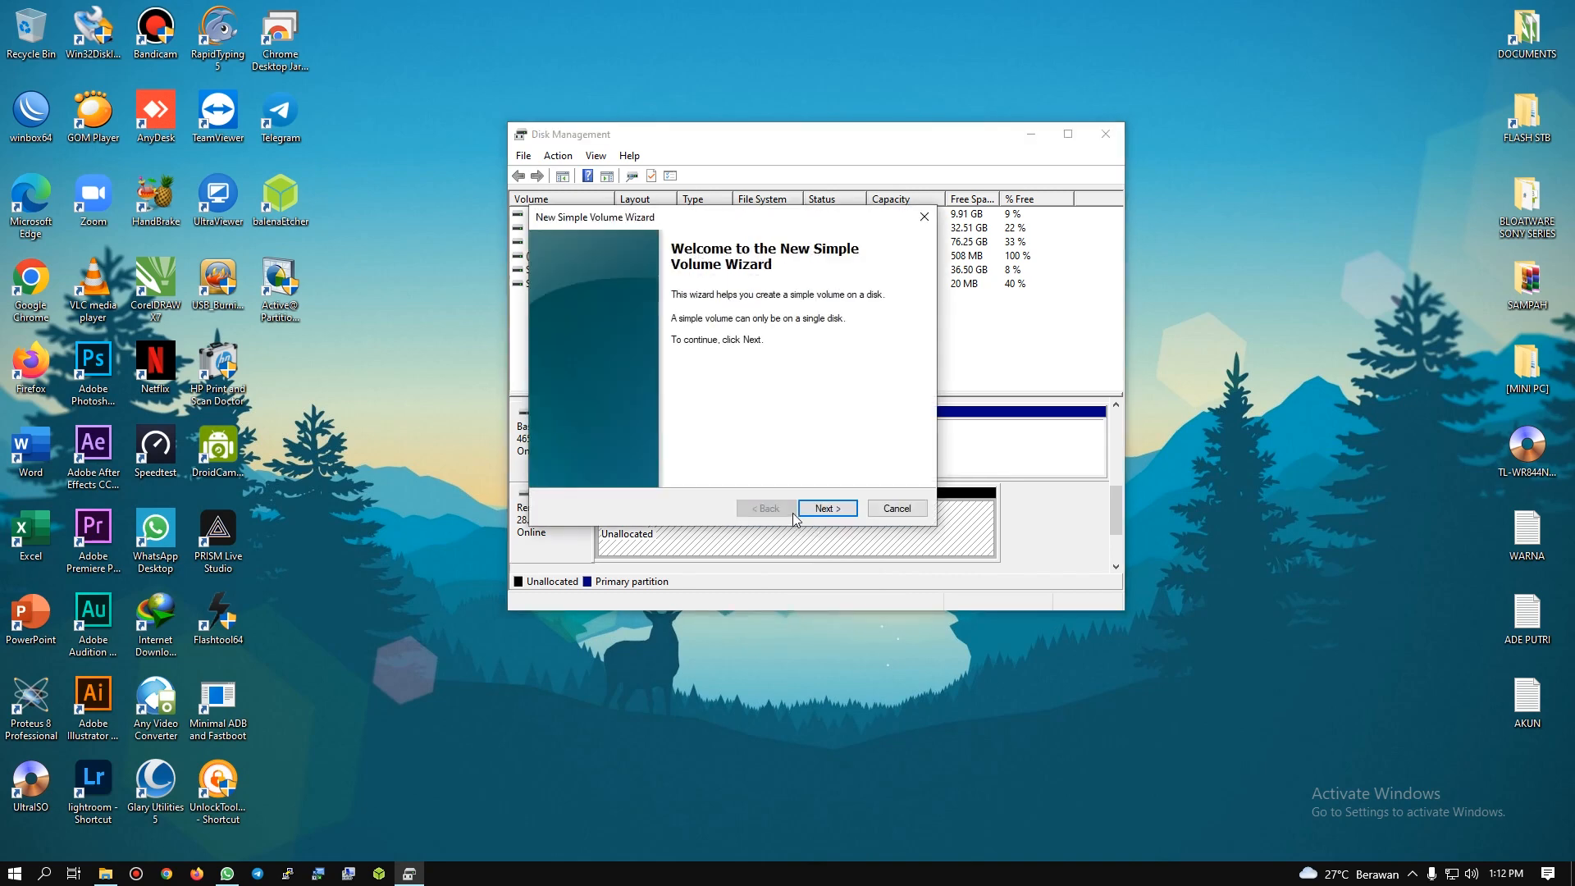
{"action": "left_click", "coordinate": [837, 509]}
{"action": "left_click", "coordinate": [843, 511]}
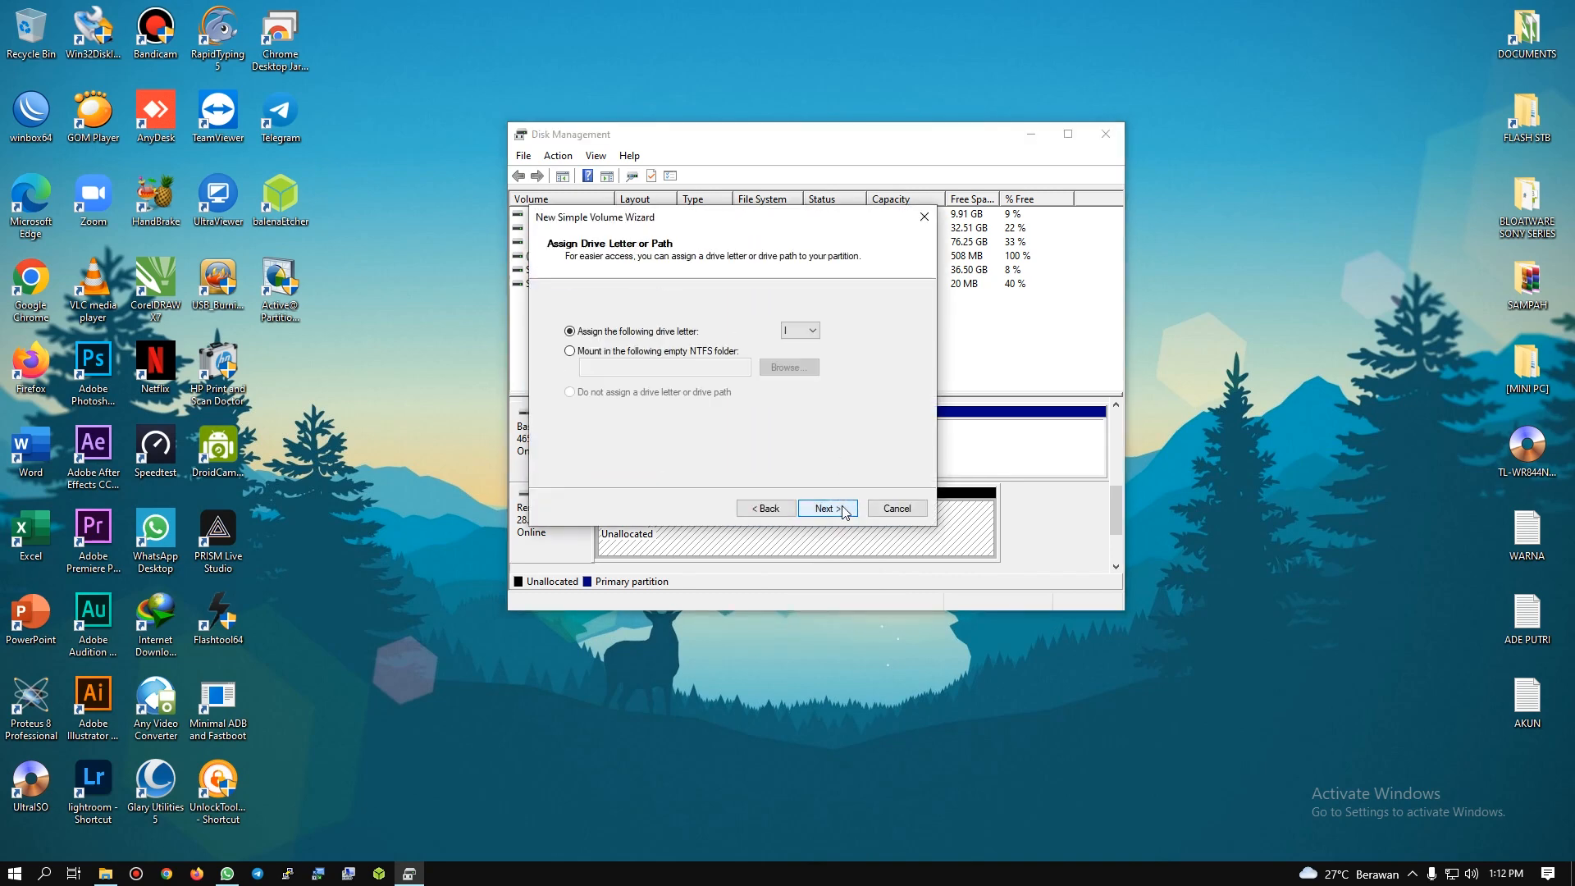
{"action": "left_click", "coordinate": [826, 507]}
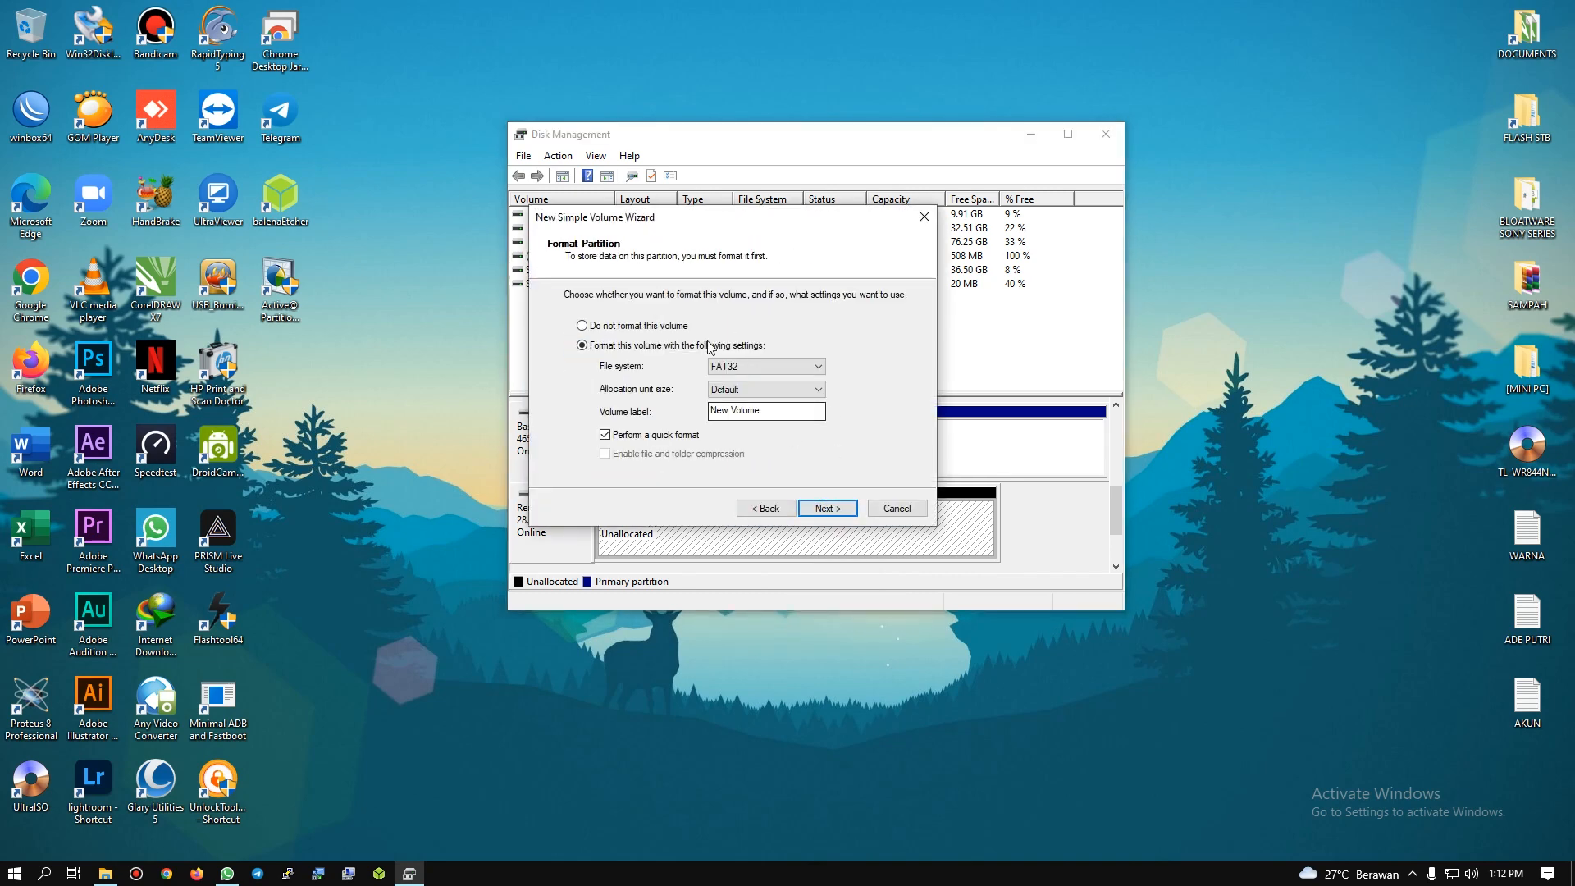
Step: Set the new volume to a FAT32 quick format with default allocation size and an empty label, and create it
{"action": "left_click", "coordinate": [749, 367]}
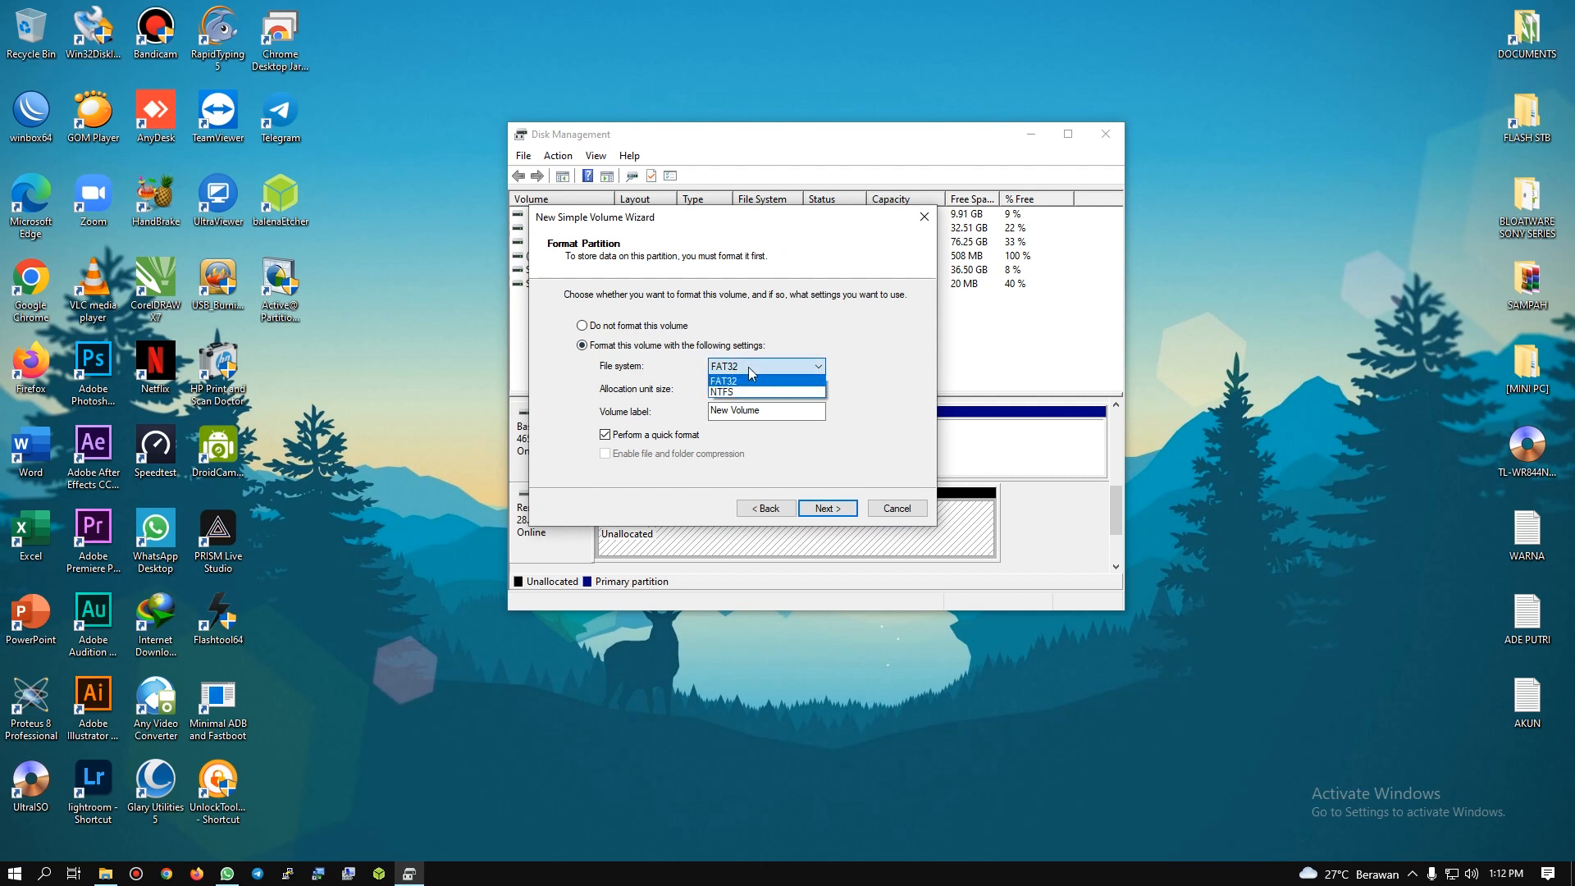
{"action": "left_click", "coordinate": [715, 381]}
{"action": "key", "text": "Tab"}
{"action": "left_click", "coordinate": [781, 412]}
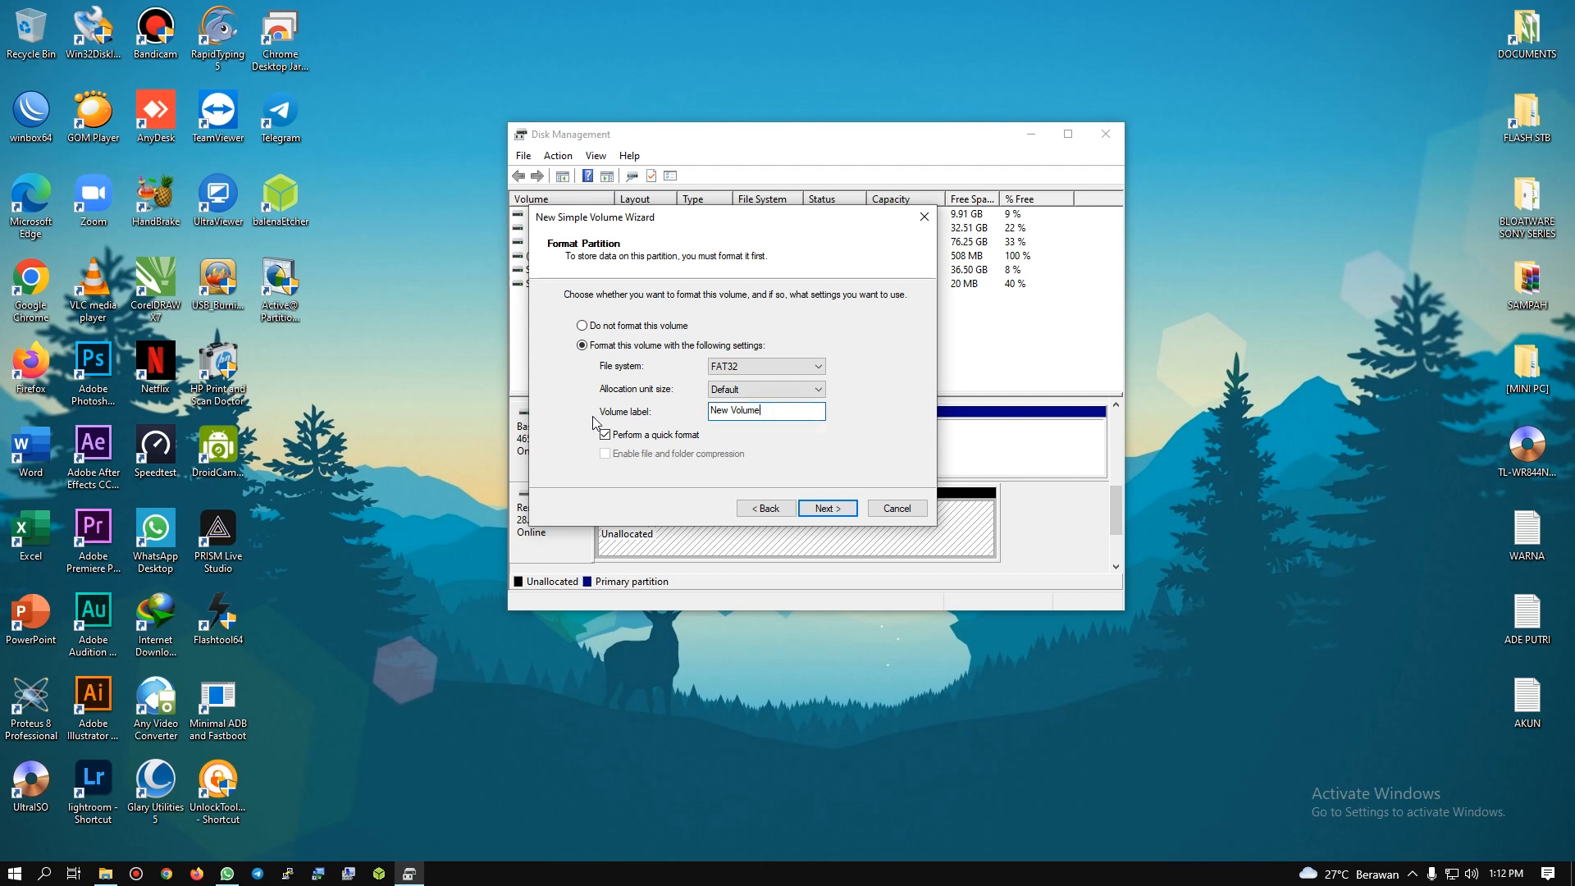
{"action": "left_click_drag", "start_coordinate": [787, 413], "coordinate": [539, 430]}
{"action": "key", "text": "BackSpace"}
{"action": "left_click", "coordinate": [839, 510]}
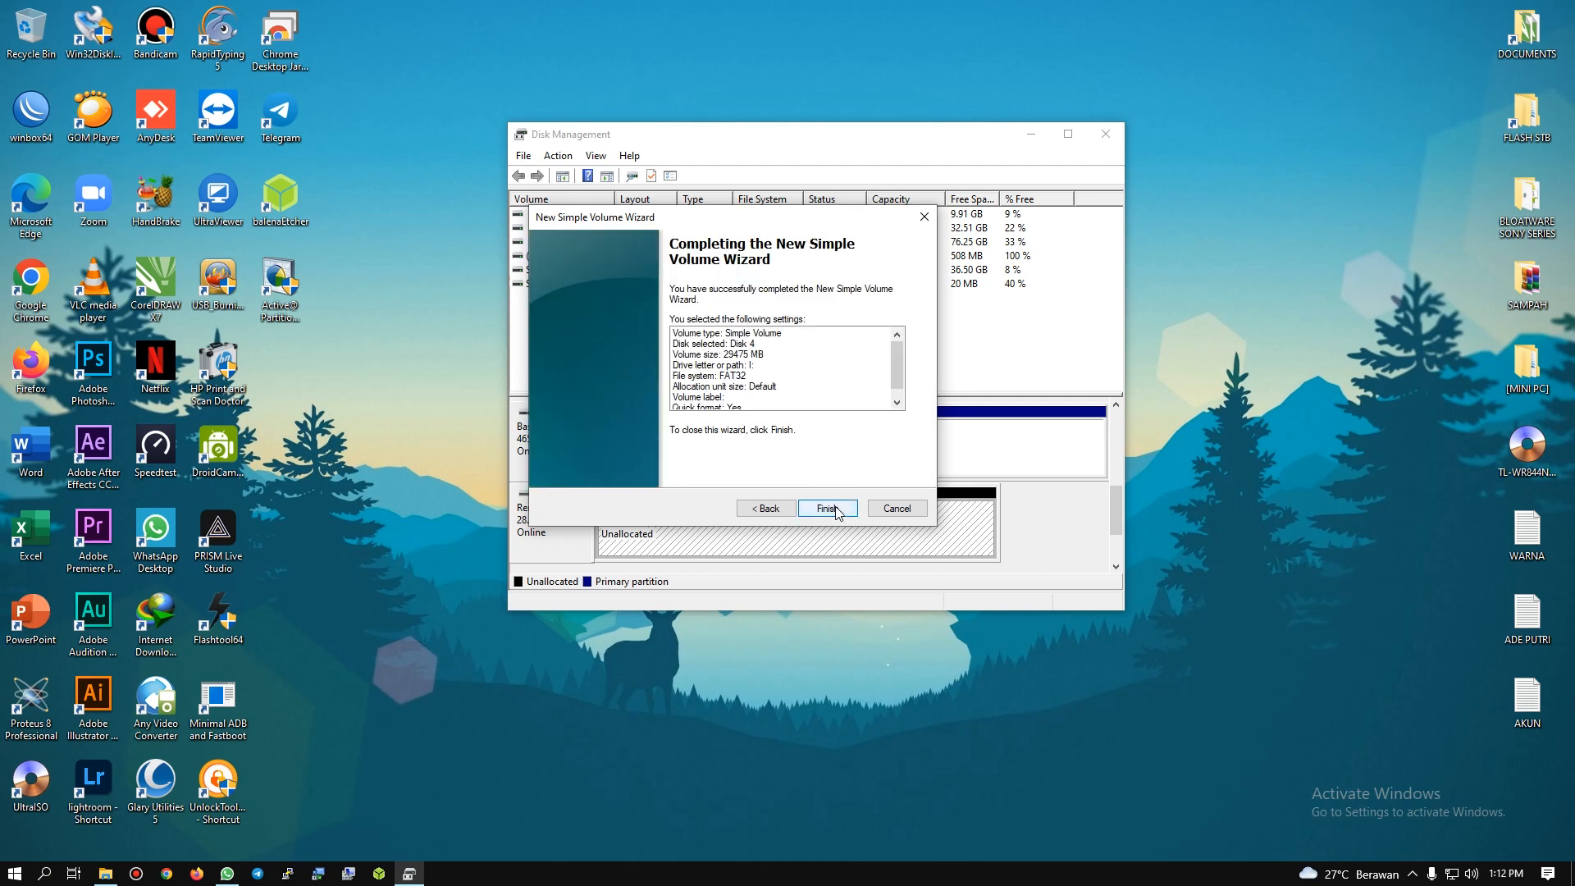
{"action": "left_click", "coordinate": [833, 507]}
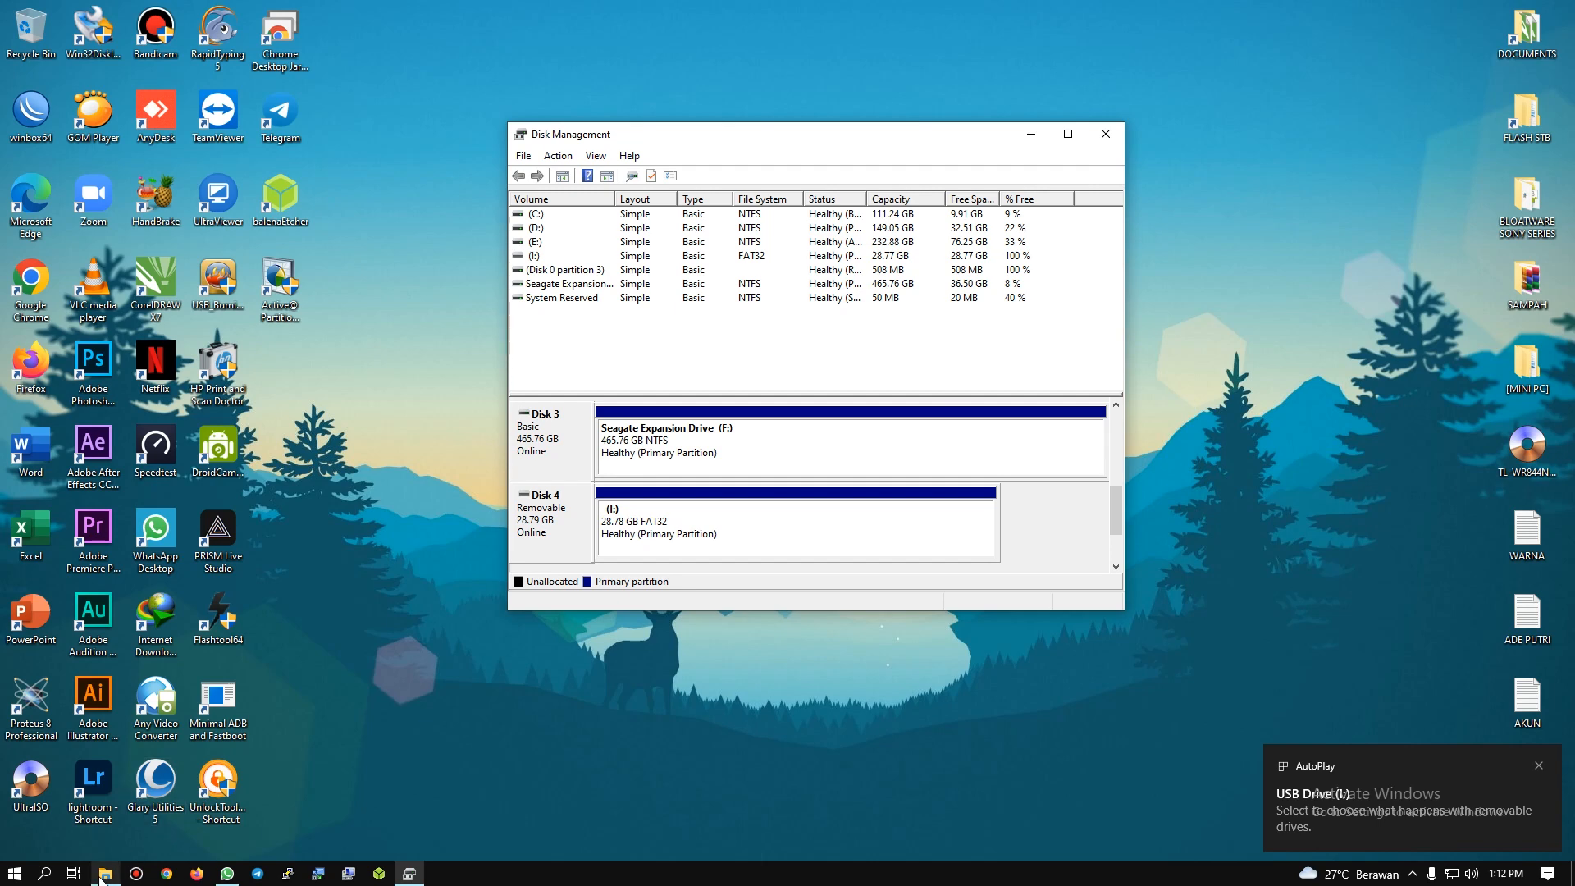
Step: Check the capacity of USB Drive (I:) under This PC in File Explorer, return to Disk Management and shift its window aside
{"action": "left_click", "coordinate": [104, 875]}
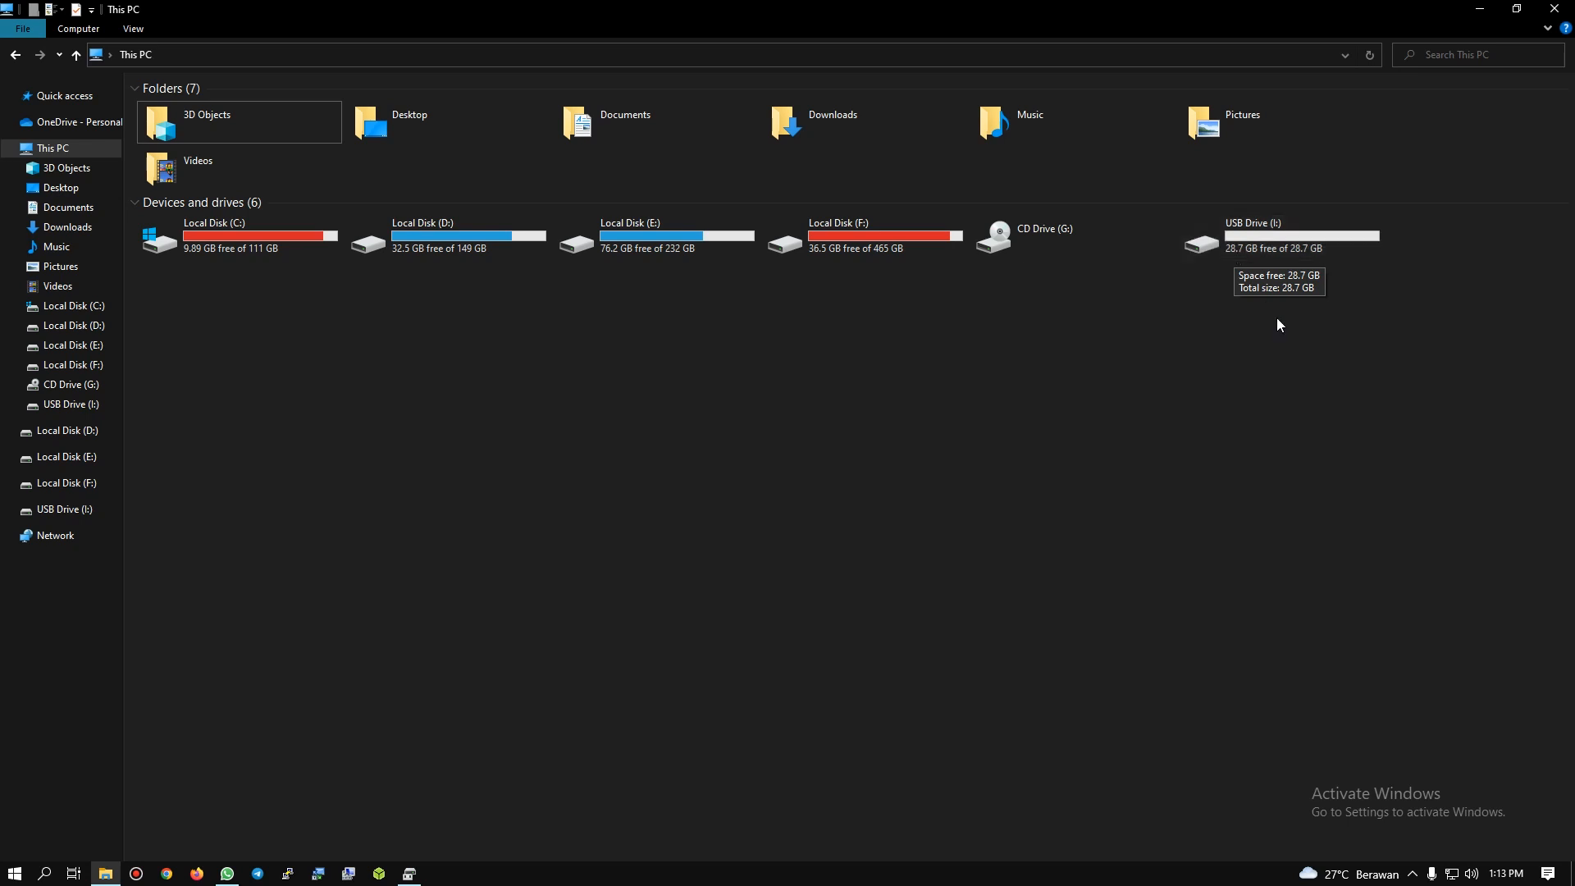
{"action": "left_click", "coordinate": [1479, 9]}
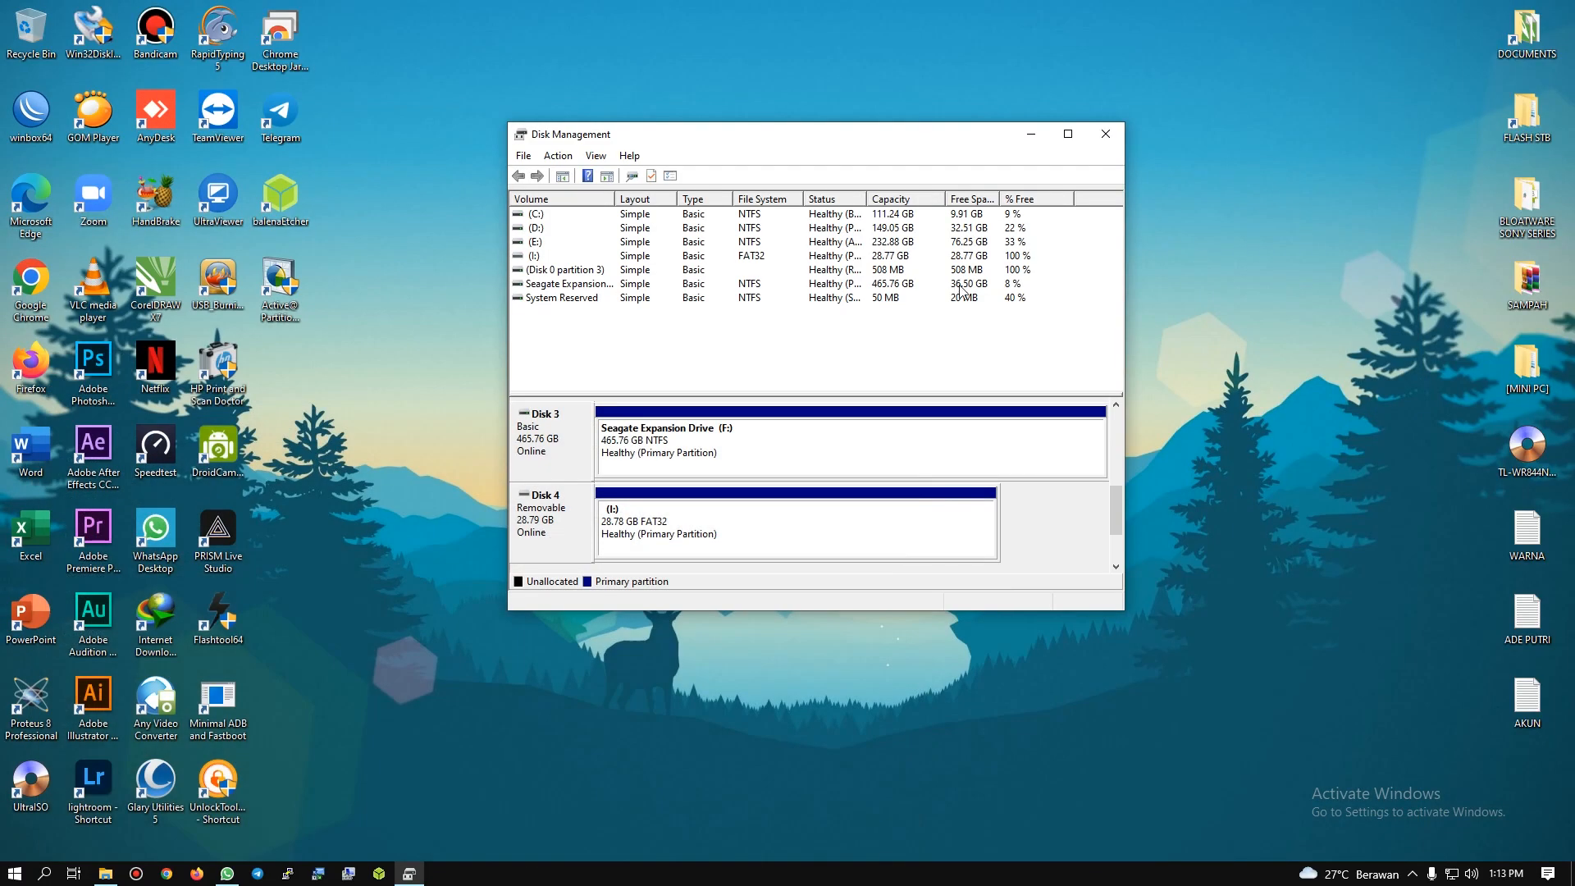
{"action": "left_click_drag", "start_coordinate": [808, 149], "coordinate": [906, 149]}
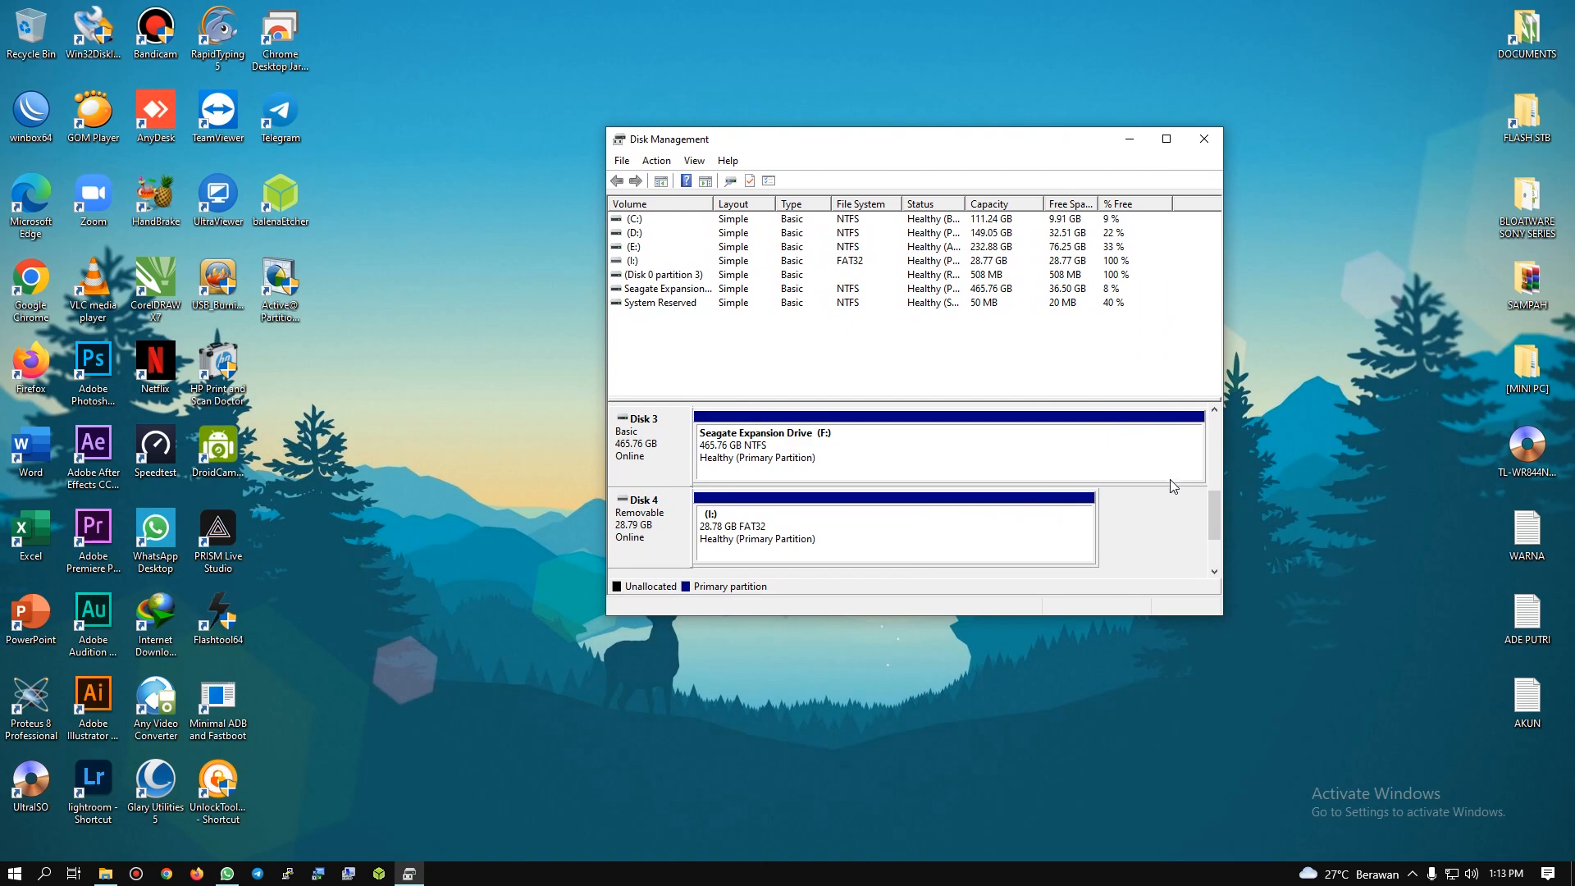
Step: Launch balenaEtcher, minimize Disk Management, and place the Etcher window near the middle of the desktop
{"action": "double_click", "coordinate": [294, 196]}
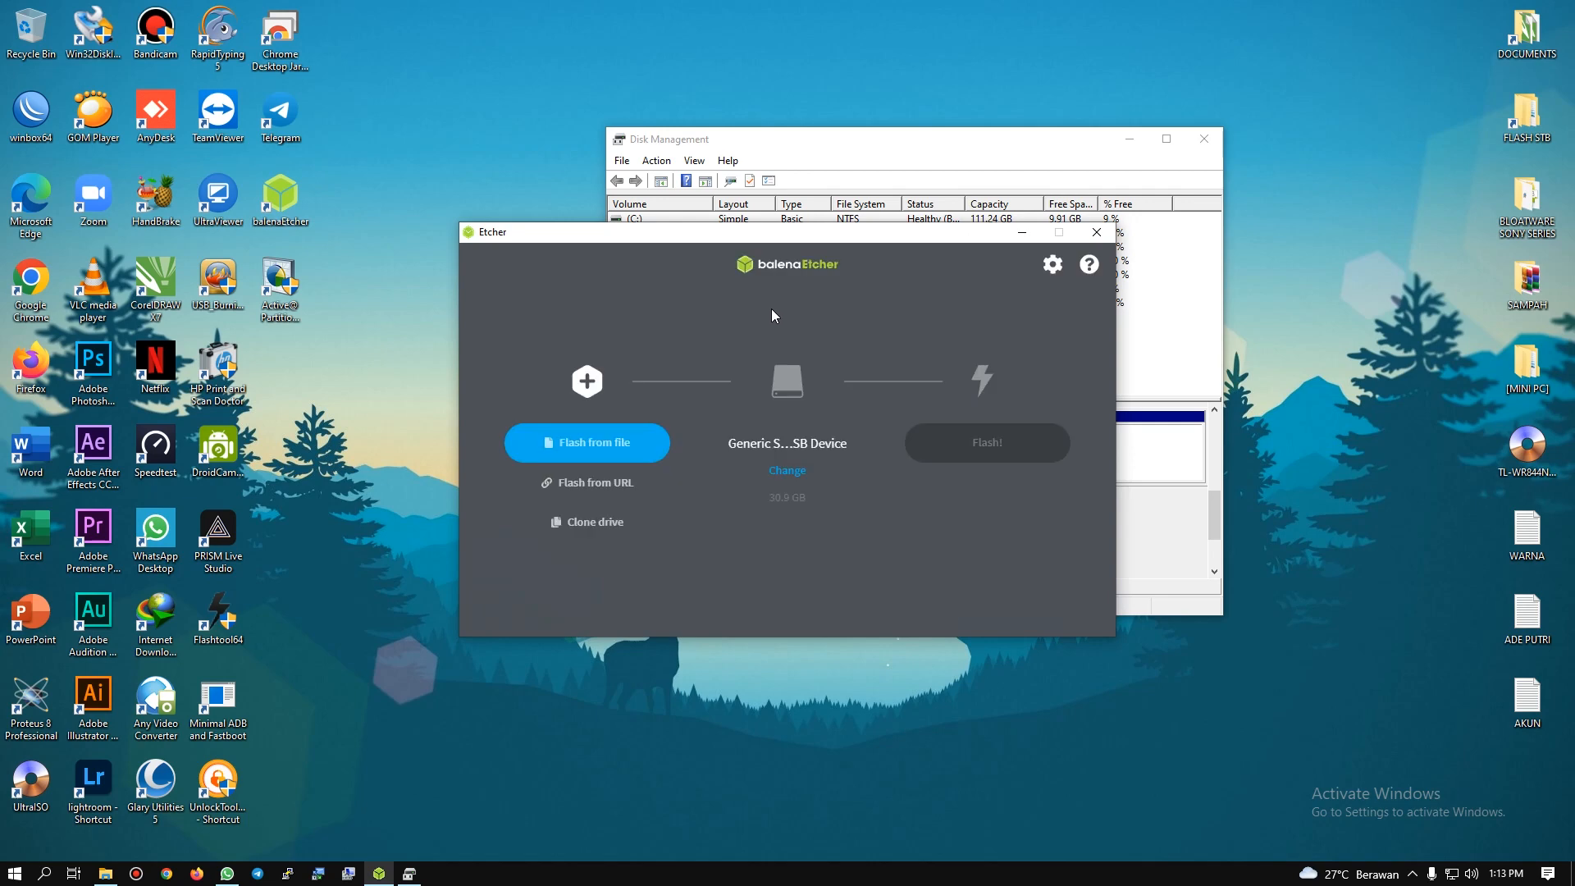
{"action": "left_click_drag", "start_coordinate": [759, 238], "coordinate": [931, 307]}
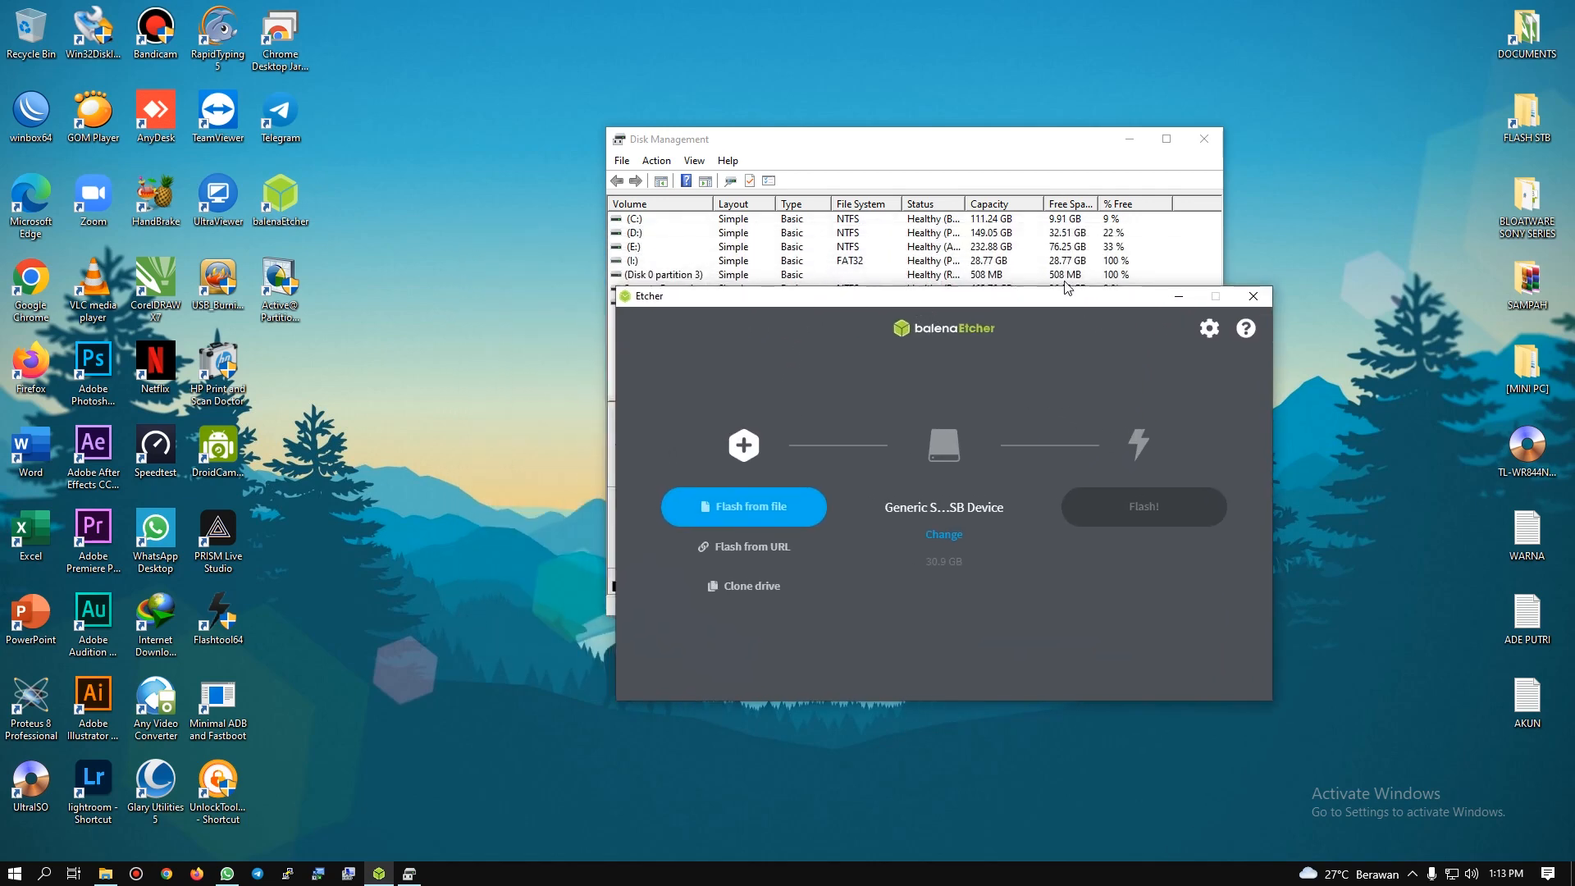
{"action": "left_click", "coordinate": [1130, 138]}
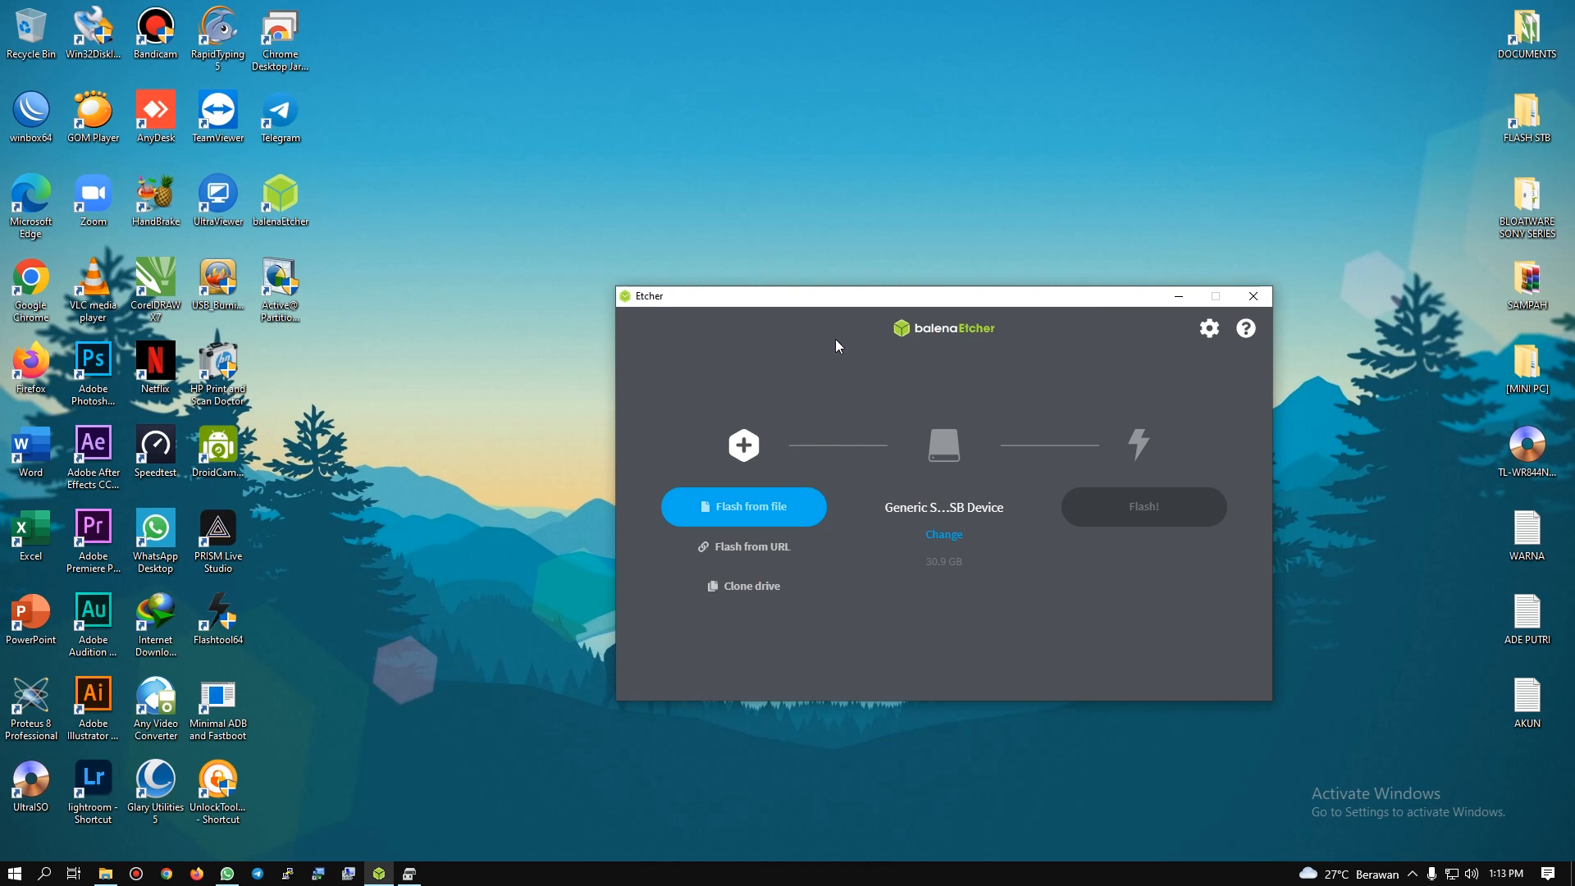
{"action": "left_click_drag", "start_coordinate": [836, 305], "coordinate": [769, 218]}
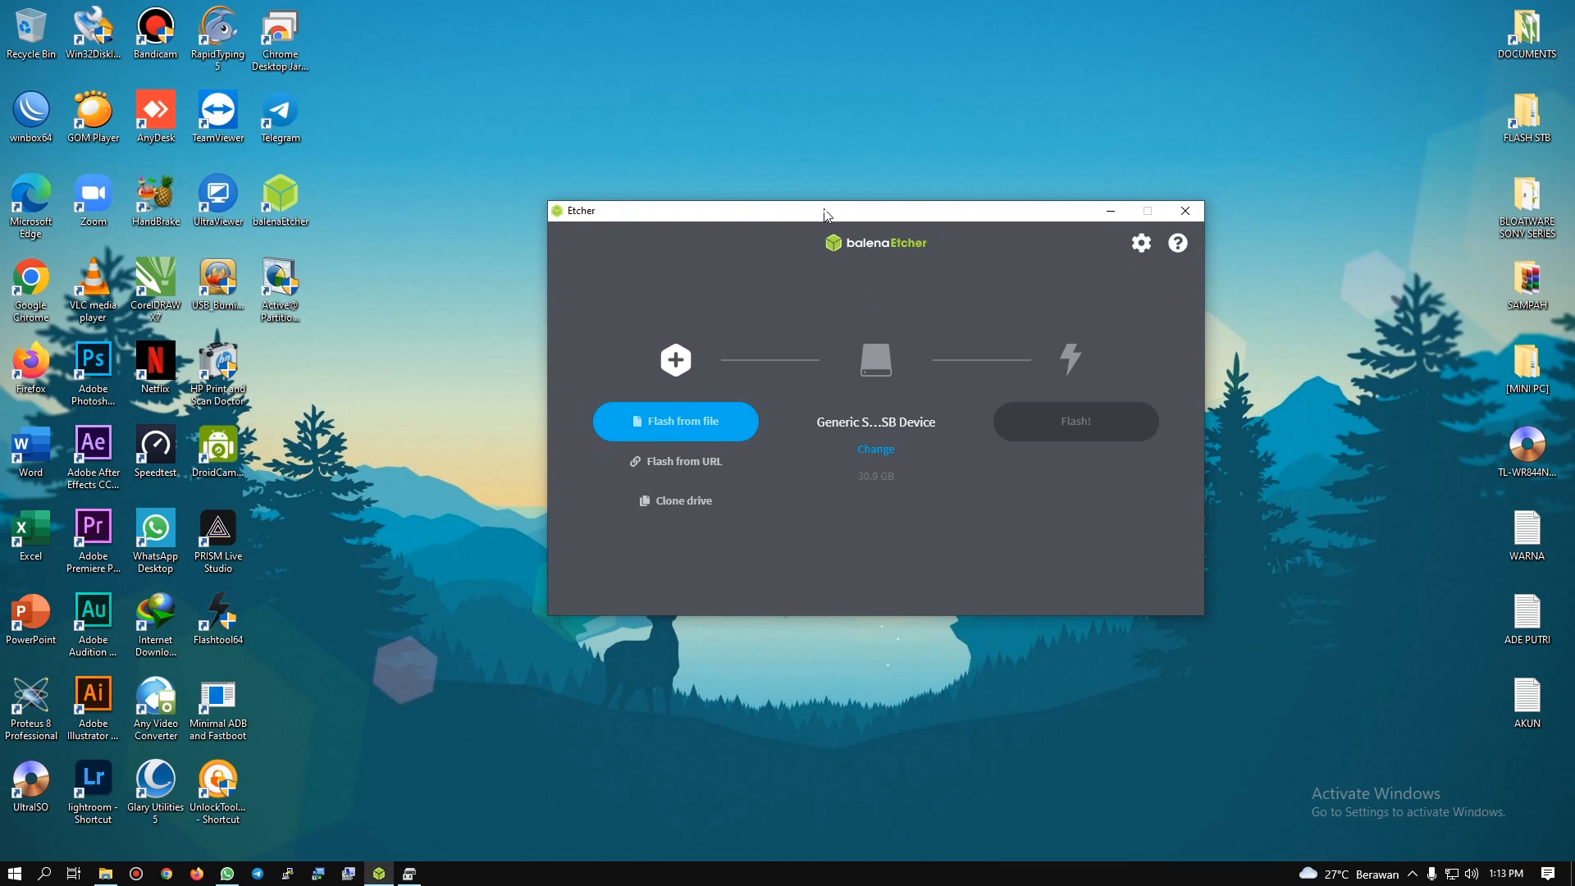
{"action": "left_click_drag", "start_coordinate": [827, 216], "coordinate": [853, 219]}
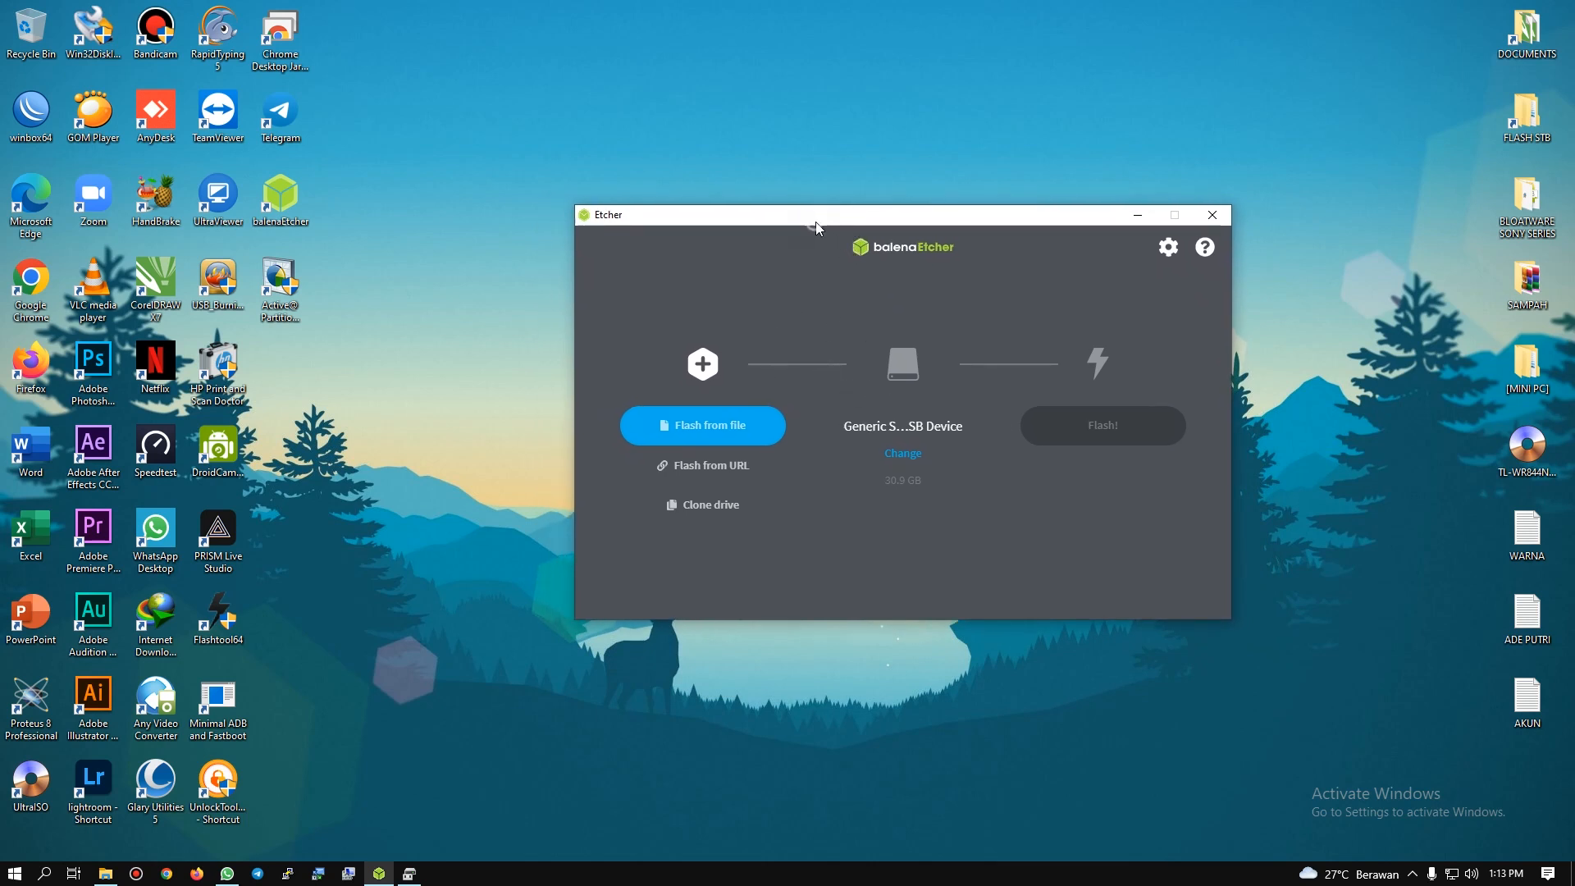
Step: Close balenaEtcher and open Google Chrome with the profile that has the yellow AS logo
{"action": "left_click_drag", "start_coordinate": [815, 222], "coordinate": [836, 178]}
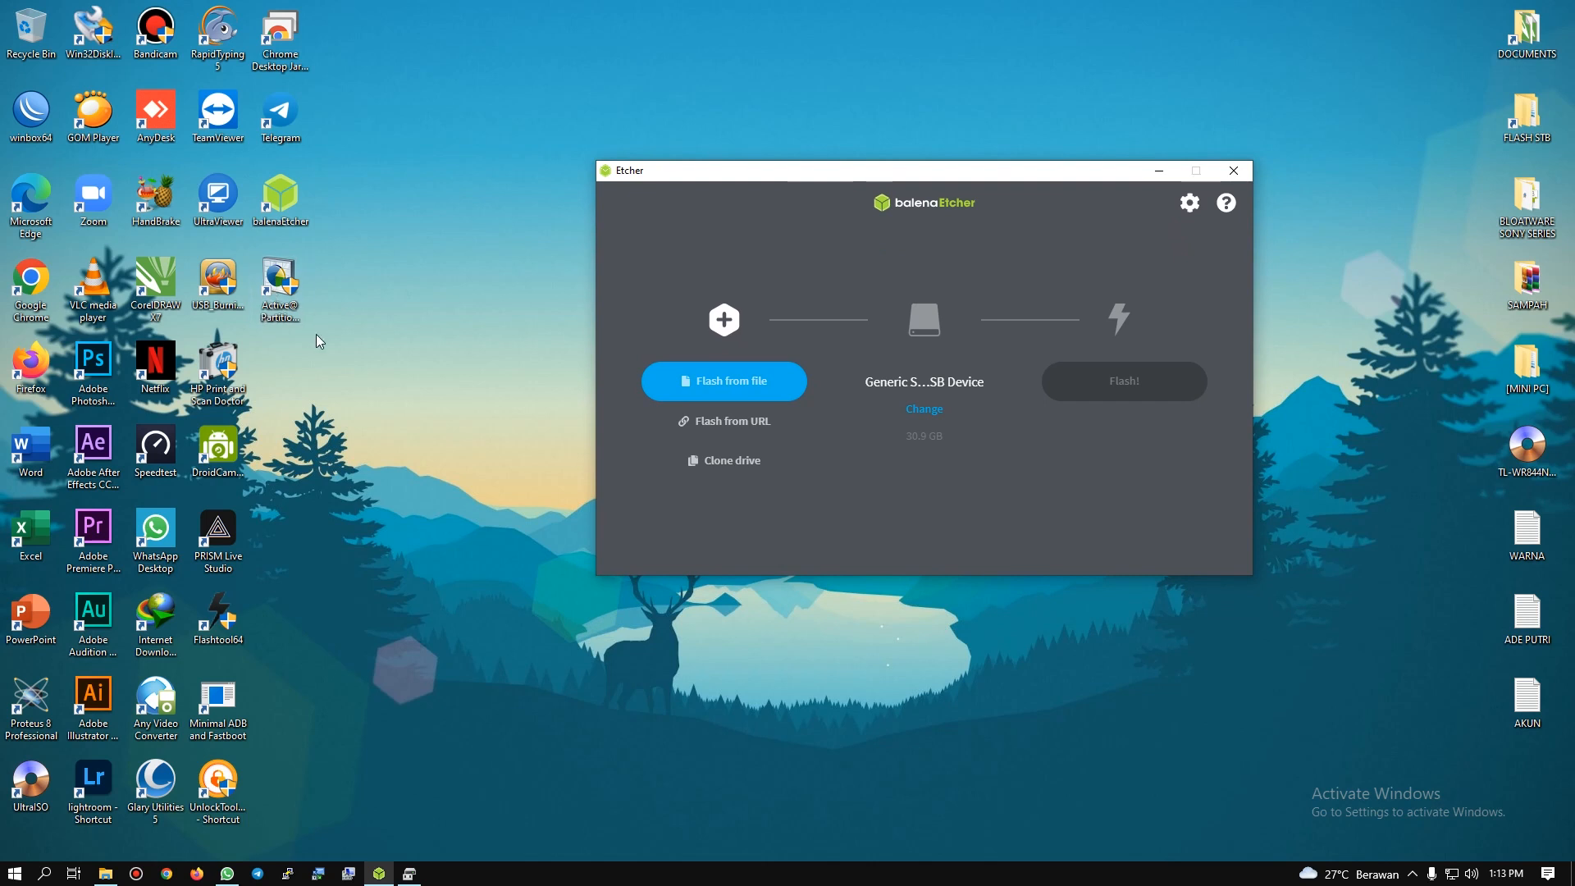
{"action": "left_click", "coordinate": [1228, 182]}
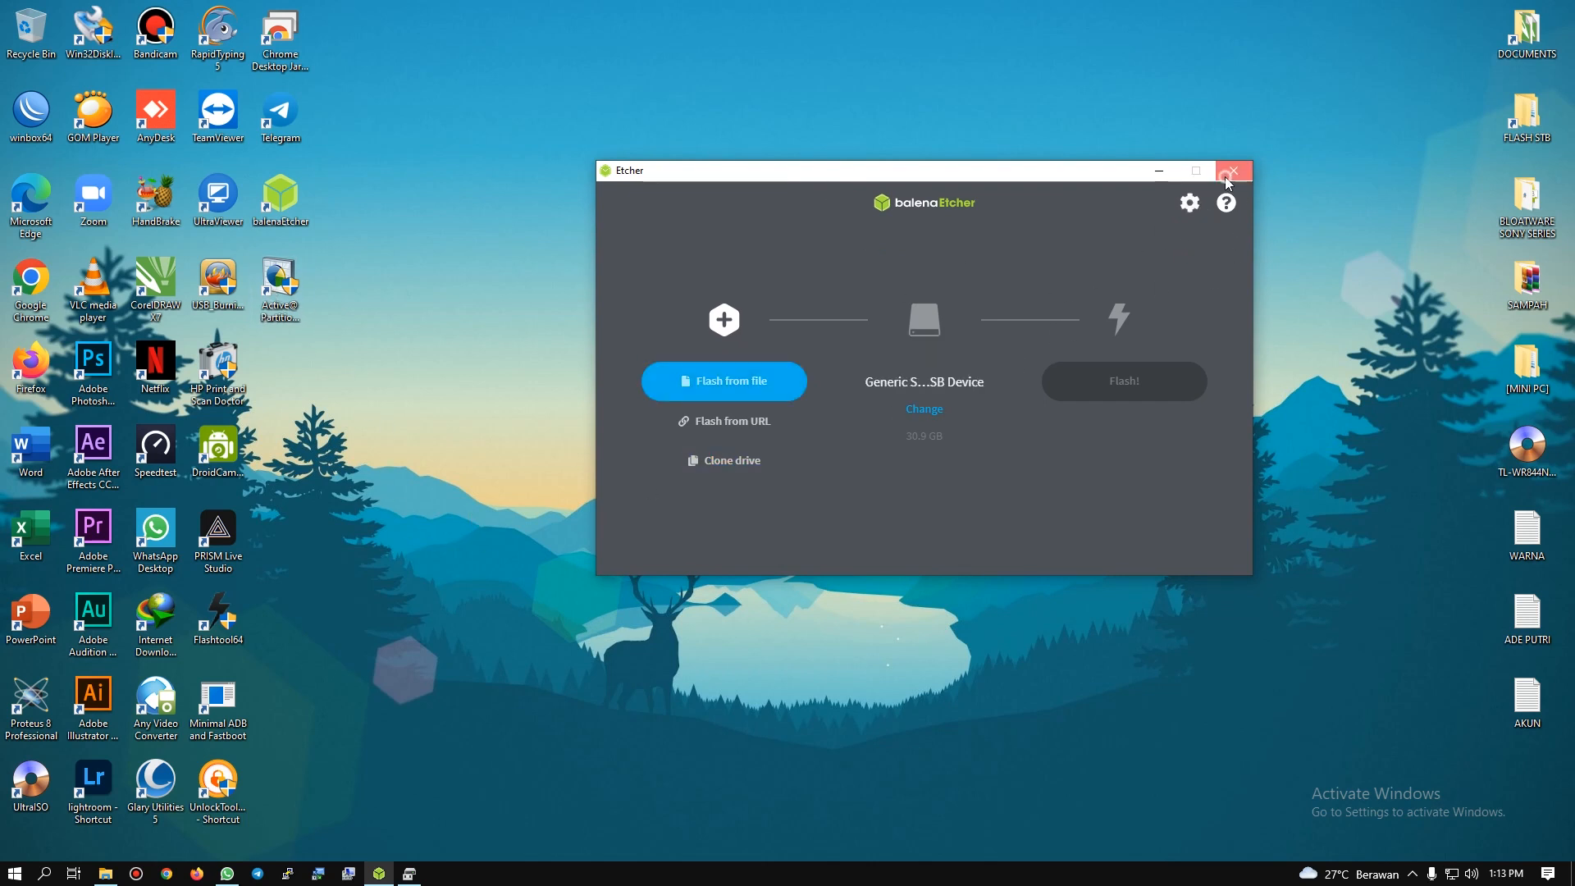
{"action": "left_click", "coordinate": [166, 874]}
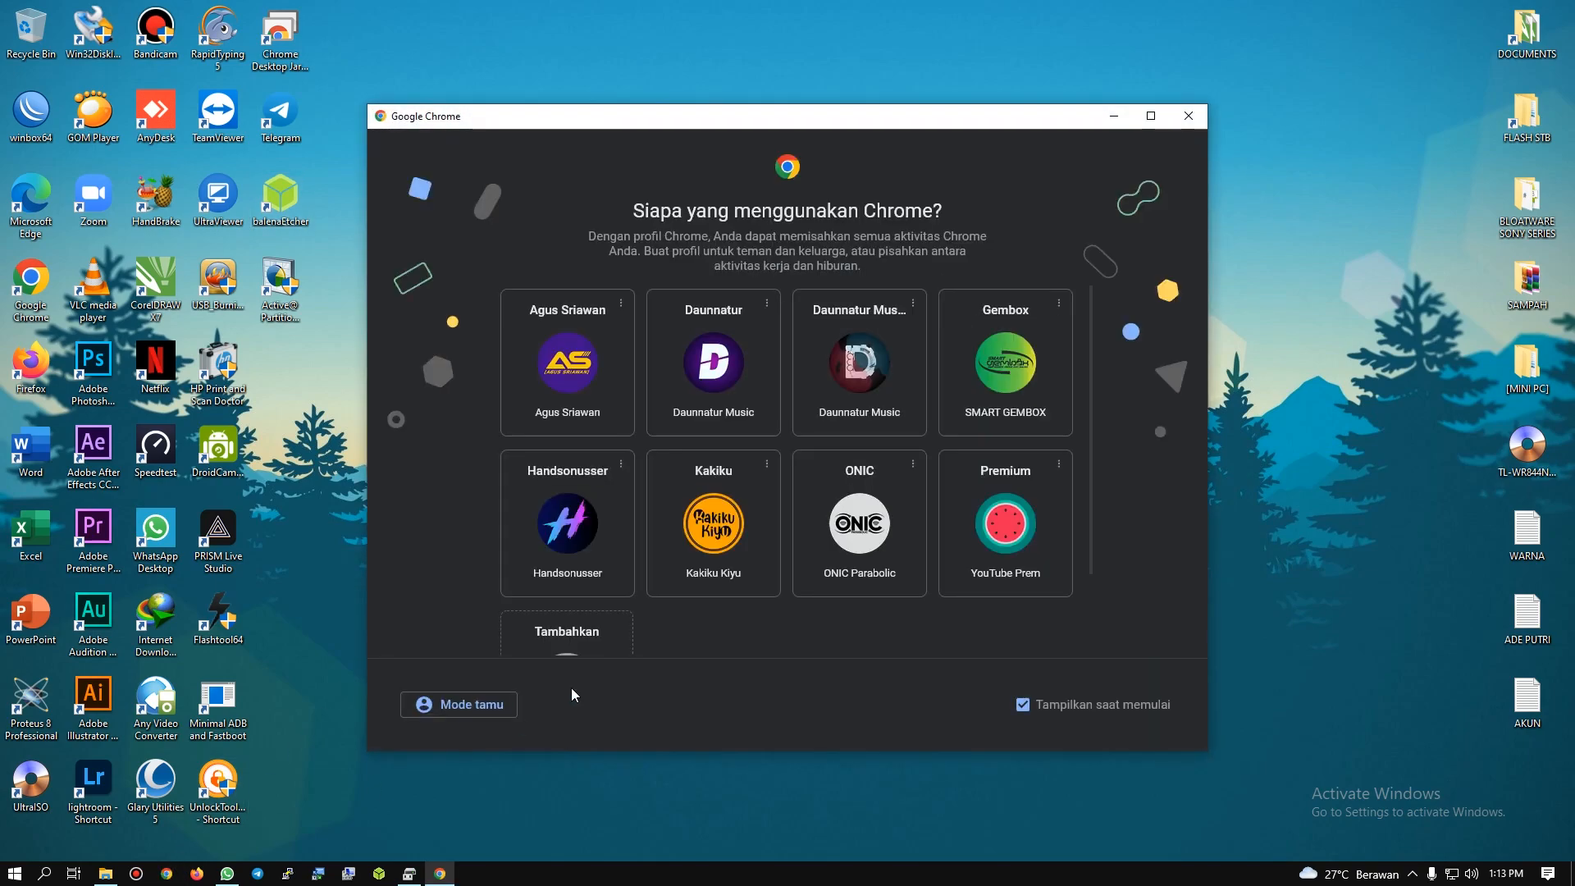
{"action": "left_click", "coordinate": [567, 360]}
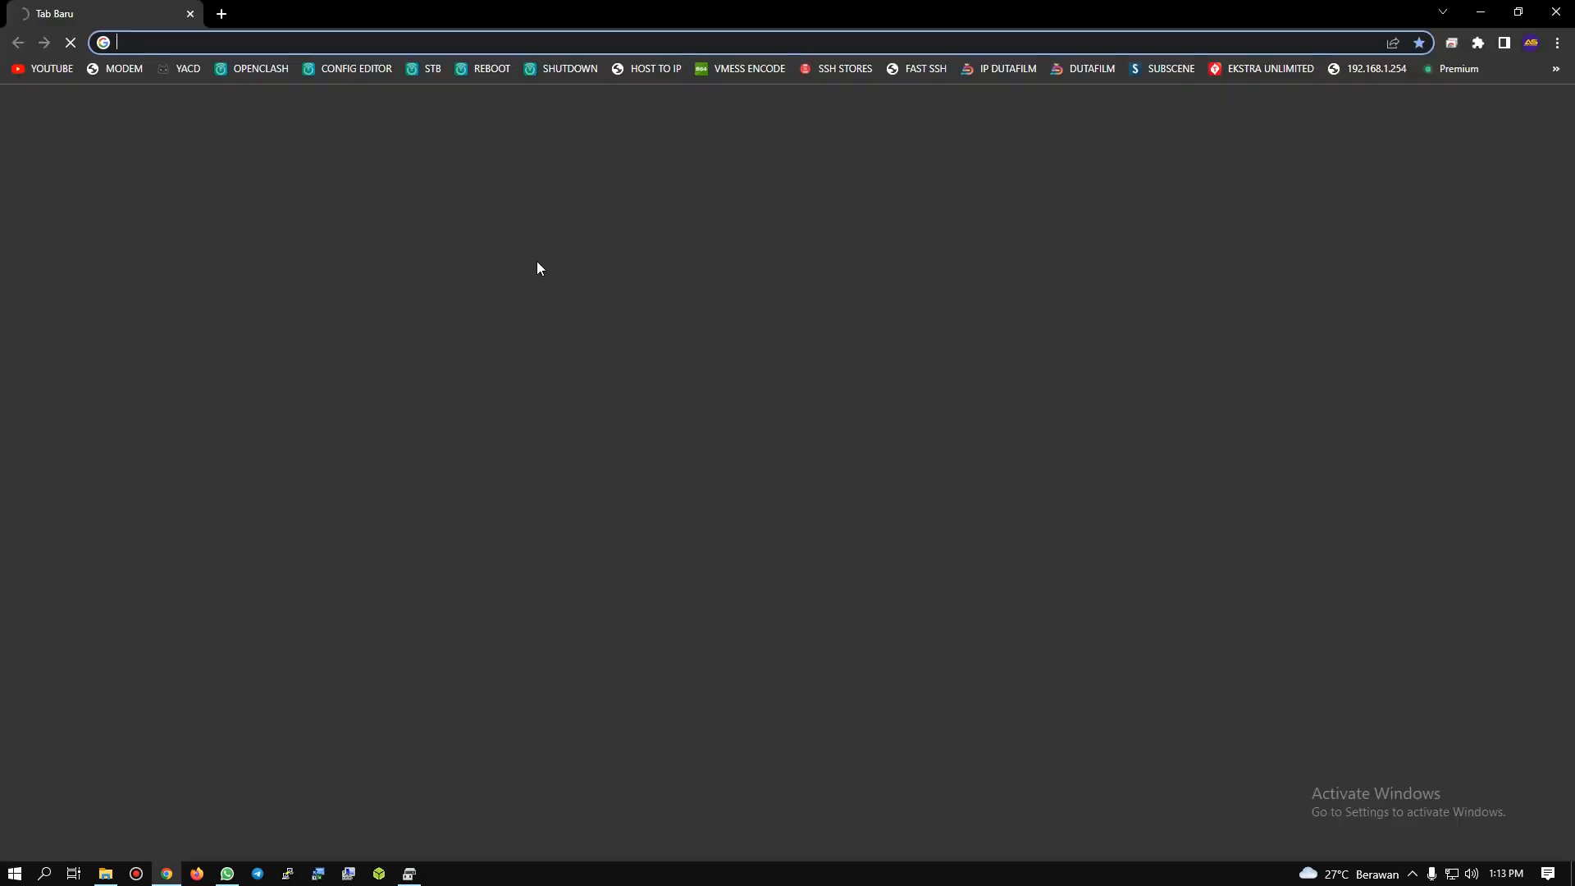
Step: Open the bookmarked STB page and log in to REYRE-STB as root with the saved account password
{"action": "left_click", "coordinate": [428, 74]}
{"action": "left_click", "coordinate": [790, 345]}
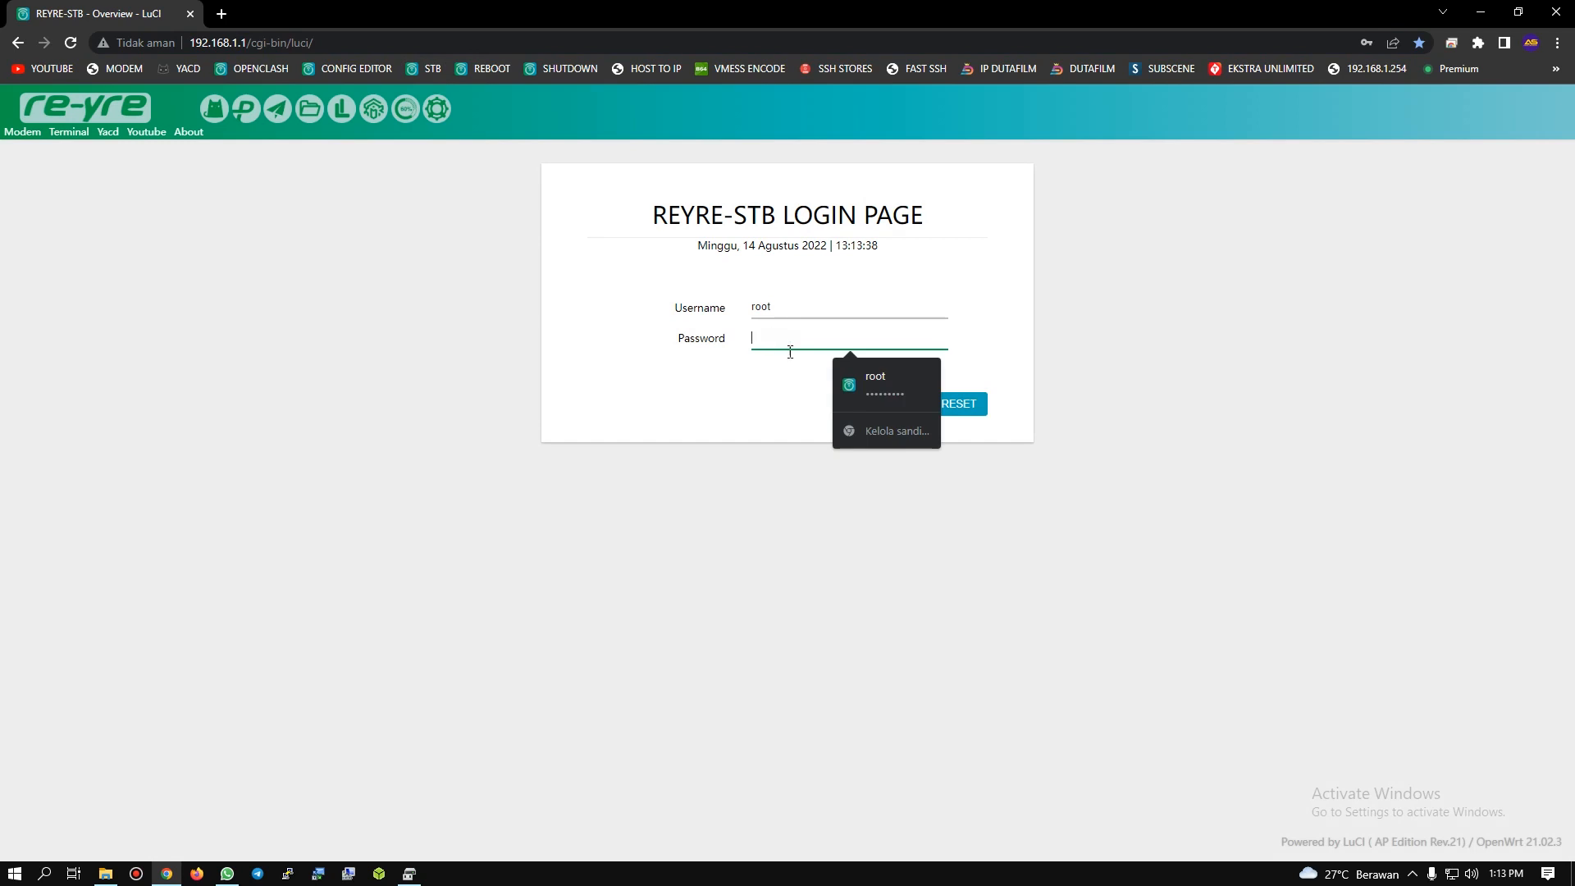
{"action": "left_click", "coordinate": [865, 380]}
{"action": "left_click", "coordinate": [884, 404]}
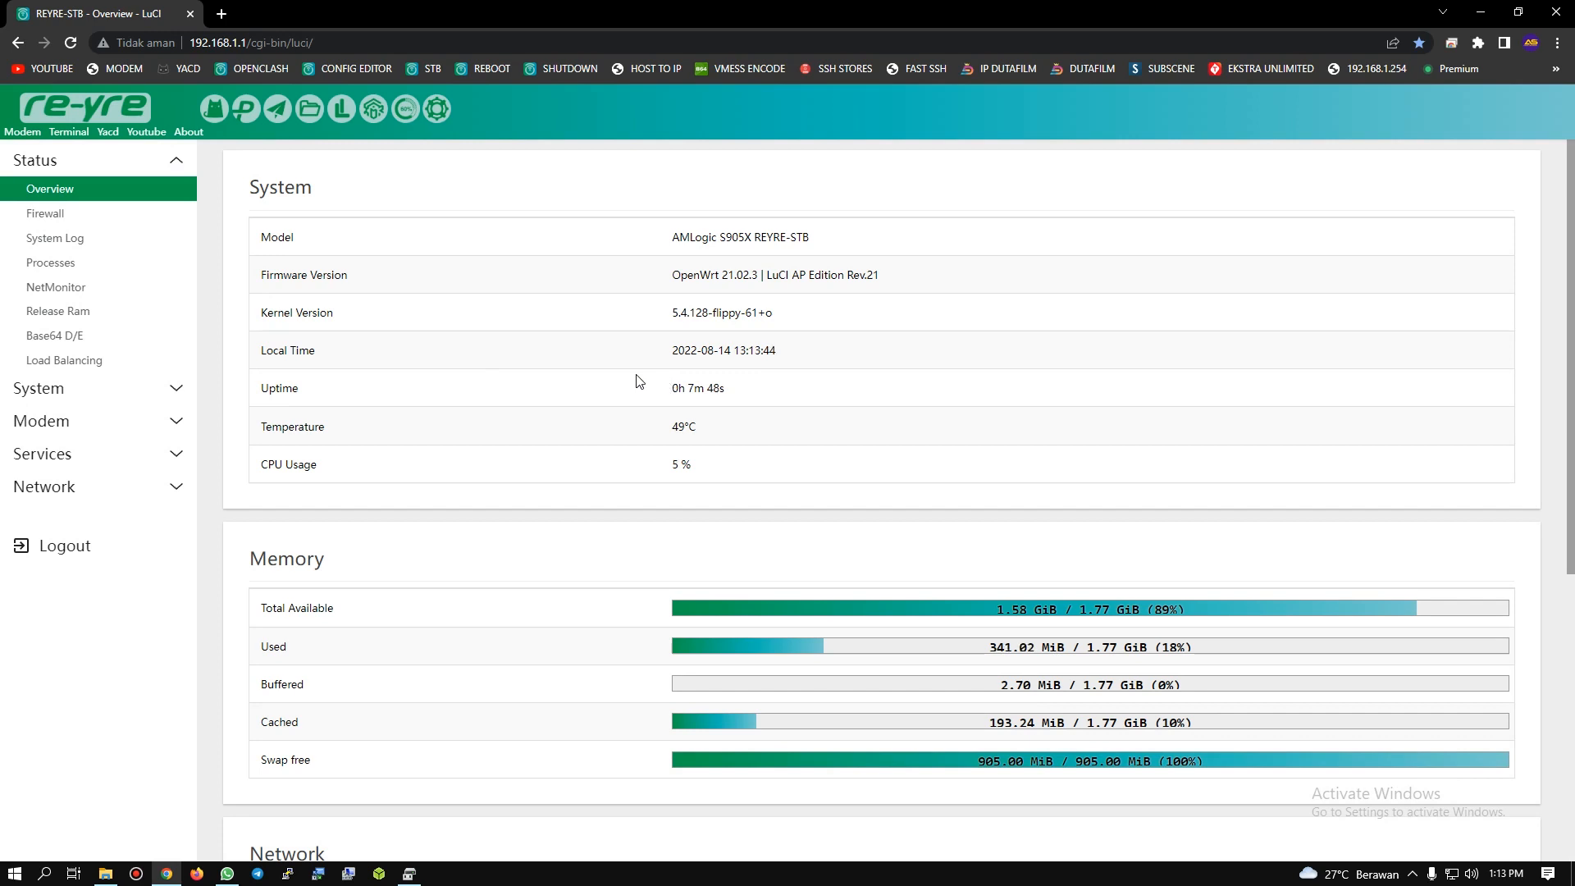
Step: Switch to WhatsApp to view the AS OFFICIAL GROUP description and its links, and return to the STB overview in Chrome
{"action": "left_click", "coordinate": [226, 873]}
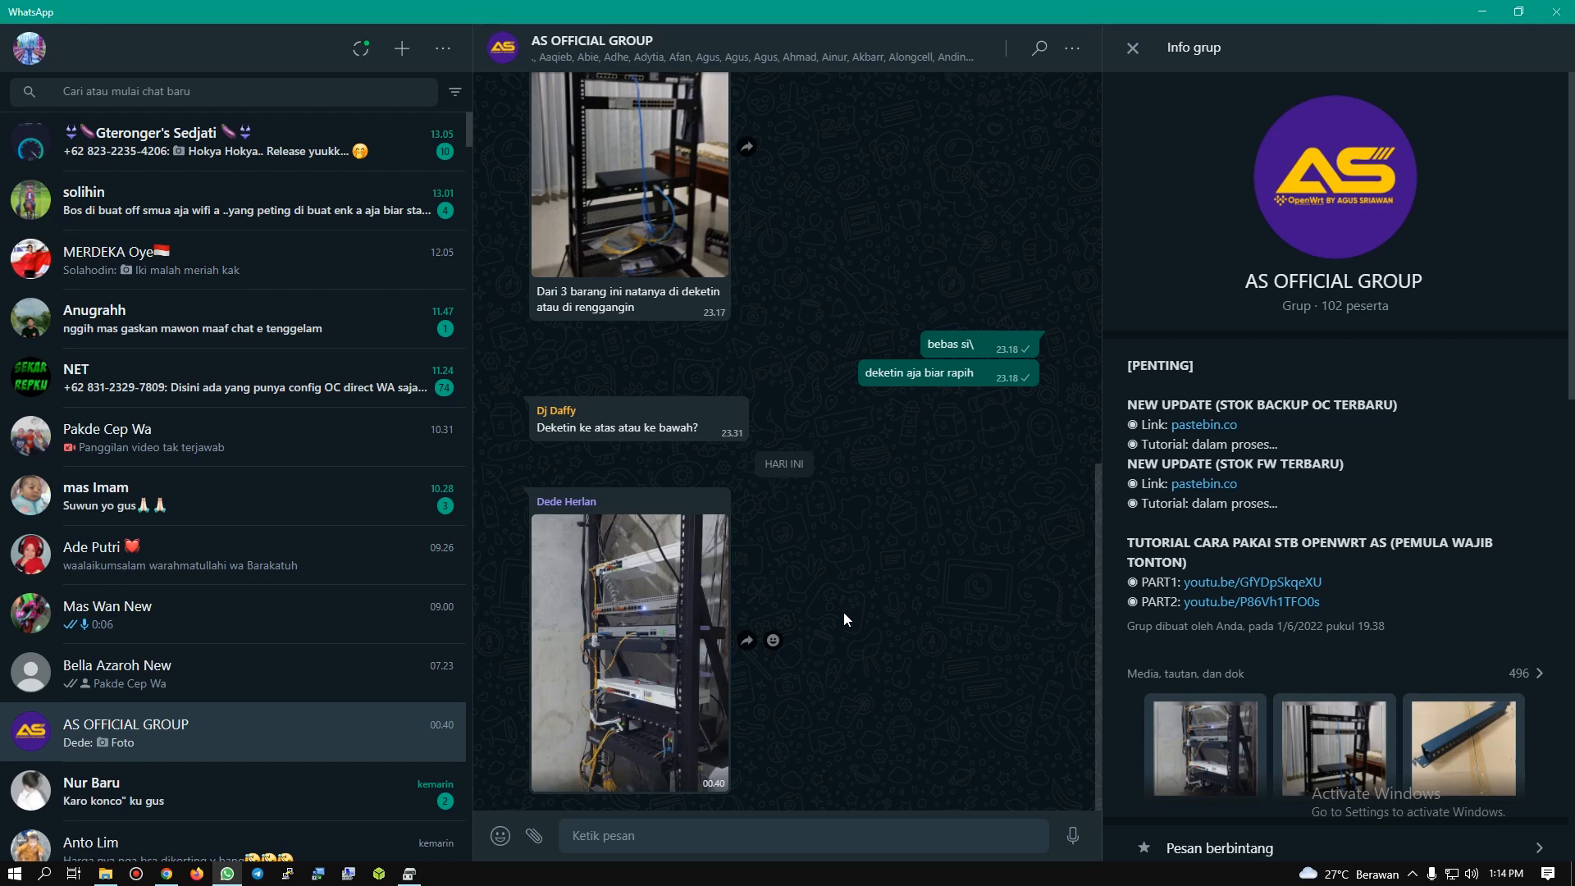
{"action": "left_click", "coordinate": [1482, 12]}
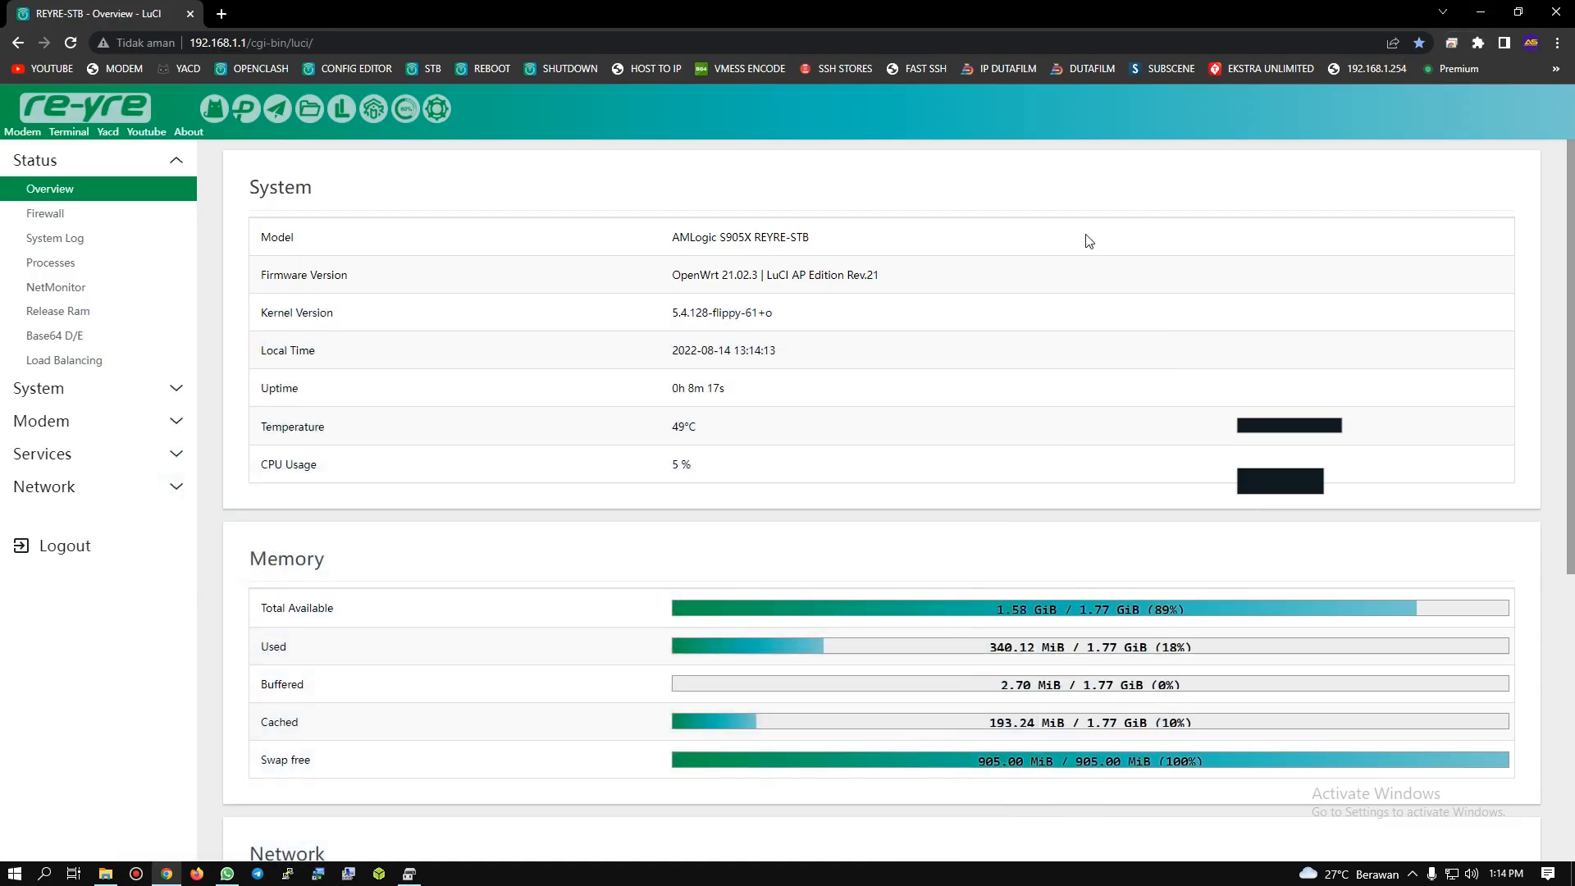